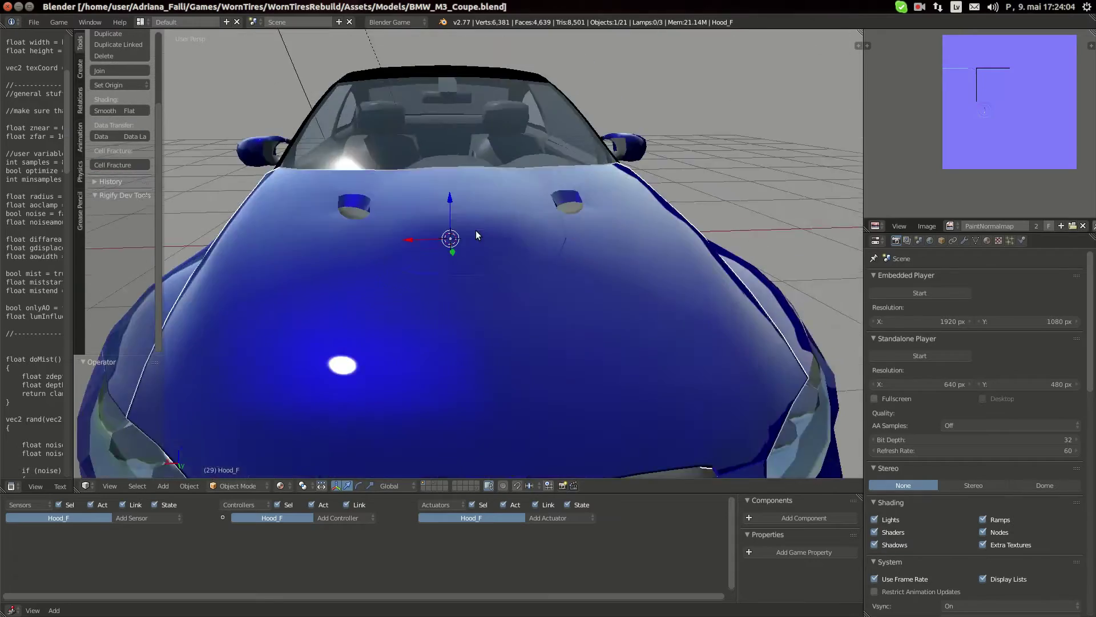
# - Examine the car hood's surface, vents and crease lines up close and from several angles
pyautogui.scroll(-5, 468, 232)
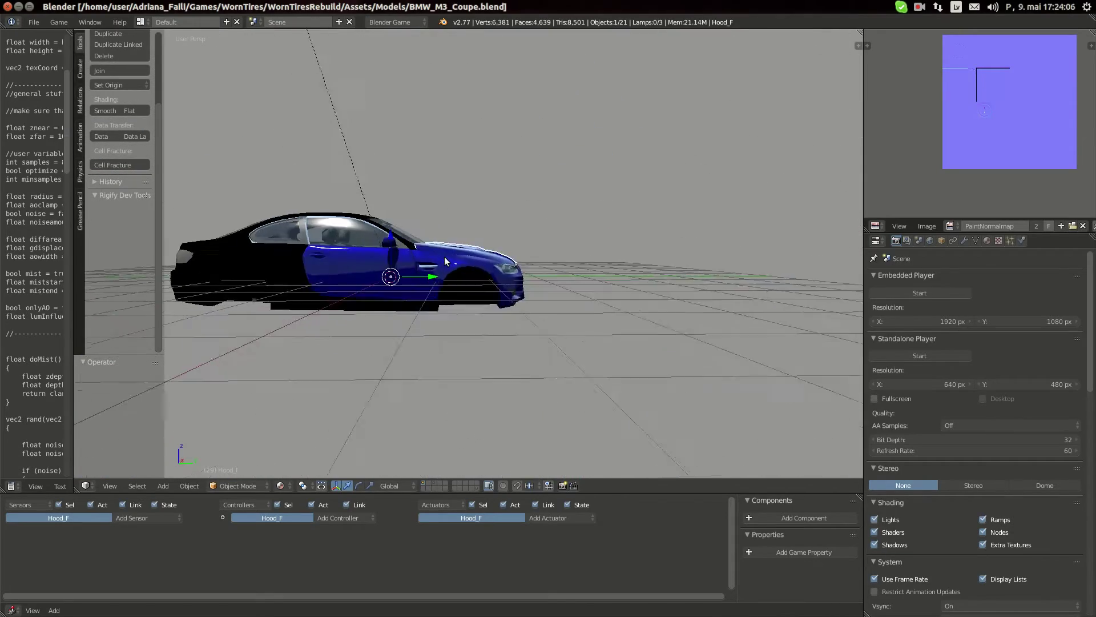
pyautogui.scroll(6, 420, 242)
pyautogui.moveTo(420, 242); pyautogui.dragTo(334, 261, button='middle')
pyautogui.press('Tab')
pyautogui.press('Tab')
pyautogui.scroll(-5, 334, 261)
pyautogui.moveTo(443, 262); pyautogui.dragTo(305, 274, button='middle')
pyautogui.scroll(6, 375, 279)
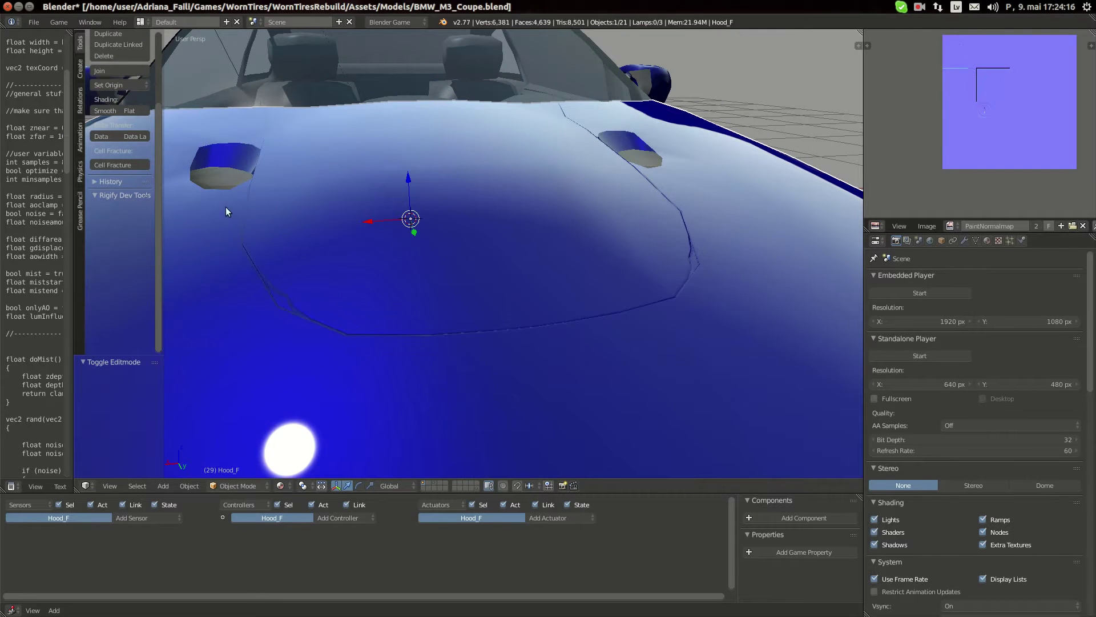
pyautogui.scroll(-5, 341, 230)
pyautogui.scroll(5, 340, 239)
pyautogui.scroll(3, 286, 265)
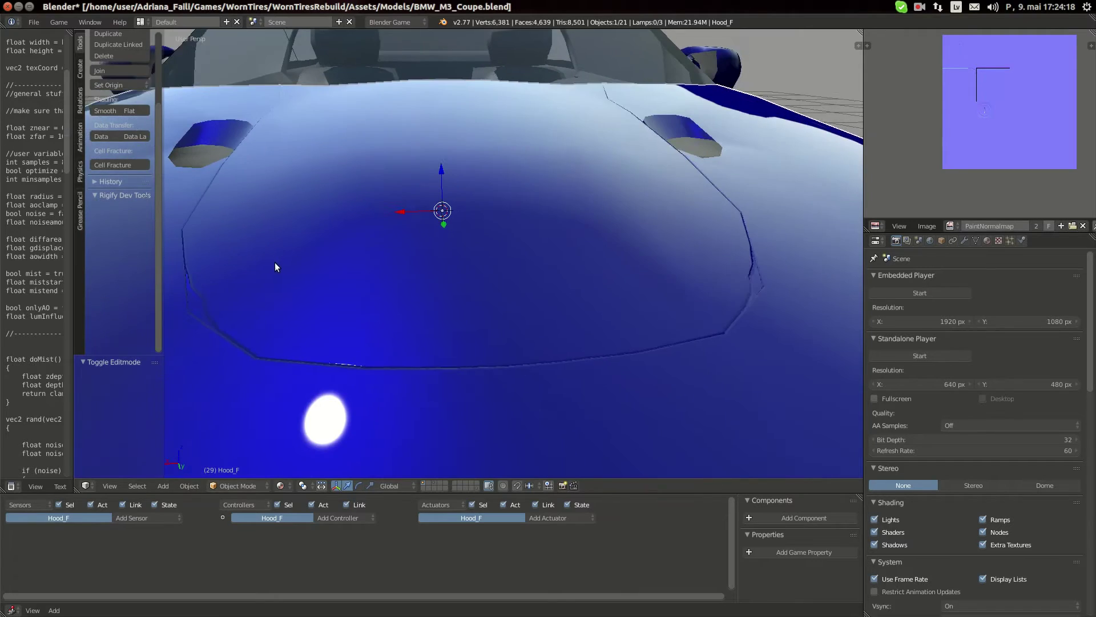
pyautogui.moveTo(275, 262); pyautogui.dragTo(237, 264, button='middle')
pyautogui.scroll(-4, 236, 264)
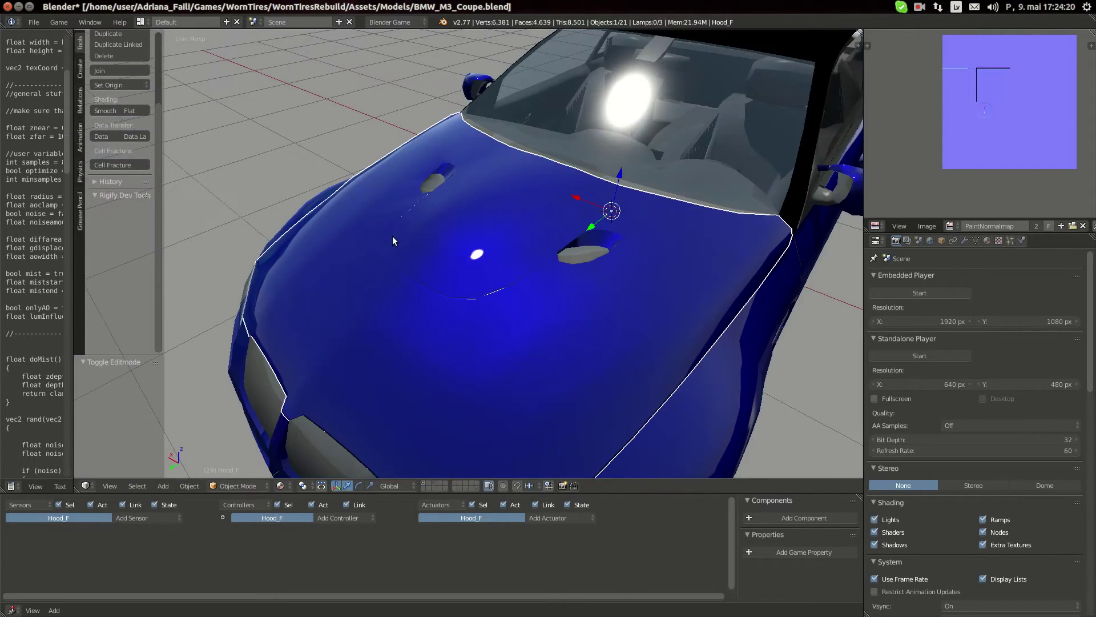
pyautogui.scroll(2, 411, 221)
pyautogui.scroll(-3, 427, 207)
pyautogui.moveTo(427, 207); pyautogui.dragTo(372, 231, button='middle')
pyautogui.scroll(-3, 371, 240)
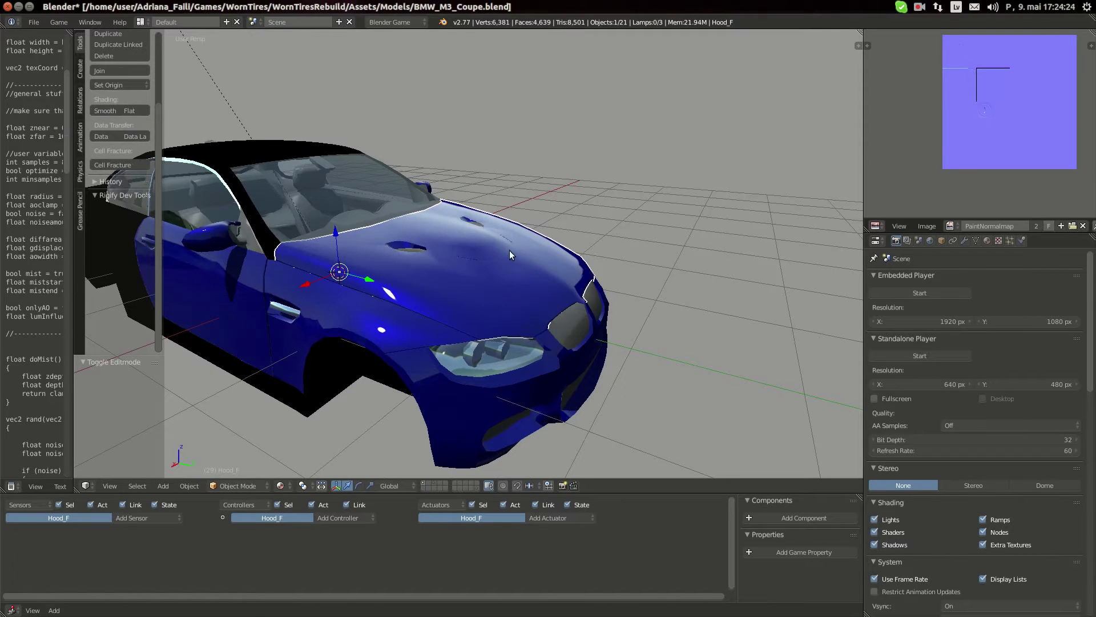
pyautogui.moveTo(506, 254); pyautogui.dragTo(502, 249, button='middle')
# - Switch to Chromium and study the white BMW M3 coupe reference photos, ending on the Wikipedia image
pyautogui.moveTo(33, 138)
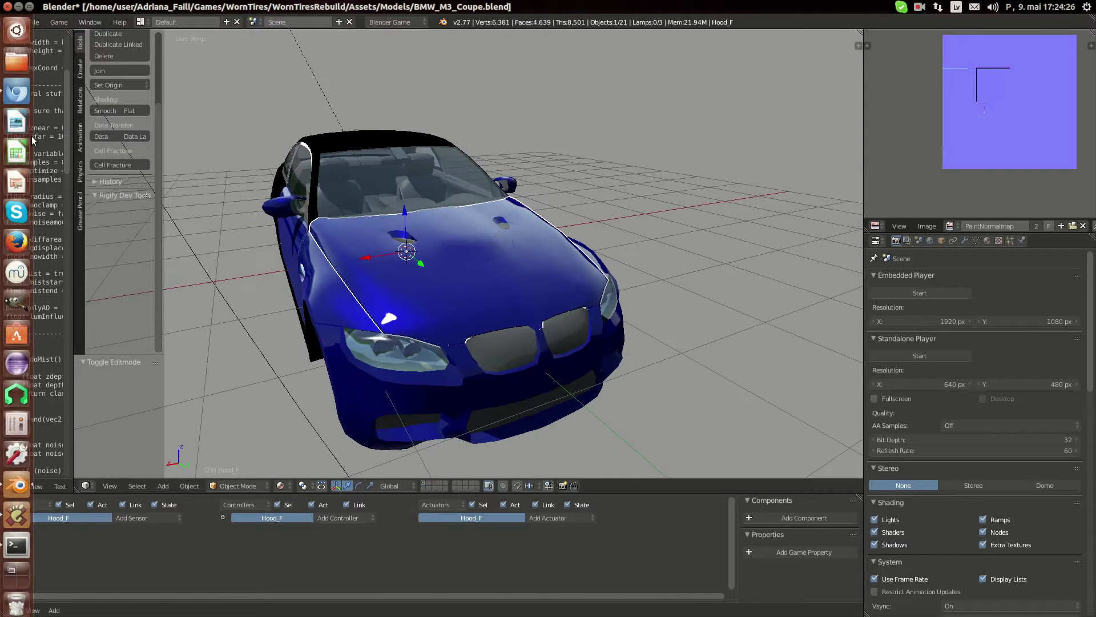
pyautogui.click(11, 90)
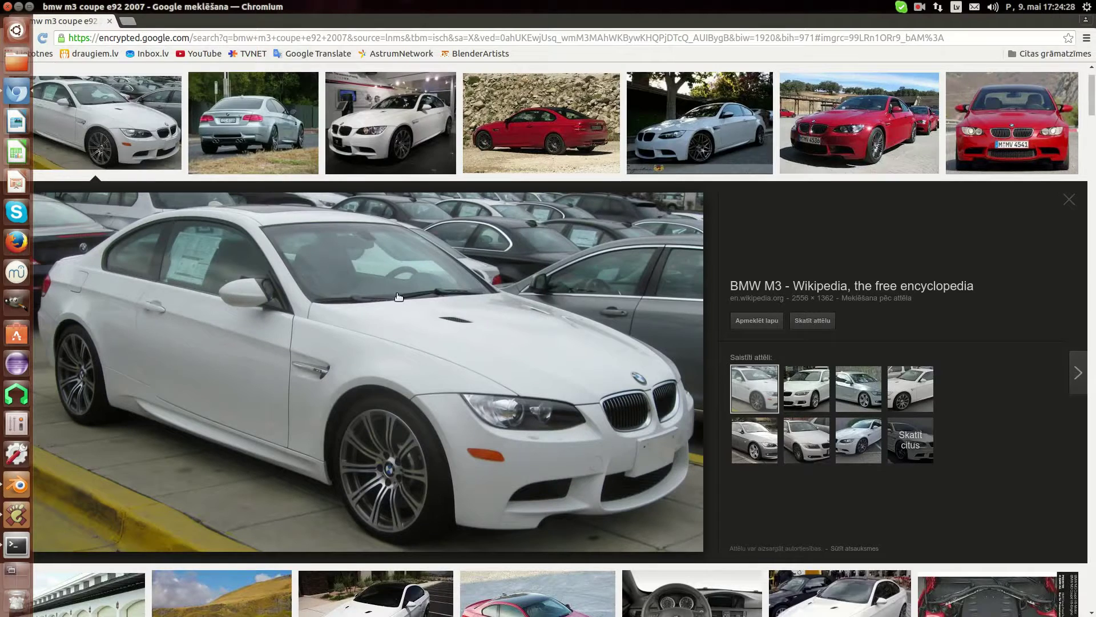
pyautogui.click(390, 123)
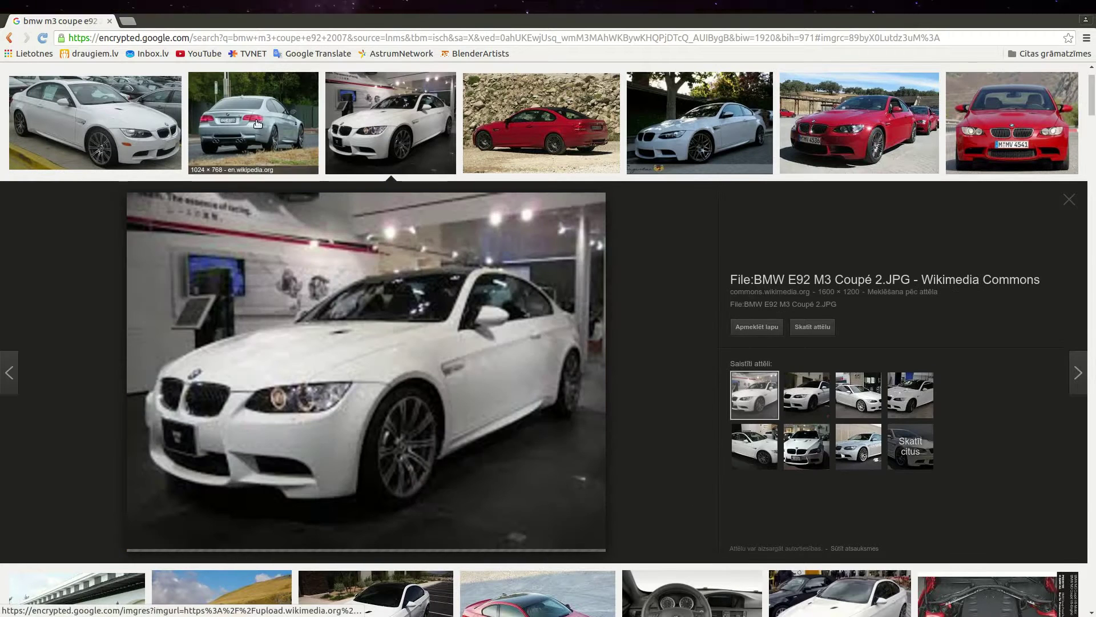
pyautogui.click(89, 122)
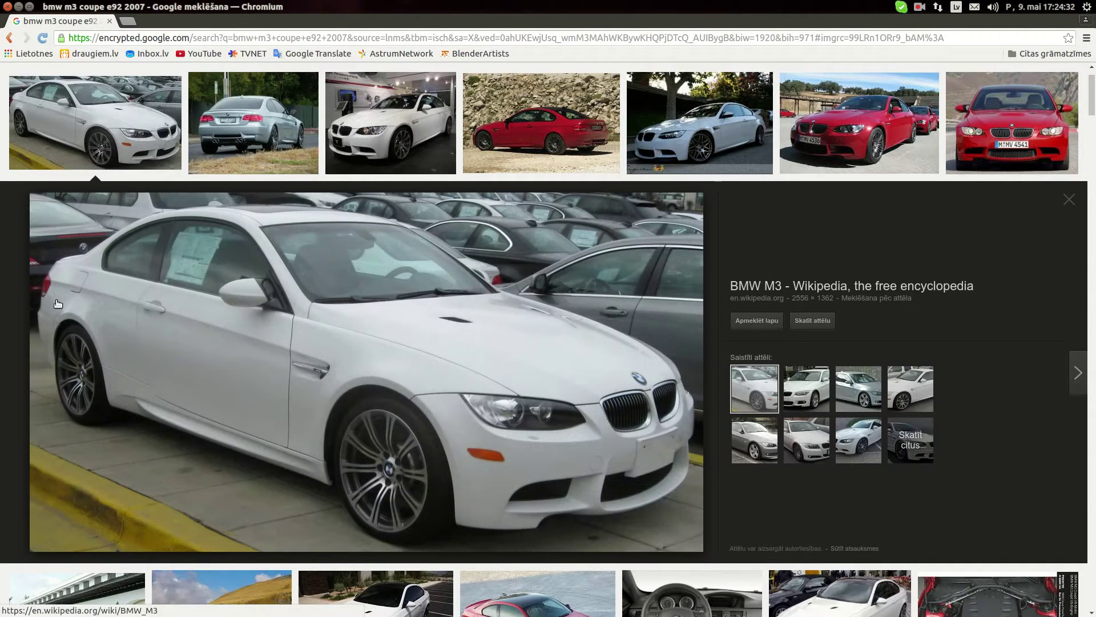
pyautogui.moveTo(1, 315)
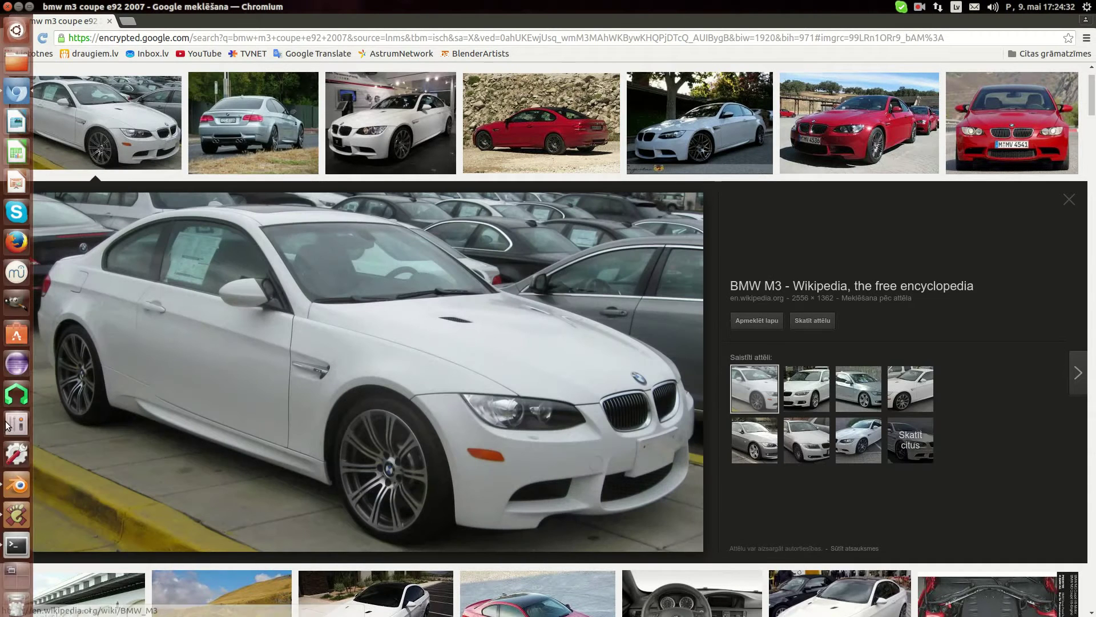
# - Switch back to Blender and edit the hood mesh in top view, using face selection with nothing selected
pyautogui.click(18, 482)
pyautogui.scroll(5, 433, 290)
pyautogui.scroll(-4, 326, 332)
pyautogui.moveTo(327, 332); pyautogui.dragTo(296, 304, button='middle')
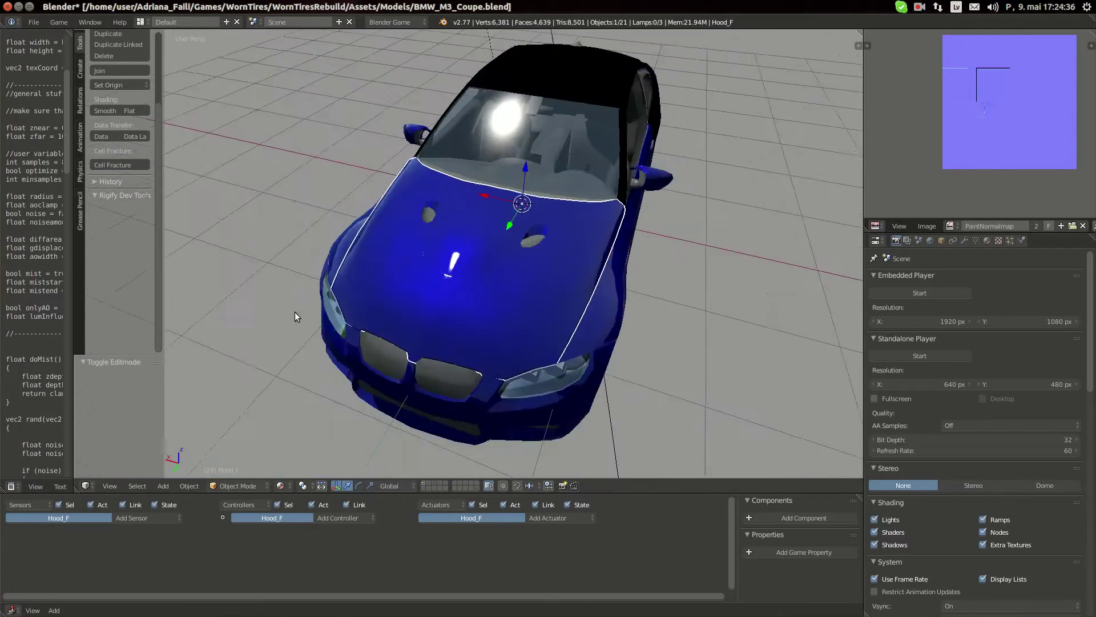
pyautogui.scroll(5, 296, 304)
pyautogui.press('Tab')
pyautogui.moveTo(335, 340); pyautogui.dragTo(391, 323, button='middle')
pyautogui.press('KP_7')
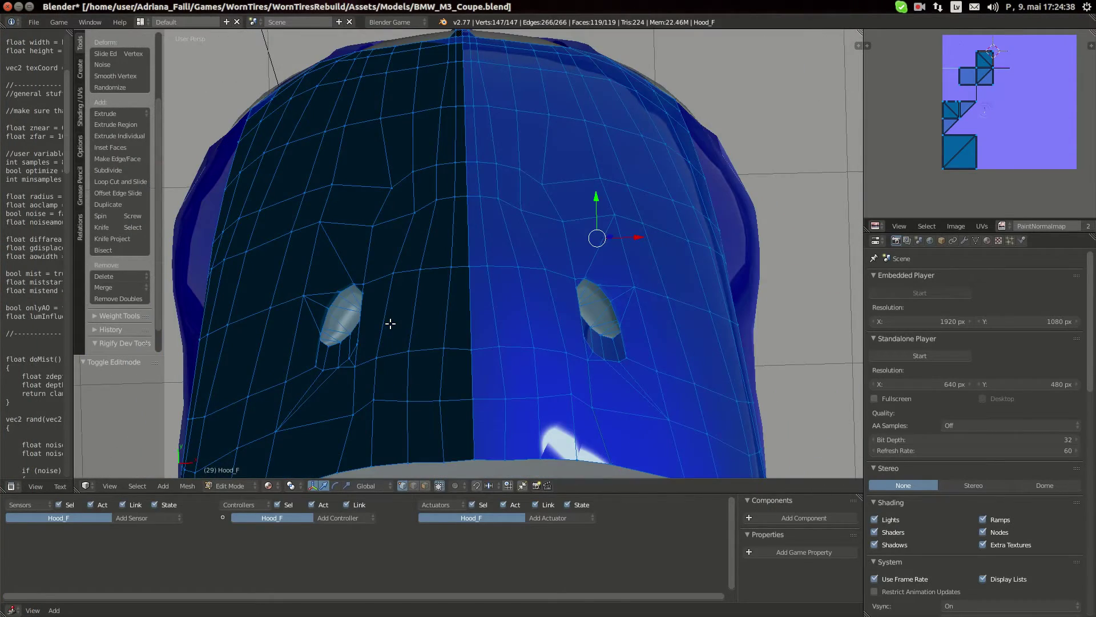
pyautogui.click(424, 485)
pyautogui.press('a')
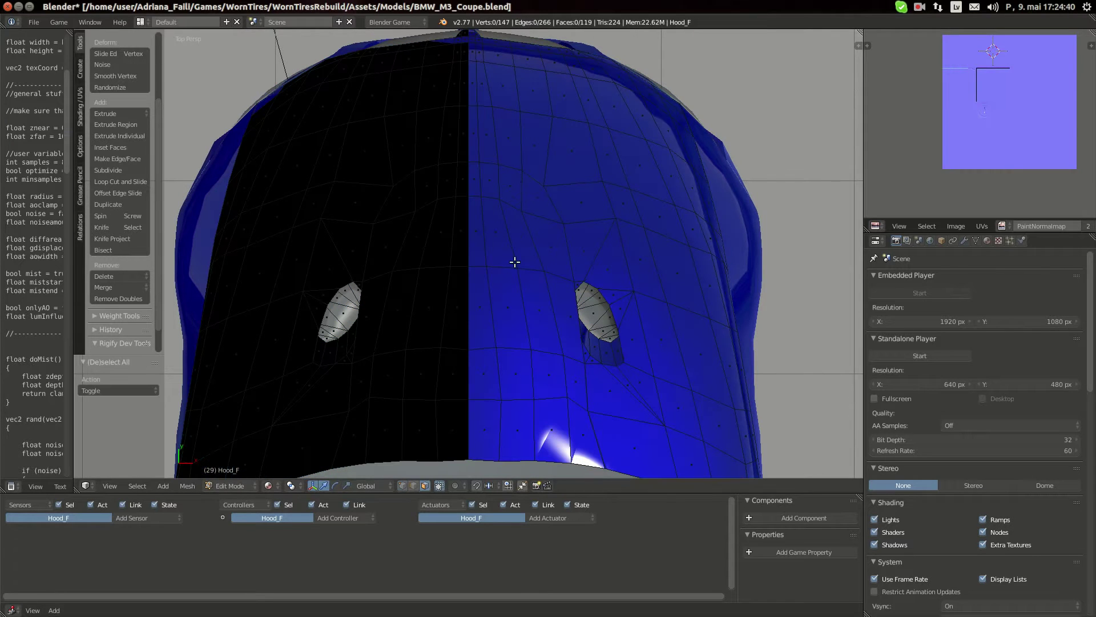
pyautogui.press('n')
pyautogui.press('n')
# - Select the arch-shaped band of faces running across the front of the hood and past both vents, and reset their UVs
pyautogui.moveTo(518, 175); pyautogui.dragTo(600, 248)
pyautogui.press('b')
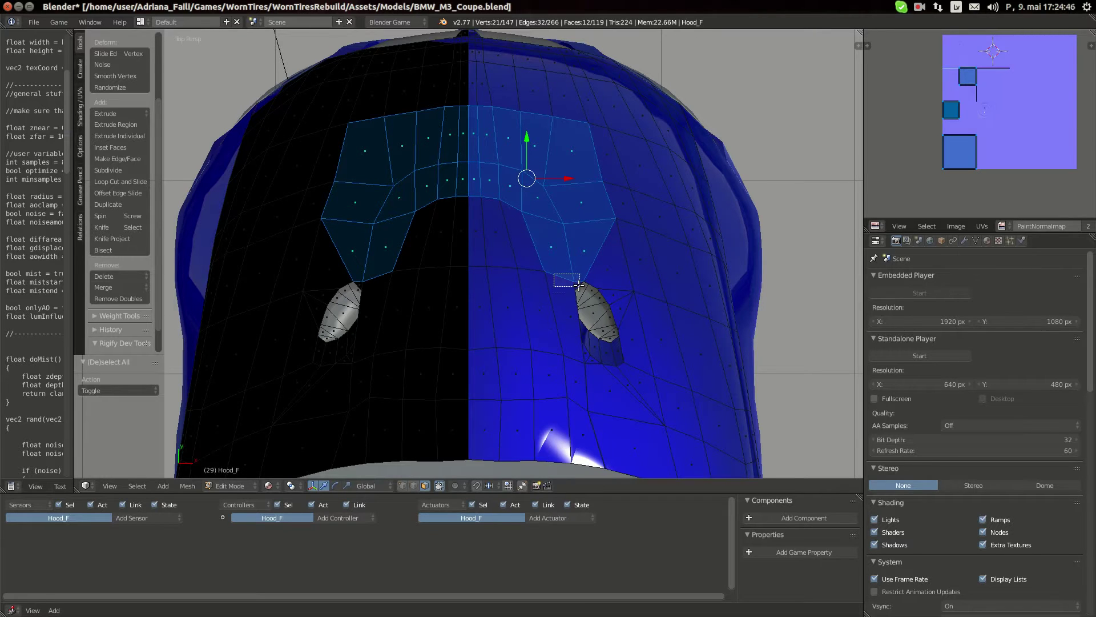
pyautogui.moveTo(578, 285); pyautogui.dragTo(585, 293)
pyautogui.press('b')
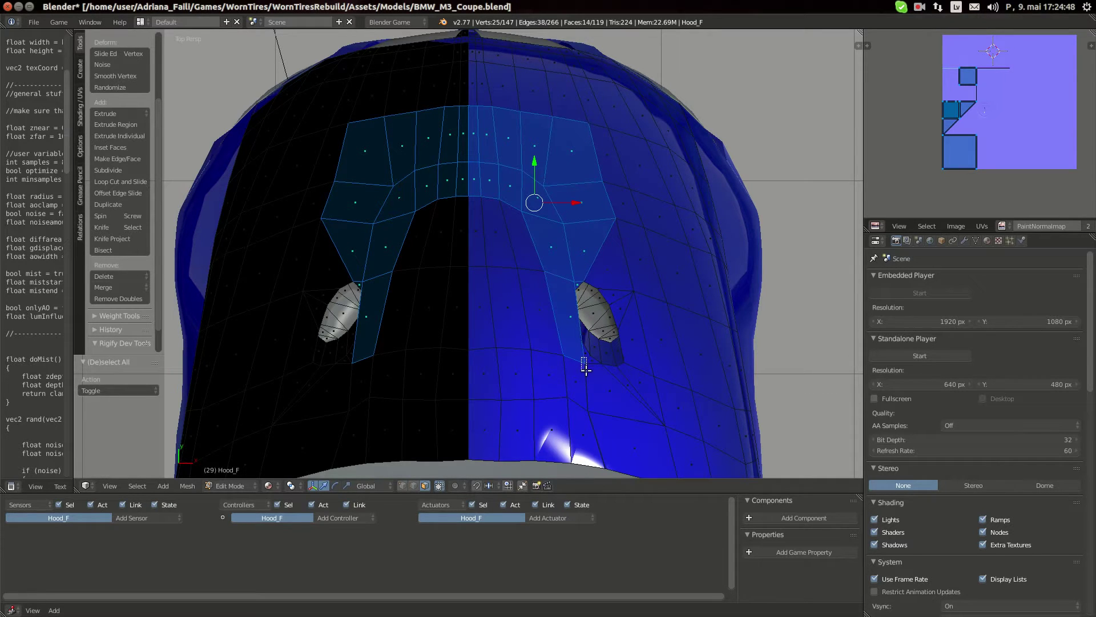
pyautogui.moveTo(585, 371); pyautogui.dragTo(592, 432)
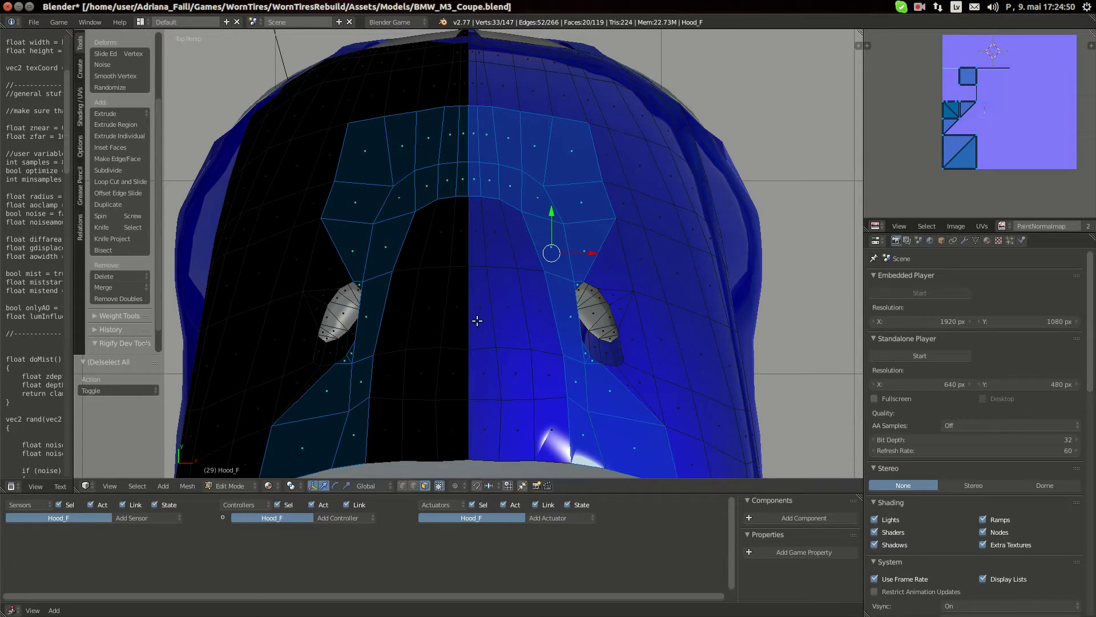
pyautogui.press('u')
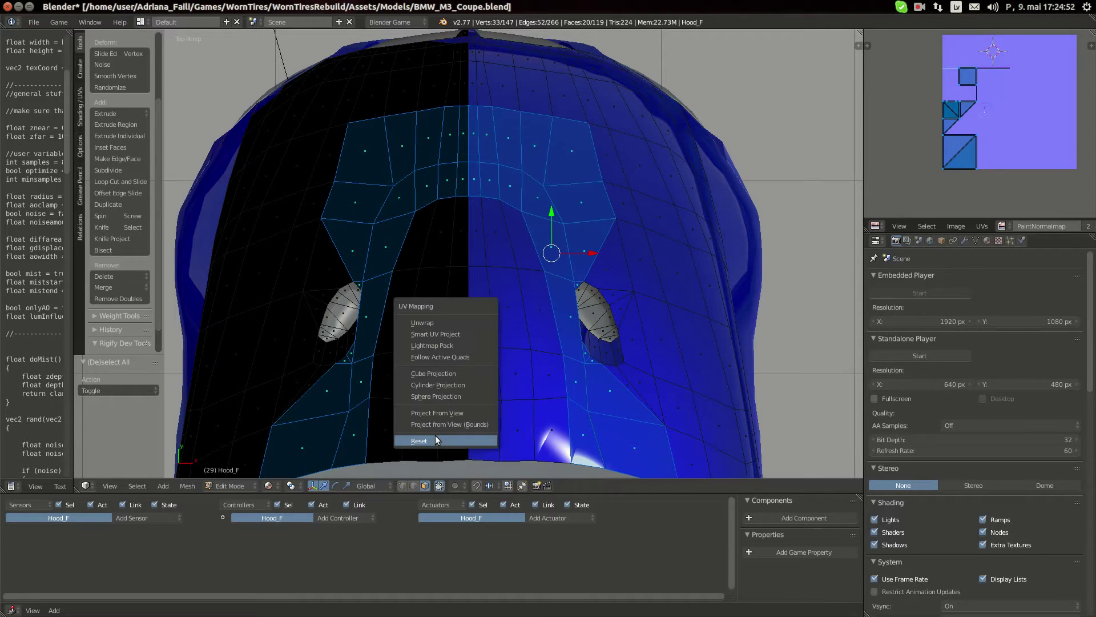
pyautogui.click(435, 438)
# - Try scaling the selected UVs by 0.2 and snap the UV editor's 2D cursor to pixels
pyautogui.write('s.2')
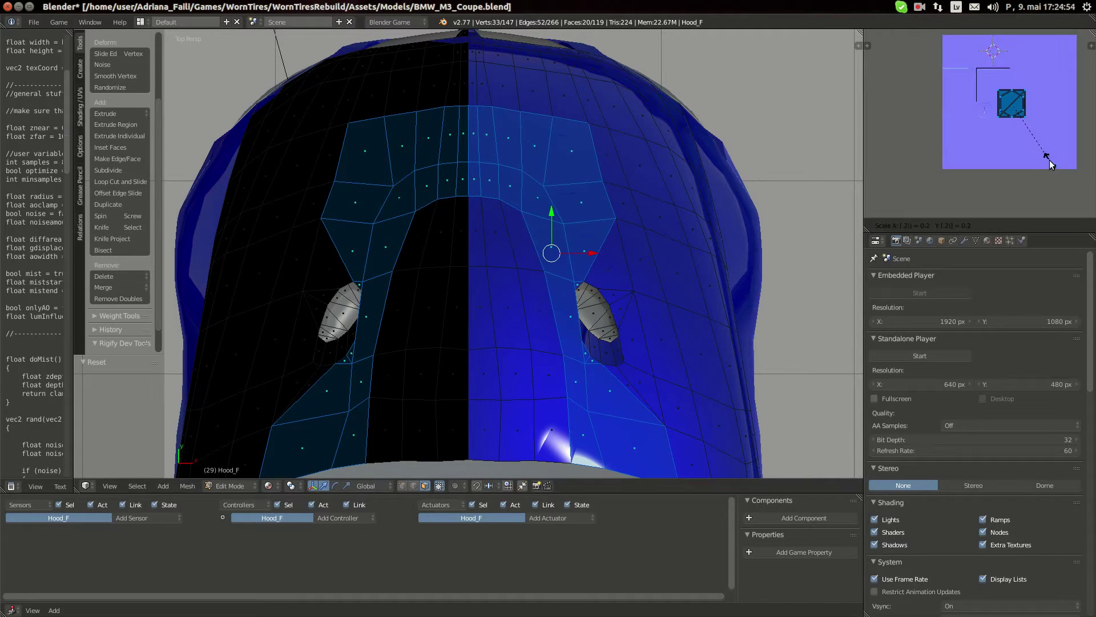
pyautogui.press('Escape')
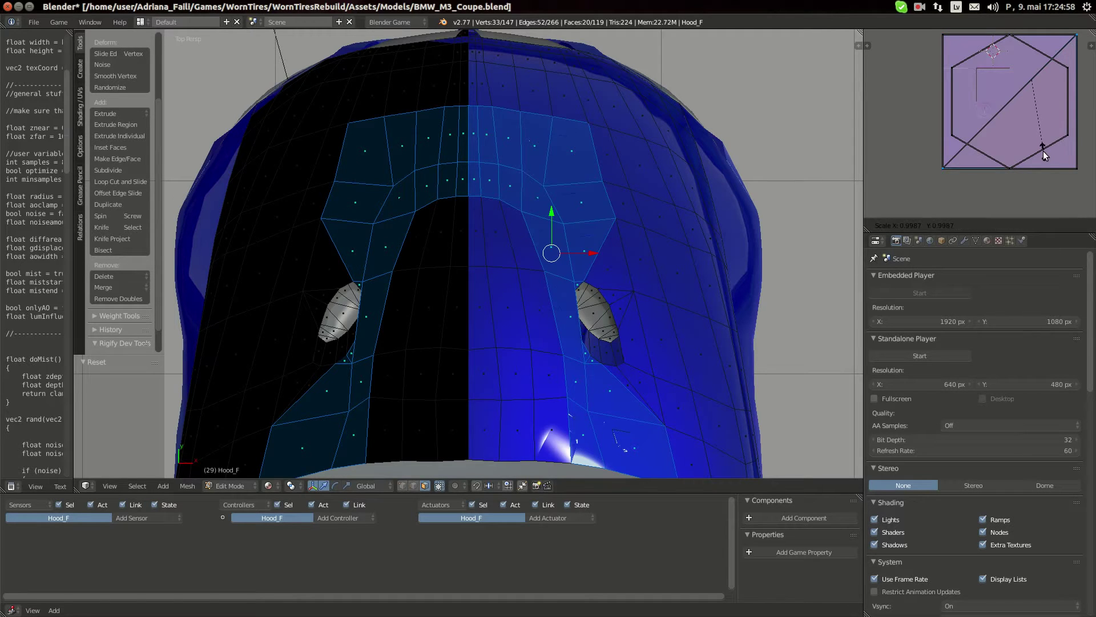
pyautogui.hotkey('shift', 's')
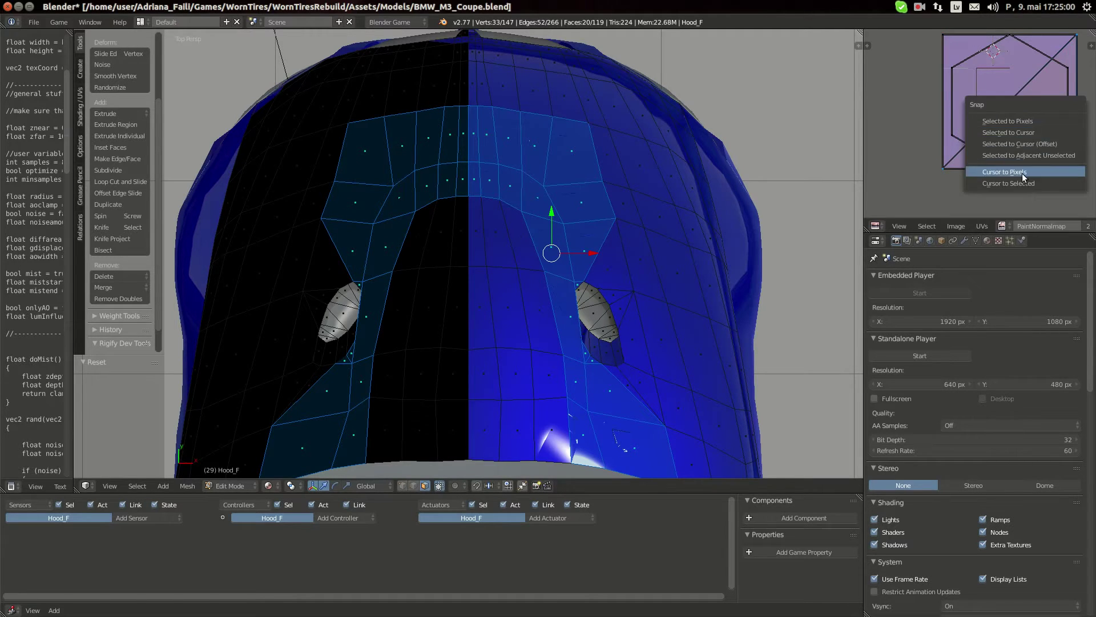
pyautogui.click(1023, 172)
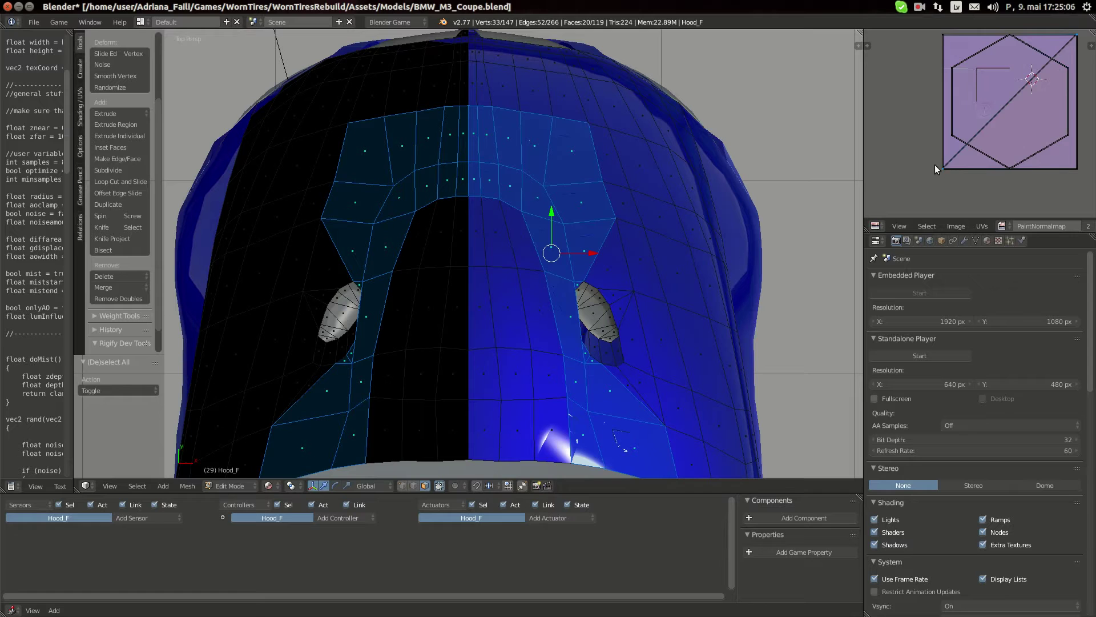
# - Snap the 2D cursor to the centre of the selected UVs and scale the UVs by 0.25
pyautogui.hotkey('shift', 's')
pyautogui.click(919, 163)
pyautogui.press('Tab')
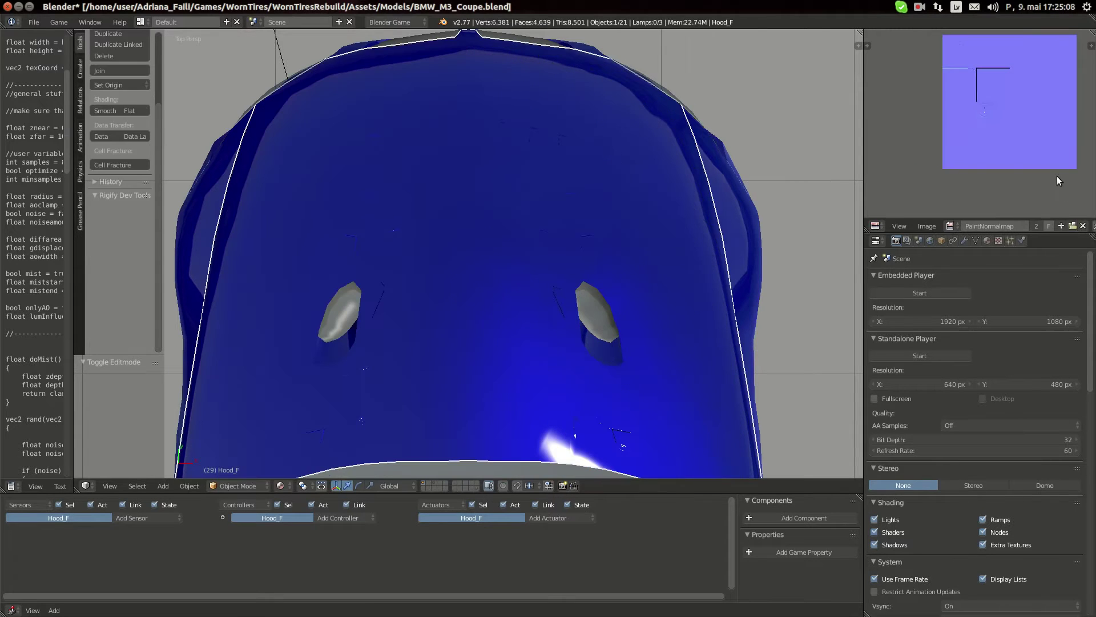
pyautogui.press('Tab')
pyautogui.press('s')
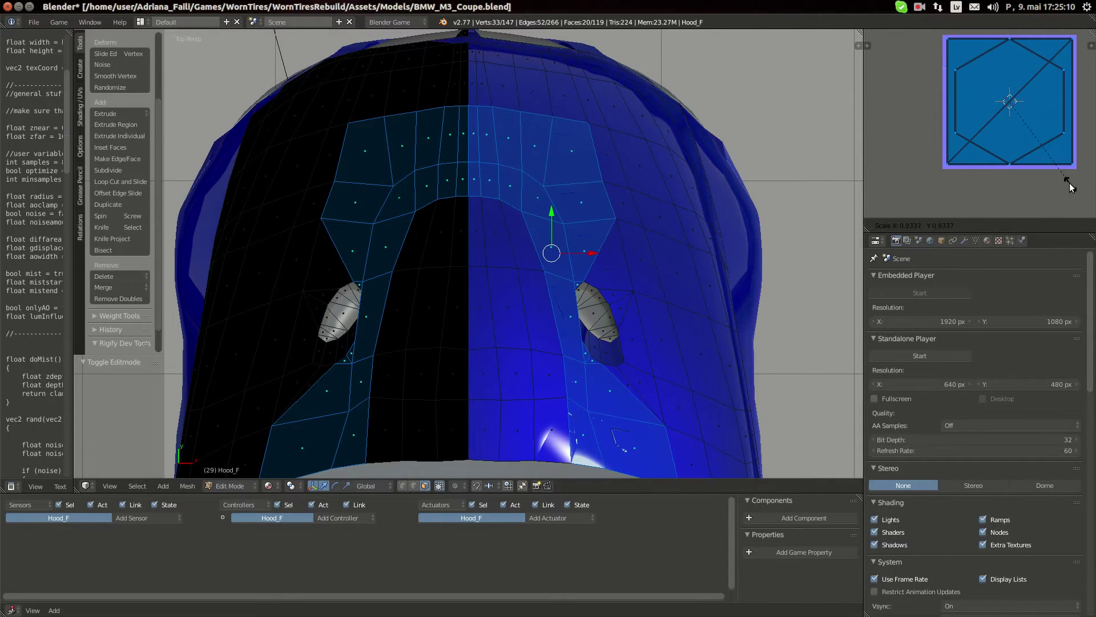
pyautogui.write('0.25')
pyautogui.press('Return')
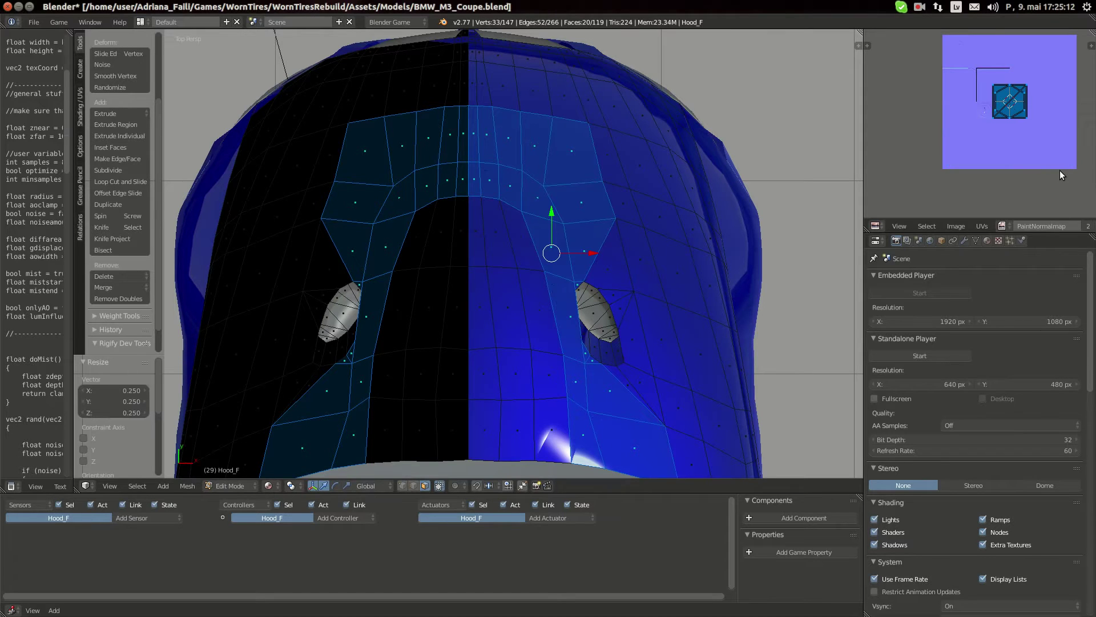
# - Move the scaled UVs by -0.375 along Y and -0.375 along X into the image's corner
pyautogui.write('gy')
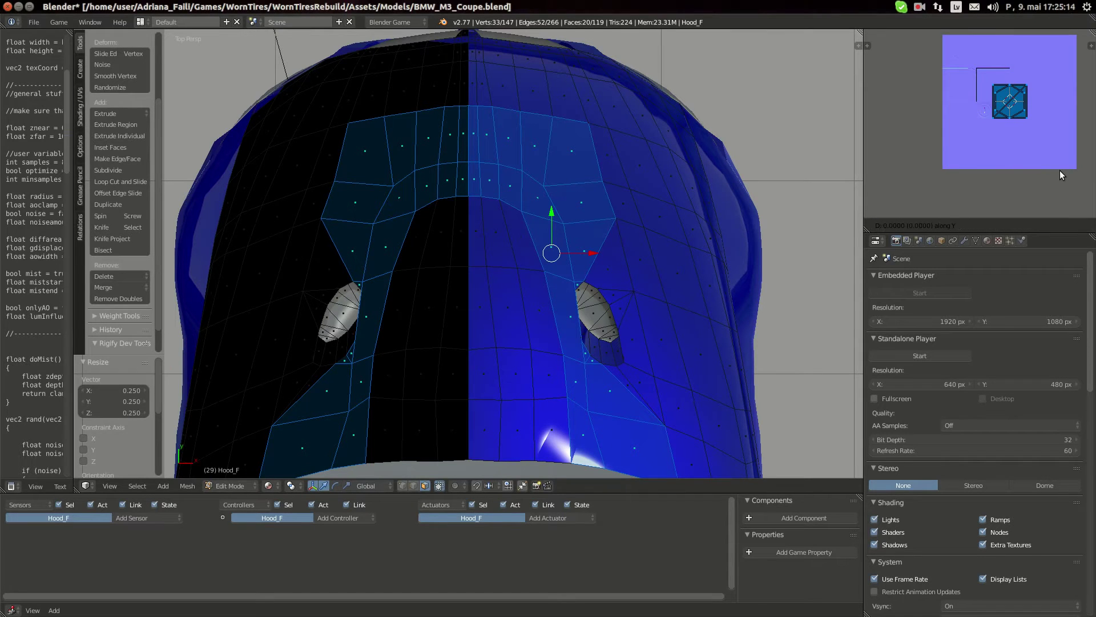
pyautogui.write('-0.375')
pyautogui.press('Return')
pyautogui.write('gx-0.375')
pyautogui.press('Return')
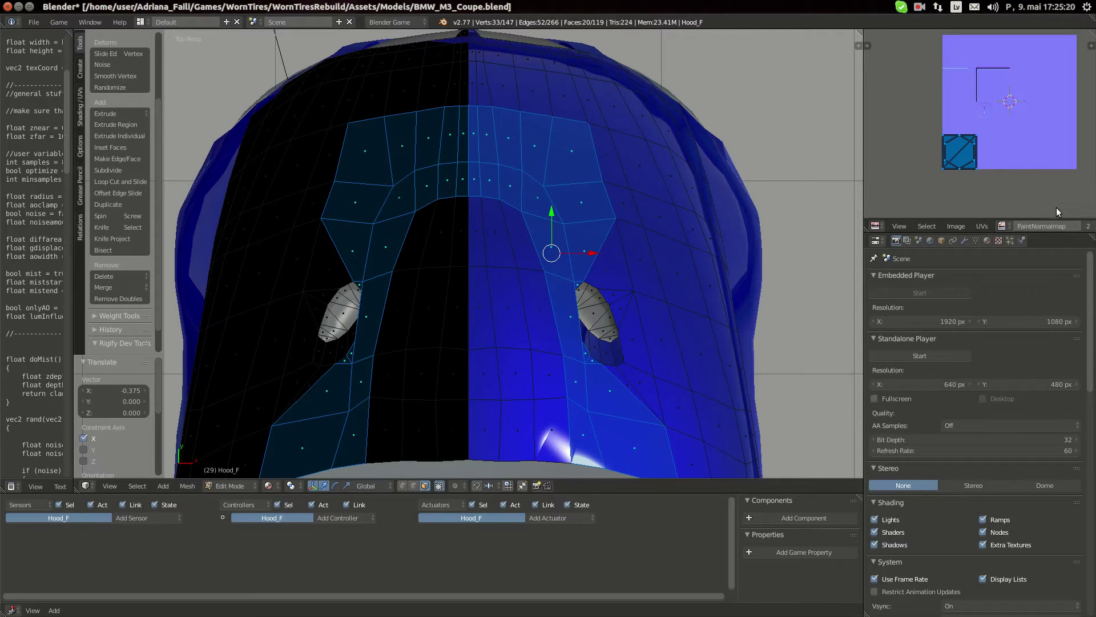
# - Change the pivot point setting of the UV editor
pyautogui.scroll(-5, 1013, 221)
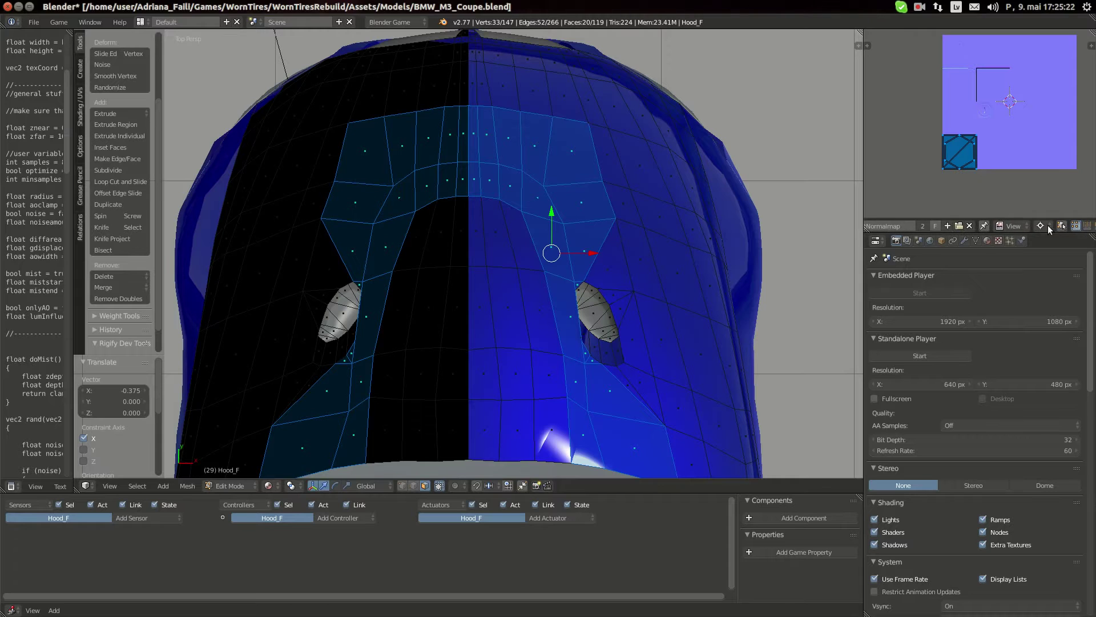
pyautogui.click(1039, 225)
pyautogui.click(1020, 201)
# - Leave mesh editing, inspect the hood's shading from several angles, and check it against the reference photo in Chromium
pyautogui.press('Tab')
pyautogui.moveTo(536, 211); pyautogui.dragTo(434, 165, button='middle')
pyautogui.scroll(-4, 434, 165)
pyautogui.scroll(2, 461, 211)
pyautogui.moveTo(460, 210); pyautogui.dragTo(475, 174, button='middle')
pyautogui.scroll(-5, 475, 174)
pyautogui.scroll(1, 475, 174)
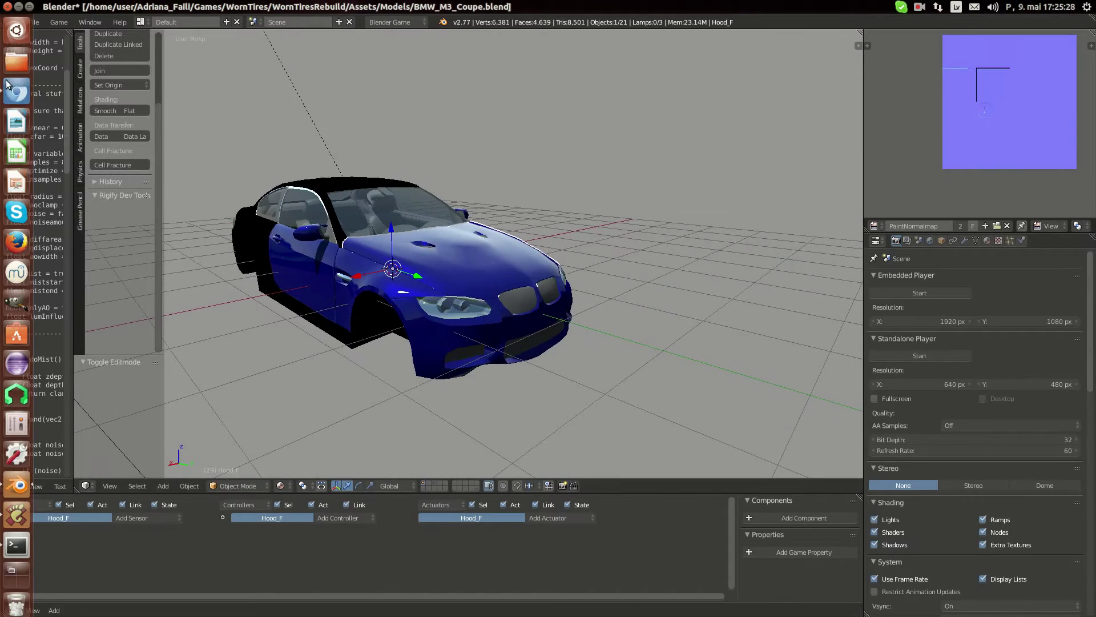
pyautogui.click(8, 89)
pyautogui.click(22, 485)
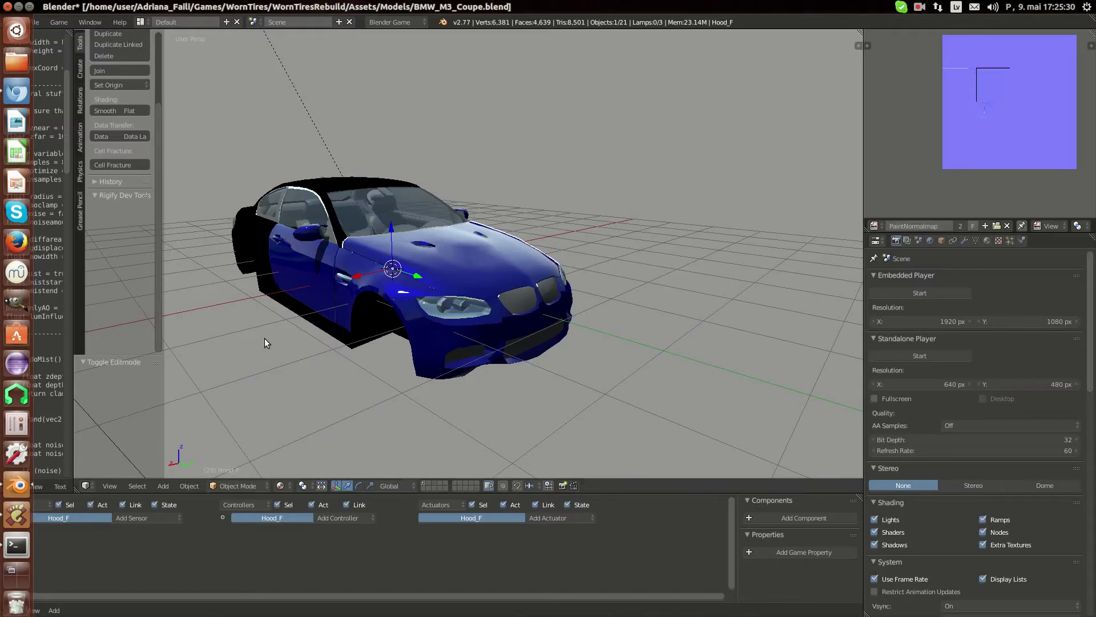
# - Examine the hood's wireframe and side profile, comparing the mesh with its shaded surface
pyautogui.scroll(5, 463, 302)
pyautogui.press('Tab')
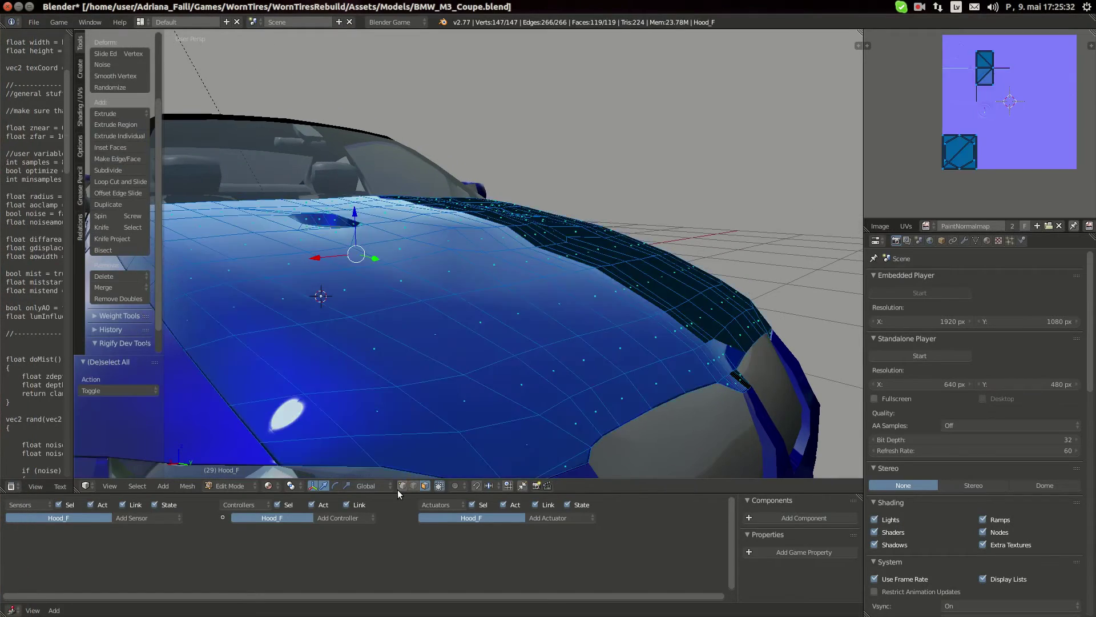
pyautogui.press('Tab')
pyautogui.scroll(-5, 416, 349)
pyautogui.moveTo(389, 348); pyautogui.dragTo(492, 321, button='middle')
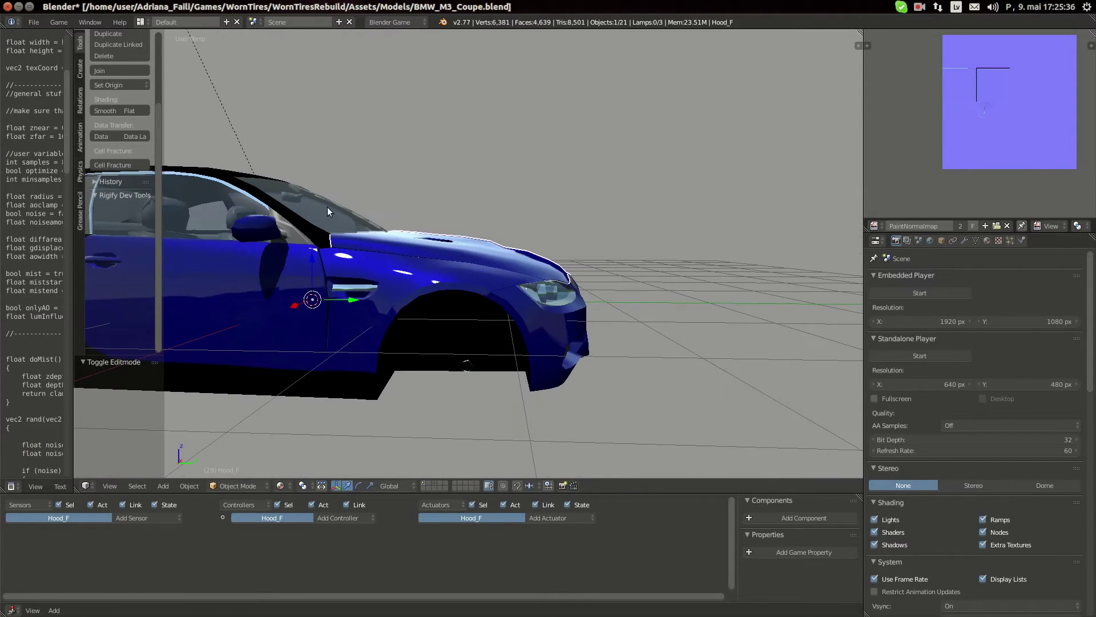
pyautogui.moveTo(503, 268); pyautogui.dragTo(402, 229, button='middle')
pyautogui.scroll(4, 485, 291)
pyautogui.press('Tab')
pyautogui.scroll(3, 485, 291)
pyautogui.scroll(-1, 422, 230)
pyautogui.press('Tab')
pyautogui.press('Tab')
# - Cut a short new edge into the front part of the hood with the Knife tool and leave mesh editing
pyautogui.press('k')
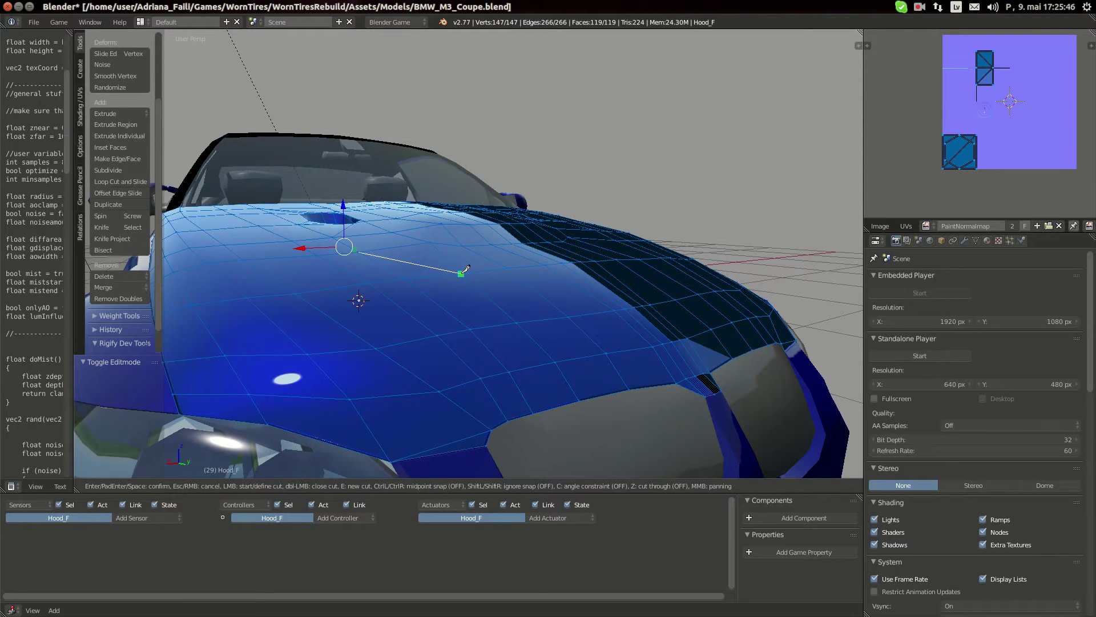
pyautogui.press('Return')
pyautogui.press('a')
pyautogui.press('a')
pyautogui.press('Tab')
pyautogui.scroll(-2, 467, 279)
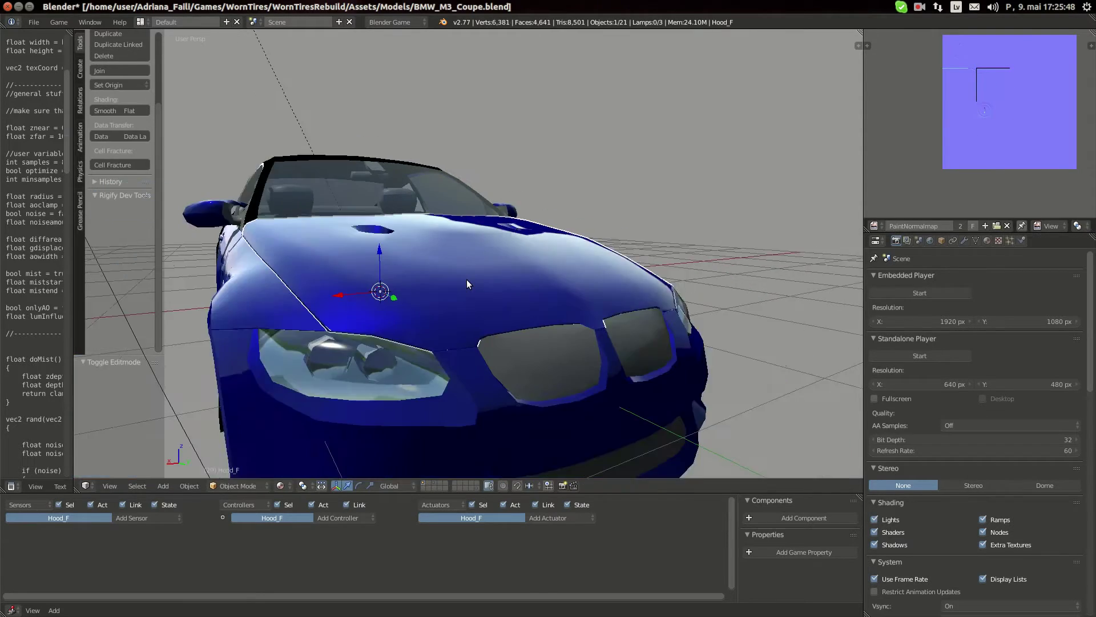
# - Inspect the car body from a distance and up close, and compare it with the BMW M3 photo in Chromium
pyautogui.scroll(-2, 467, 280)
pyautogui.moveTo(467, 279); pyautogui.dragTo(576, 284, button='middle')
pyautogui.scroll(-1, 445, 307)
pyautogui.scroll(-1, 494, 282)
pyautogui.scroll(-1, 497, 273)
pyautogui.press('a')
pyautogui.scroll(7, 521, 284)
pyautogui.click(15, 90)
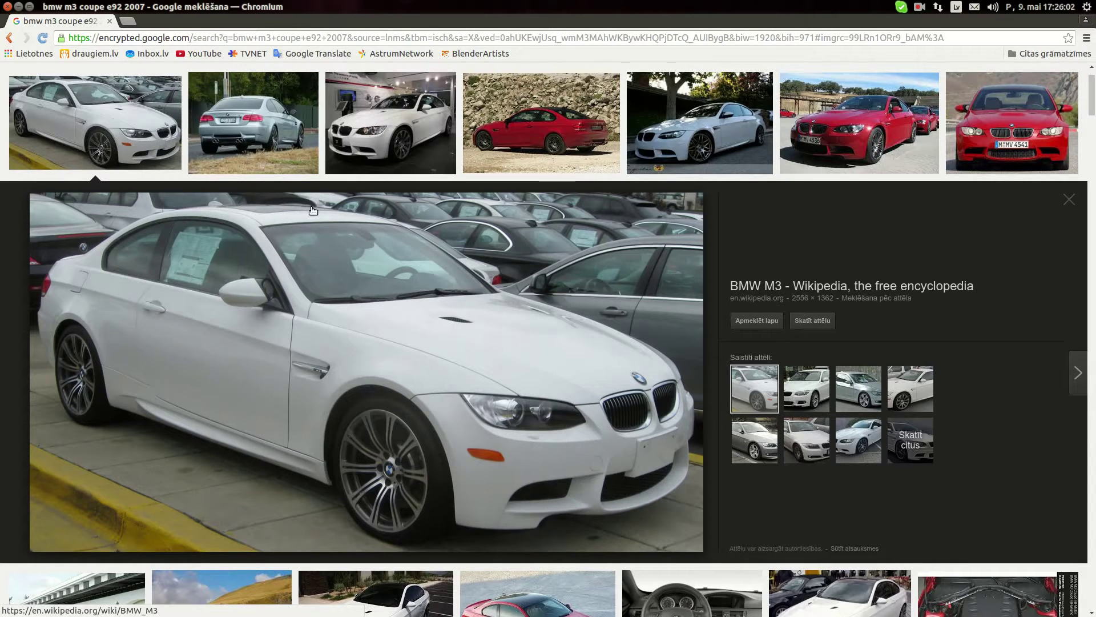
pyautogui.moveTo(1, 443)
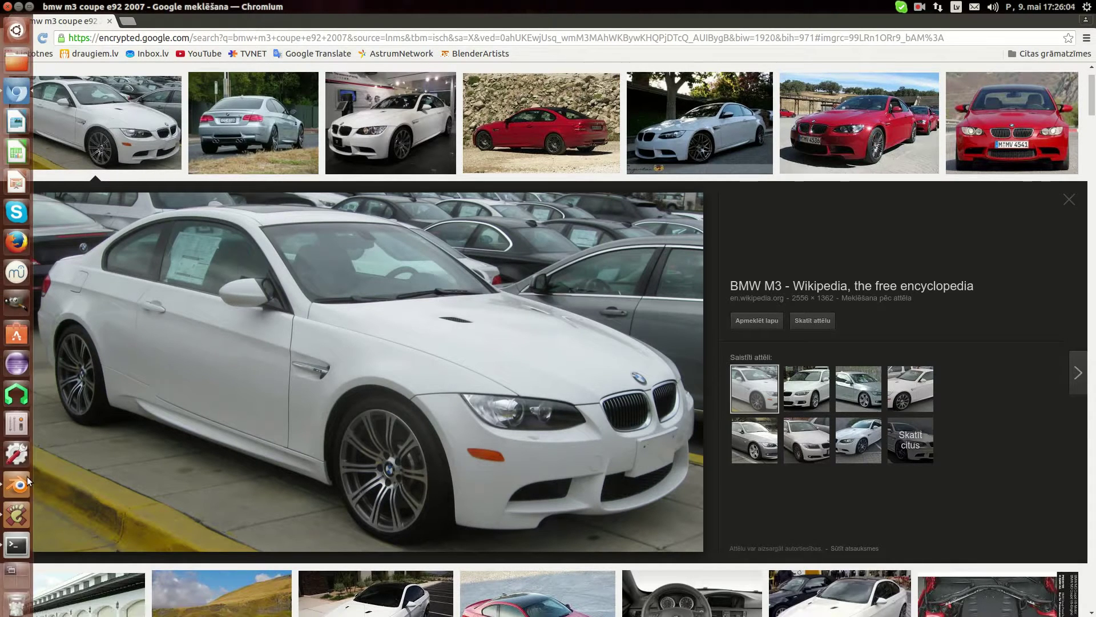
# - Switch back to Blender, select the car's roof, and examine its mesh in Edit Mode up close and from a distance
pyautogui.click(15, 514)
pyautogui.moveTo(283, 175); pyautogui.dragTo(366, 197, button='middle')
pyautogui.rightClick(394, 71)
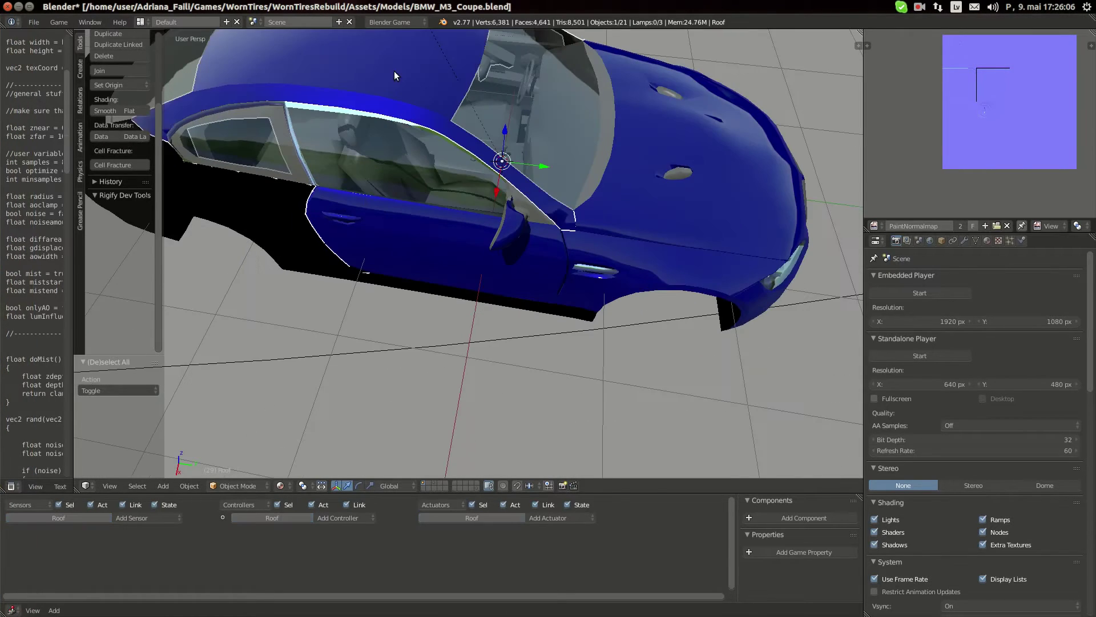
pyautogui.press('KP_Decimal')
pyautogui.press('Tab')
pyautogui.scroll(2, 424, 277)
pyautogui.moveTo(424, 276)
pyautogui.mouseDown(button='middle')
pyautogui.moveTo(485, 239)
pyautogui.moveTo(430, 278)
pyautogui.mouseUp(button='middle')
pyautogui.scroll(2, 423, 277)
pyautogui.scroll(-2, 430, 278)
pyautogui.moveTo(338, 219); pyautogui.dragTo(349, 224, button='middle')
pyautogui.scroll(6, 349, 224)
pyautogui.scroll(-10, 530, 222)
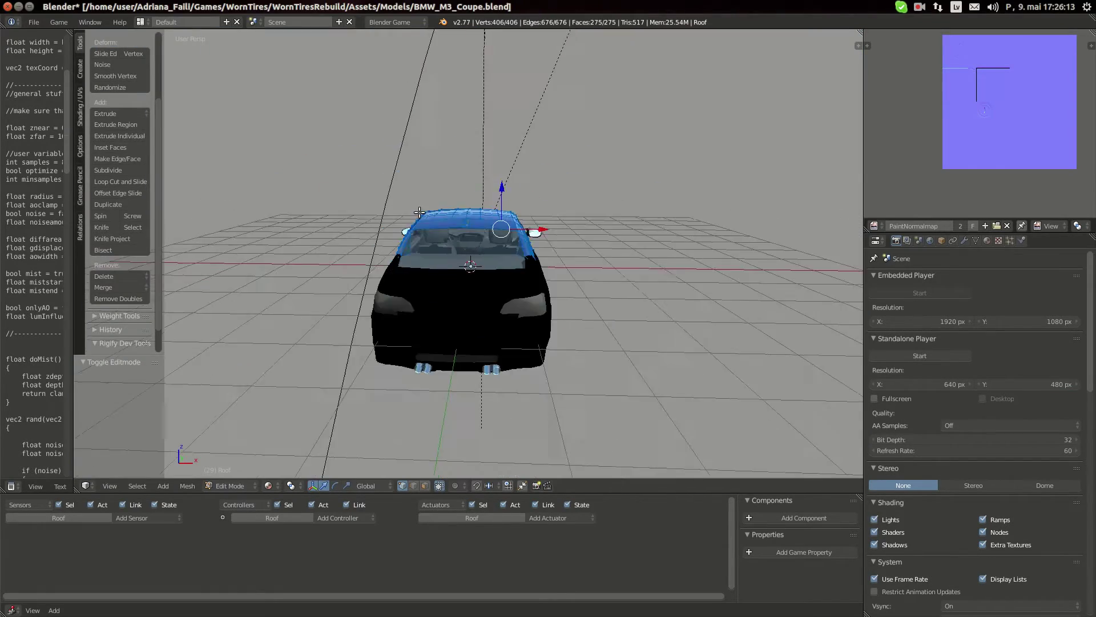
# - Leave roof mesh editing and select the trunk lid at the rear of the car
pyautogui.moveTo(420, 212); pyautogui.dragTo(413, 300, button='middle')
pyautogui.press('Tab')
pyautogui.rightClick(433, 293)
pyautogui.scroll(6, 434, 296)
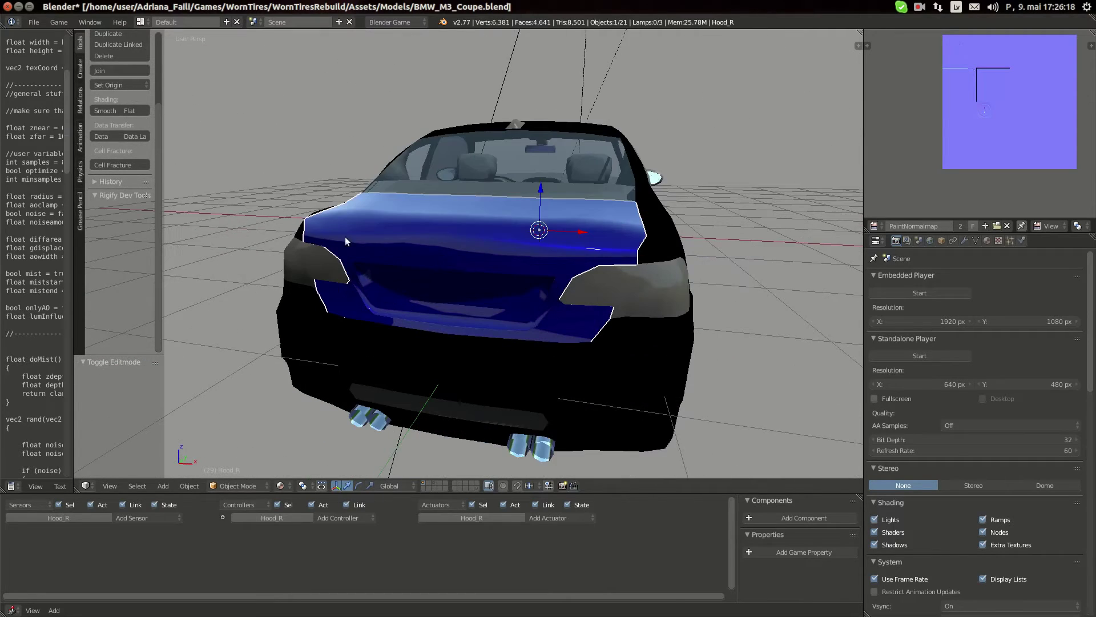
# - Switch to Chromium and look through the first row of BMW M3 coupe photos for views of the bodywork
pyautogui.click(9, 92)
pyautogui.click(384, 129)
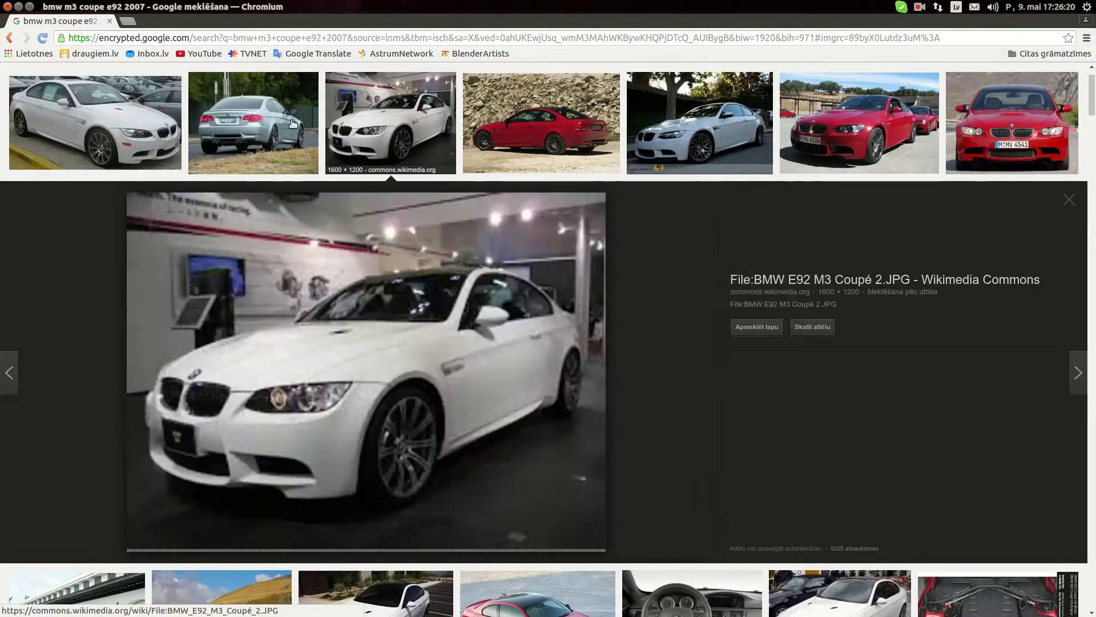
pyautogui.click(252, 118)
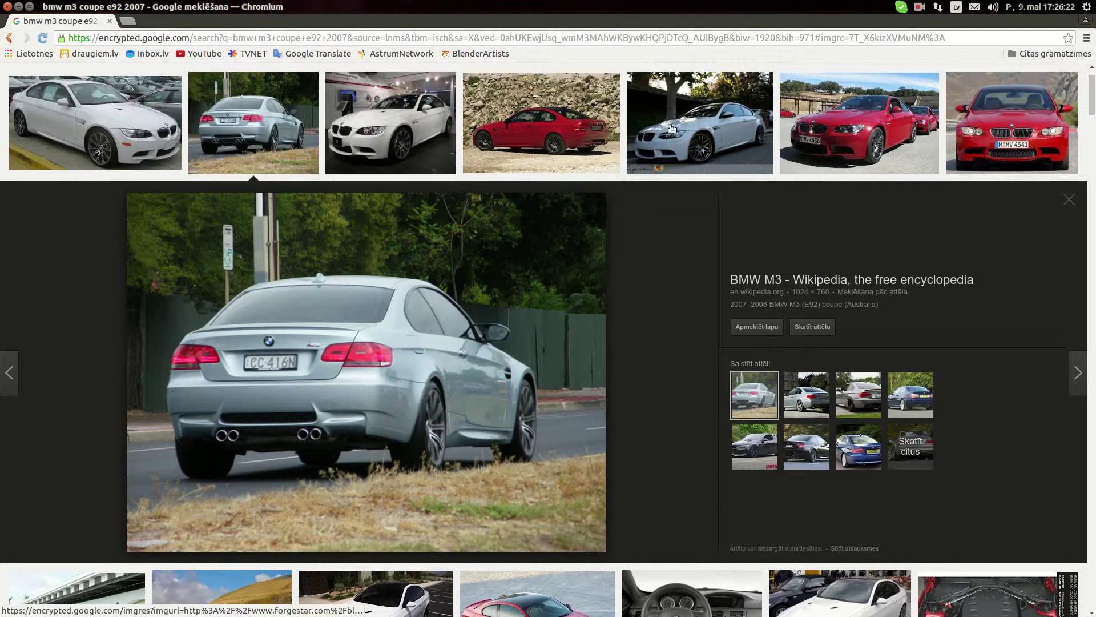
pyautogui.click(562, 139)
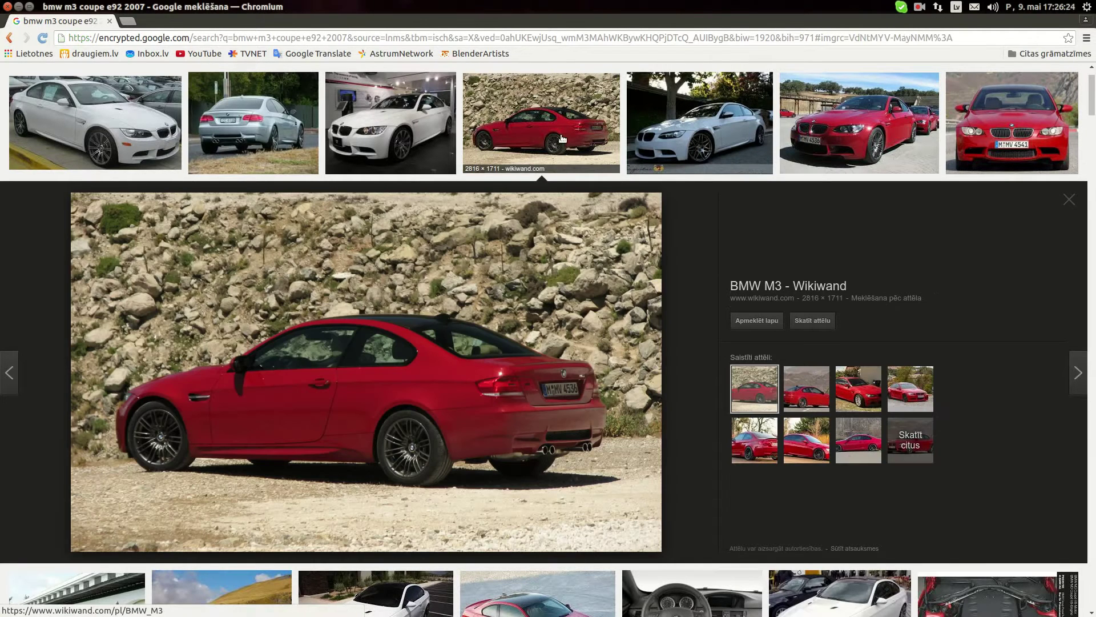
pyautogui.click(702, 144)
pyautogui.click(873, 146)
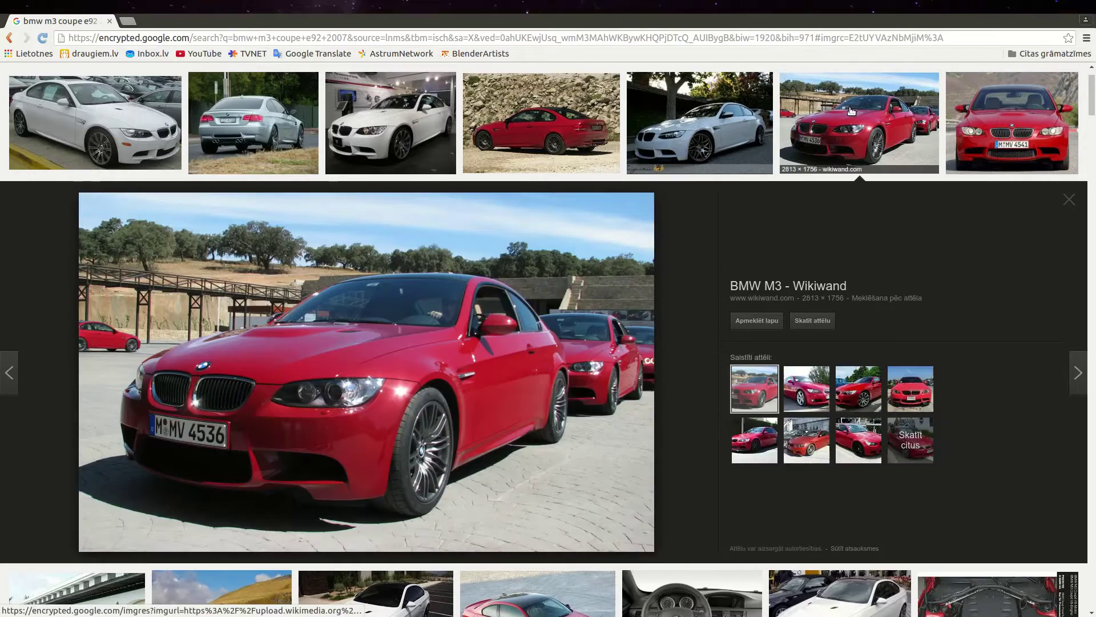
pyautogui.click(958, 100)
# - Search further down the image results for rear and side views, and open the silver BMW M3 rear photo from Wikipedia
pyautogui.scroll(-6, 471, 342)
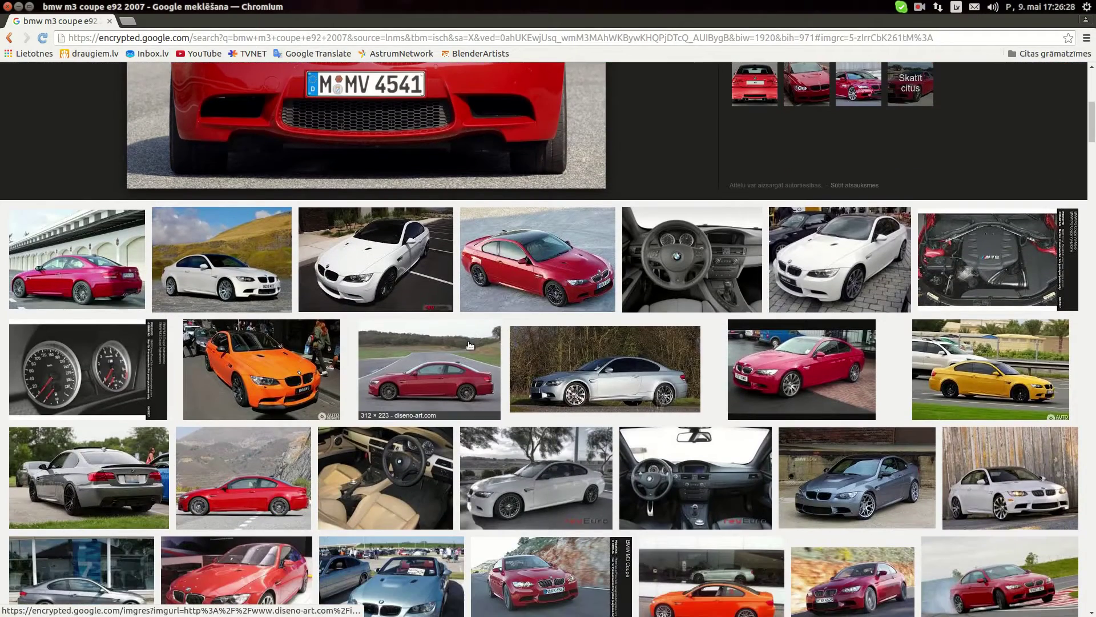
pyautogui.scroll(-3, 733, 303)
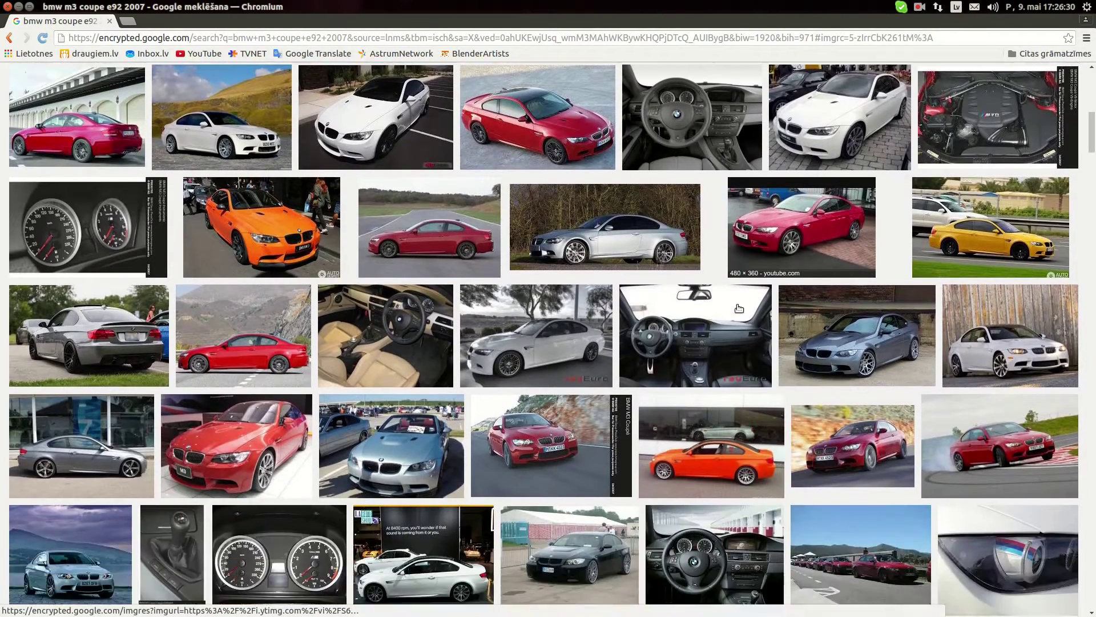
pyautogui.scroll(-2, 739, 308)
pyautogui.click(149, 264)
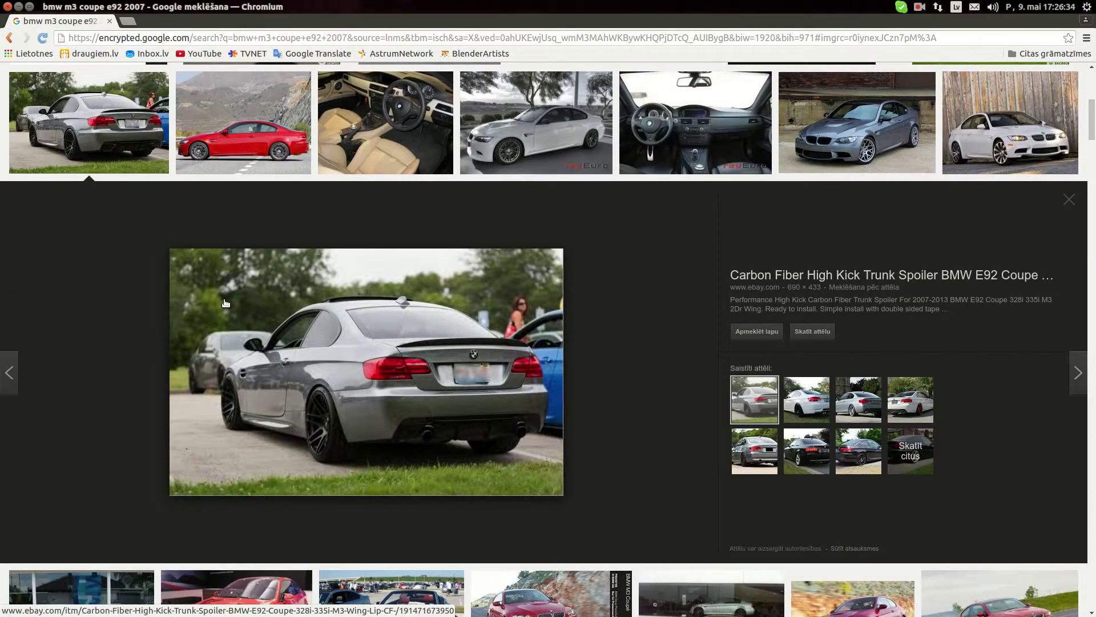
pyautogui.scroll(-6, 226, 292)
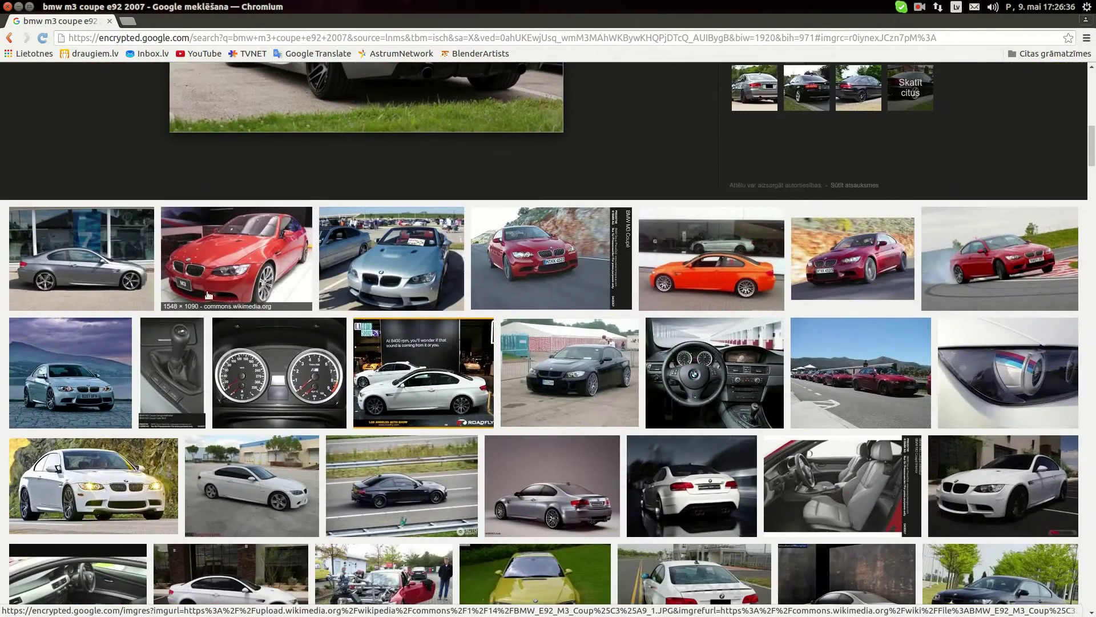
pyautogui.click(46, 270)
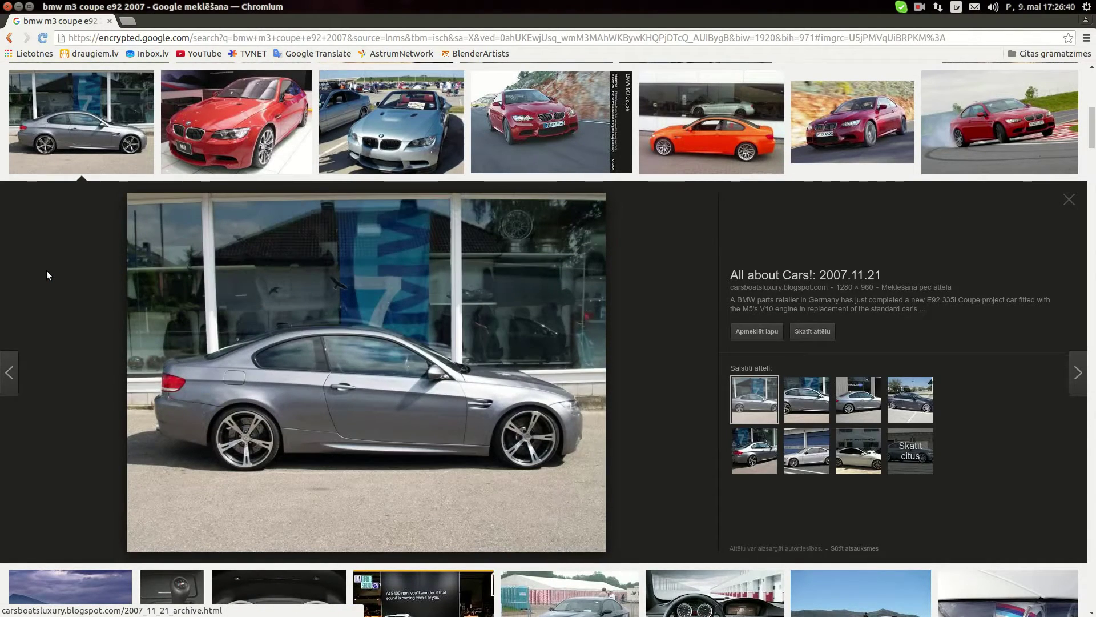
pyautogui.scroll(-3, 50, 274)
pyautogui.scroll(12, 66, 234)
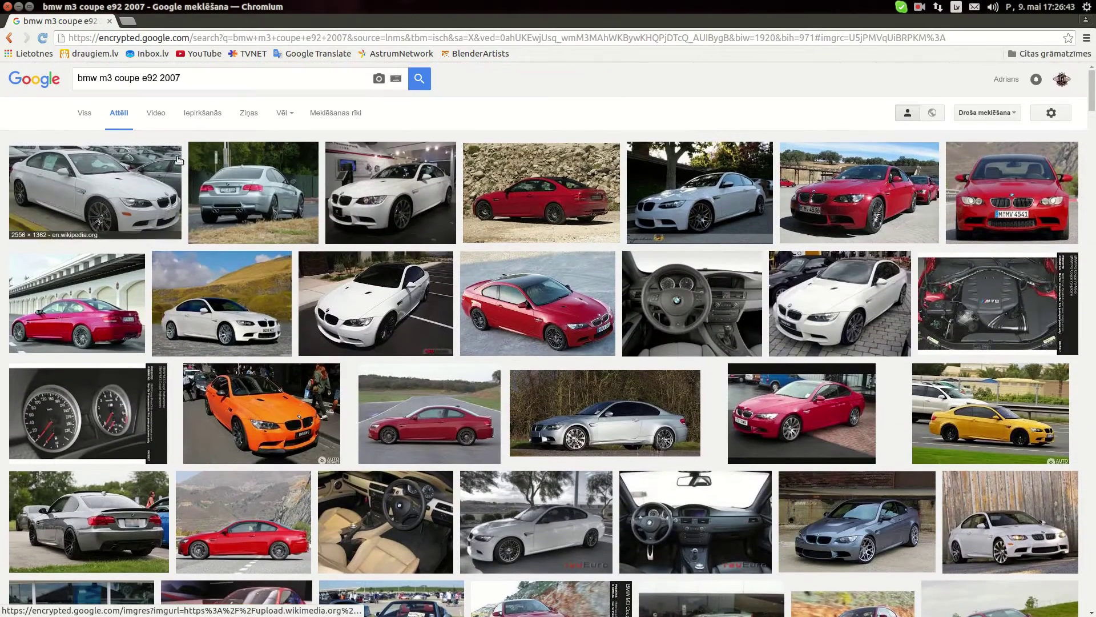
pyautogui.click(253, 234)
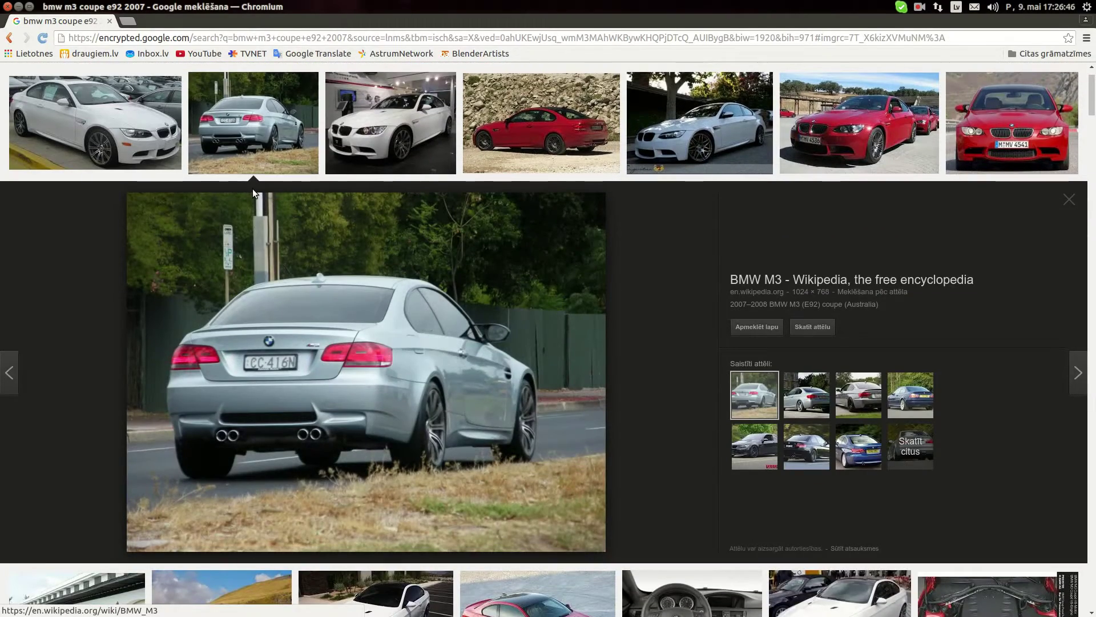
# - Return to Blender and examine the trunk lid's wireframe and shaded surface from several angles
pyautogui.click(17, 486)
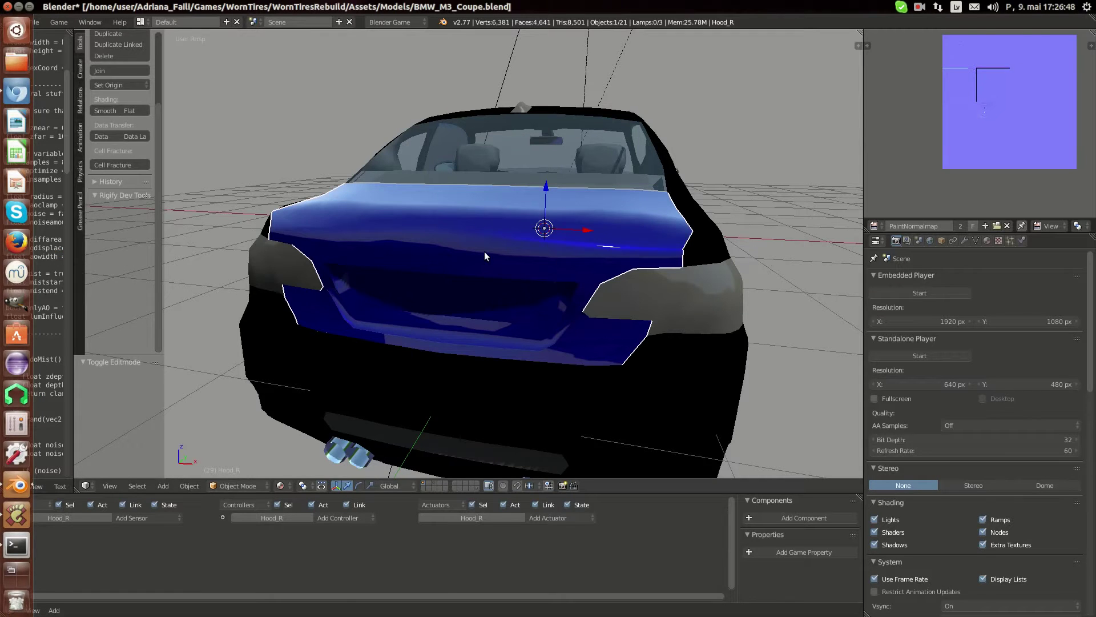
pyautogui.press('Tab')
pyautogui.moveTo(505, 283); pyautogui.dragTo(548, 252, button='middle')
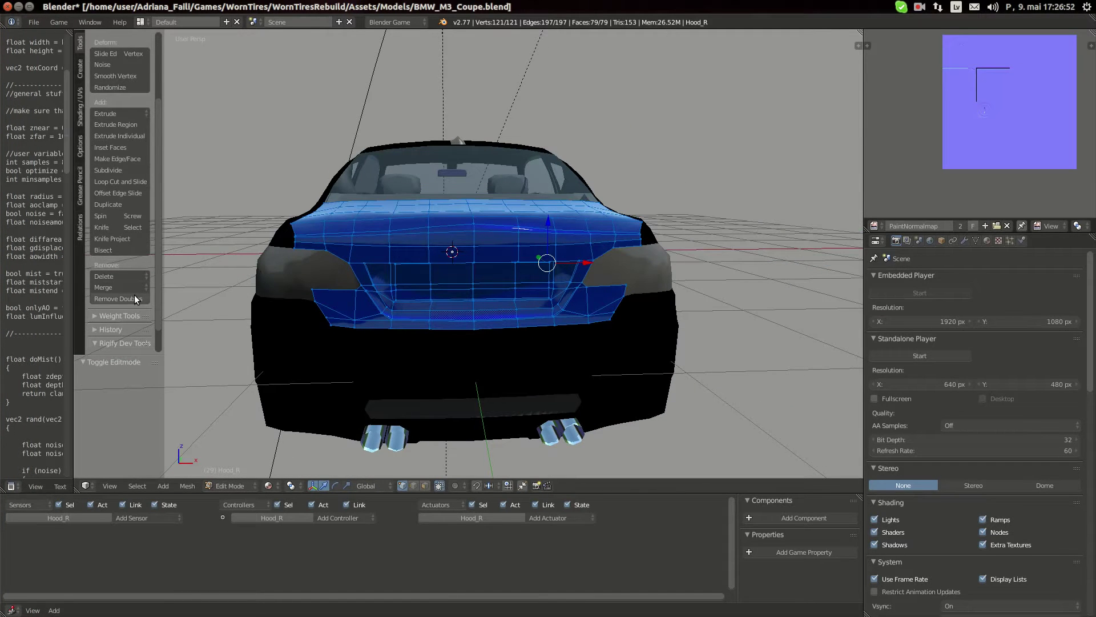
pyautogui.press('Tab')
pyautogui.scroll(2, 396, 328)
pyautogui.moveTo(396, 328); pyautogui.dragTo(395, 245, button='middle')
pyautogui.moveTo(284, 321); pyautogui.dragTo(218, 314, button='middle')
pyautogui.scroll(-3, 739, 209)
pyautogui.scroll(3, 705, 238)
pyautogui.scroll(-2, 717, 241)
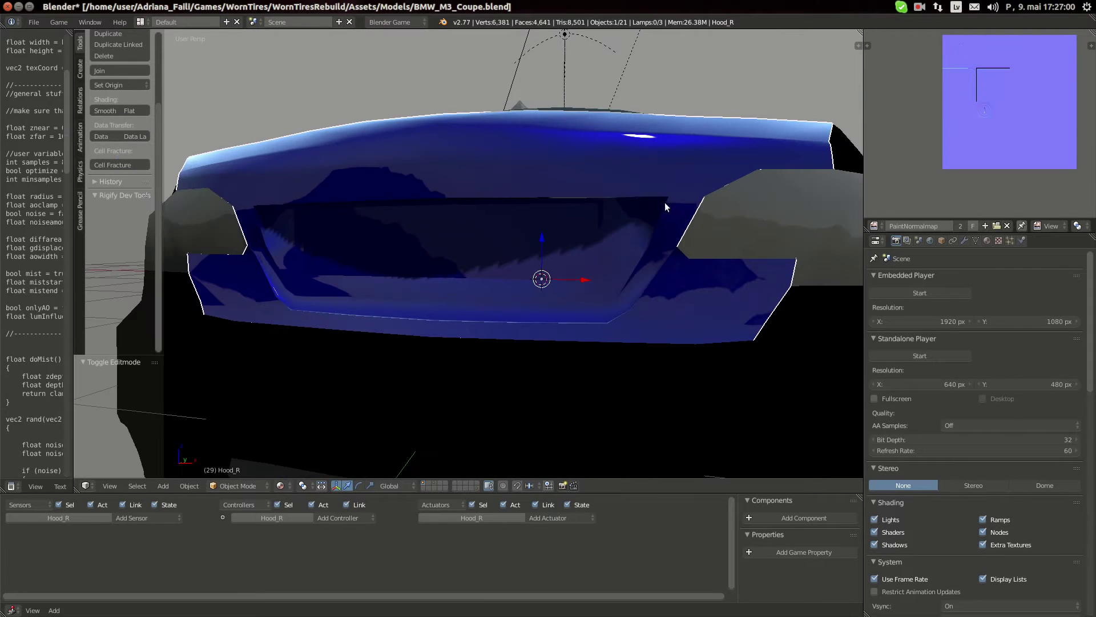
# - Merge the trunk lid's duplicate vertices in Edit Mode with Remove Doubles
pyautogui.press('Tab')
pyautogui.moveTo(324, 251)
pyautogui.mouseDown(button='middle')
pyautogui.moveTo(343, 249)
pyautogui.moveTo(351, 233)
pyautogui.moveTo(338, 245)
pyautogui.mouseUp(button='middle')
pyautogui.press('Tab')
pyautogui.press('Tab')
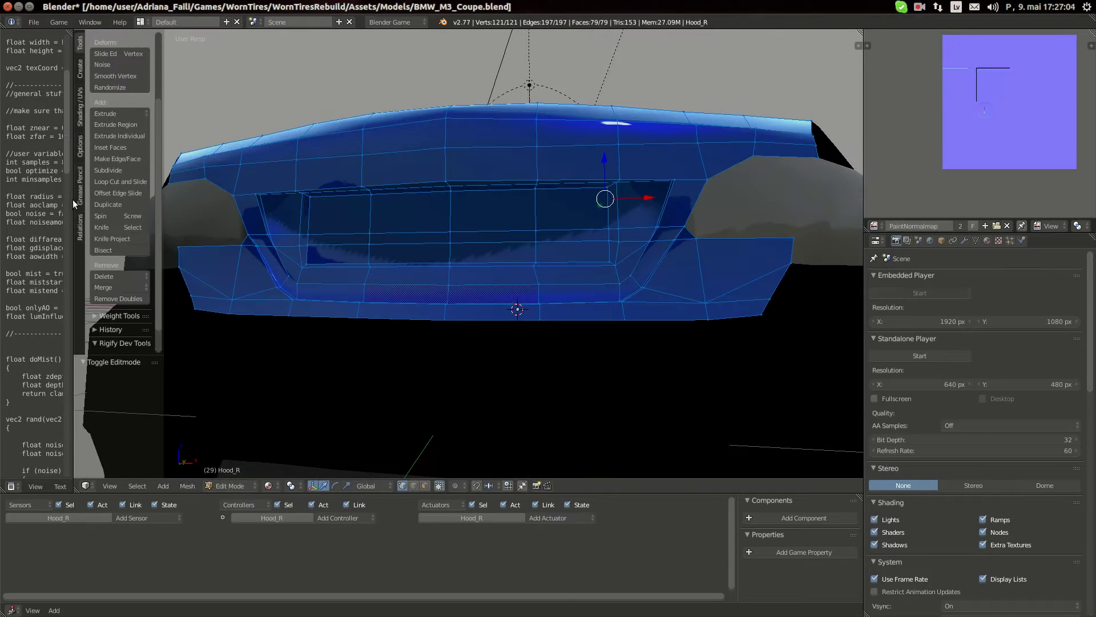
pyautogui.click(115, 299)
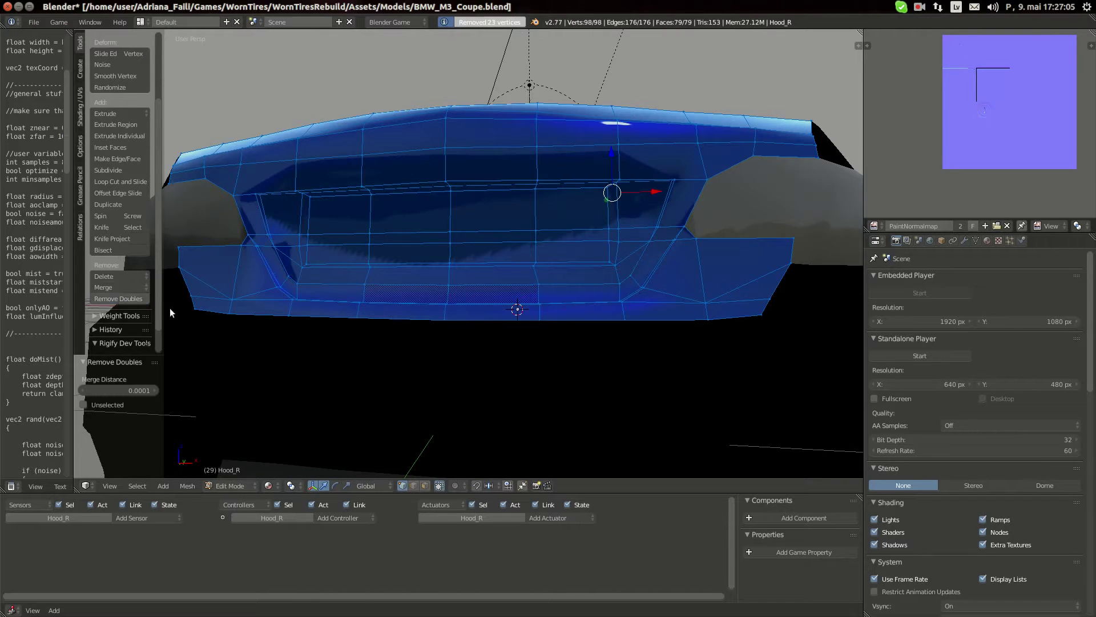
# - Select the outer edges along the lower sides and bottom of the license plate recess and mark them sharp
pyautogui.click(412, 486)
pyautogui.press('a')
pyautogui.moveTo(248, 268); pyautogui.dragTo(261, 272, button='middle')
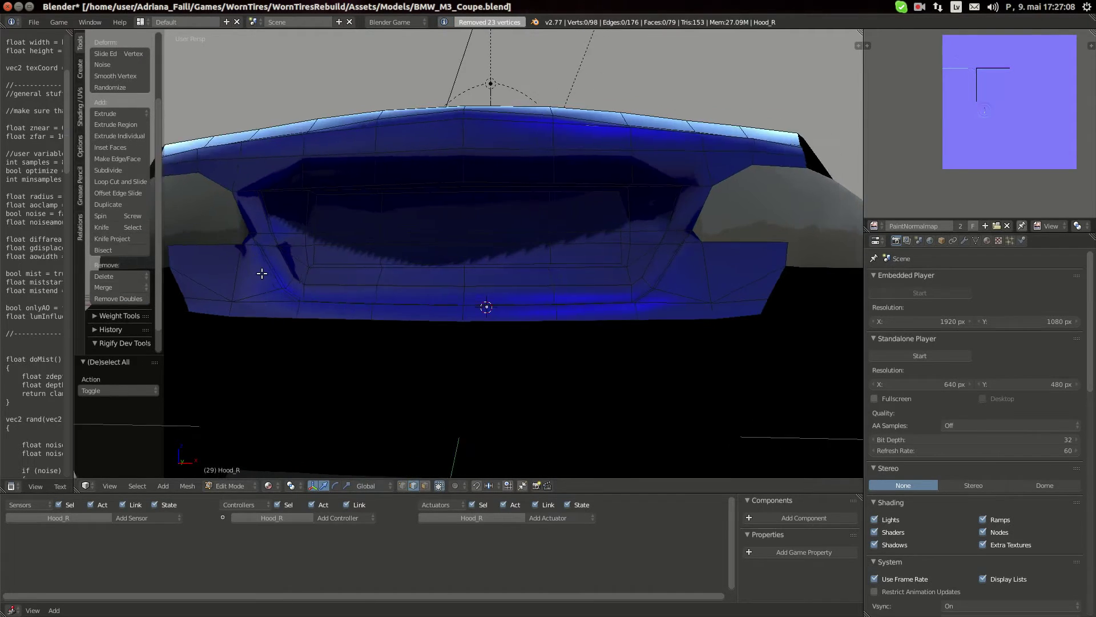
pyautogui.scroll(1, 260, 273)
pyautogui.rightClick(204, 254)
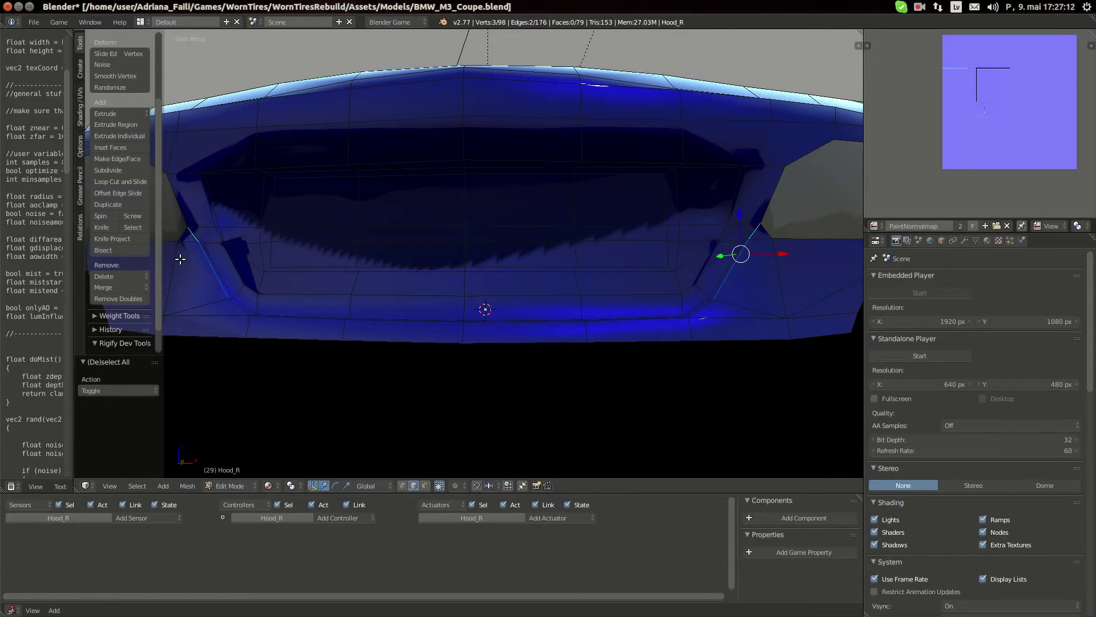
pyautogui.click(17, 91)
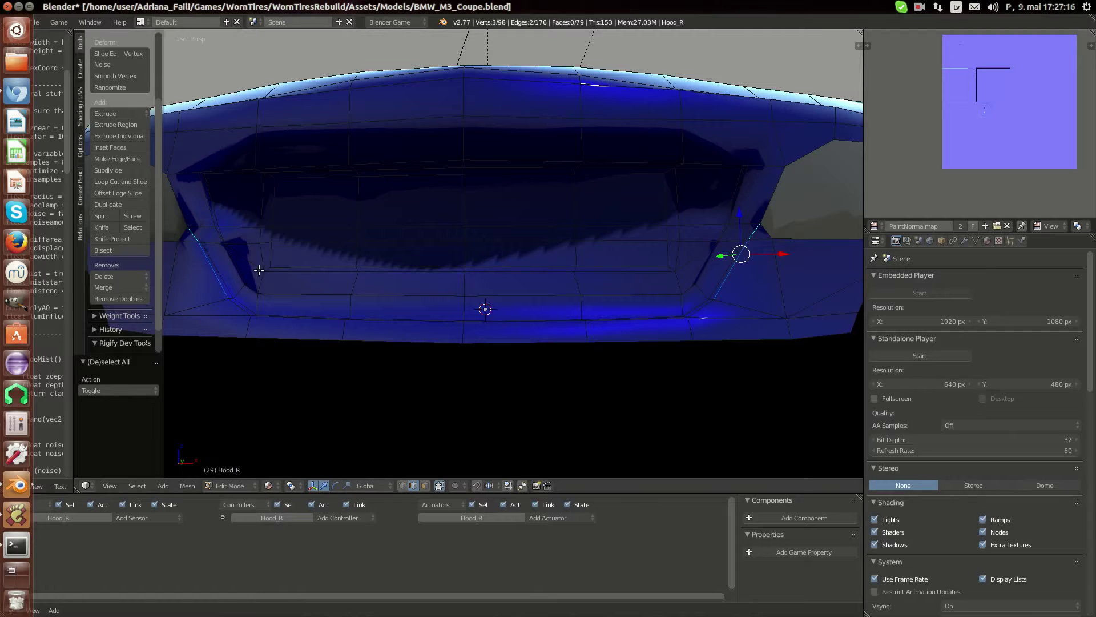
pyautogui.keyDown('shift'); pyautogui.rightClick(239, 306); pyautogui.keyUp('shift')
pyautogui.keyDown('shift'); pyautogui.rightClick(300, 320); pyautogui.keyUp('shift')
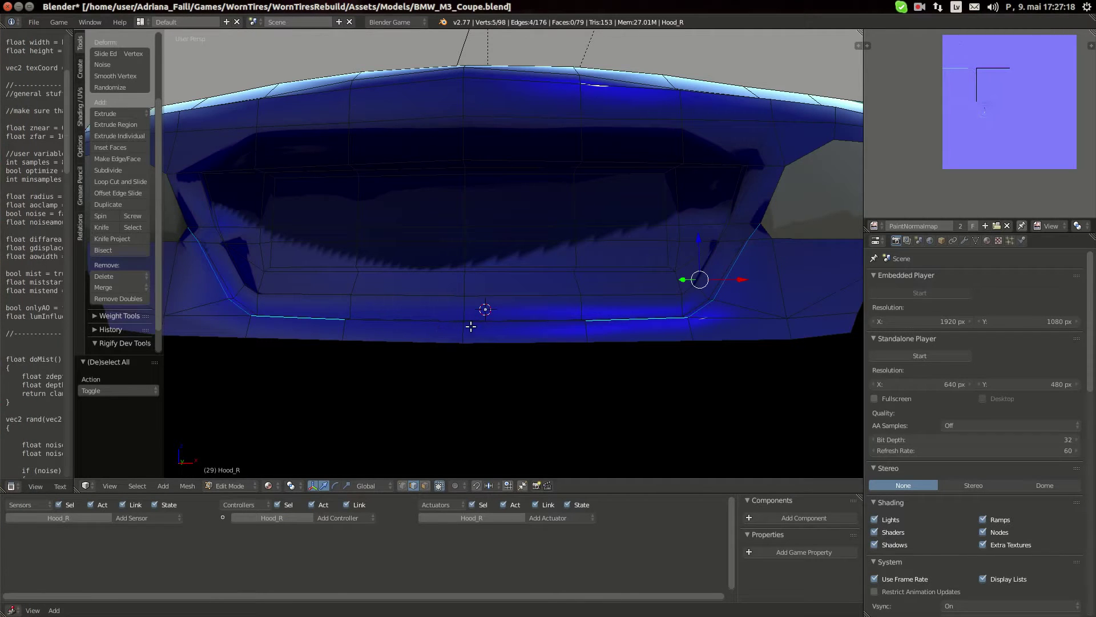
pyautogui.keyDown('shift'); pyautogui.rightClick(422, 318); pyautogui.keyUp('shift')
pyautogui.hotkey('ctrl', 'e')
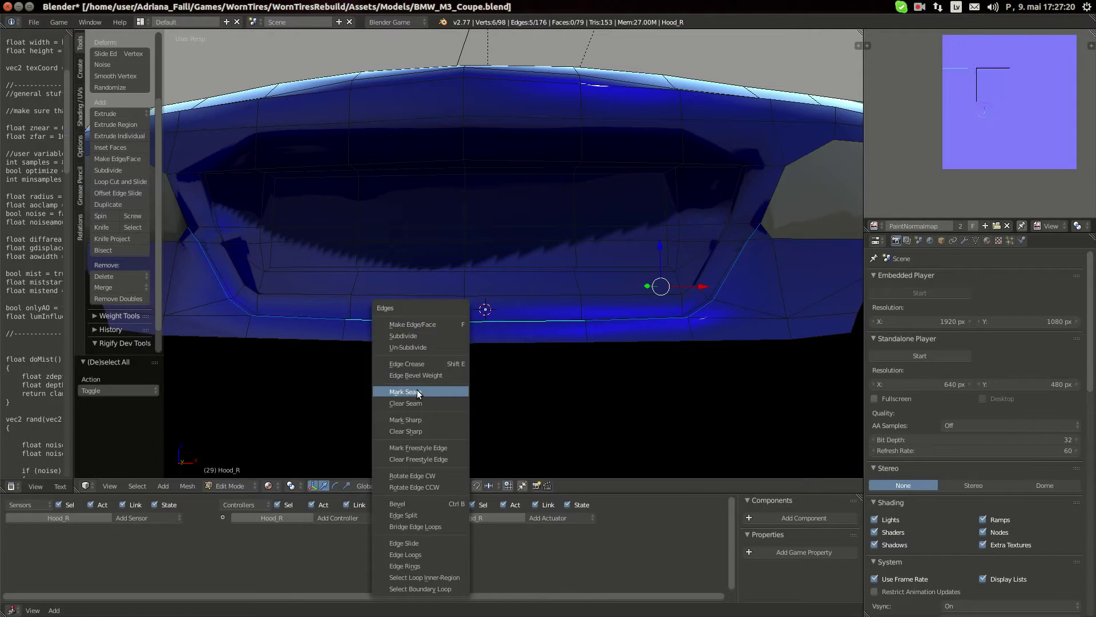
pyautogui.click(421, 420)
pyautogui.moveTo(264, 307); pyautogui.dragTo(245, 276, button='middle')
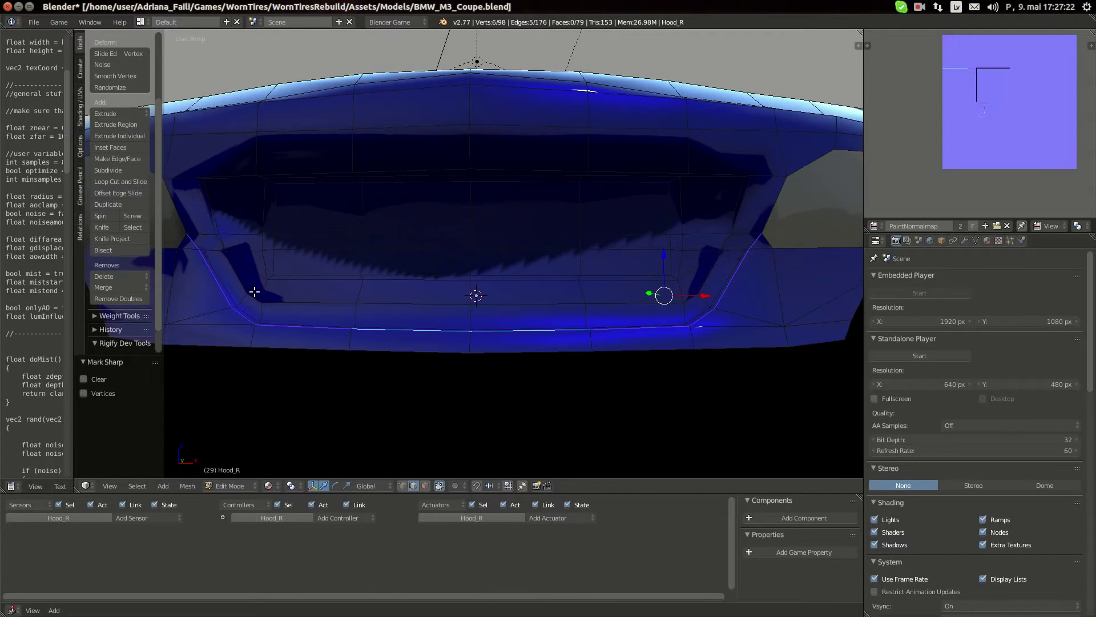
# - Select the edges along the top of the plate recess, out to the taillights, and down its upper sides, checking the rear photo in Chromium
pyautogui.press('a')
pyautogui.rightClick(196, 204)
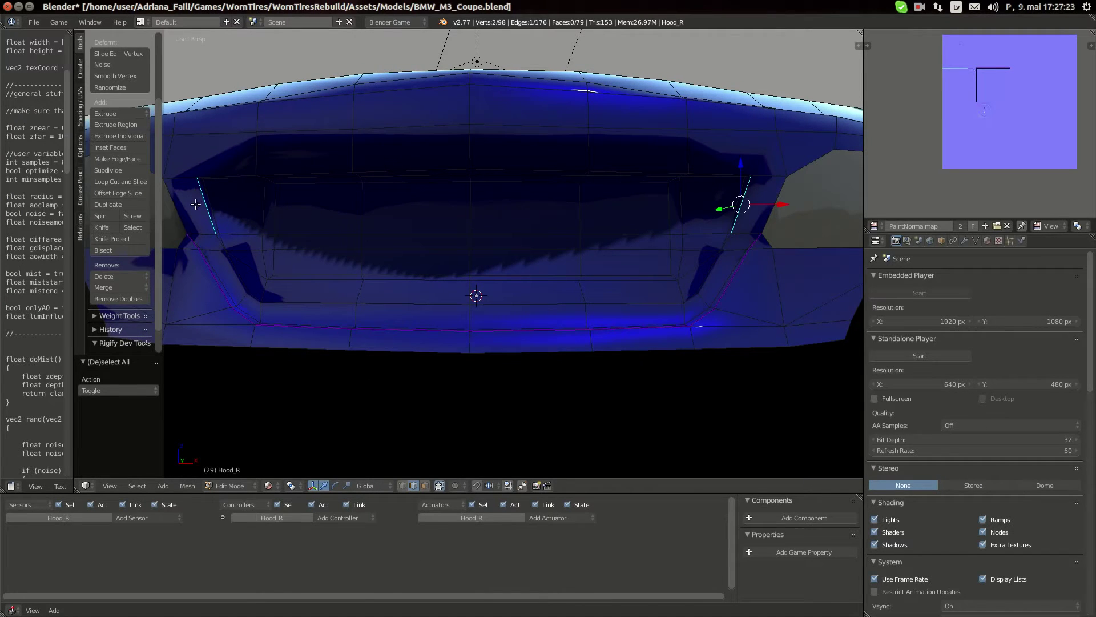
pyautogui.keyDown('shift'); pyautogui.rightClick(716, 169); pyautogui.keyUp('shift')
pyautogui.keyDown('shift'); pyautogui.rightClick(522, 169); pyautogui.keyUp('shift')
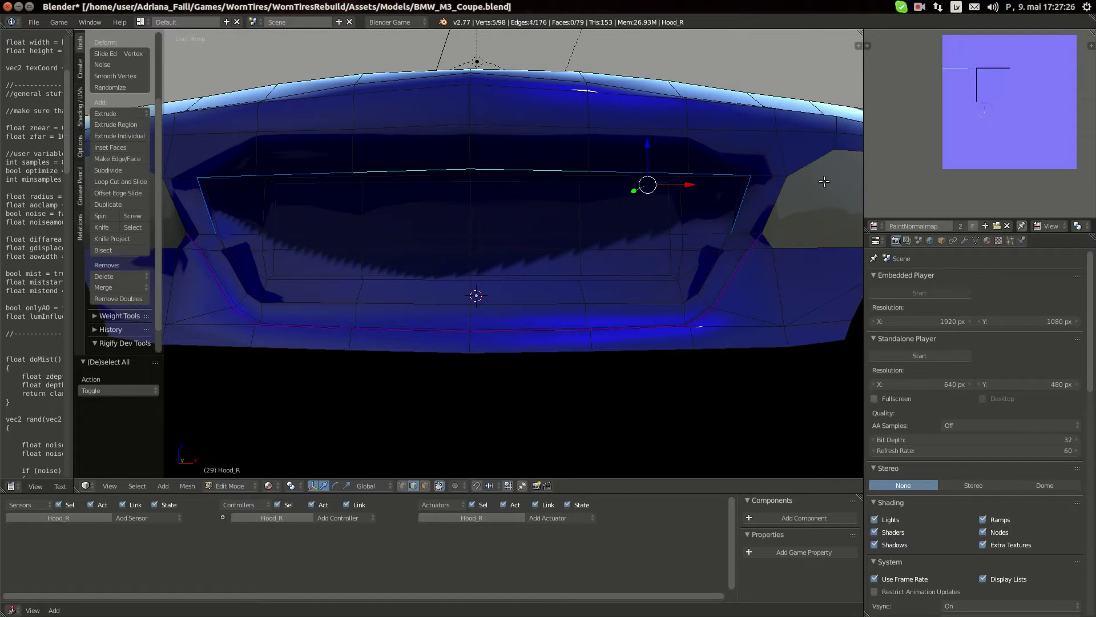
pyautogui.keyDown('shift'); pyautogui.rightClick(764, 175); pyautogui.keyUp('shift')
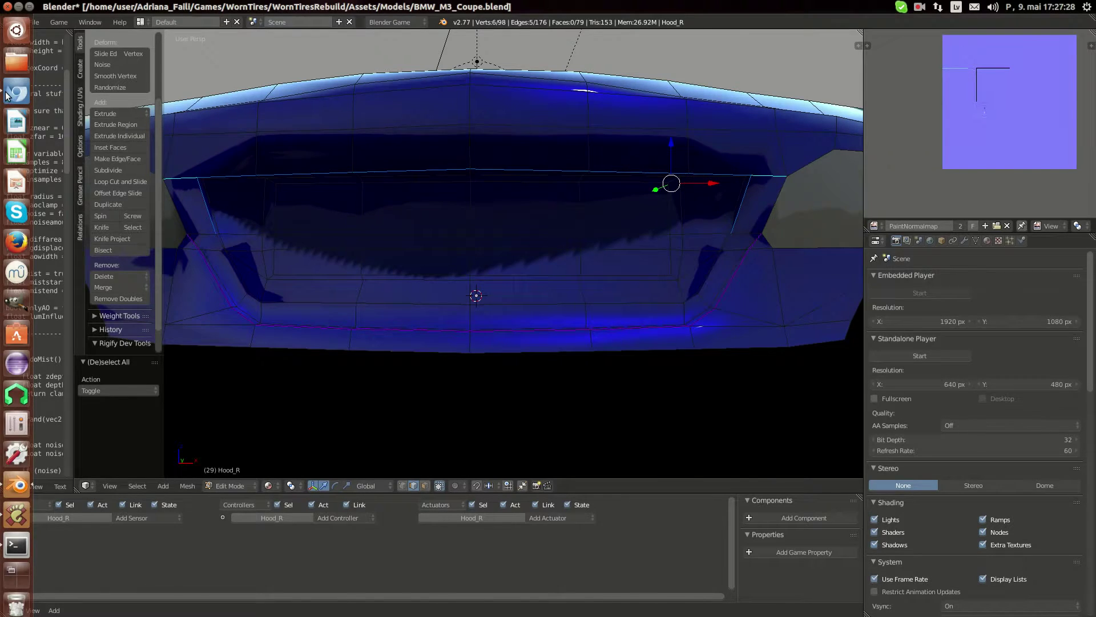
pyautogui.click(8, 93)
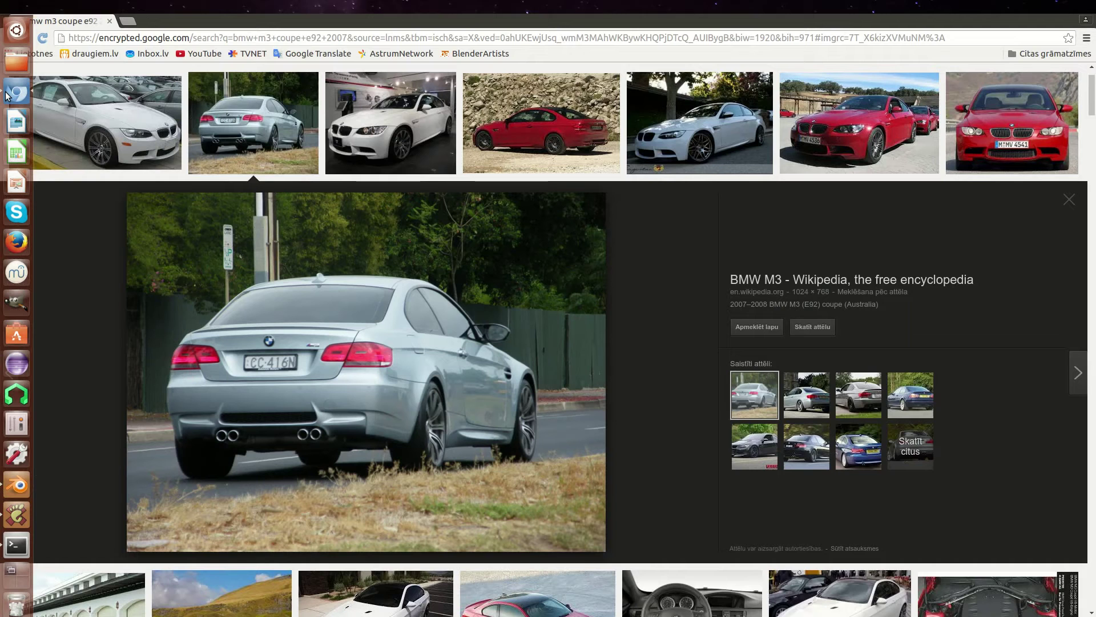
pyautogui.click(17, 485)
pyautogui.keyDown('shift'); pyautogui.rightClick(729, 246); pyautogui.keyUp('shift')
# - Compare the sides of the trunk lid's plate recess with the silver BMW M3 rear photo in Chromium
pyautogui.moveTo(2, 156)
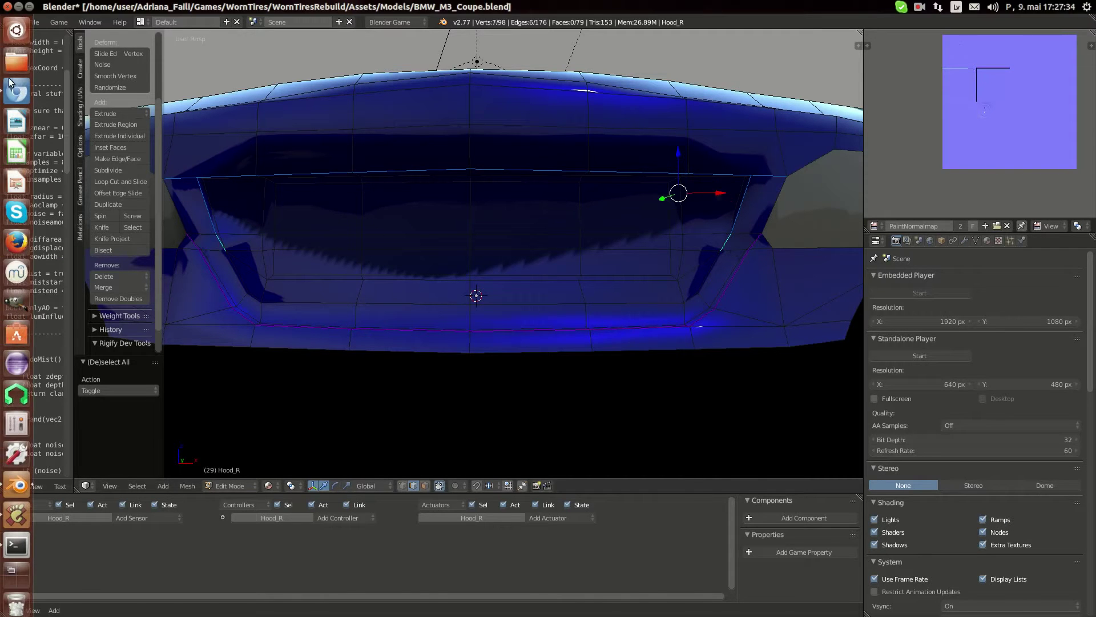
pyautogui.click(8, 92)
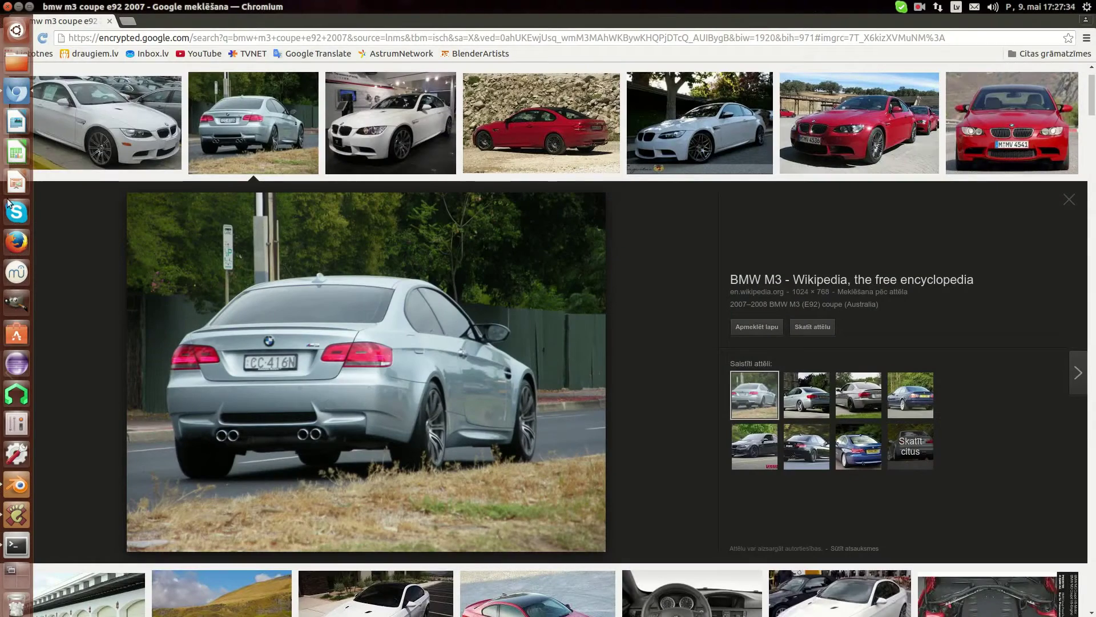
pyautogui.click(16, 485)
pyautogui.moveTo(238, 260); pyautogui.dragTo(242, 261, button='middle')
pyautogui.moveTo(2, 137)
pyautogui.click(16, 93)
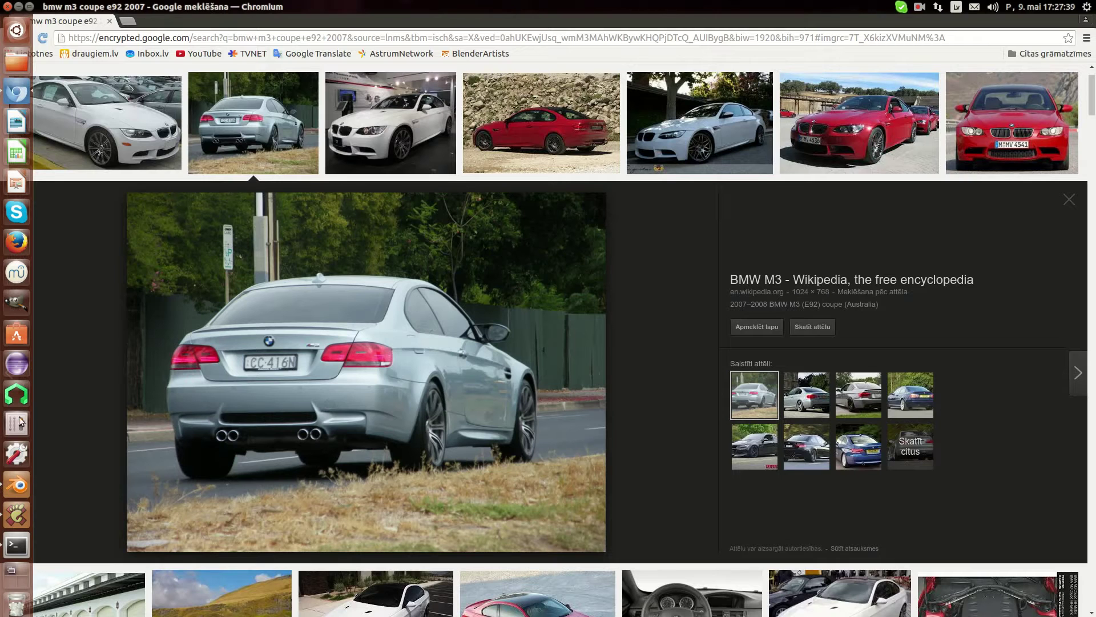
pyautogui.click(16, 484)
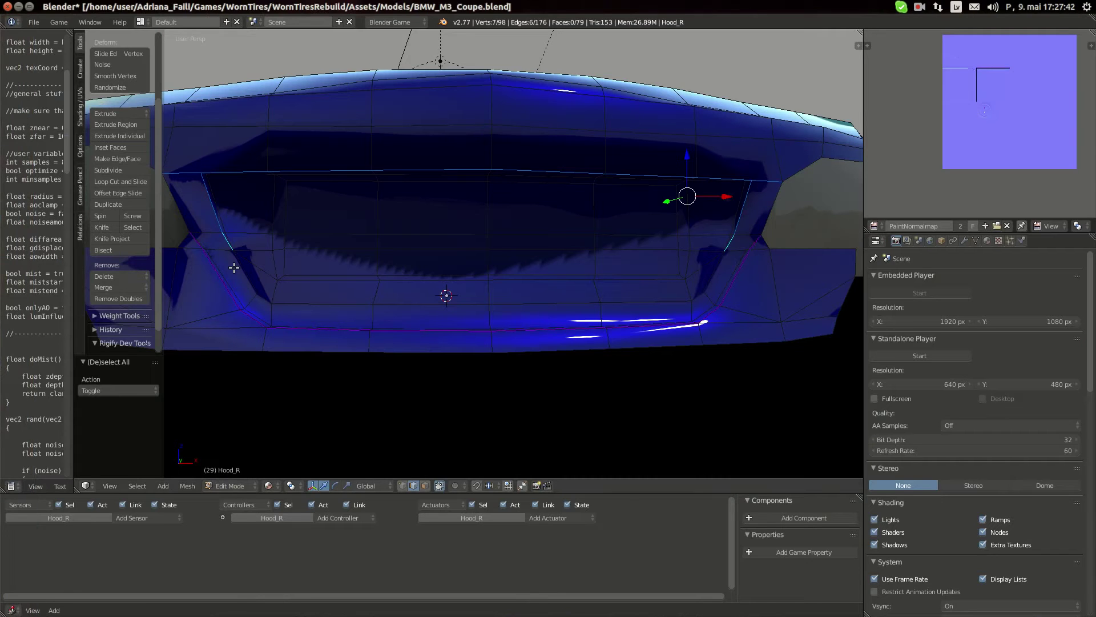
# - Add the lower side edges of the plate recess to the selection and mark all selected edges sharp
pyautogui.keyDown('shift'); pyautogui.rightClick(246, 276); pyautogui.keyUp('shift')
pyautogui.moveTo(246, 276); pyautogui.dragTo(620, 283, button='middle')
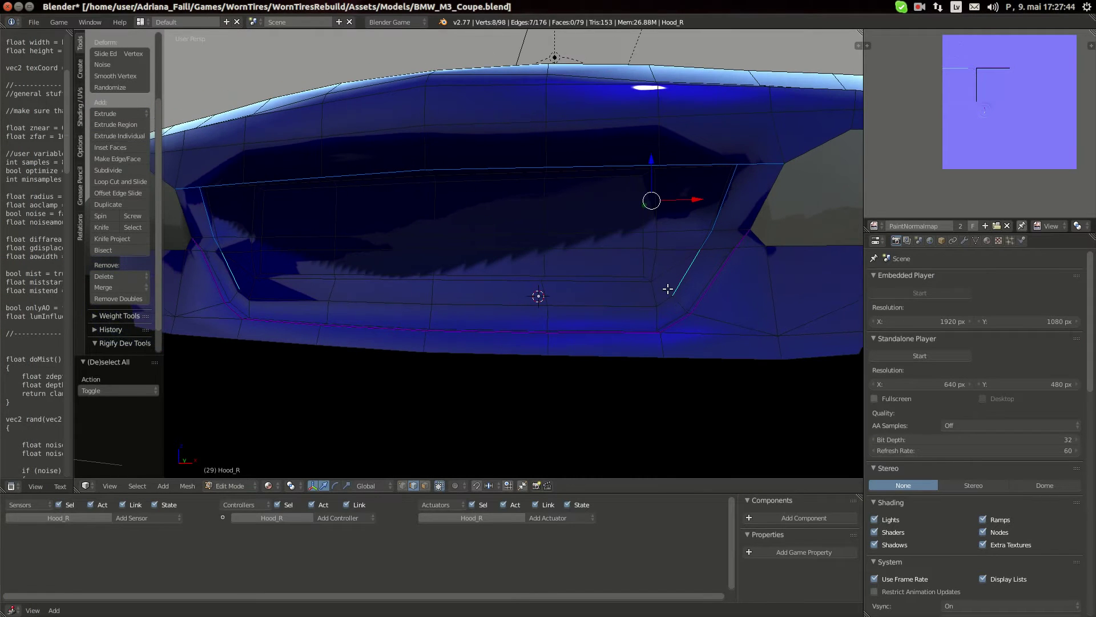
pyautogui.hotkey('ctrl', 'e')
pyautogui.click(521, 300)
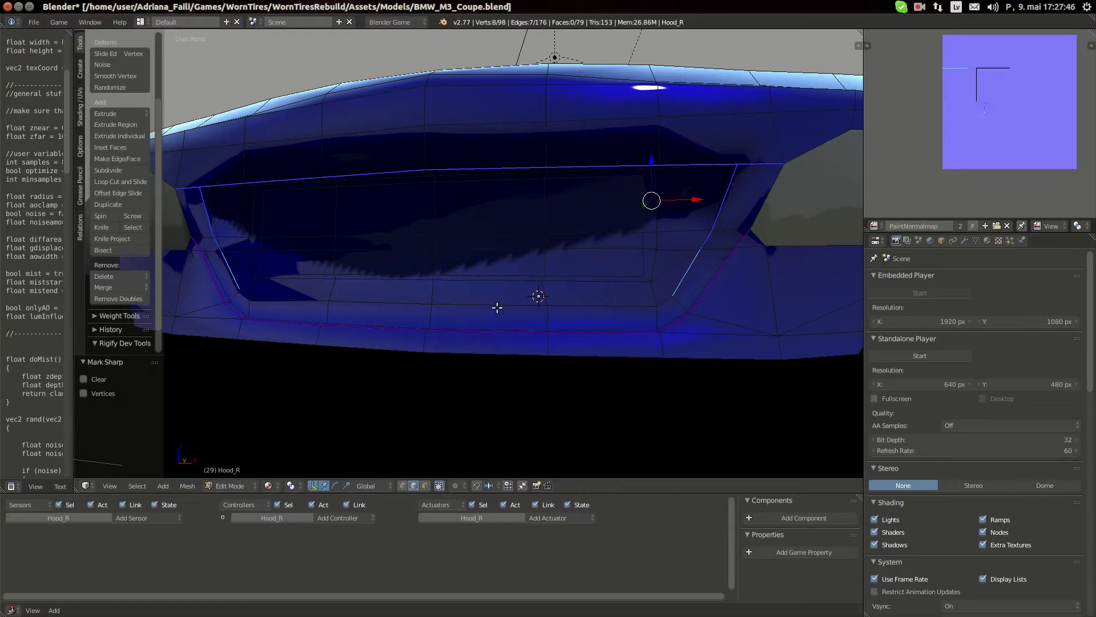
# - Mark the edges around the inner license plate rectangle of the trunk lid sharp and select the whole mesh
pyautogui.moveTo(470, 311); pyautogui.dragTo(400, 315, button='middle')
pyautogui.rightClick(269, 221)
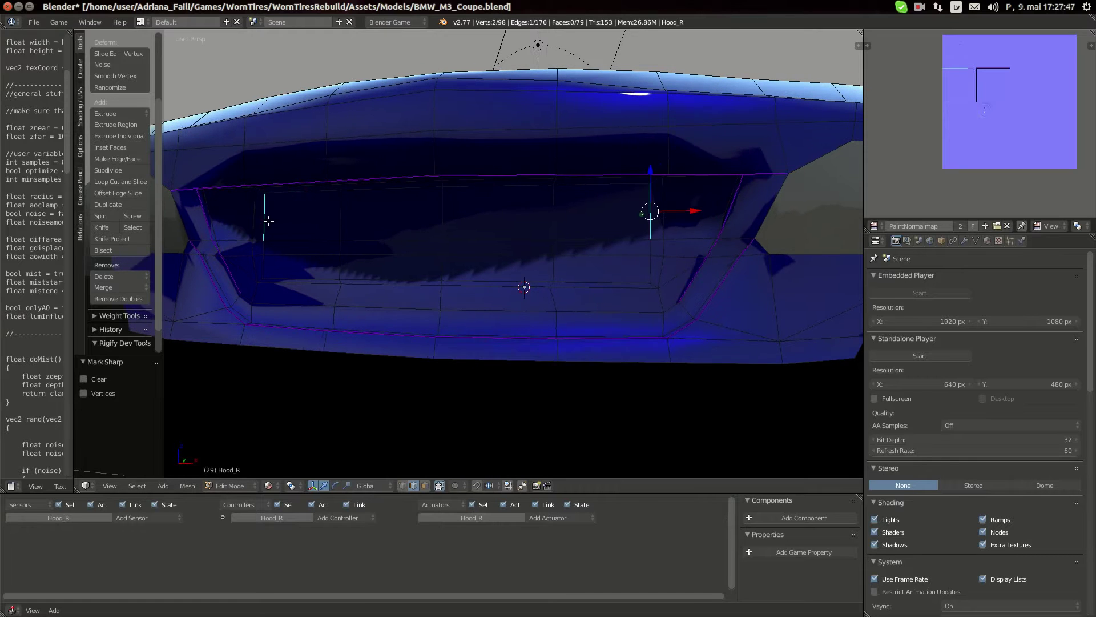
pyautogui.keyDown('shift'); pyautogui.rightClick(261, 254); pyautogui.keyUp('shift')
pyautogui.keyDown('shift'); pyautogui.rightClick(388, 274); pyautogui.keyUp('shift')
pyautogui.keyDown('shift'); pyautogui.rightClick(389, 193); pyautogui.keyUp('shift')
pyautogui.hotkey('ctrl', 'e')
pyautogui.click(435, 219)
pyautogui.press('a')
pyautogui.press('a')
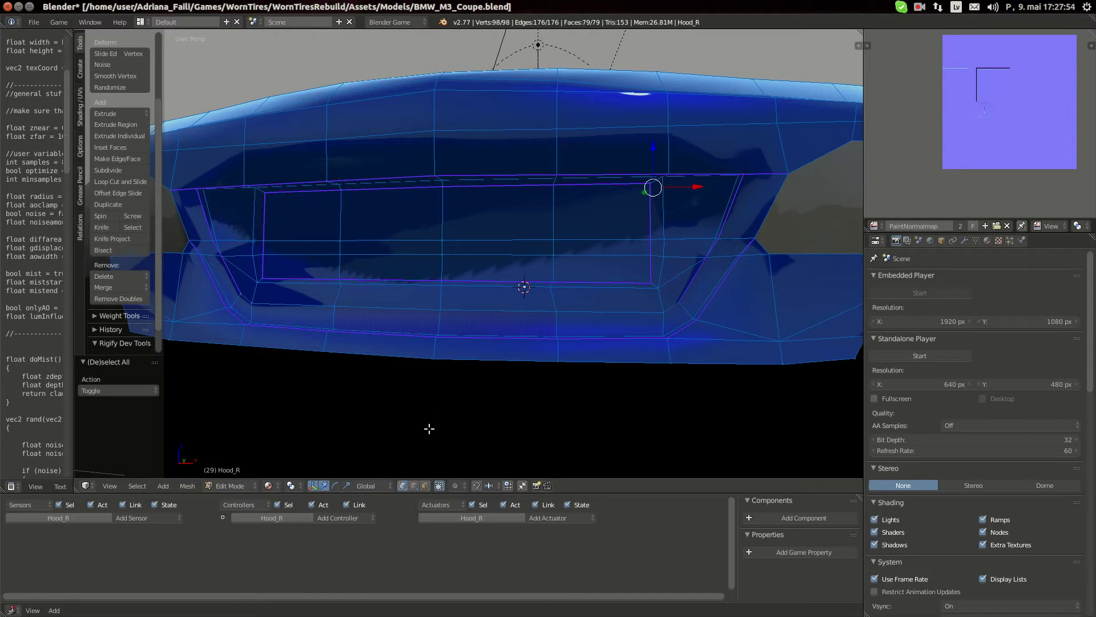
# - Leave mesh editing and add an Edge Split modifier to the trunk lid Hood_R
pyautogui.press('Tab')
pyautogui.click(964, 240)
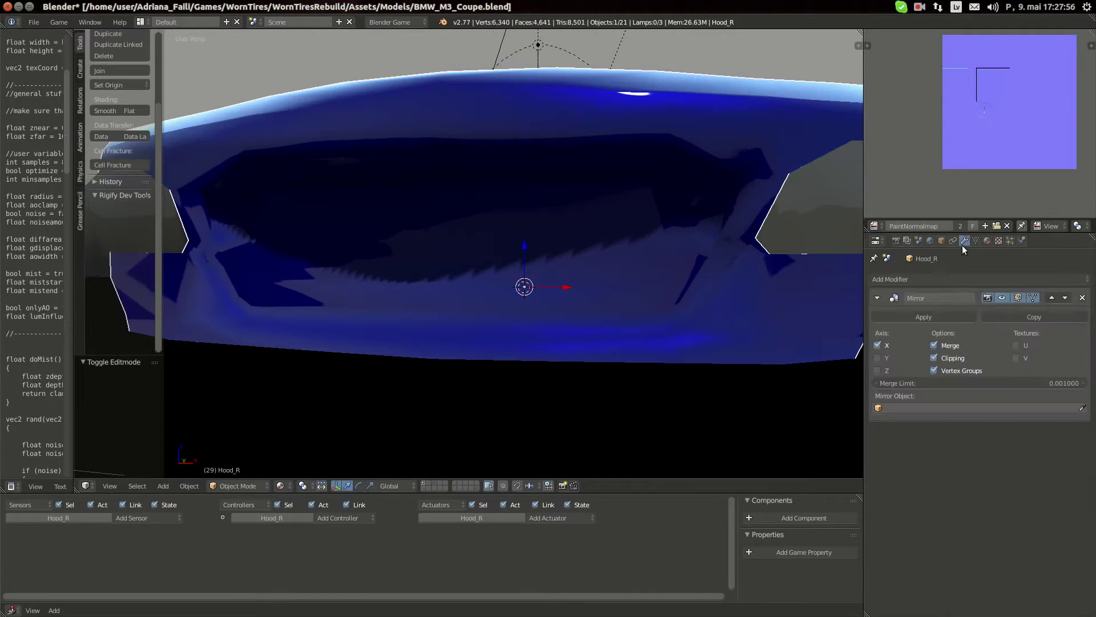
pyautogui.click(934, 281)
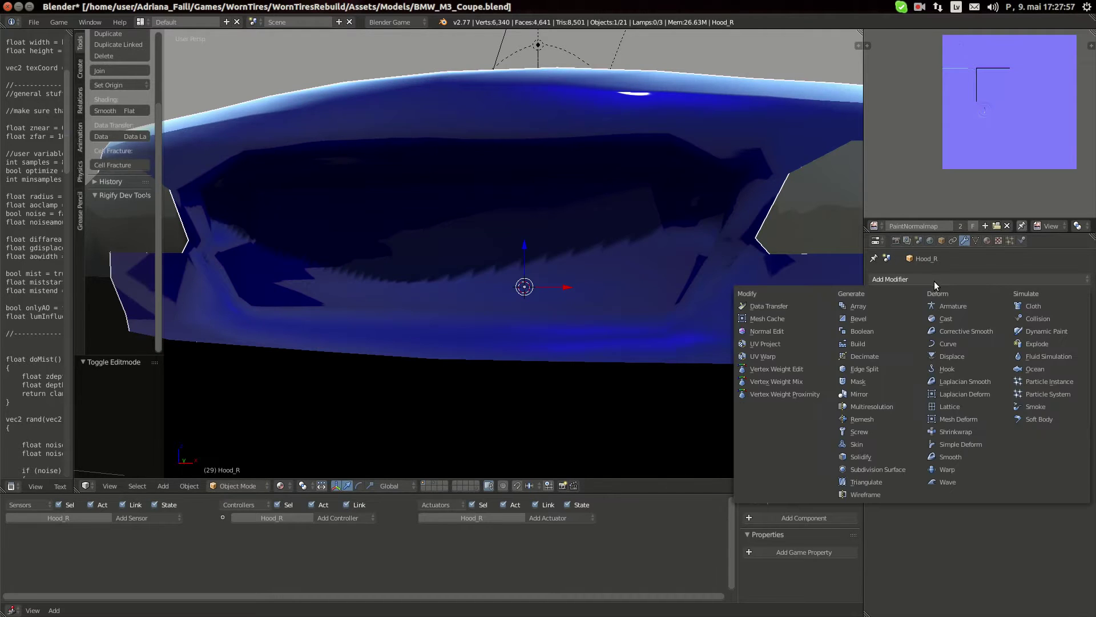
pyautogui.click(873, 375)
pyautogui.click(879, 469)
pyautogui.scroll(-5, 531, 331)
pyautogui.scroll(4, 535, 345)
pyautogui.click(897, 240)
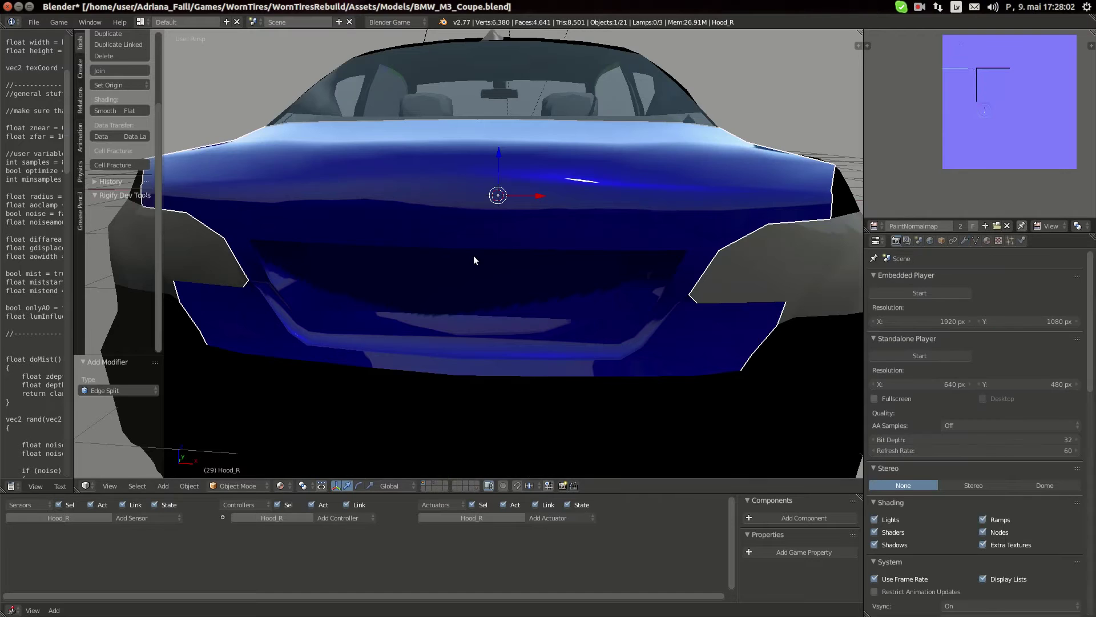
# - Compare the trunk lid's shading with the silver BMW M3 rear photo in Chromium and inspect the normal map image up close
pyautogui.scroll(-3, 474, 255)
pyautogui.moveTo(474, 255); pyautogui.dragTo(470, 306, button='middle')
pyautogui.click(15, 90)
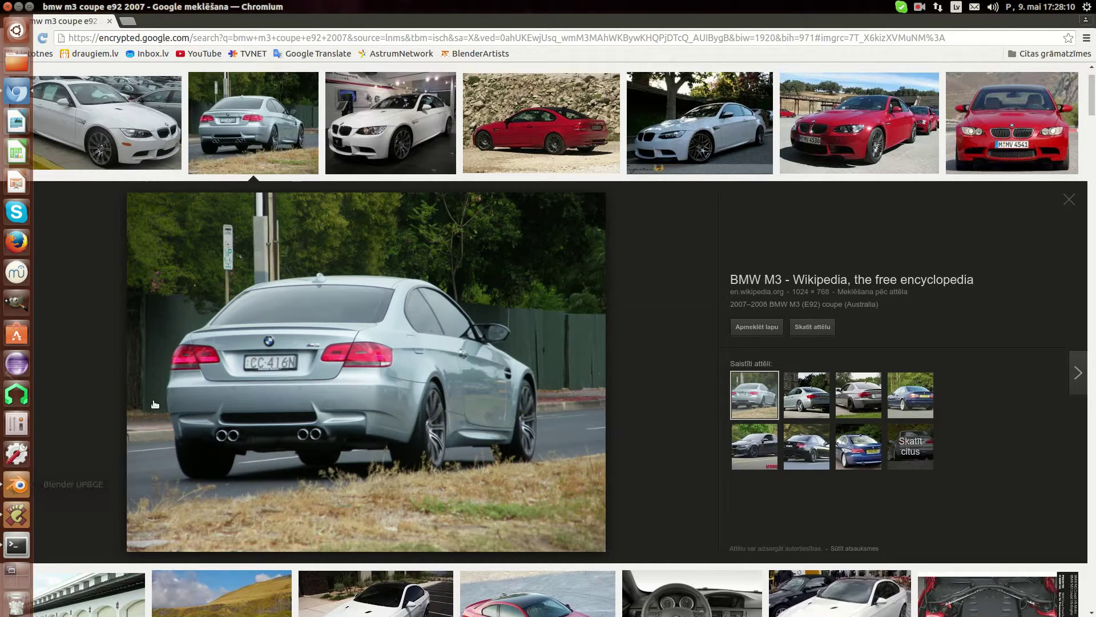
pyautogui.click(16, 485)
pyautogui.moveTo(433, 202); pyautogui.dragTo(436, 192, button='middle')
pyautogui.scroll(2, 437, 193)
pyautogui.click(16, 93)
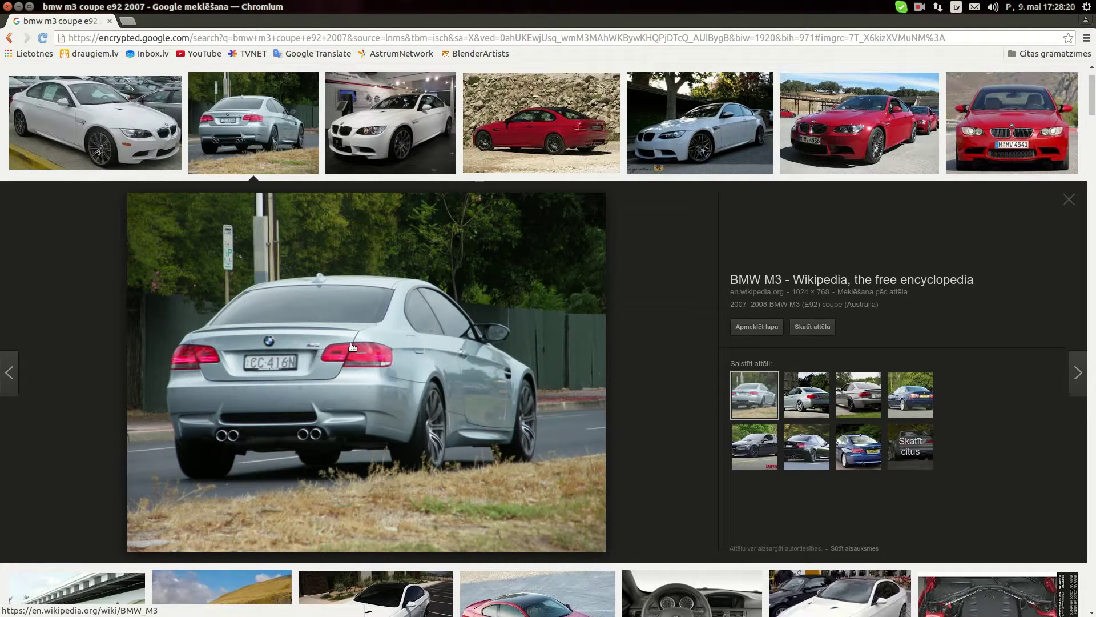
pyautogui.moveTo(5, 445)
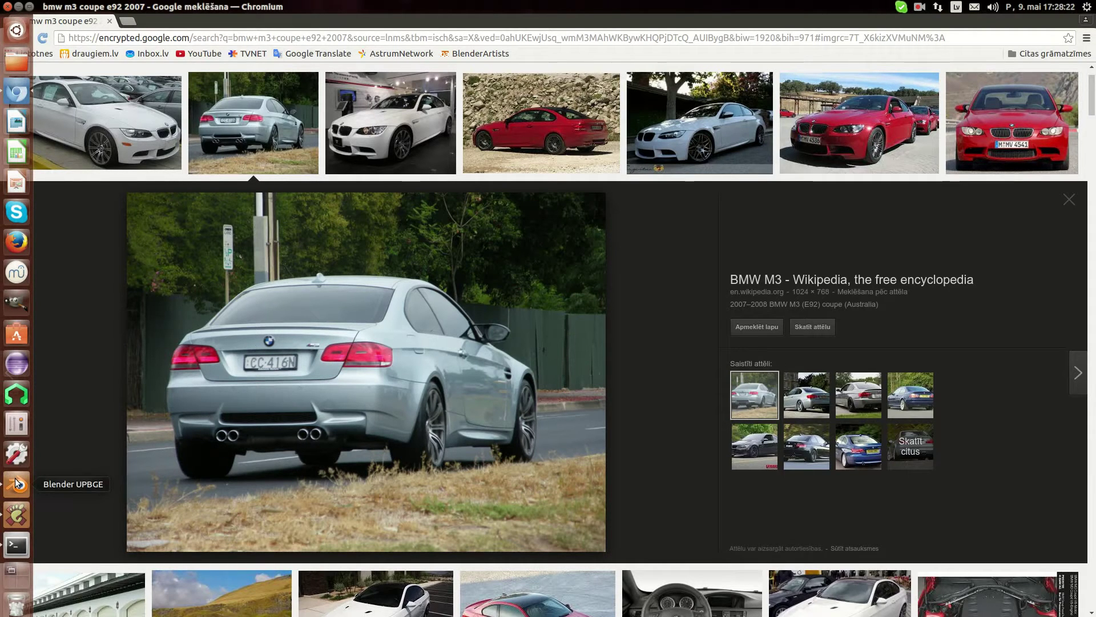
pyautogui.click(17, 484)
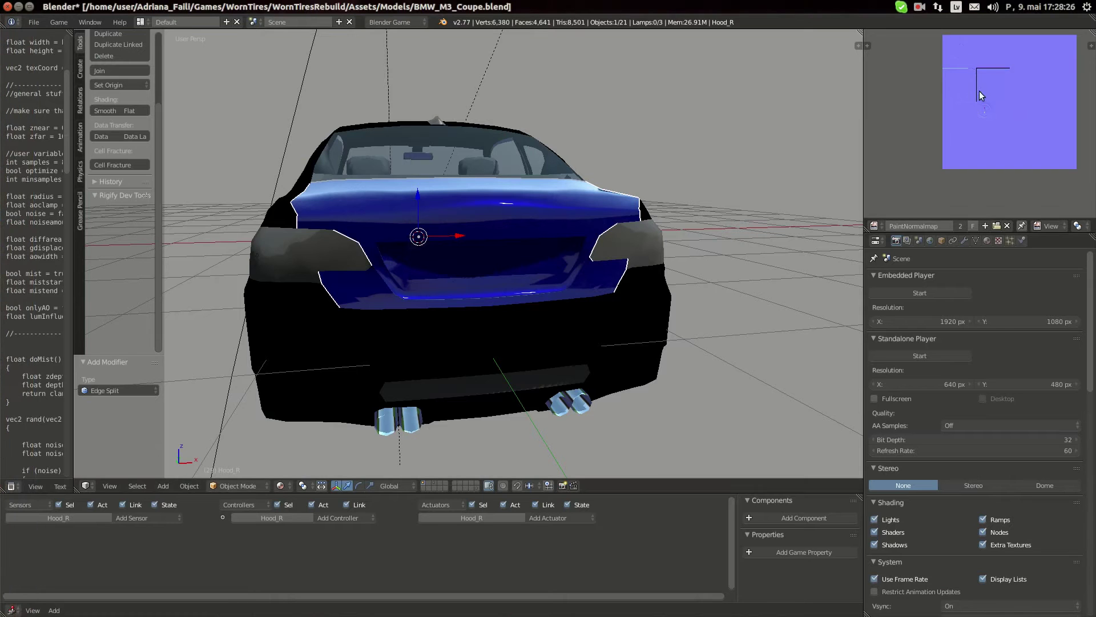
pyautogui.scroll(8, 957, 81)
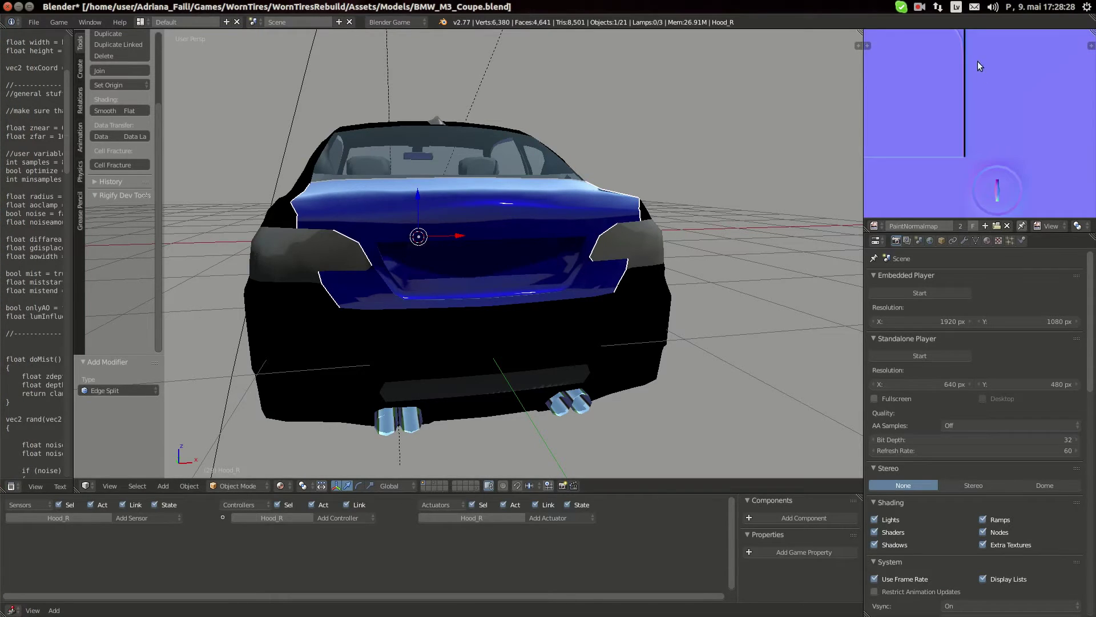
# - In face select mode, select the trunk lid's lower outer corner faces below the taillight, checking the rear photo in Chromium
pyautogui.press('Tab')
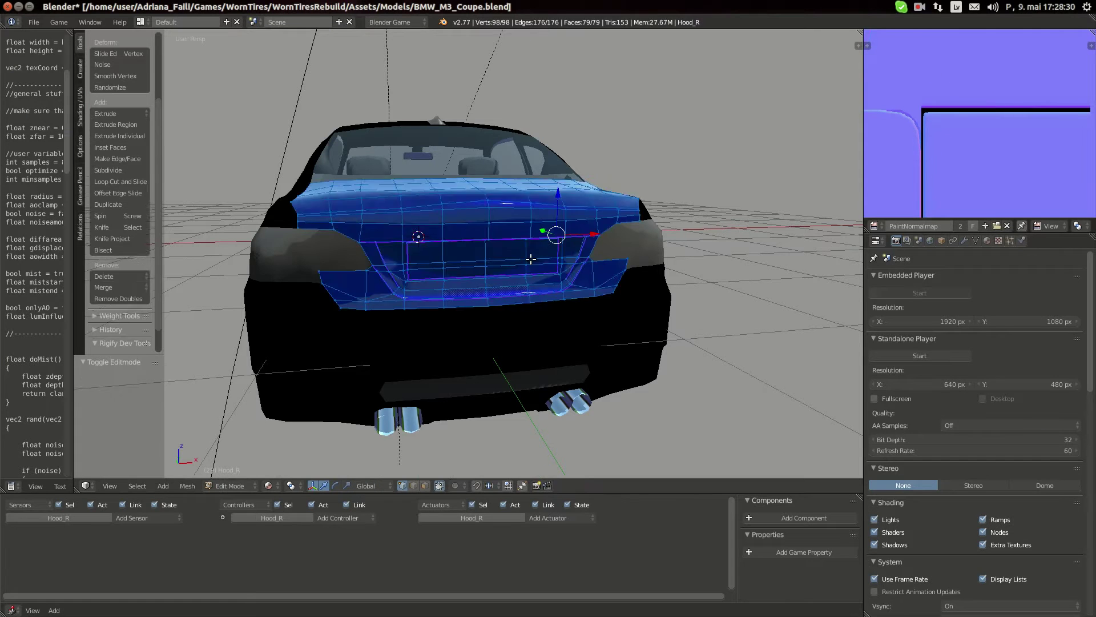
pyautogui.moveTo(592, 264); pyautogui.dragTo(550, 333, button='middle')
pyautogui.scroll(1, 547, 350)
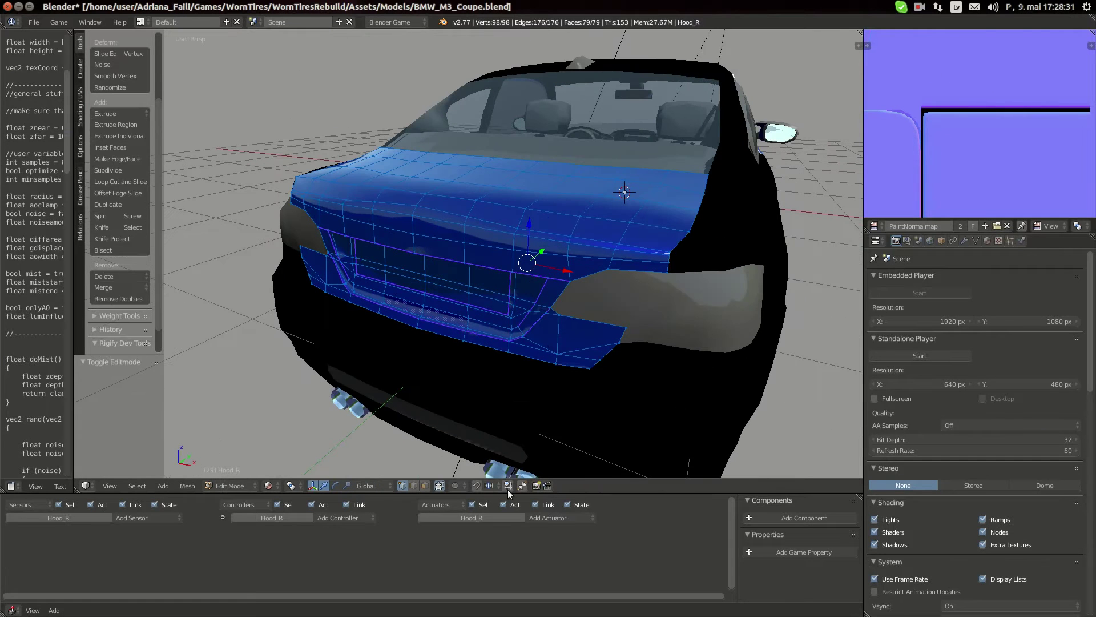
pyautogui.click(425, 485)
pyautogui.moveTo(577, 374); pyautogui.dragTo(580, 329, button='middle')
pyautogui.moveTo(602, 278); pyautogui.dragTo(600, 257, button='middle')
pyautogui.click(16, 89)
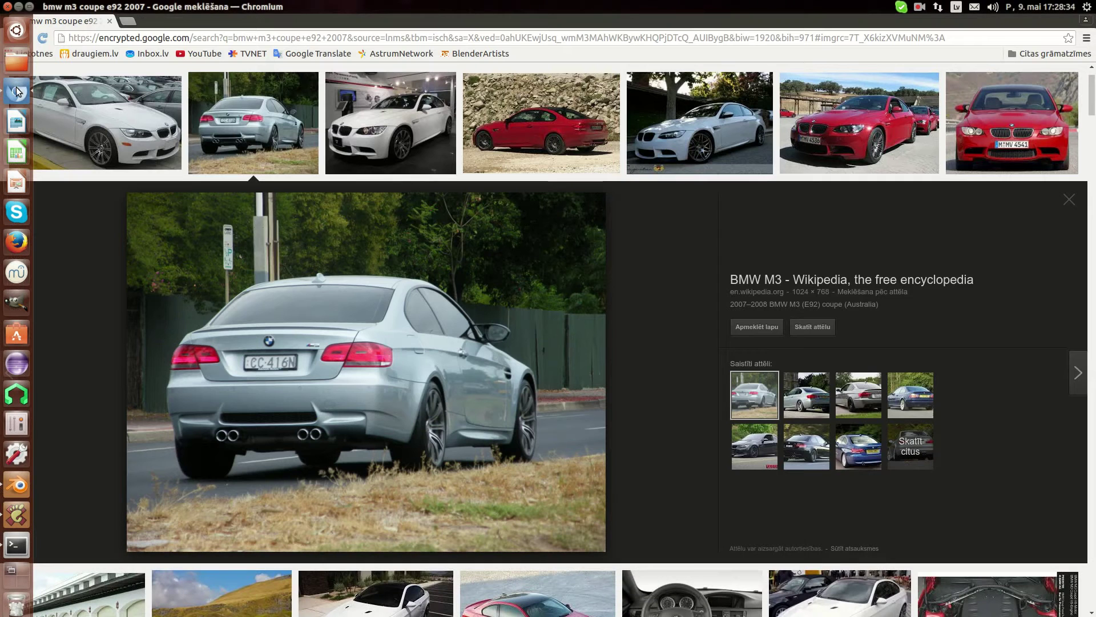
pyautogui.click(8, 481)
pyautogui.rightClick(598, 271)
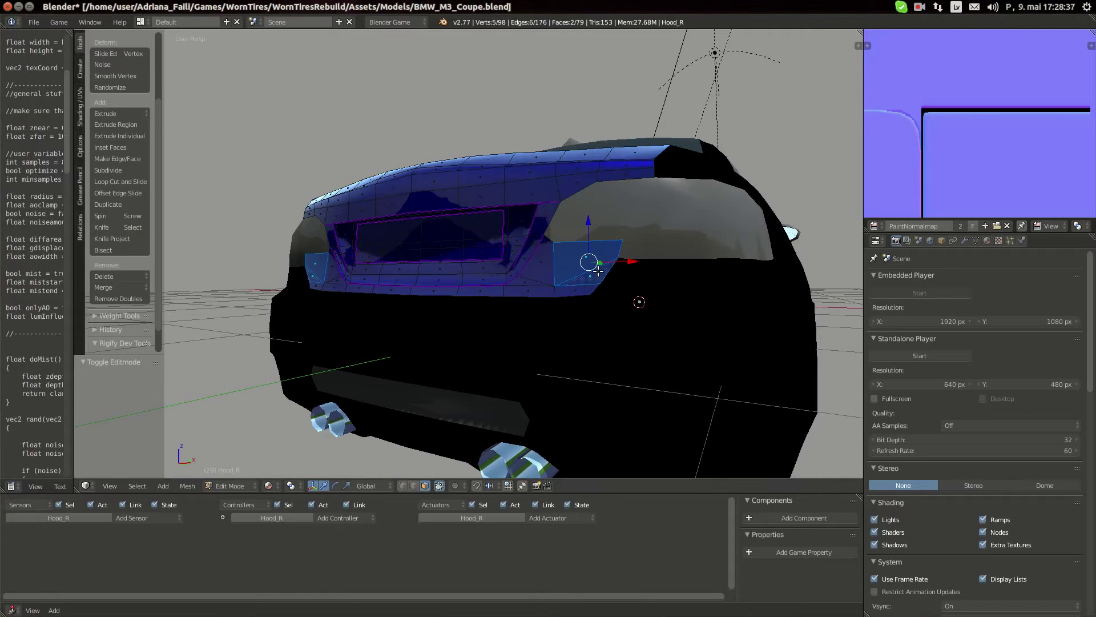
pyautogui.keyDown('shift'); pyautogui.rightClick(575, 290); pyautogui.keyUp('shift')
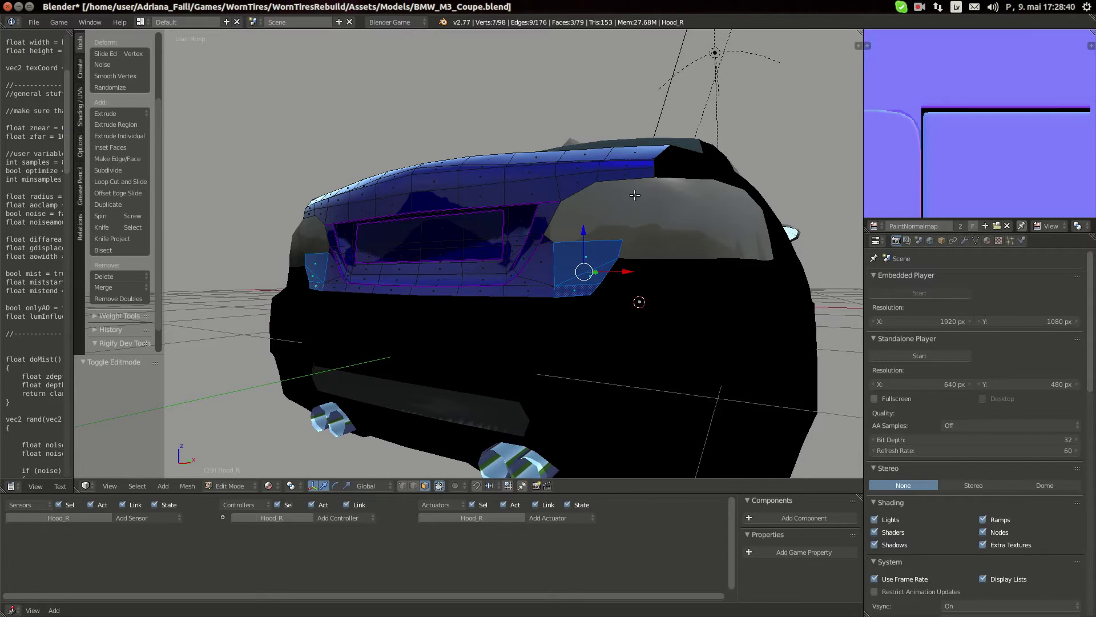
# - Check the rear photo in Chromium, switch to editing Bumper_R, and knife a cut from the taillight's inner vertex to its upper edge
pyautogui.moveTo(587, 224); pyautogui.dragTo(625, 227, button='middle')
pyautogui.click(14, 96)
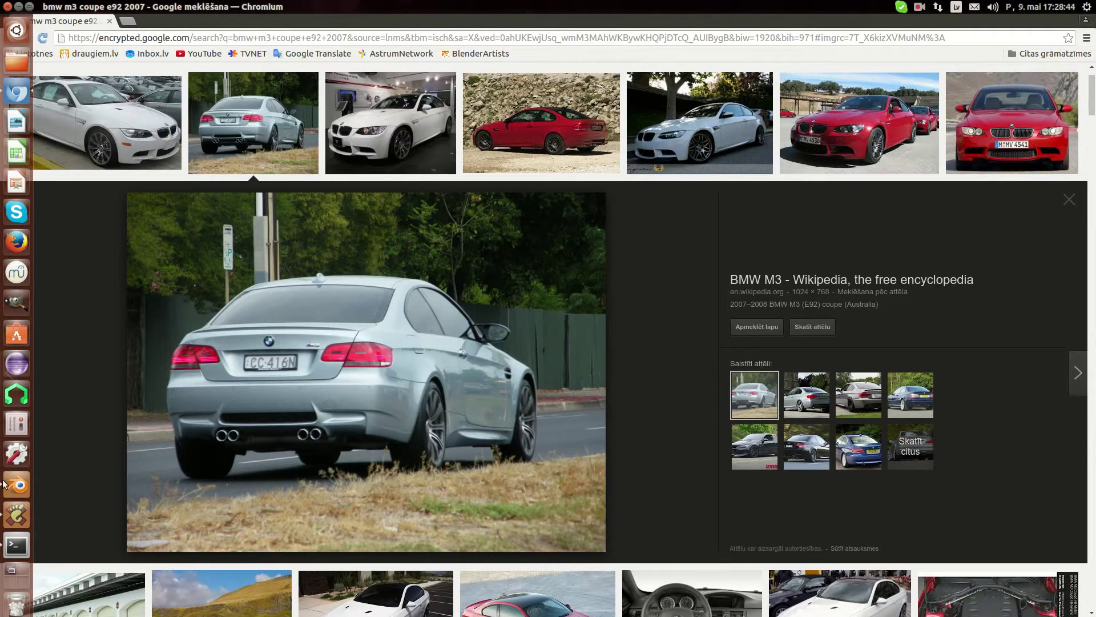
pyautogui.click(19, 488)
pyautogui.press('Tab')
pyautogui.rightClick(682, 216)
pyautogui.press('Tab')
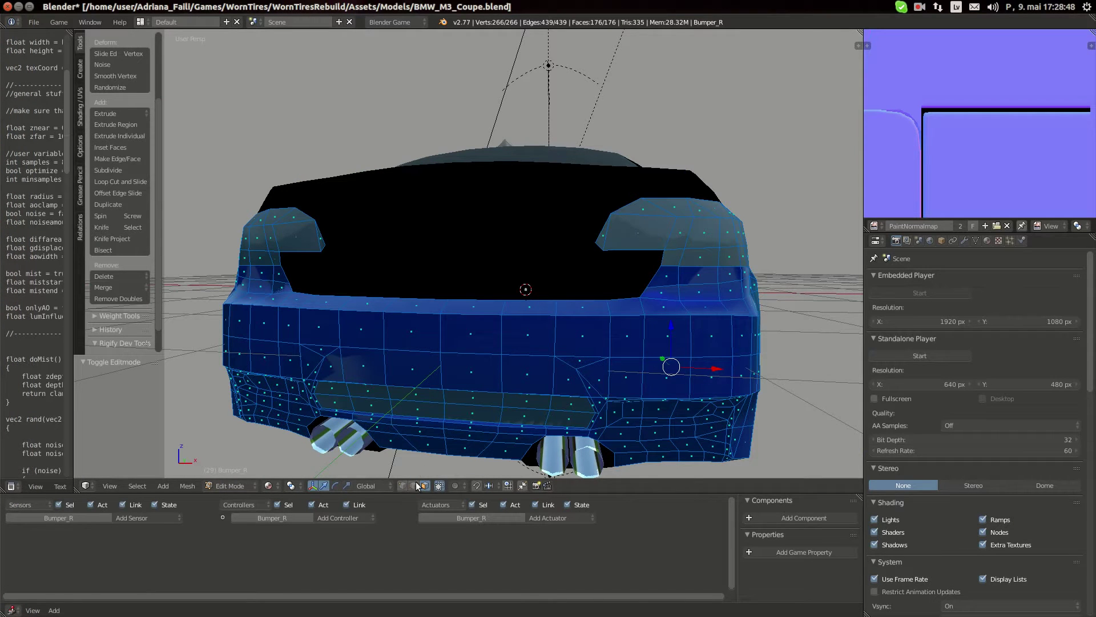
pyautogui.press('a')
pyautogui.press('k')
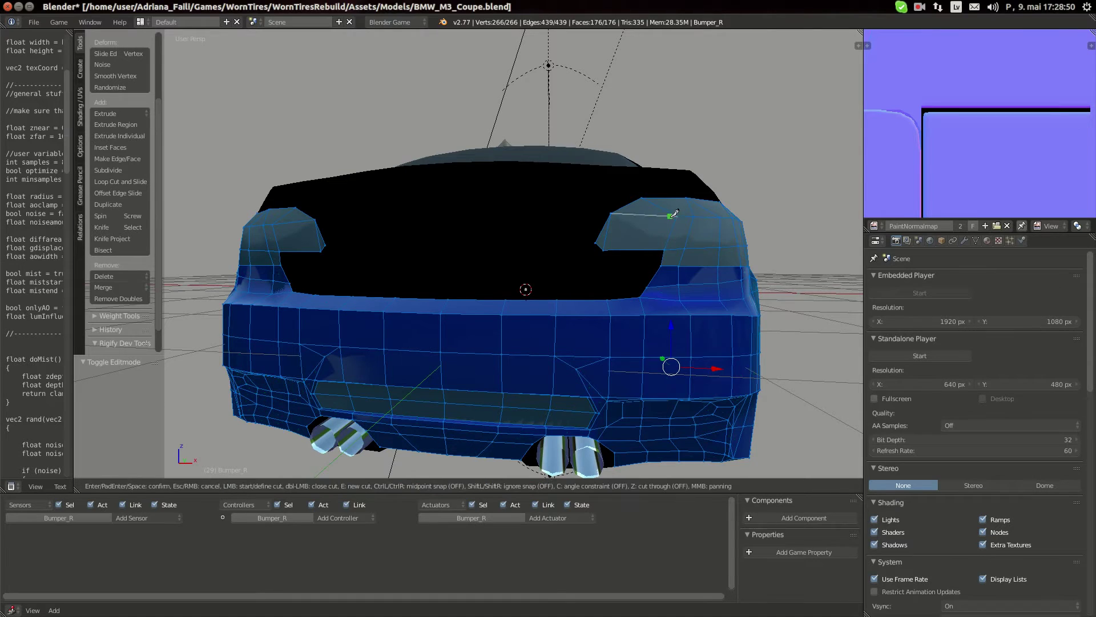
pyautogui.click(677, 216)
pyautogui.click(687, 197)
pyautogui.press('Return')
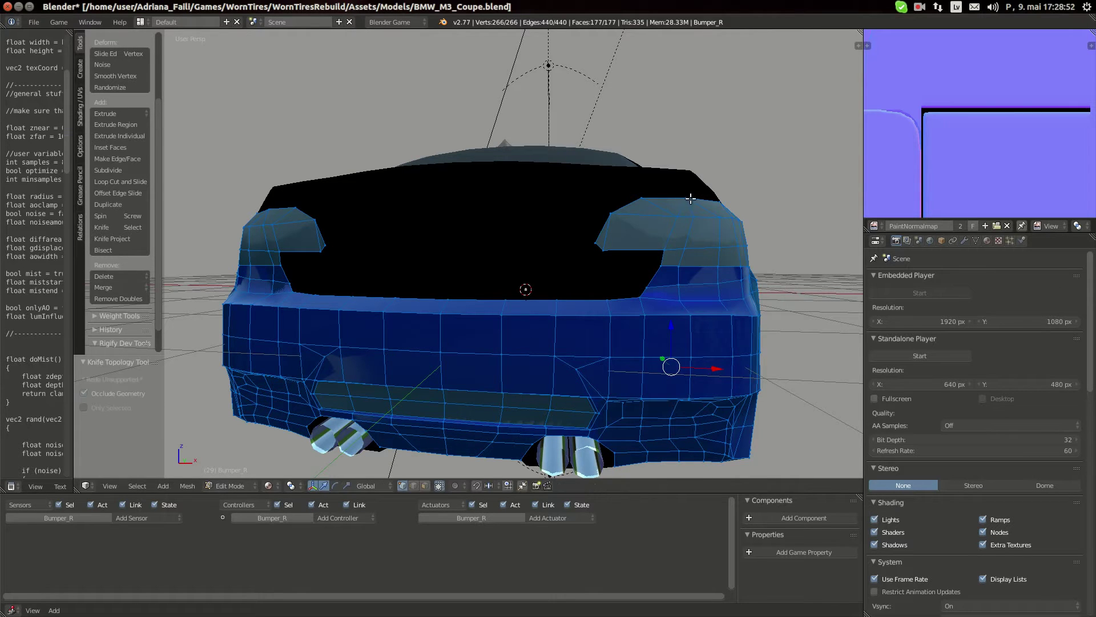
# - Return to editing the trunk lid and add the faces along its bottom edge to the face selection
pyautogui.press('Tab')
pyautogui.rightClick(619, 272)
pyautogui.press('Tab')
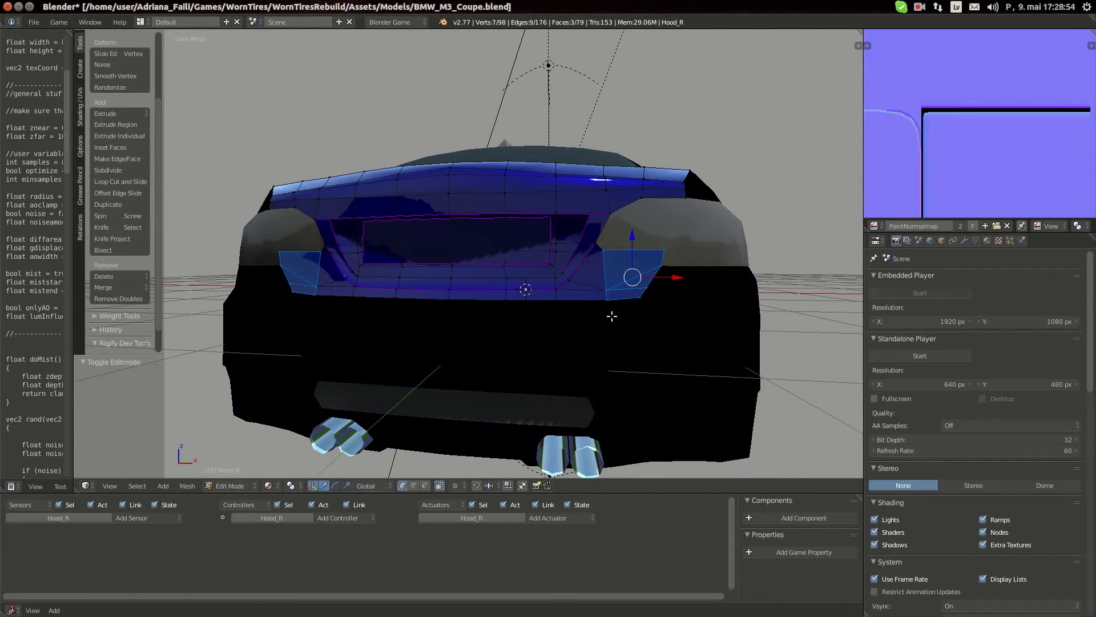
pyautogui.press('3')
pyautogui.keyDown('shift'); pyautogui.rightClick(508, 298); pyautogui.keyUp('shift')
pyautogui.keyDown('shift'); pyautogui.rightClick(522, 294); pyautogui.keyUp('shift')
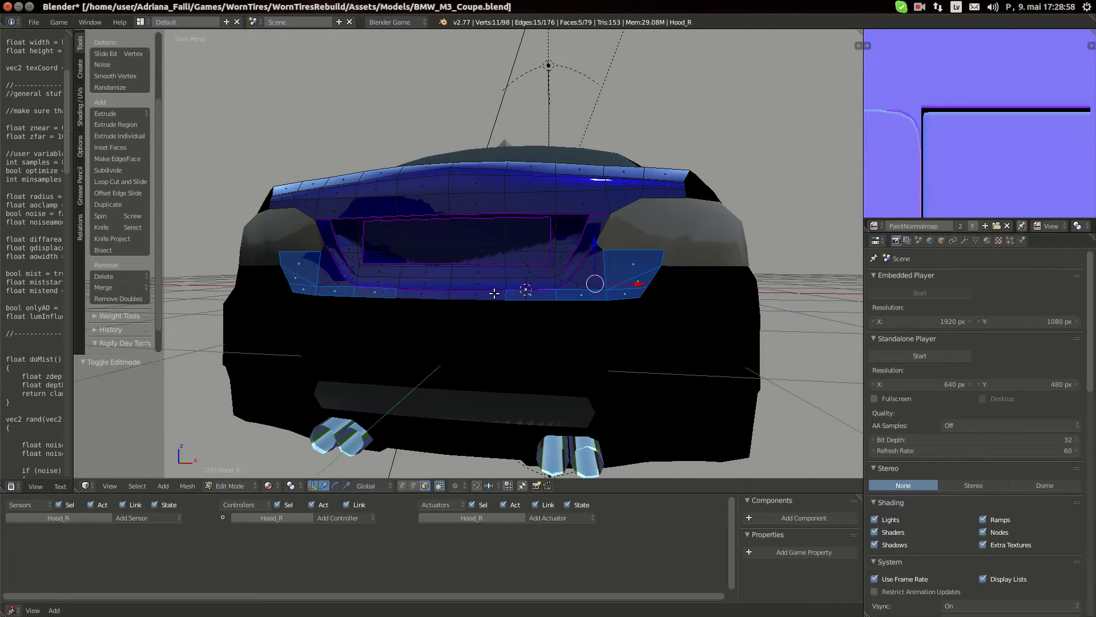
pyautogui.keyDown('shift'); pyautogui.rightClick(496, 293); pyautogui.keyUp('shift')
# - Add the trunk lid's outer side faces, from above the taillight up towards the rear window, to the selection
pyautogui.moveTo(630, 300); pyautogui.dragTo(592, 319, button='middle')
pyautogui.keyDown('shift'); pyautogui.rightClick(644, 249); pyautogui.keyUp('shift')
pyautogui.keyDown('shift'); pyautogui.rightClick(620, 247); pyautogui.keyUp('shift')
pyautogui.moveTo(644, 248); pyautogui.dragTo(595, 269, button='middle')
pyautogui.keyDown('shift'); pyautogui.rightClick(545, 283); pyautogui.keyUp('shift')
pyautogui.keyDown('shift'); pyautogui.rightClick(602, 264); pyautogui.keyUp('shift')
pyautogui.keyDown('shift'); pyautogui.rightClick(566, 273); pyautogui.keyUp('shift')
pyautogui.keyDown('shift'); pyautogui.rightClick(655, 239); pyautogui.keyUp('shift')
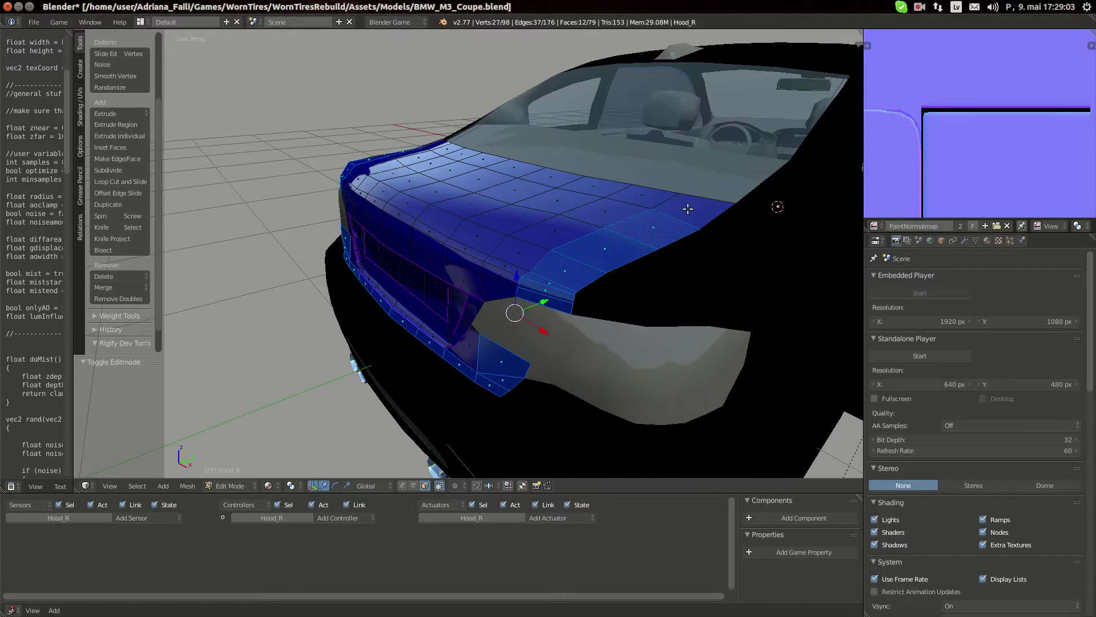
# - Check the trunk lid's outline in the Chromium rear photo and examine the whole car body from the side and front
pyautogui.click(5, 97)
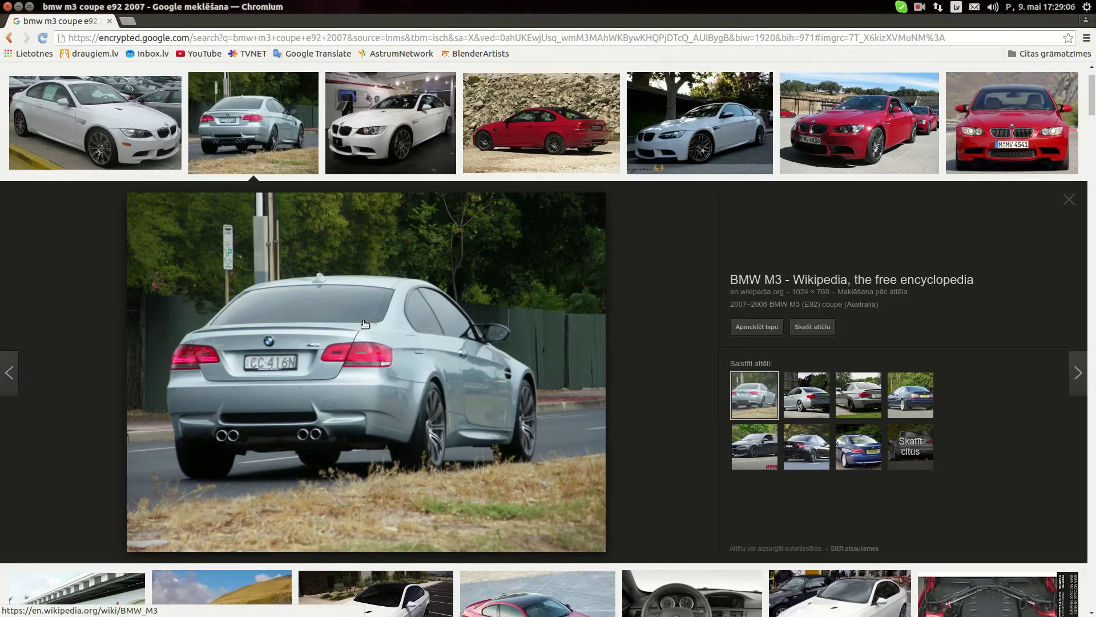
pyautogui.rightClick(244, 228)
pyautogui.moveTo(1, 359)
pyautogui.click(54, 281)
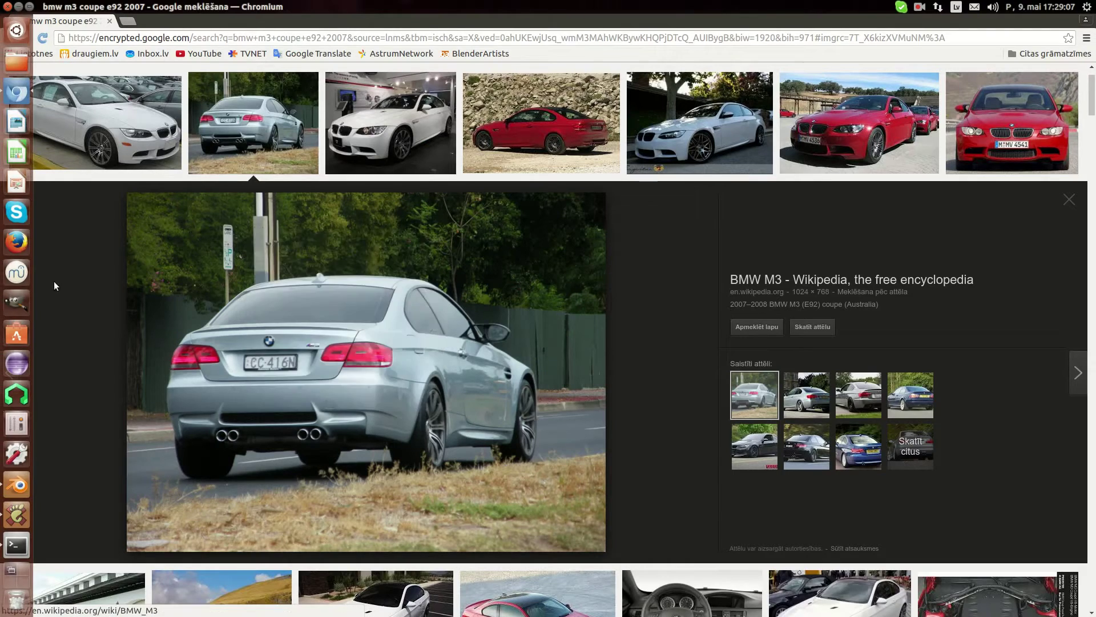
pyautogui.click(10, 486)
pyautogui.scroll(-8, 633, 279)
pyautogui.scroll(4, 597, 324)
pyautogui.moveTo(746, 342); pyautogui.dragTo(579, 330, button='middle')
pyautogui.scroll(5, 528, 341)
pyautogui.scroll(-7, 754, 122)
pyautogui.moveTo(721, 254); pyautogui.dragTo(689, 263, button='middle')
pyautogui.moveTo(513, 268)
pyautogui.mouseDown(button='middle')
pyautogui.moveTo(467, 263)
pyautogui.moveTo(532, 278)
pyautogui.mouseUp(button='middle')
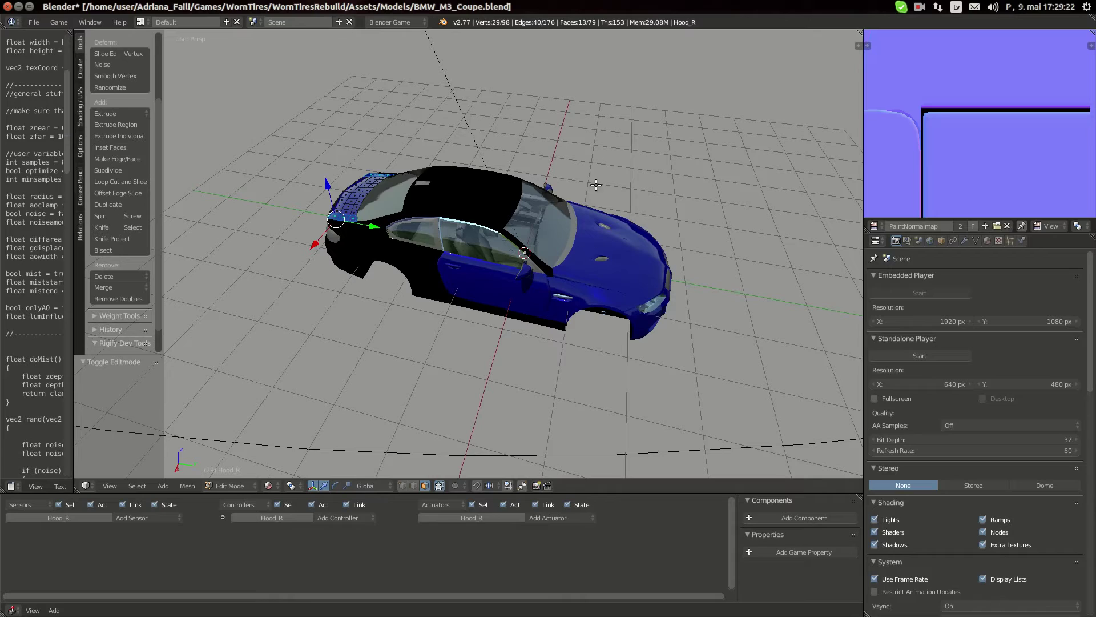
pyautogui.moveTo(572, 273); pyautogui.dragTo(524, 227, button='middle')
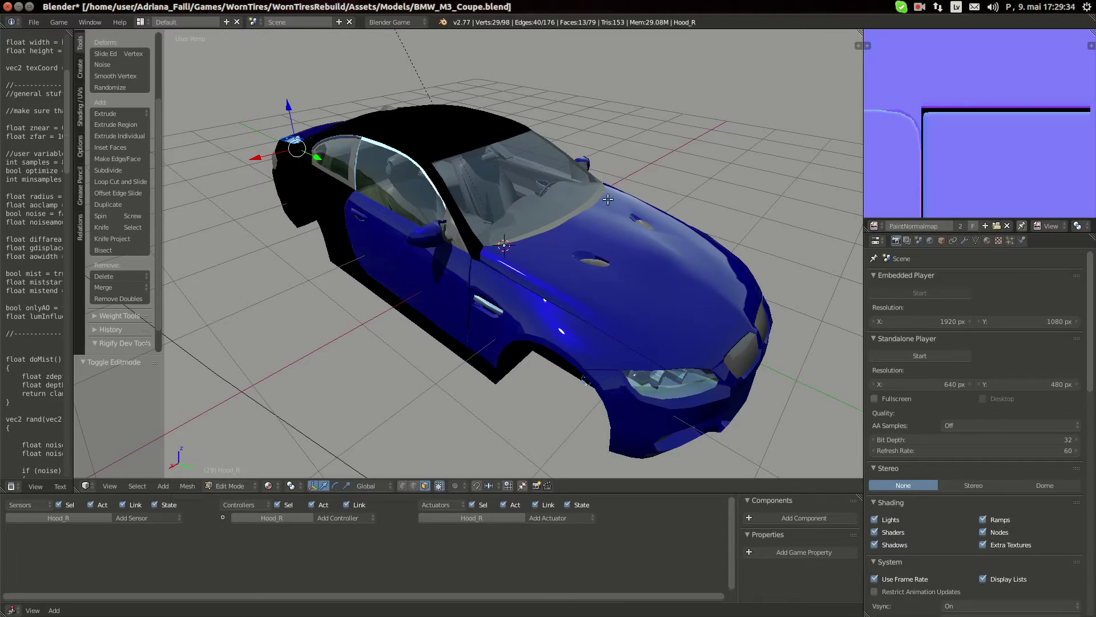
# - Add the row of trunk lid faces bordering the rear window to the selection
pyautogui.moveTo(604, 219); pyautogui.dragTo(480, 412, button='middle')
pyautogui.scroll(4, 457, 298)
pyautogui.keyDown('shift'); pyautogui.rightClick(464, 415); pyautogui.keyUp('shift')
pyautogui.keyDown('shift'); pyautogui.rightClick(402, 401); pyautogui.keyUp('shift')
pyautogui.keyDown('shift'); pyautogui.rightClick(323, 358); pyautogui.keyUp('shift')
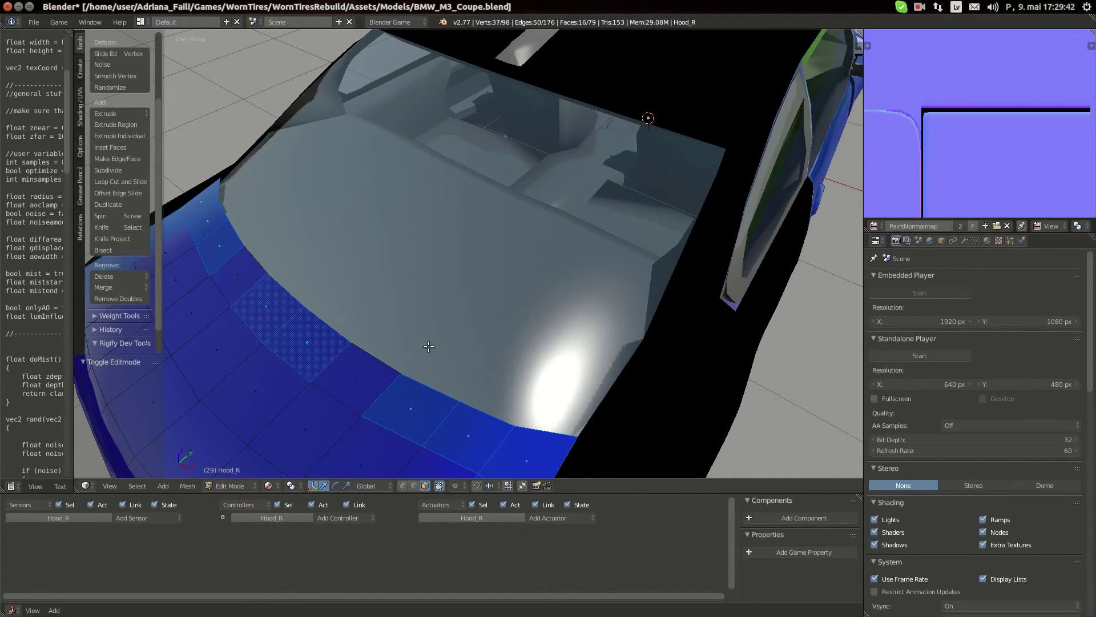
pyautogui.keyDown('shift'); pyautogui.rightClick(356, 377); pyautogui.keyUp('shift')
# - Check the selected border faces around the trunk lid and unwrap them with Reset
pyautogui.scroll(-8, 489, 295)
pyautogui.moveTo(803, 306); pyautogui.dragTo(674, 285, button='middle')
pyautogui.moveTo(603, 299); pyautogui.dragTo(665, 280, button='middle')
pyautogui.press('KP_Decimal')
pyautogui.moveTo(387, 293); pyautogui.dragTo(509, 255, button='middle')
pyautogui.scroll(-4, 478, 266)
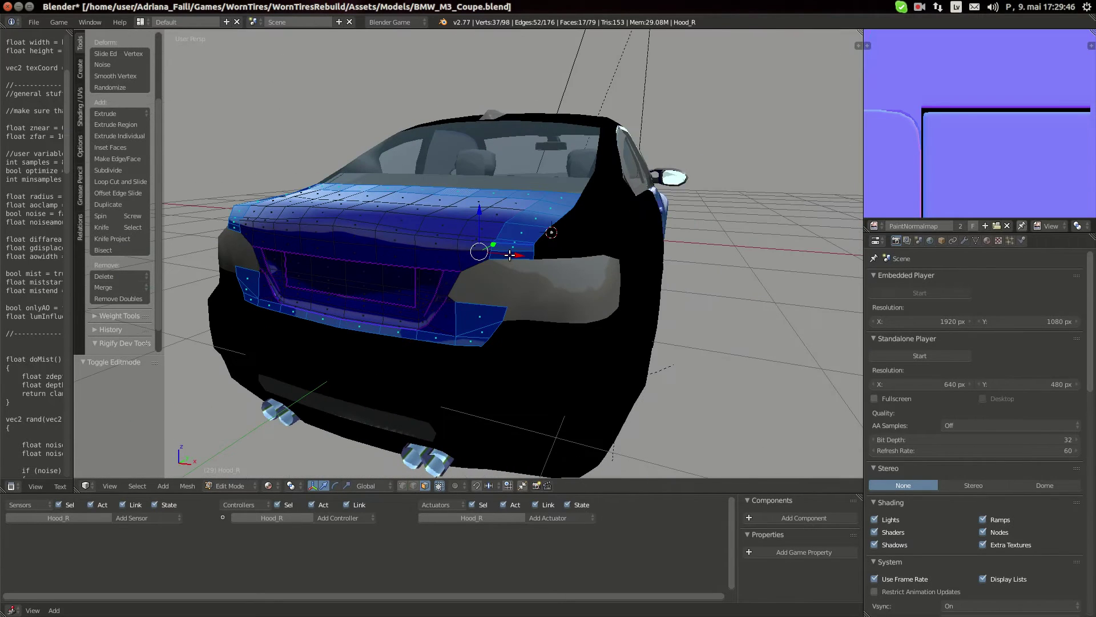
pyautogui.scroll(-2, 404, 276)
pyautogui.moveTo(403, 277); pyautogui.dragTo(392, 337, button='middle')
pyautogui.moveTo(446, 311); pyautogui.dragTo(470, 245, button='middle')
pyautogui.scroll(-4, 907, 162)
pyautogui.scroll(4, 469, 275)
pyautogui.scroll(-2, 469, 276)
pyautogui.press('u')
pyautogui.click(470, 242)
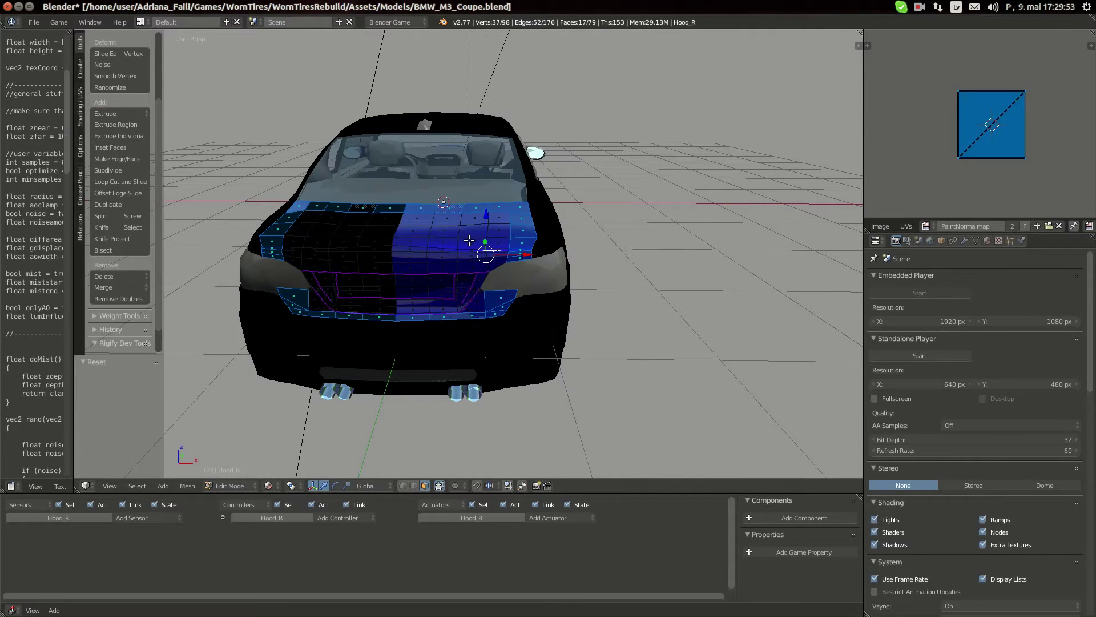
# - Invert the face selection to the trunk lid's inner faces and unwrap them with Reset
pyautogui.click(137, 485)
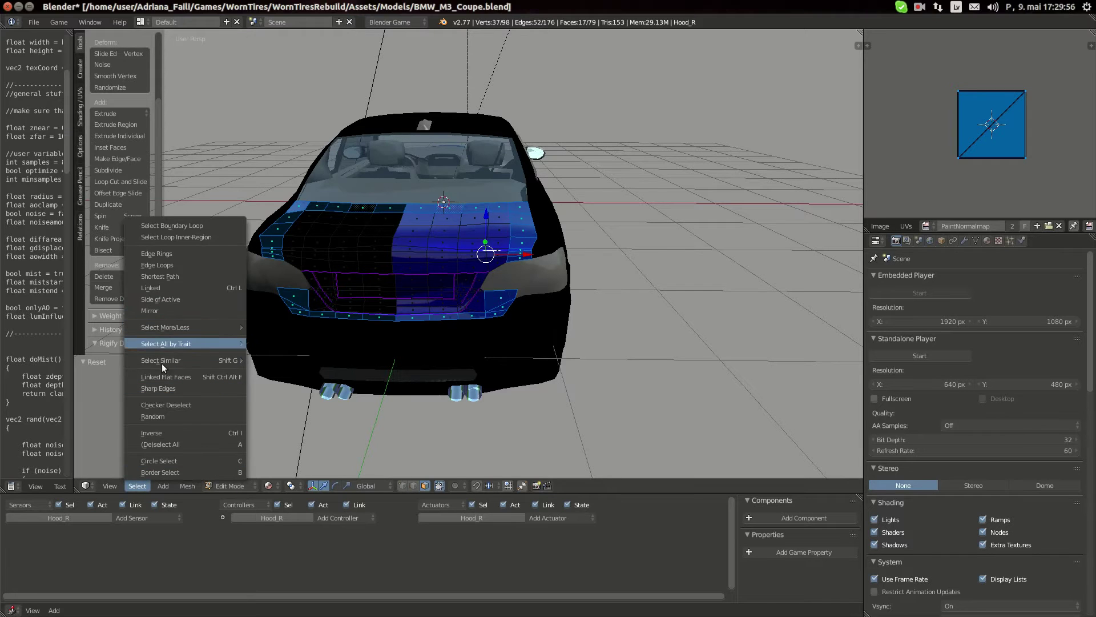
pyautogui.click(181, 432)
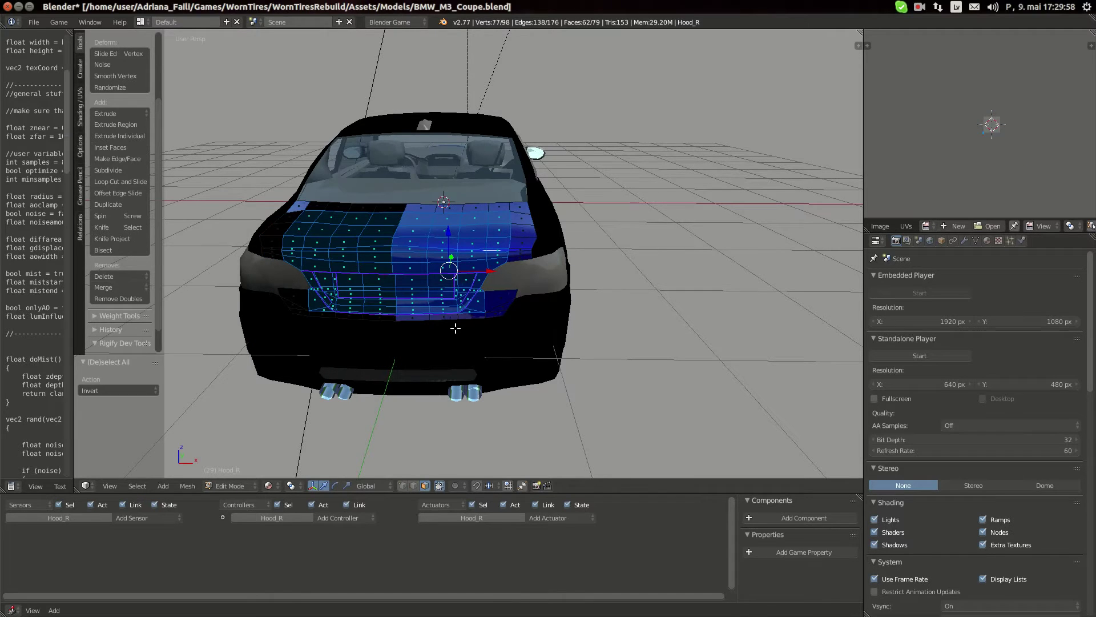
pyautogui.press('y')
pyautogui.hotkey('ctrl', 'z')
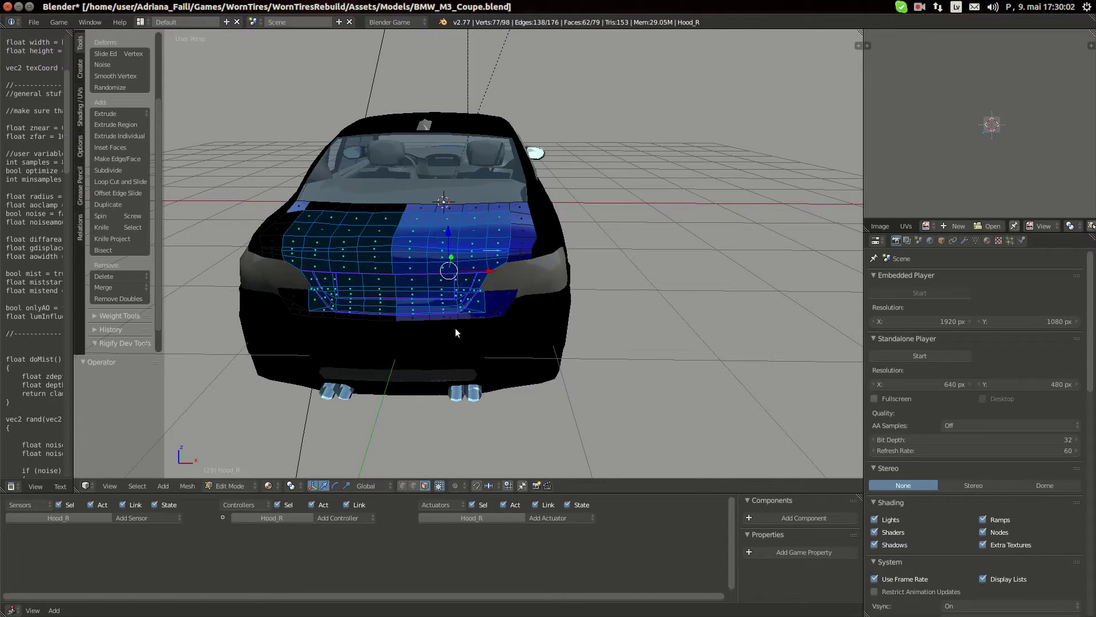
pyautogui.press('u')
pyautogui.click(455, 328)
# - Assign the PaintNormalmap image to the selected inner trunk lid faces
pyautogui.scroll(3, 992, 157)
pyautogui.click(918, 241)
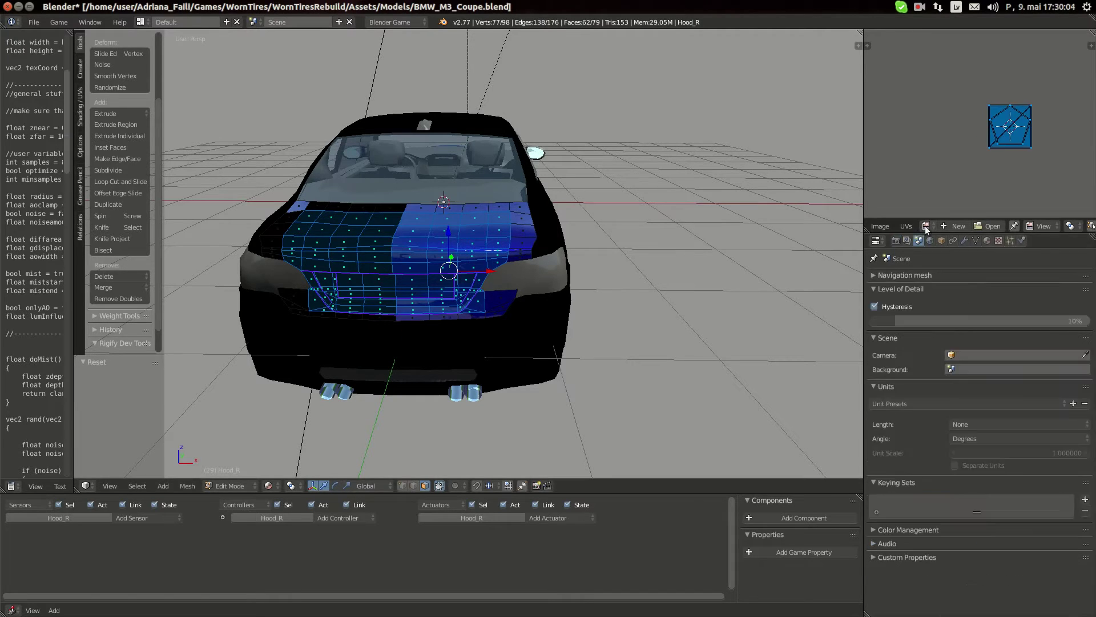
pyautogui.click(895, 240)
pyautogui.click(926, 226)
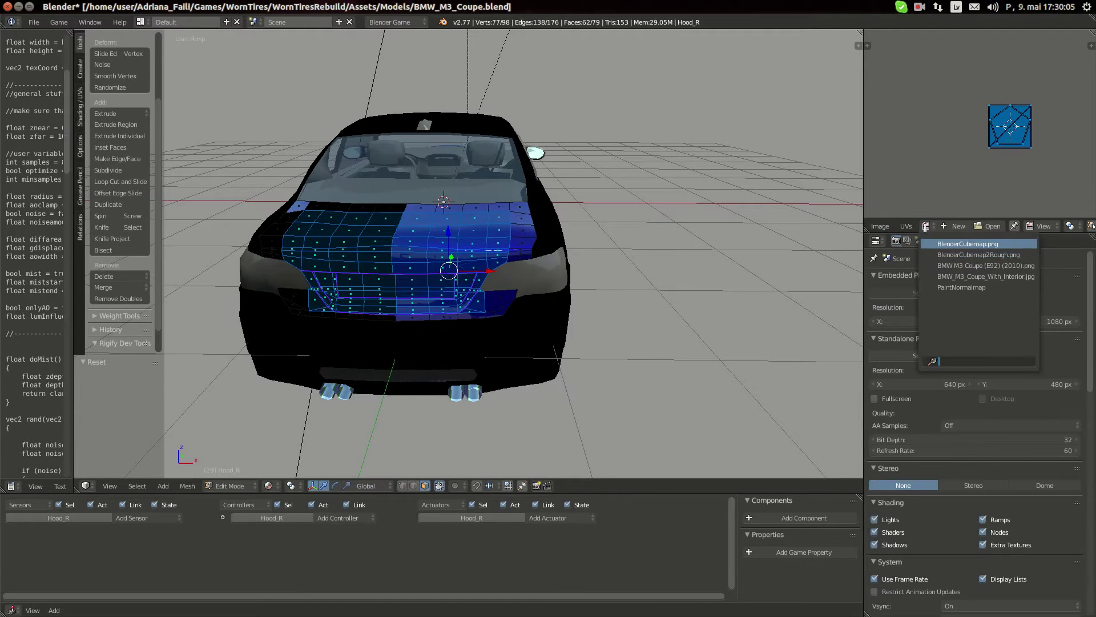
pyautogui.click(962, 287)
# - Try to scale the inner faces' UVs to 0.25
pyautogui.scroll(-3, 1051, 163)
pyautogui.press('s')
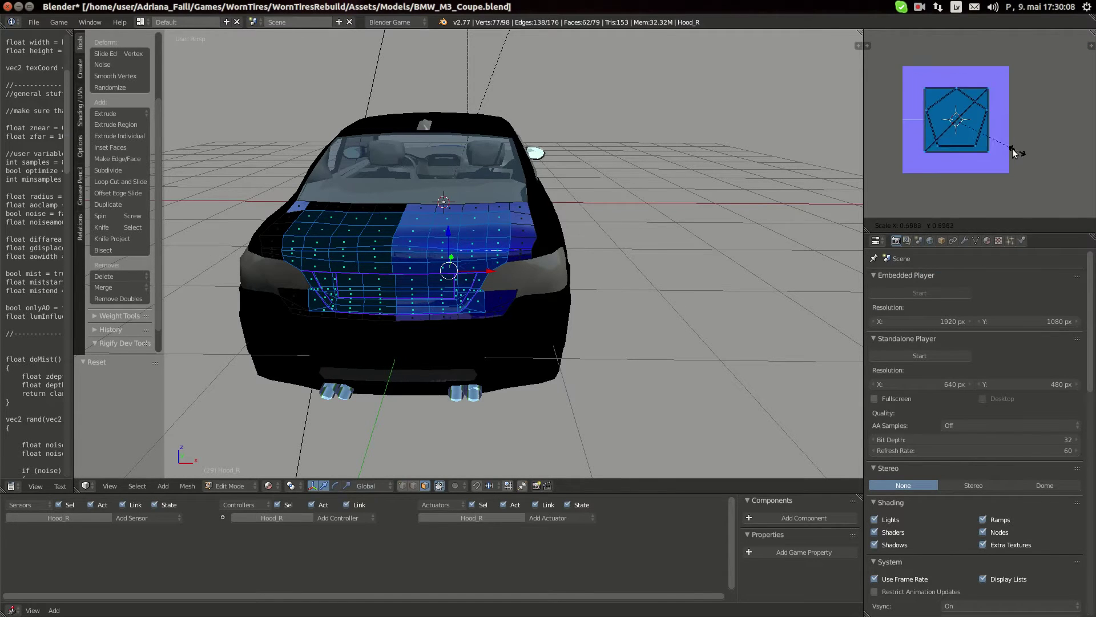
pyautogui.write('.25')
pyautogui.press('Return')
pyautogui.scroll(8, 961, 154)
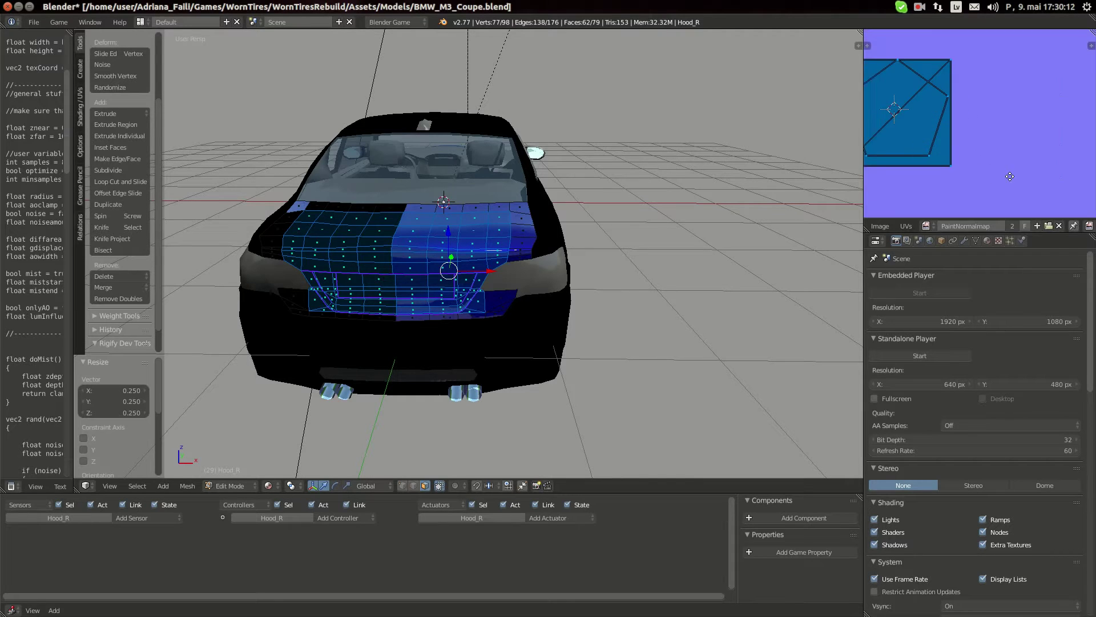
pyautogui.scroll(-2, 1054, 194)
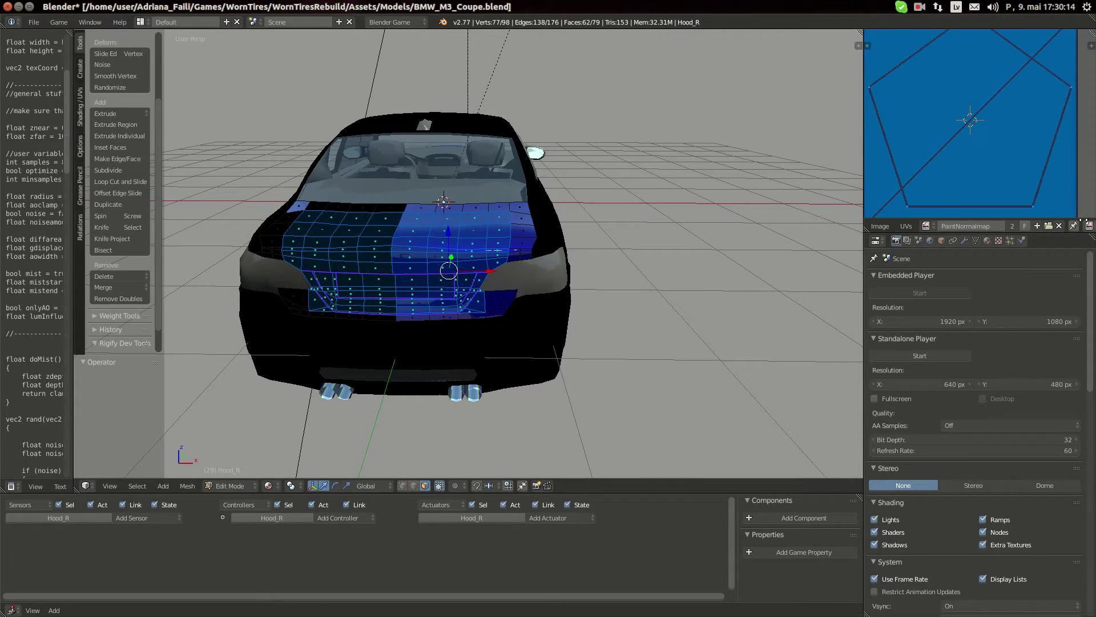
pyautogui.scroll(-3, 1054, 226)
# - Set the UV pivot to 2D Cursor and scale the inner faces' UVs to 0.25
pyautogui.click(1045, 225)
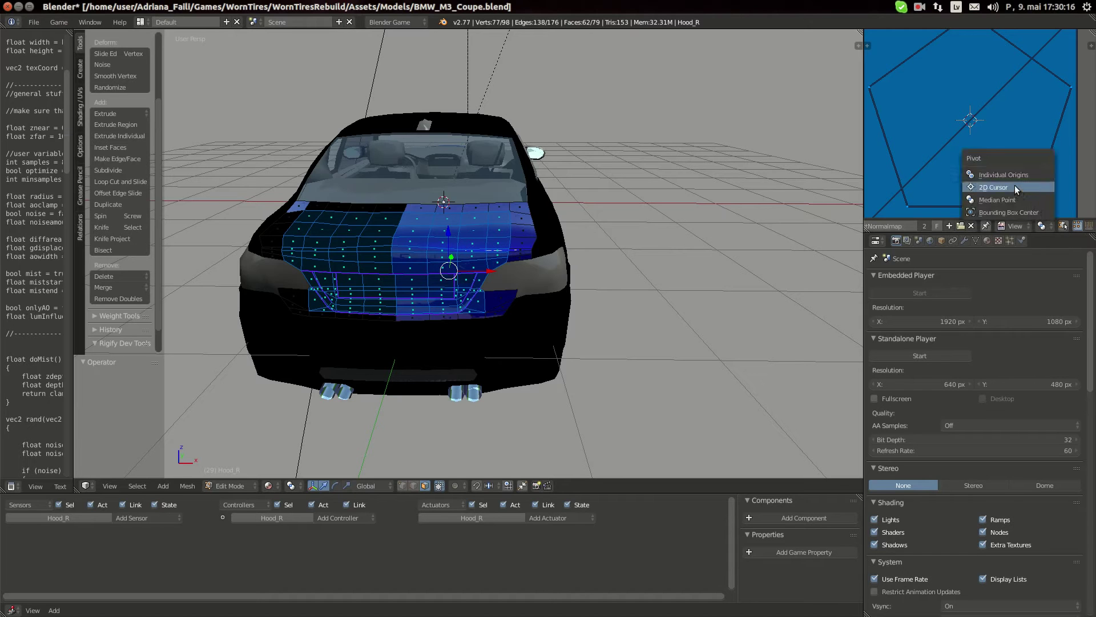
pyautogui.click(1015, 185)
pyautogui.write('s.25')
pyautogui.press('Return')
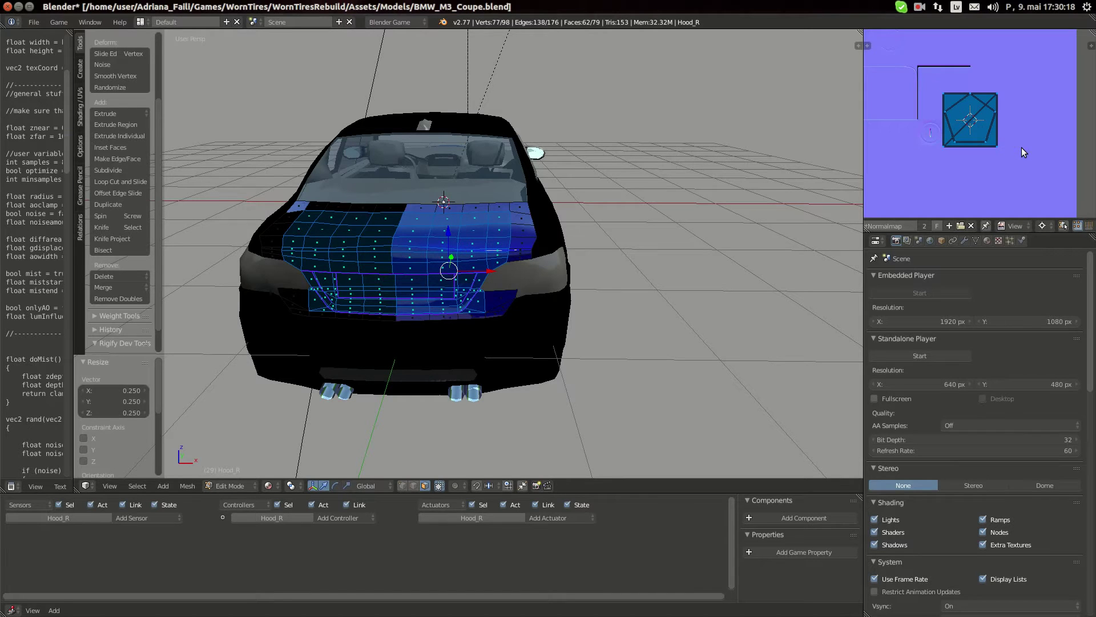
# - Move the inner faces' UVs by -0.375 along Y and -0.375 along X
pyautogui.write('gy-.375')
pyautogui.press('Return')
pyautogui.write('gx-.37')
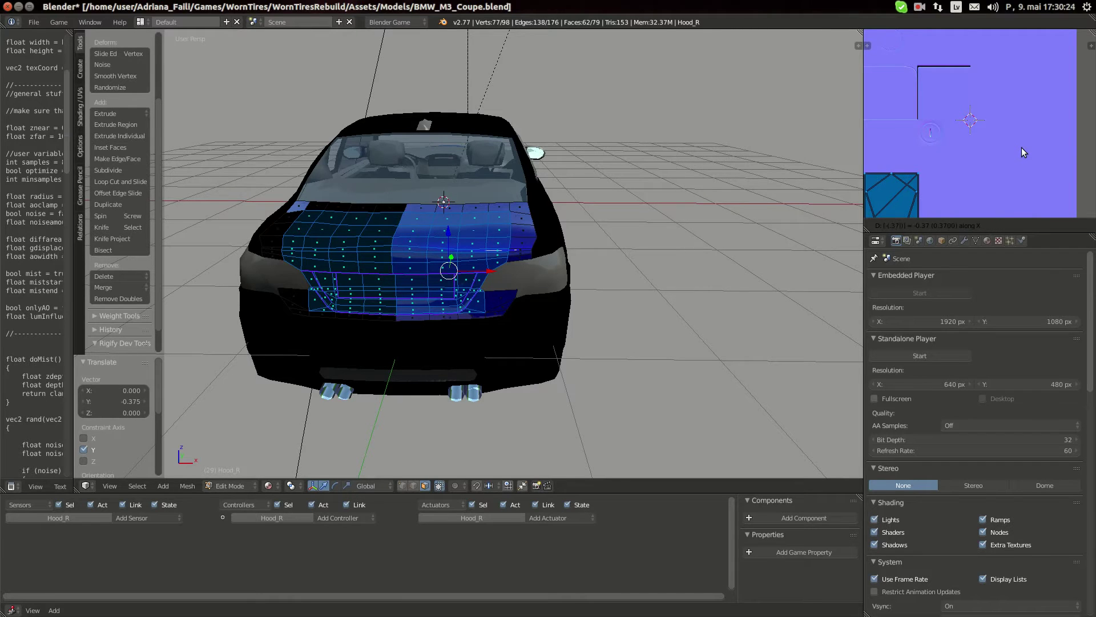
pyautogui.write('5')
pyautogui.press('Return')
# - Invert the selection to the trunk lid's border faces and scale their UVs by 0.5 twice
pyautogui.click(137, 485)
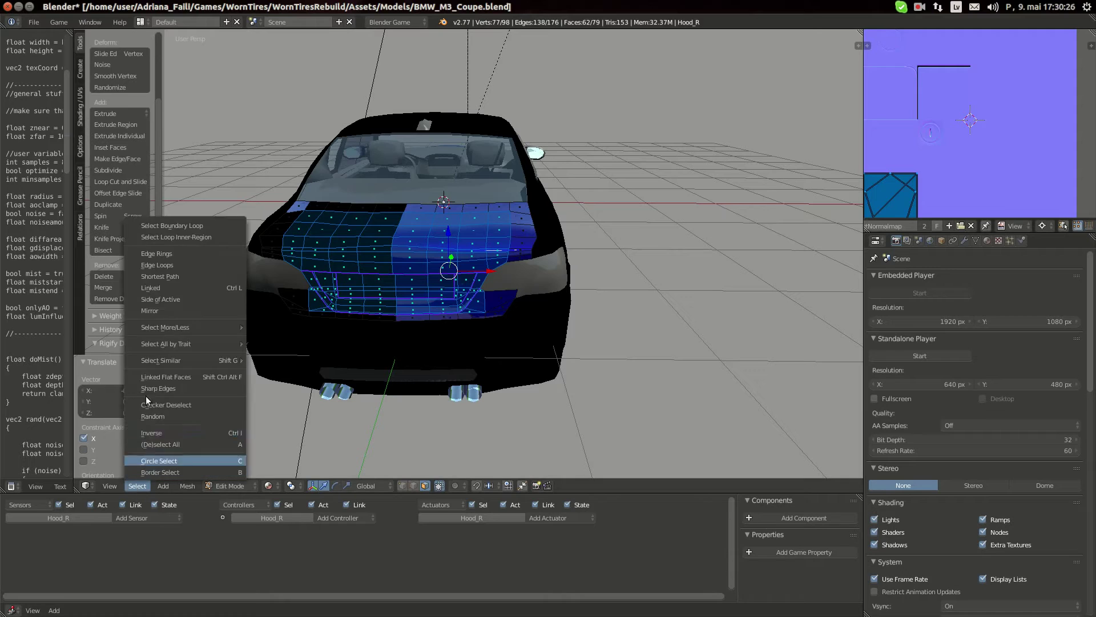
pyautogui.click(167, 428)
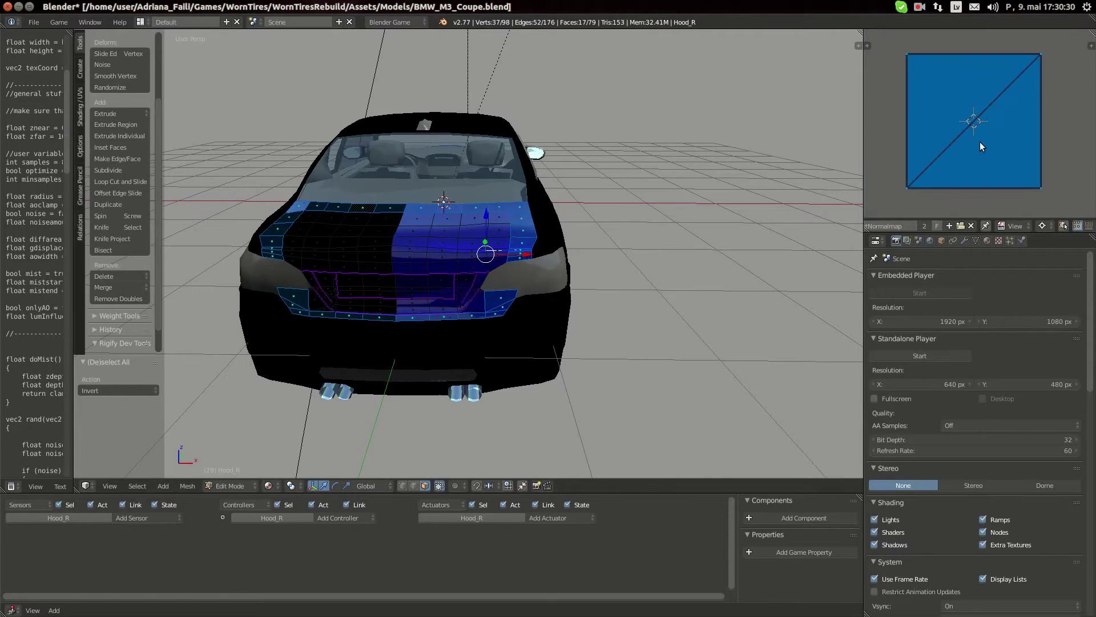
pyautogui.write('s.5')
pyautogui.press('Return')
pyautogui.write('s.5')
pyautogui.press('Return')
pyautogui.scroll(1, 957, 163)
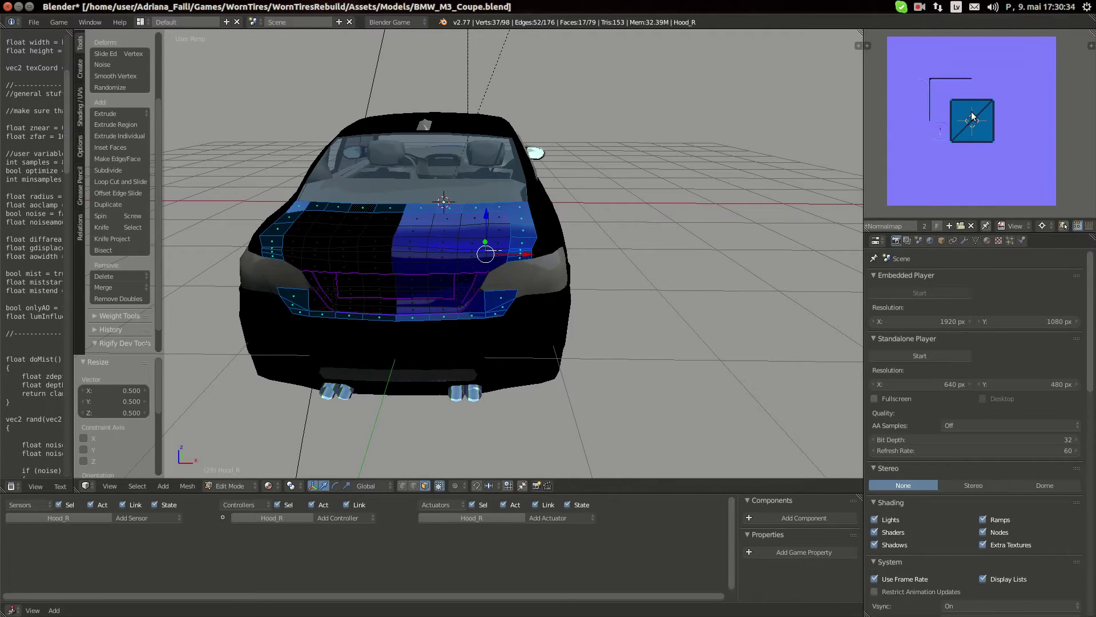
# - Move the border faces' UVs by 0.375 along Y and -0.125 along X onto the panel-gap lines
pyautogui.write('g.37')
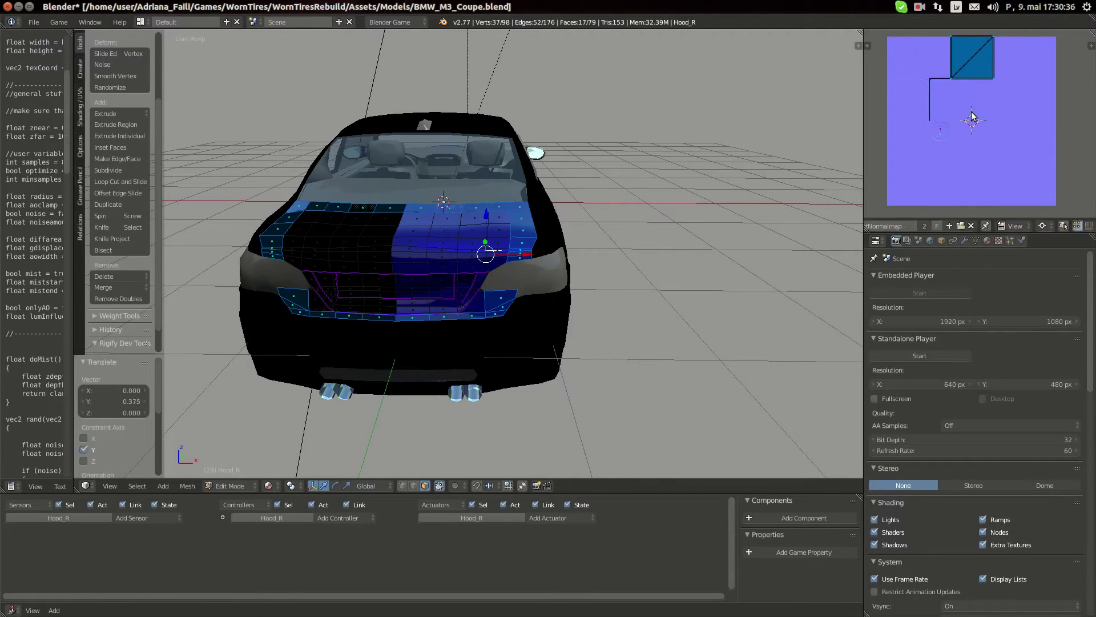
pyautogui.press('g')
pyautogui.press('x')
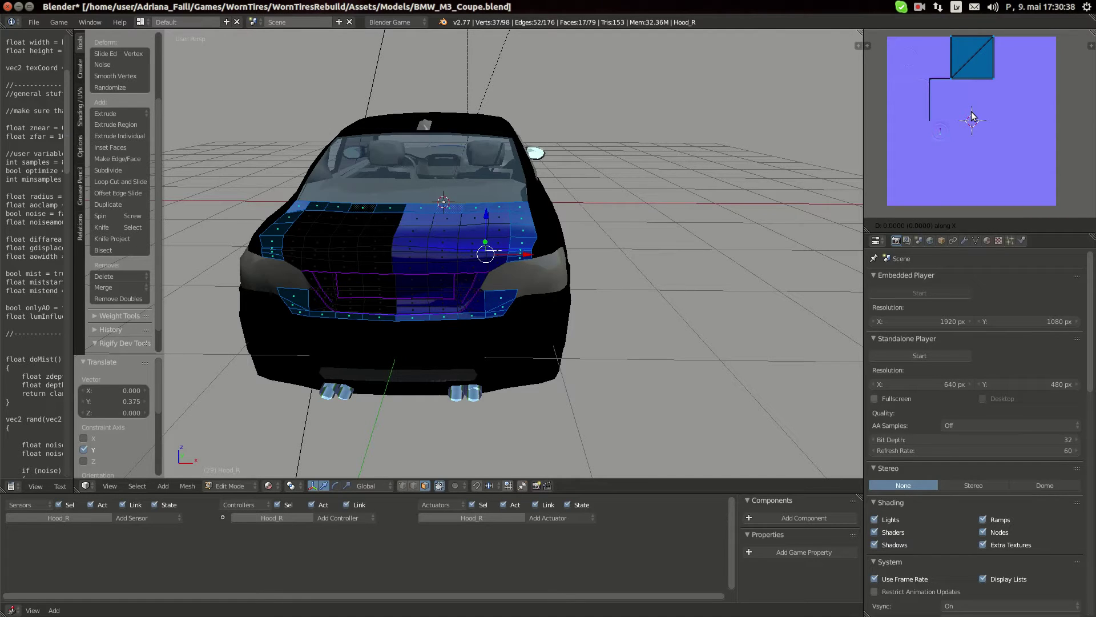
pyautogui.write('-.12')
pyautogui.press('Return')
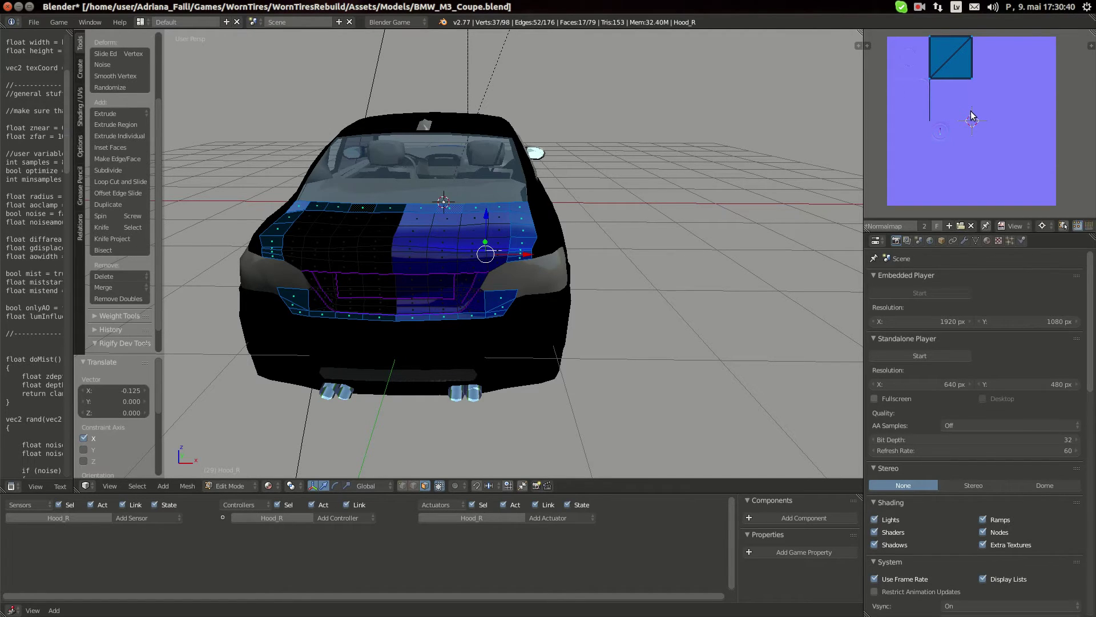
# - Snap the 2D cursor to the selected UVs and set the UV pivot to Median Point
pyautogui.scroll(6, 514, 248)
pyautogui.scroll(4, 462, 176)
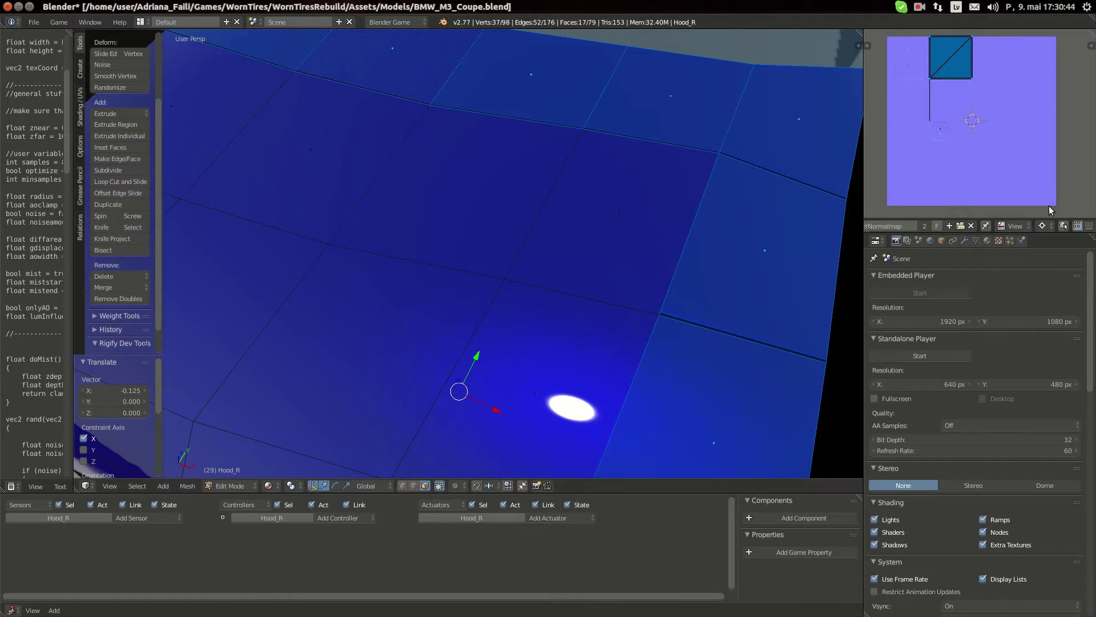
pyautogui.click(1047, 226)
pyautogui.hotkey('shift', 's')
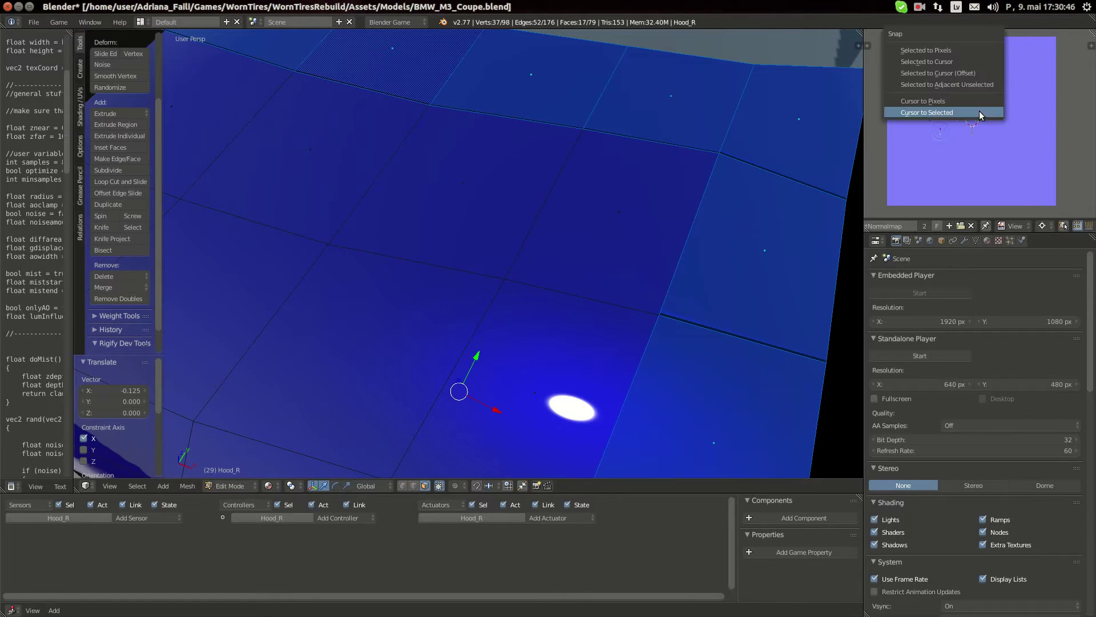
pyautogui.click(949, 111)
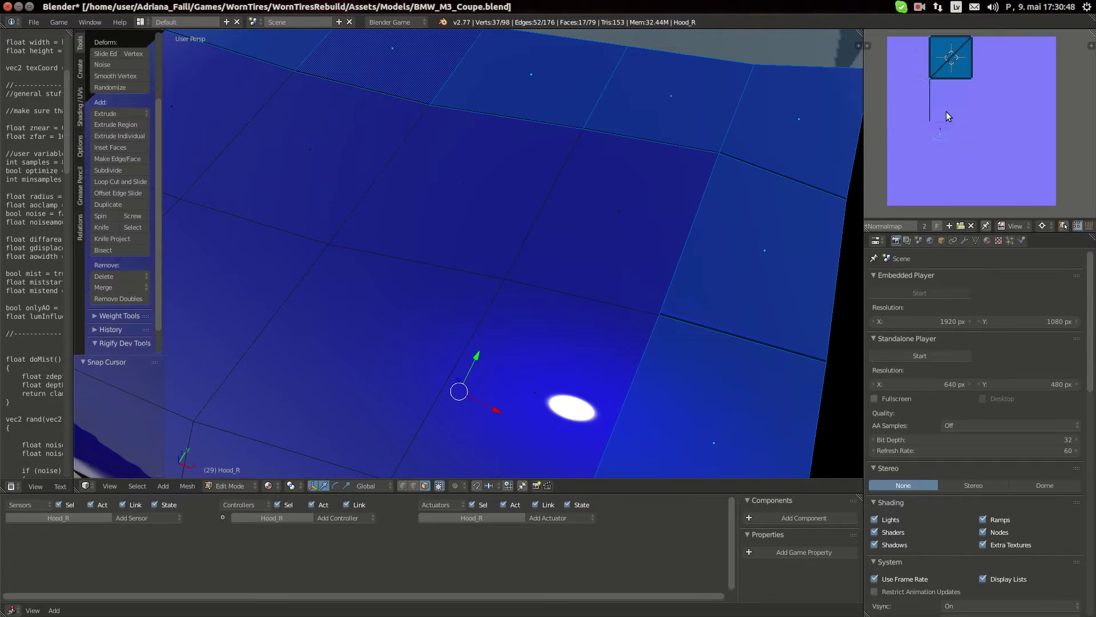
pyautogui.click(1048, 226)
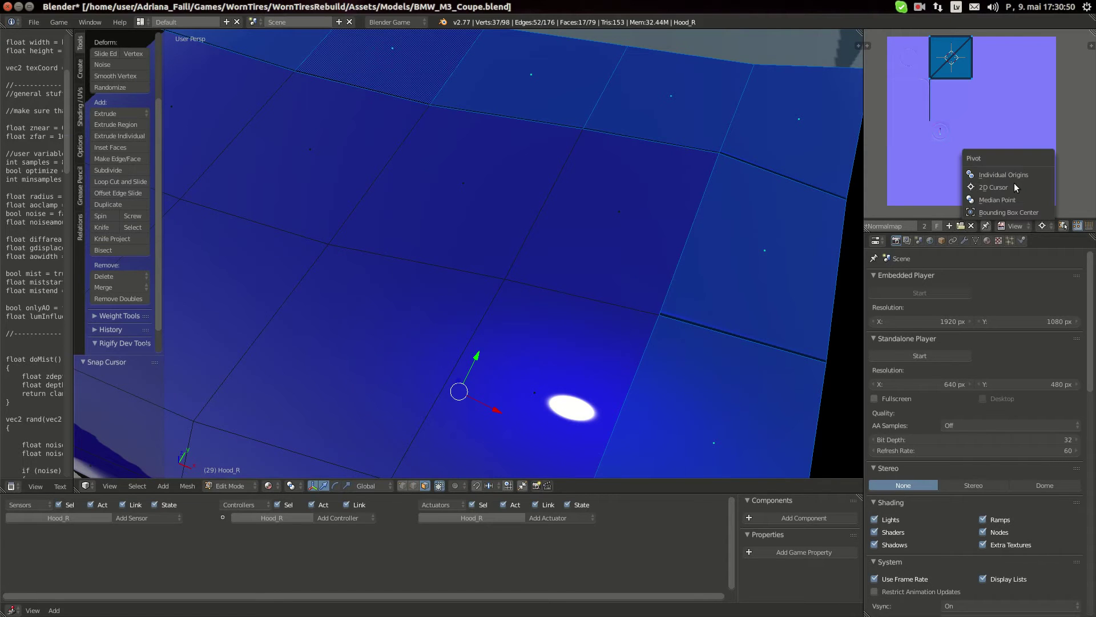
pyautogui.click(1002, 199)
# - Select the four blue border faces along the rear window, excluding the corner face, and rotate their UVs by 180 degrees
pyautogui.scroll(-4, 478, 149)
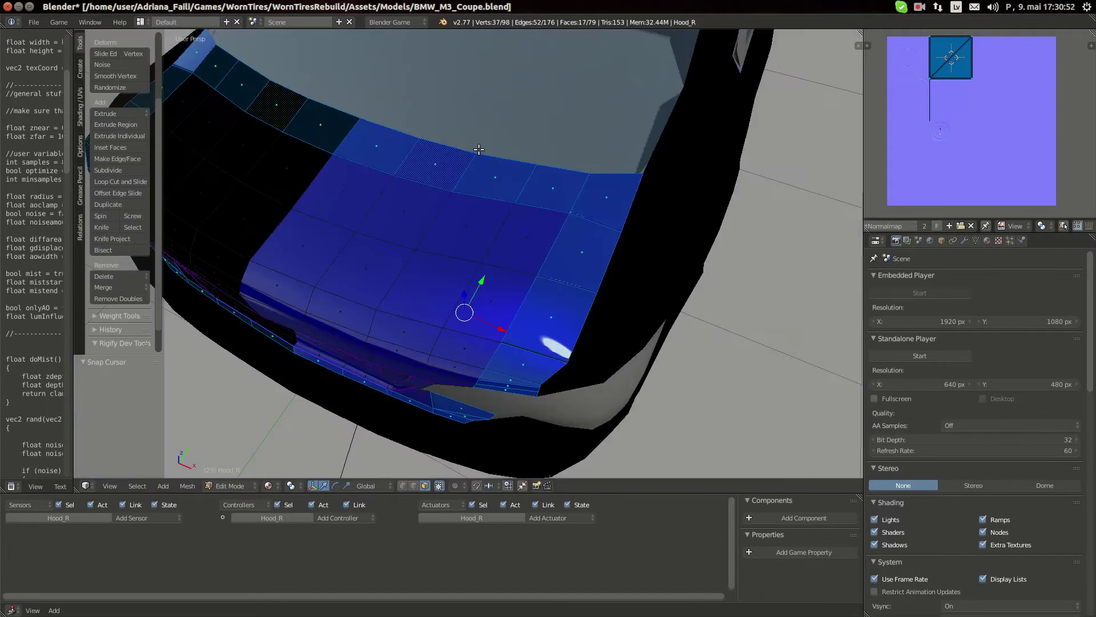
pyautogui.scroll(-1, 405, 161)
pyautogui.rightClick(398, 157)
pyautogui.moveTo(485, 249); pyautogui.dragTo(473, 262, button='middle')
pyautogui.press('KP_Decimal')
pyautogui.keyDown('shift'); pyautogui.rightClick(560, 280); pyautogui.keyUp('shift')
pyautogui.keyDown('shift'); pyautogui.rightClick(673, 324); pyautogui.keyUp('shift')
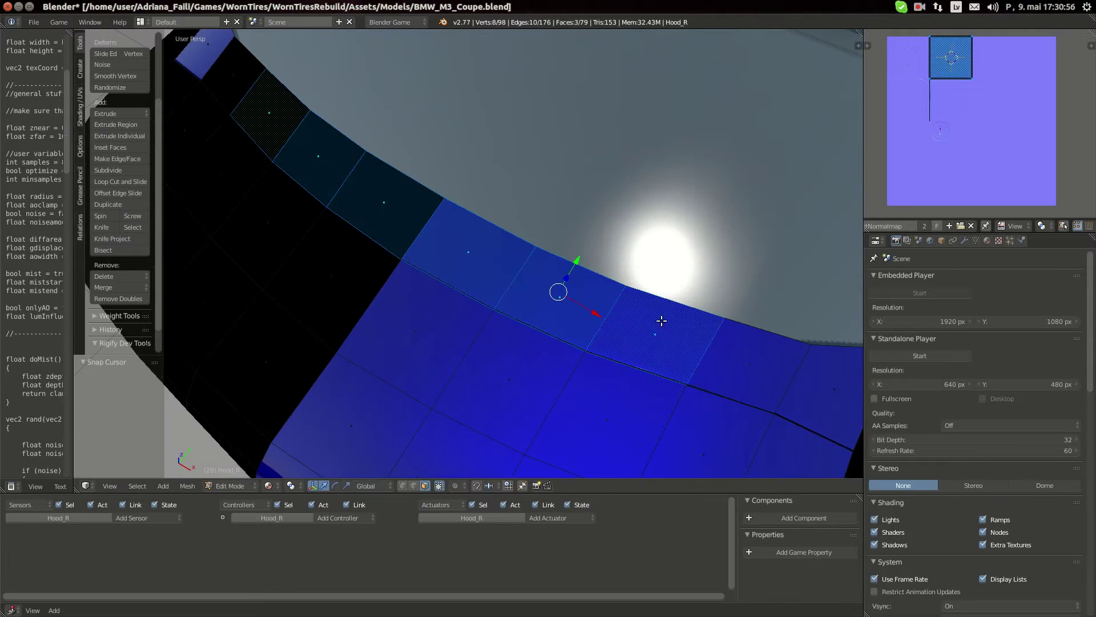
pyautogui.keyDown('shift'); pyautogui.rightClick(729, 357); pyautogui.keyUp('shift')
pyautogui.keyDown('shift'); pyautogui.moveTo(729, 356); pyautogui.dragTo(548, 253, button='middle'); pyautogui.keyUp('shift')
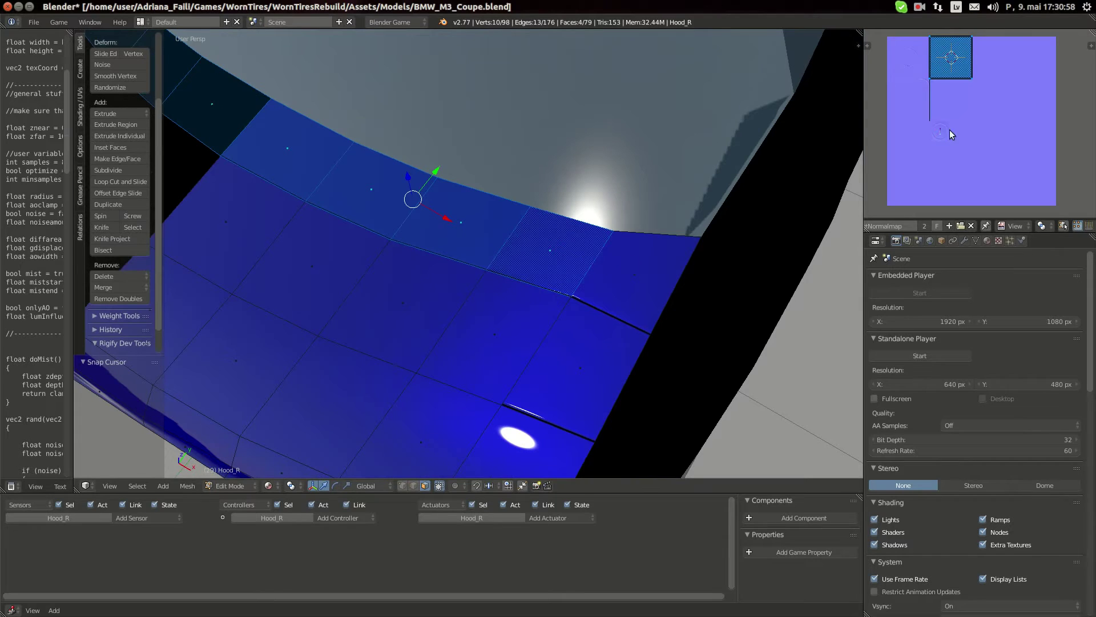
pyautogui.press('r')
pyautogui.press('1')
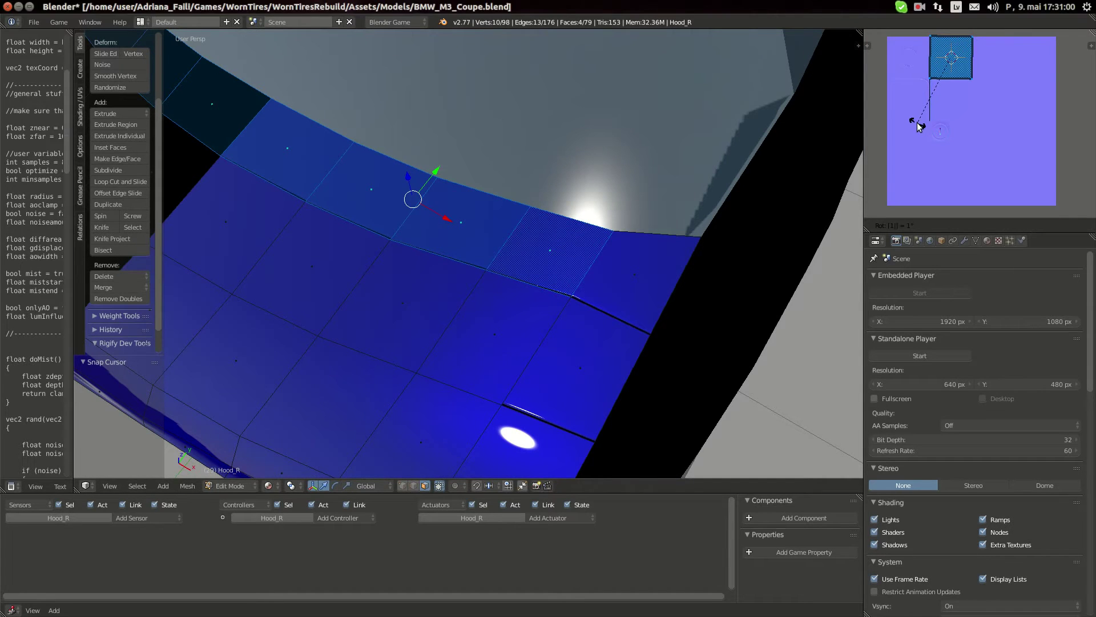
pyautogui.press('8')
pyautogui.press('0')
pyautogui.press('Return')
pyautogui.press('Tab')
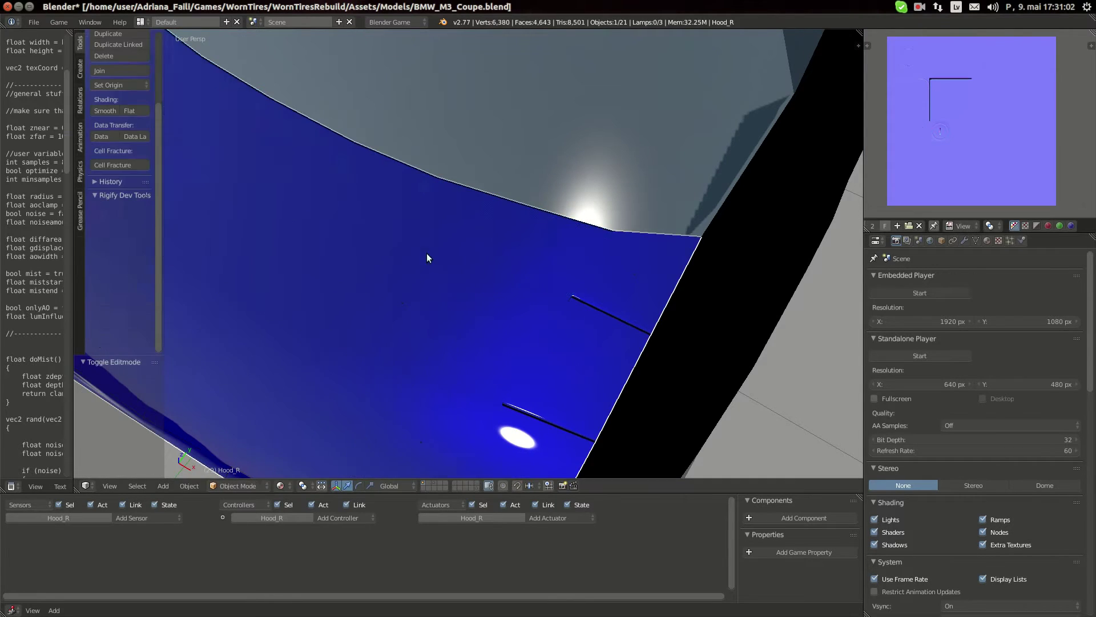
pyautogui.scroll(-3, 447, 296)
# - Select the column of border faces down the trunk lid's side edge to the tail light and rotate their UVs by 90 degrees
pyautogui.press('Tab')
pyautogui.rightClick(492, 301)
pyautogui.moveTo(466, 375); pyautogui.dragTo(514, 313, button='middle')
pyautogui.keyDown('shift'); pyautogui.rightClick(514, 314); pyautogui.keyUp('shift')
pyautogui.keyDown('shift'); pyautogui.rightClick(510, 376); pyautogui.keyUp('shift')
pyautogui.scroll(3, 577, 407)
pyautogui.moveTo(577, 407); pyautogui.dragTo(504, 248, button='middle')
pyautogui.keyDown('shift'); pyautogui.rightClick(427, 268); pyautogui.keyUp('shift')
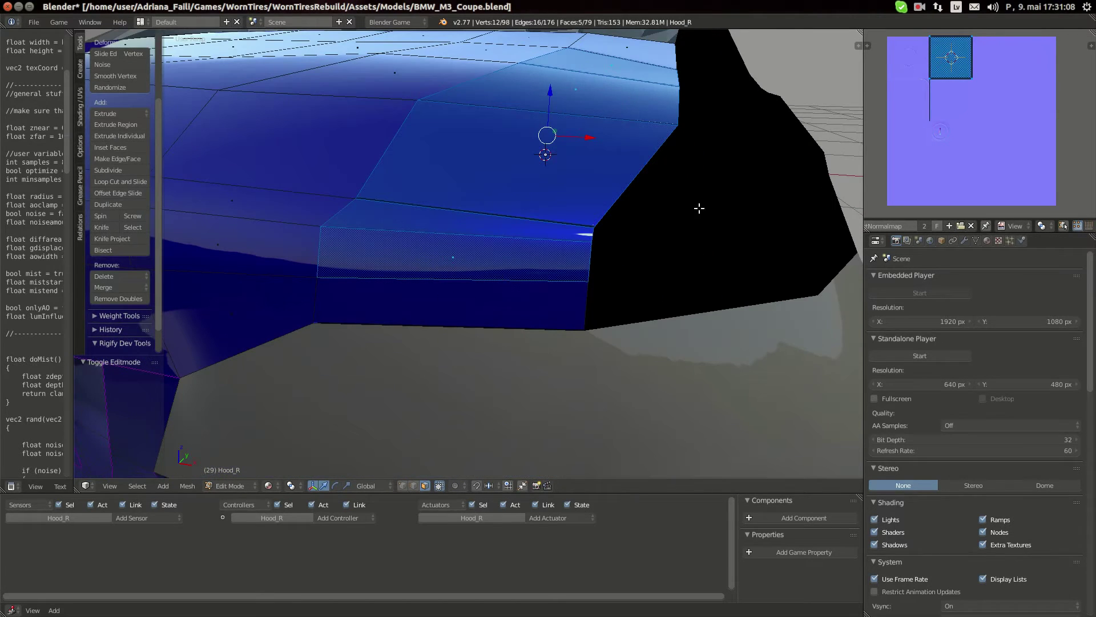
pyautogui.keyDown('shift'); pyautogui.rightClick(451, 303); pyautogui.keyUp('shift')
pyautogui.write('r')
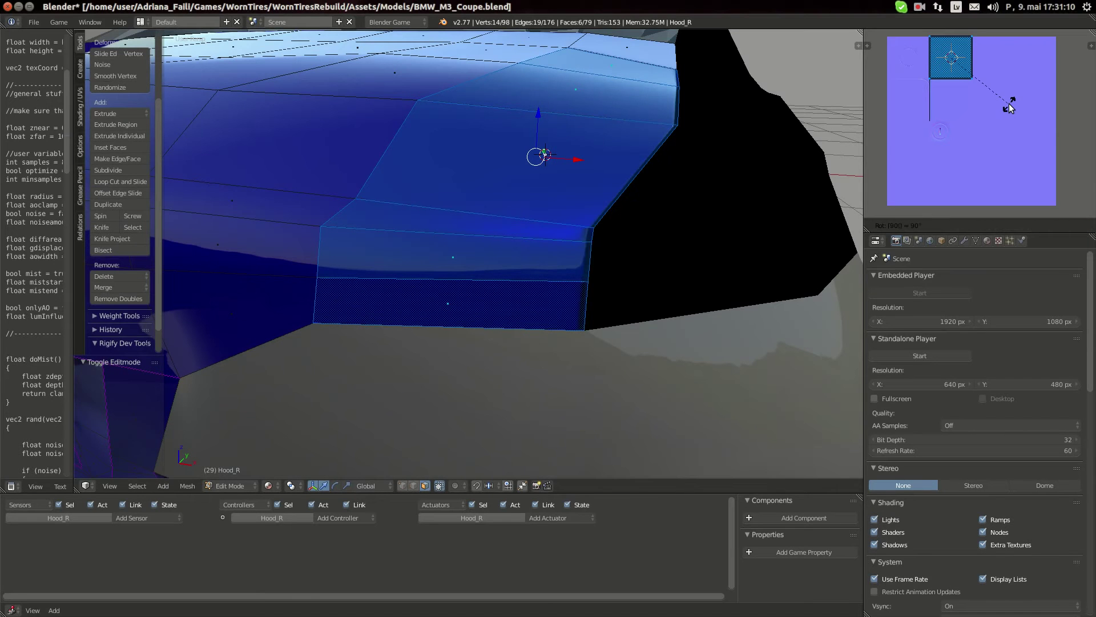
pyautogui.write('90')
pyautogui.press('Return')
pyautogui.press('Tab')
pyautogui.press('Tab')
pyautogui.scroll(4, 553, 301)
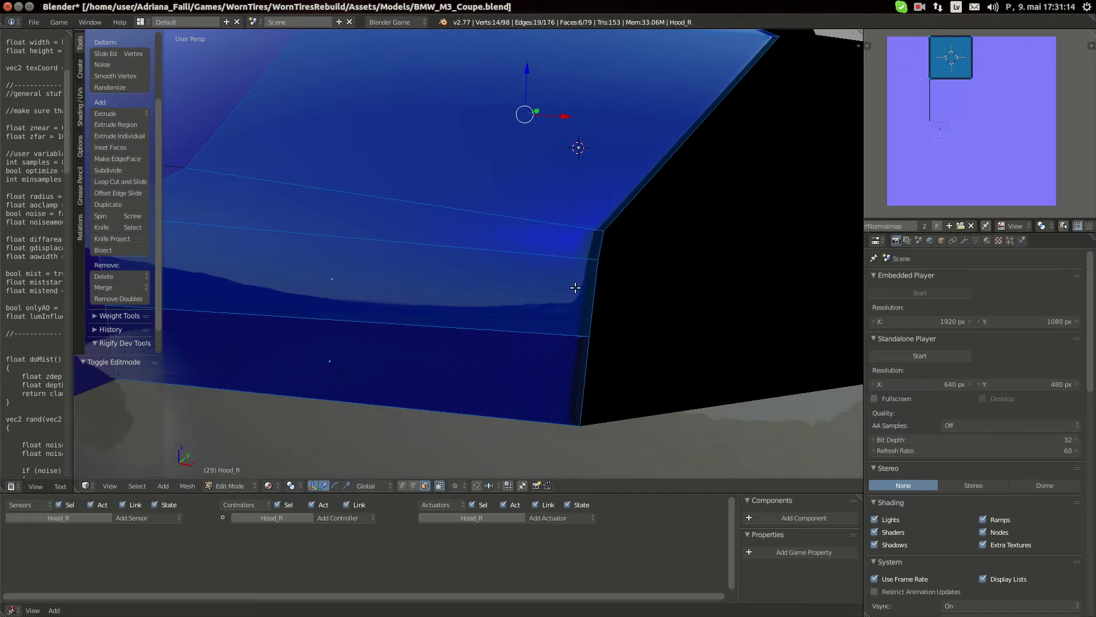
pyautogui.scroll(-3, 578, 270)
pyautogui.moveTo(490, 283); pyautogui.dragTo(491, 292, button='middle')
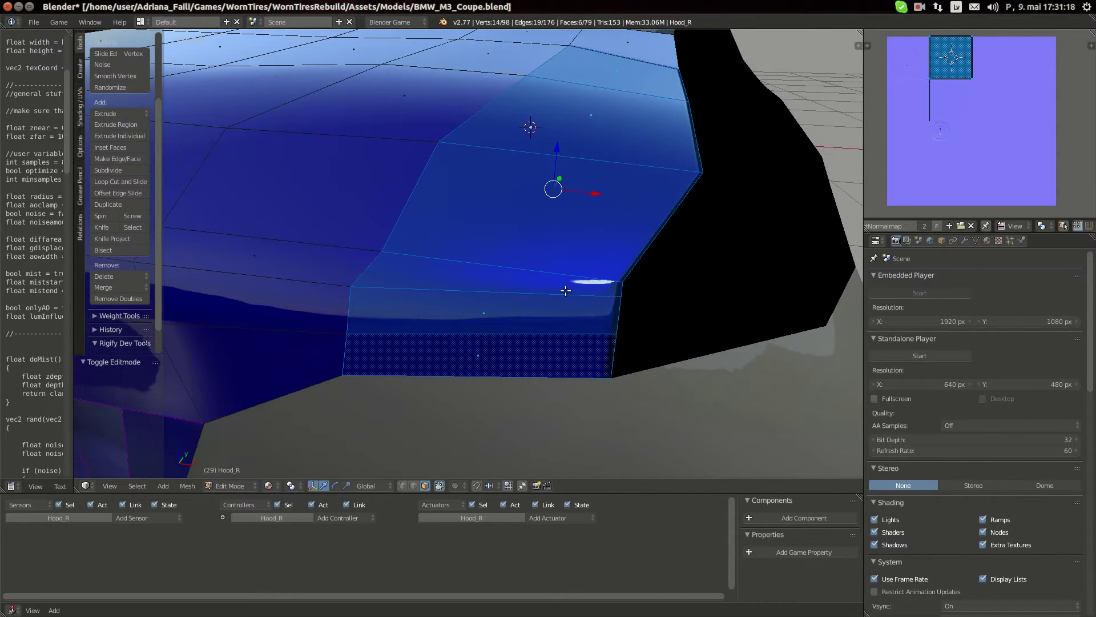
pyautogui.rightClick(580, 221)
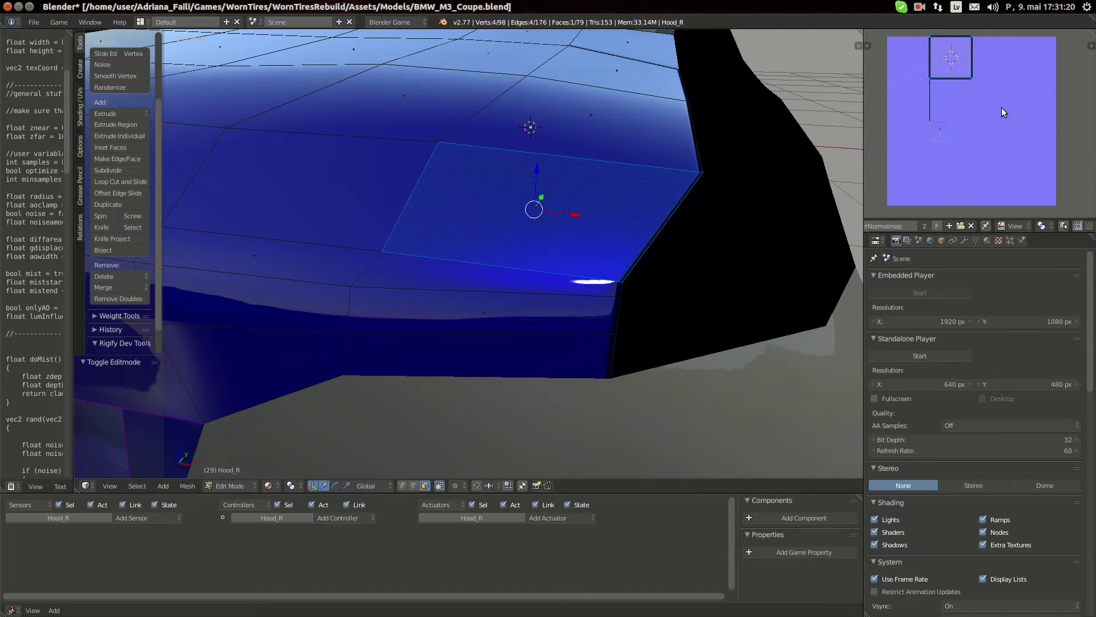
pyautogui.press('s')
pyautogui.press('x')
pyautogui.press('Escape')
# - Deselect everything and examine the trunk lid's panel gaps in Object Mode
pyautogui.scroll(4, 641, 305)
pyautogui.press('a')
pyautogui.press('a')
pyautogui.press('Tab')
pyautogui.scroll(-4, 569, 299)
pyautogui.moveTo(569, 299); pyautogui.dragTo(550, 292, button='middle')
pyautogui.scroll(-5, 553, 273)
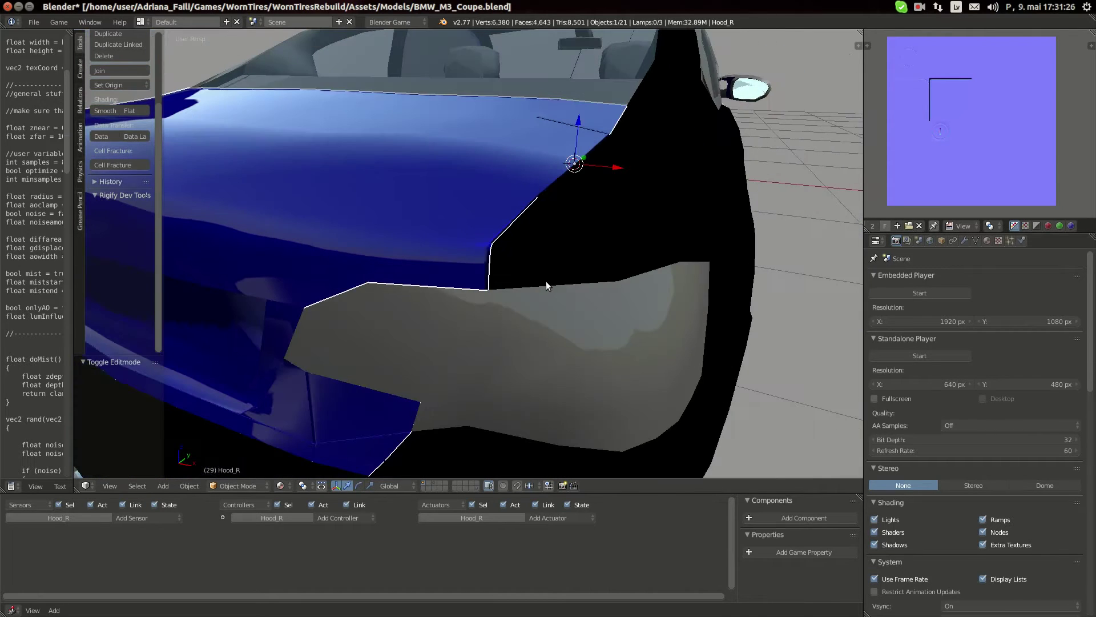
pyautogui.scroll(-6, 568, 268)
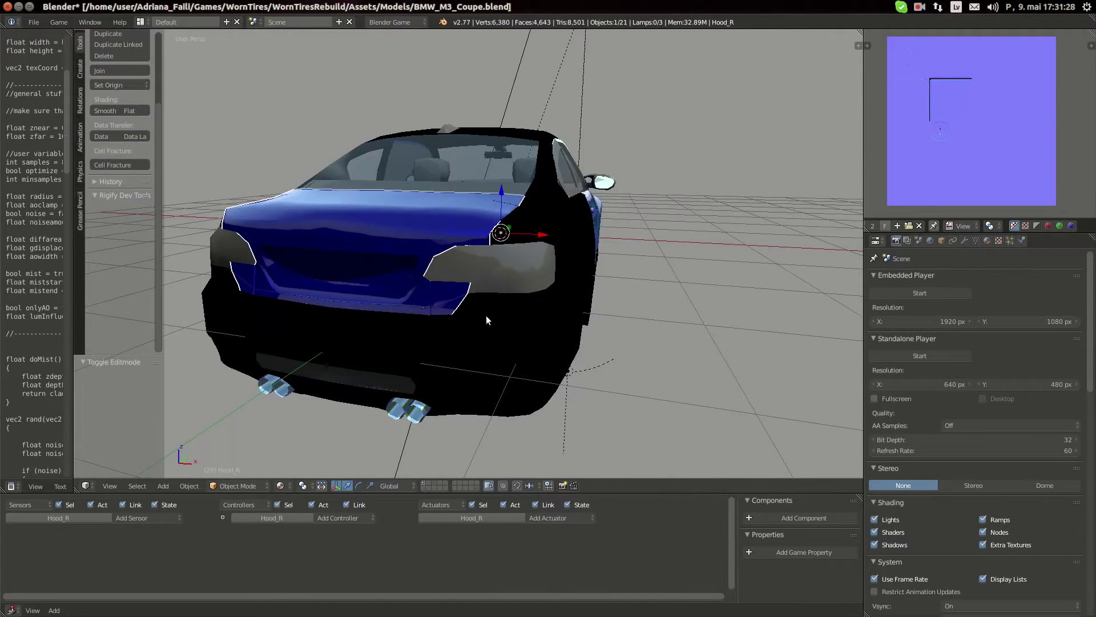
# - Select the four-sided trunk lid face directly below the tail light and rotate its UVs by 180 degrees
pyautogui.scroll(5, 487, 316)
pyautogui.moveTo(487, 317); pyautogui.dragTo(534, 279, button='middle')
pyautogui.press('Tab')
pyautogui.rightClick(533, 278)
pyautogui.scroll(2, 514, 314)
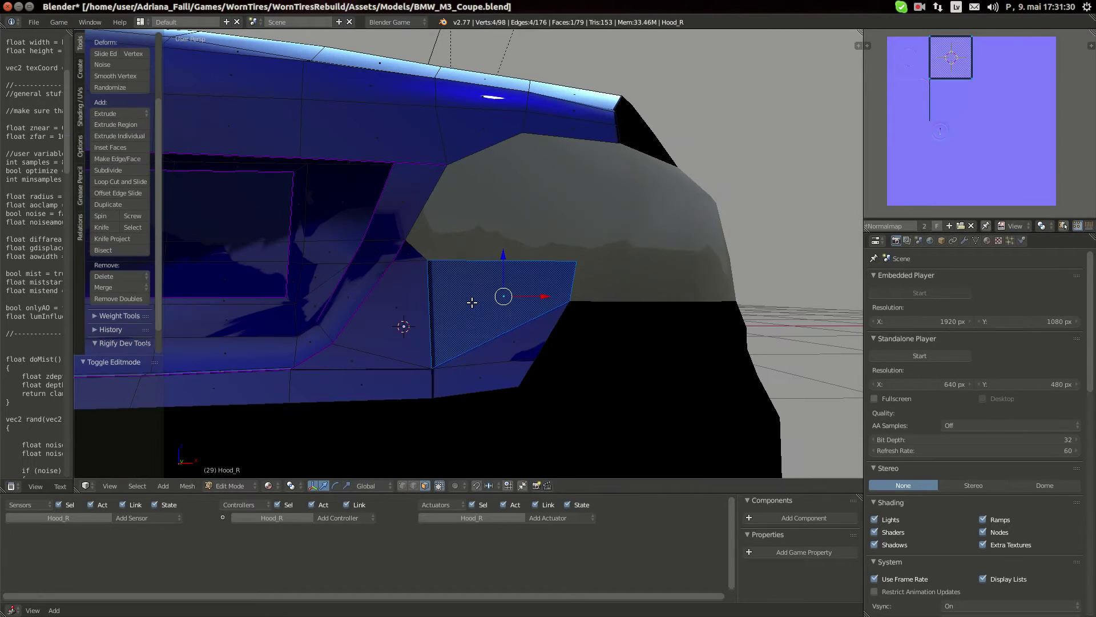
pyautogui.keyDown('shift'); pyautogui.rightClick(493, 375); pyautogui.keyUp('shift')
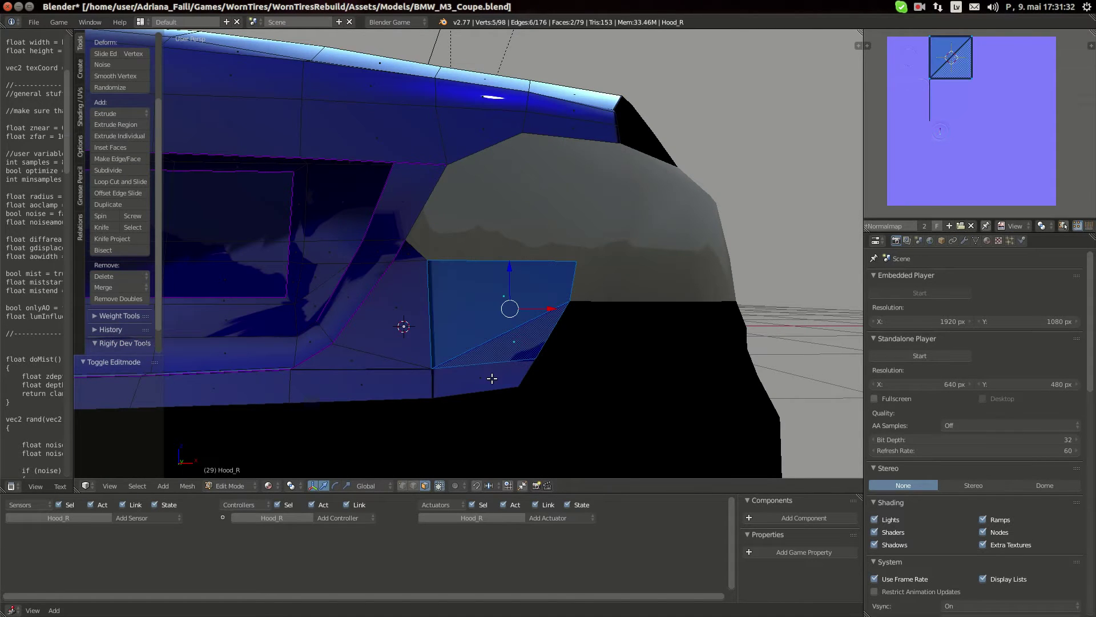
pyautogui.keyDown('shift'); pyautogui.rightClick(491, 378); pyautogui.keyUp('shift')
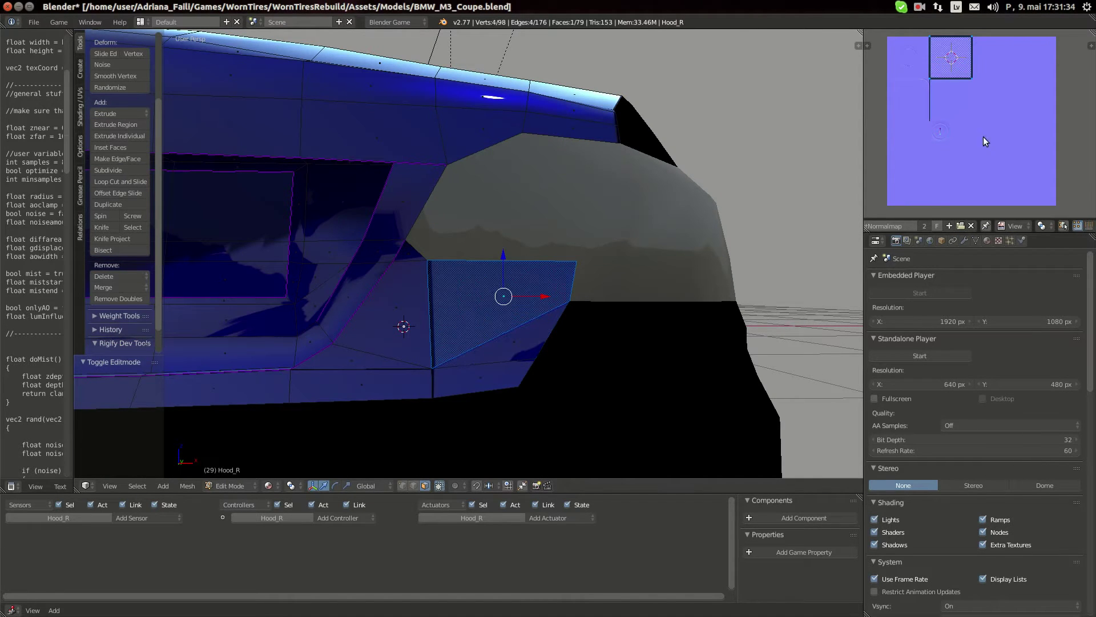
pyautogui.write('r180')
pyautogui.press('Return')
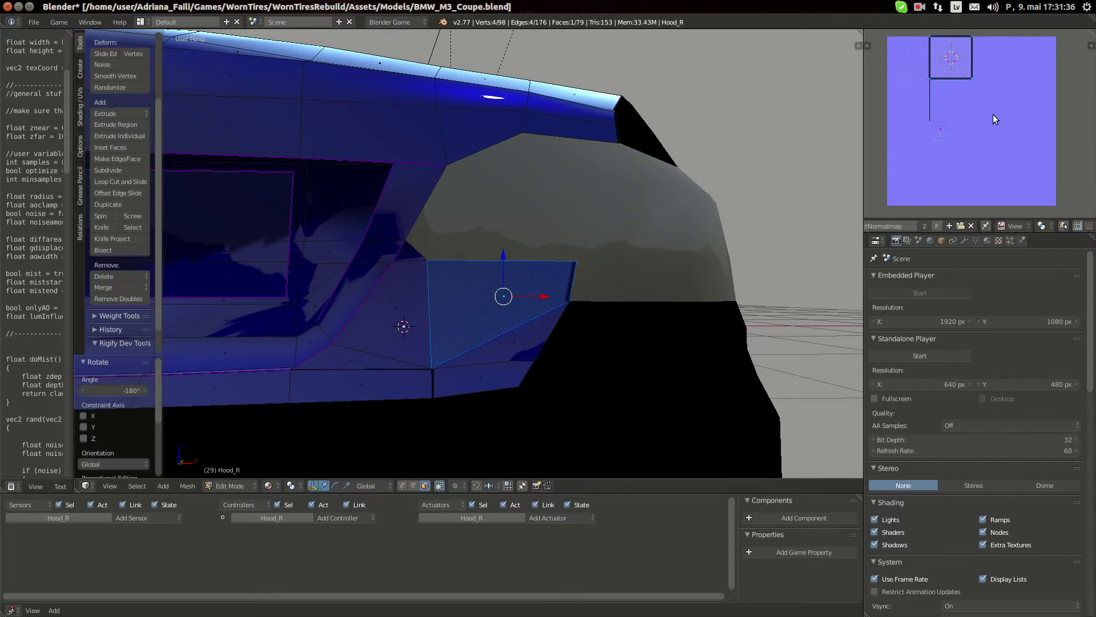
# - Select the triangular face at the trunk lid's lower outer corner and try rotating its UVs by 90 degrees
pyautogui.rightClick(533, 336)
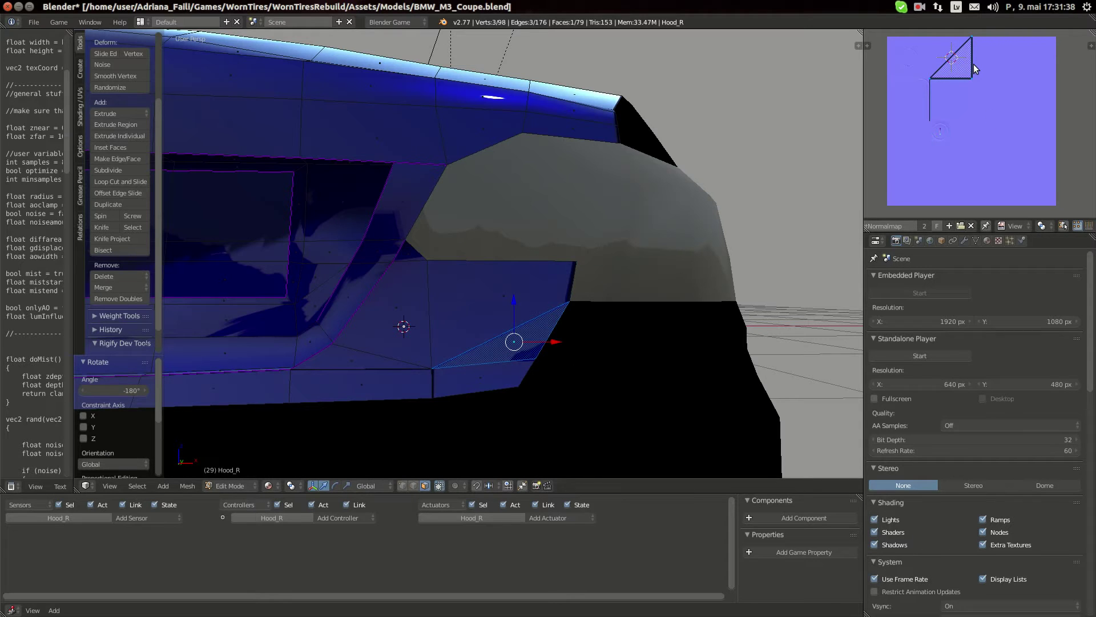
pyautogui.write('r90')
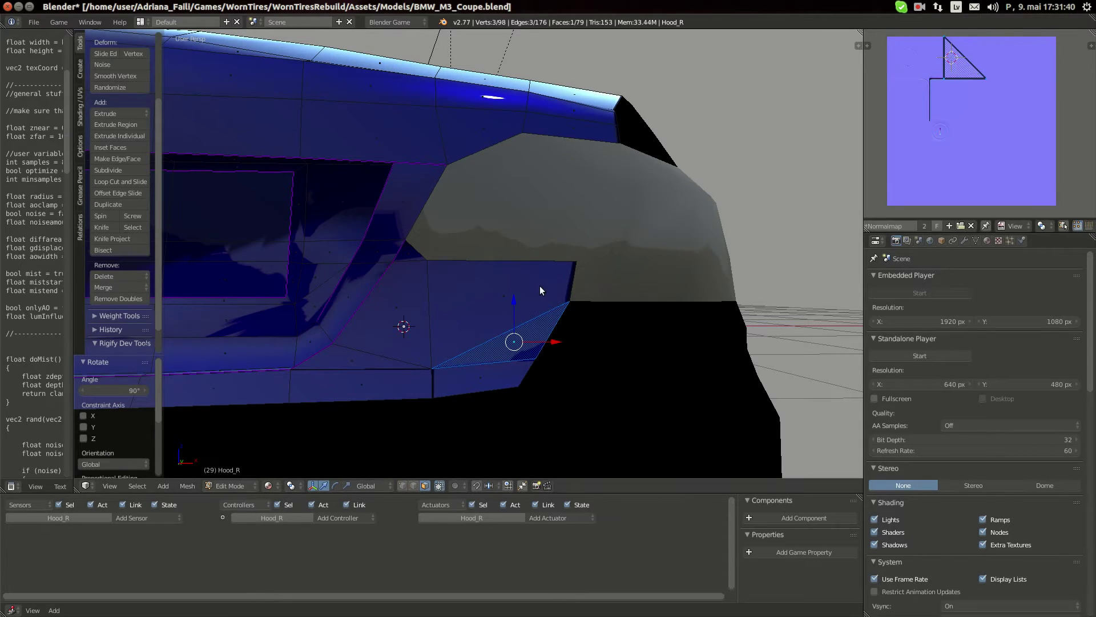
pyautogui.press('Return')
pyautogui.press('Tab')
pyautogui.press('Tab')
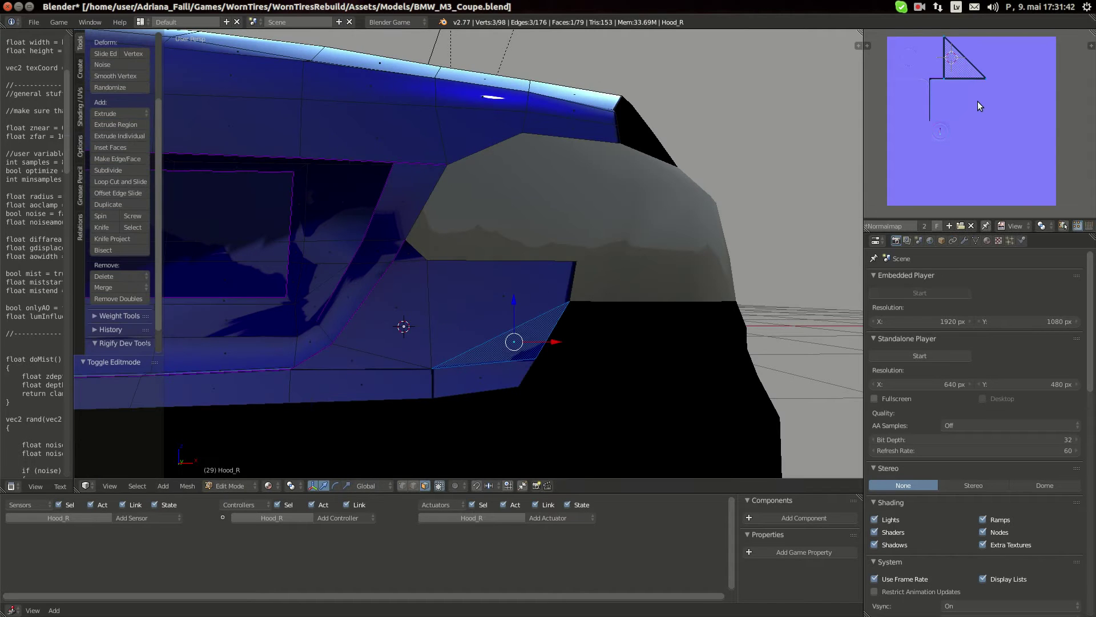
pyautogui.hotkey('ctrl', 'z')
pyautogui.hotkey('ctrl', 'z')
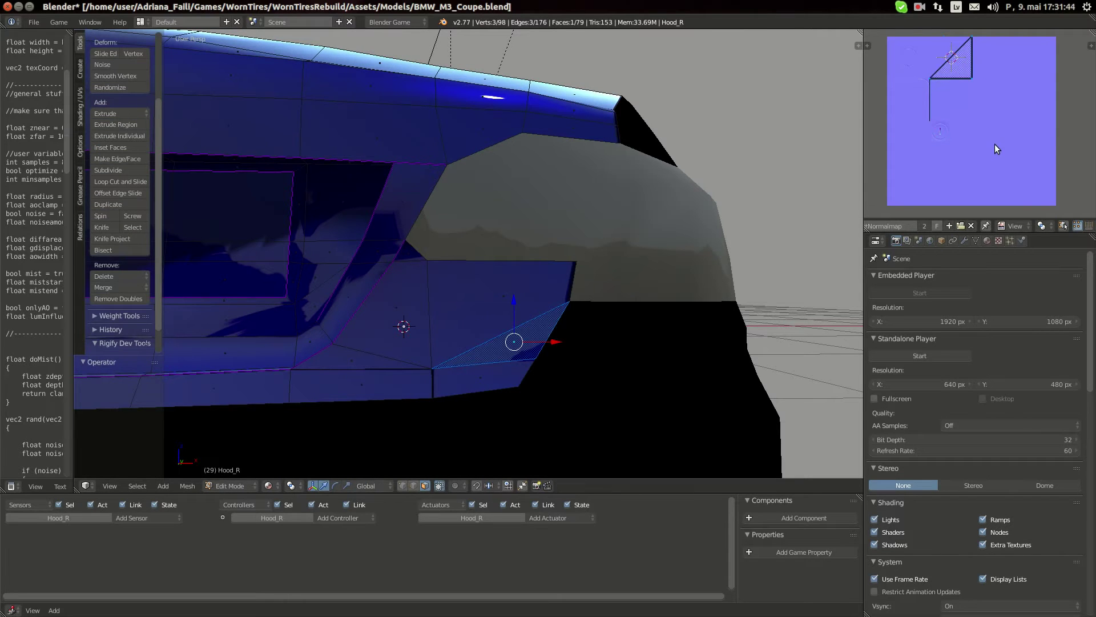
# - Set the UV pivot to 2D Cursor and rotate the triangular face's UVs by 90 degrees
pyautogui.click(1042, 225)
pyautogui.click(1003, 184)
pyautogui.press('r')
pyautogui.press('9')
pyautogui.press('Escape')
pyautogui.press('Tab')
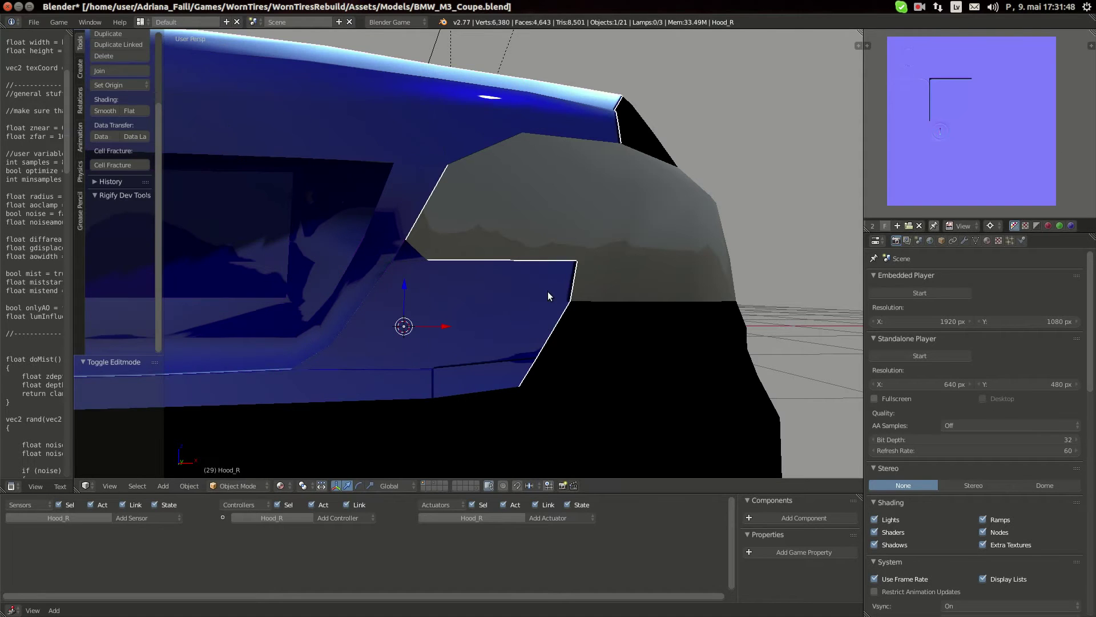
pyautogui.press('Tab')
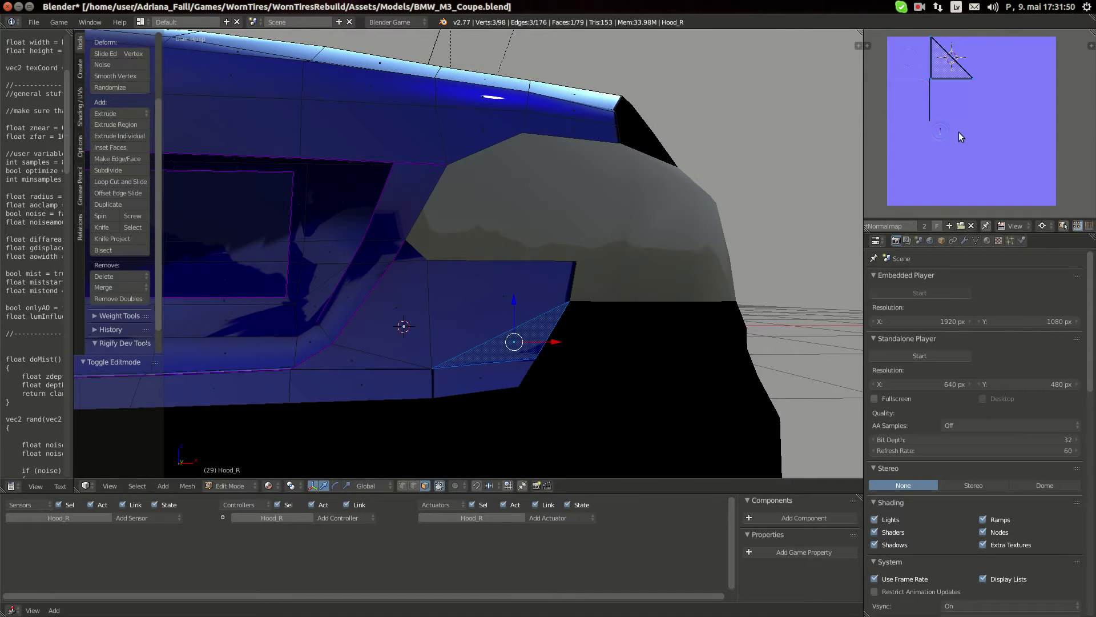
# - Rotate the triangular face's UVs back around the 2D cursor and inspect the panel gap in Object Mode
pyautogui.press('r')
pyautogui.press('9')
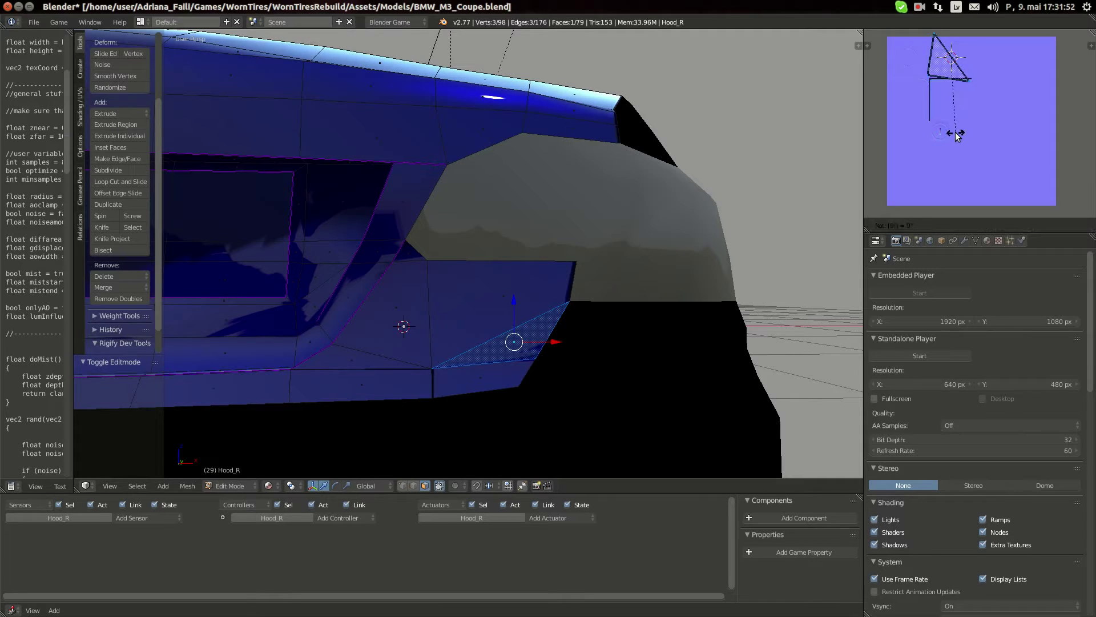
pyautogui.press('0')
pyautogui.press('Return')
pyautogui.press('Tab')
pyautogui.scroll(2, 568, 394)
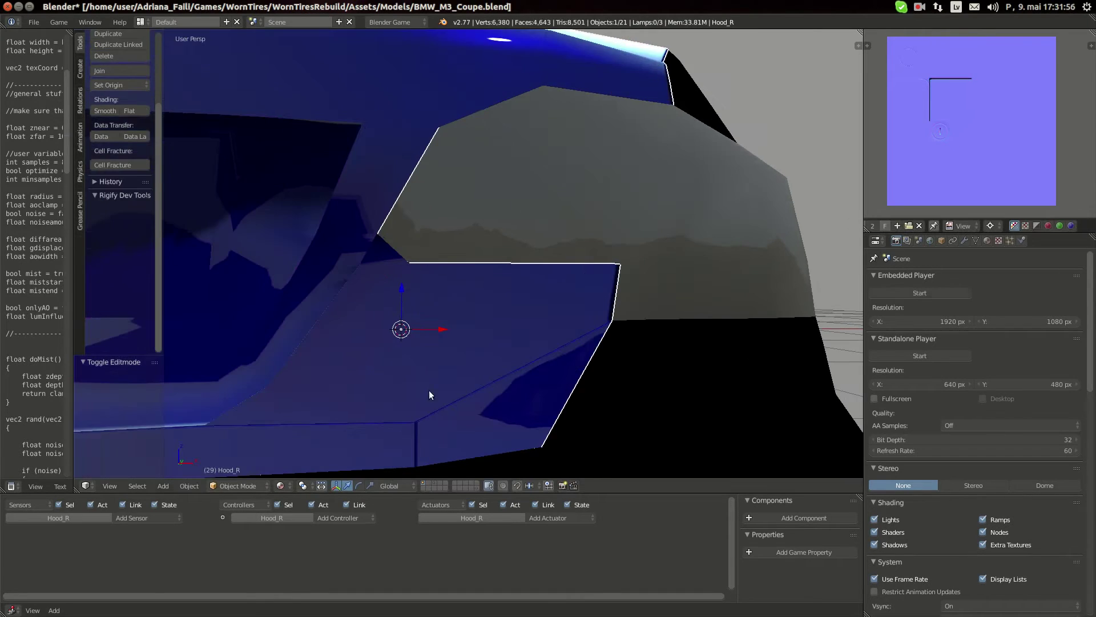
pyautogui.press('Tab')
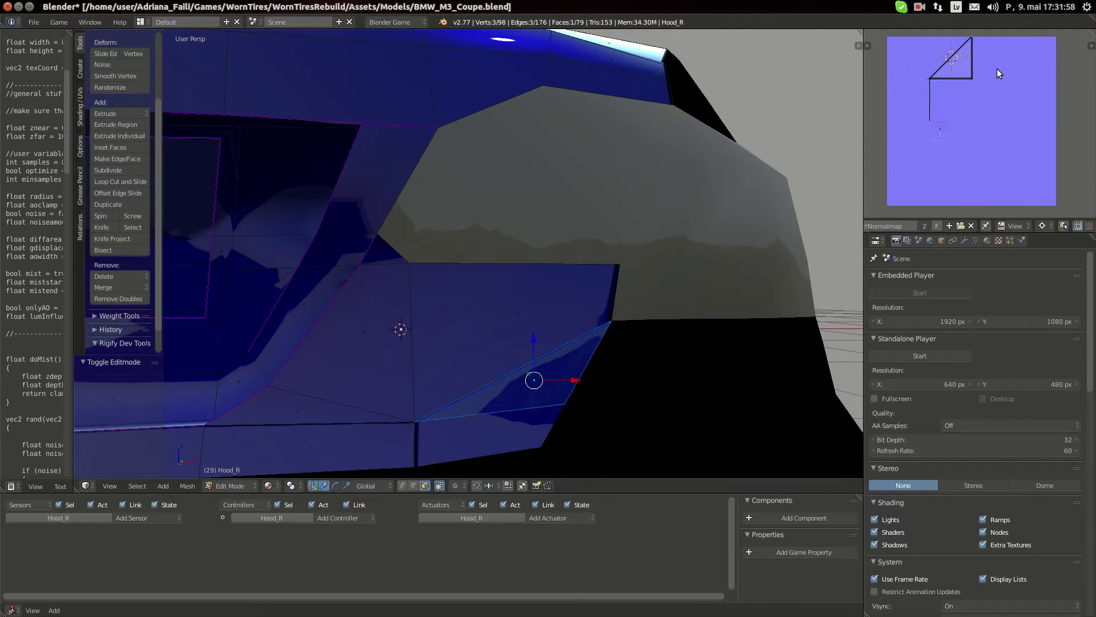
# - Try shifting the triangular face's UVs by -0.25 along X and rotating them by -90 degrees
pyautogui.write('gx-.')
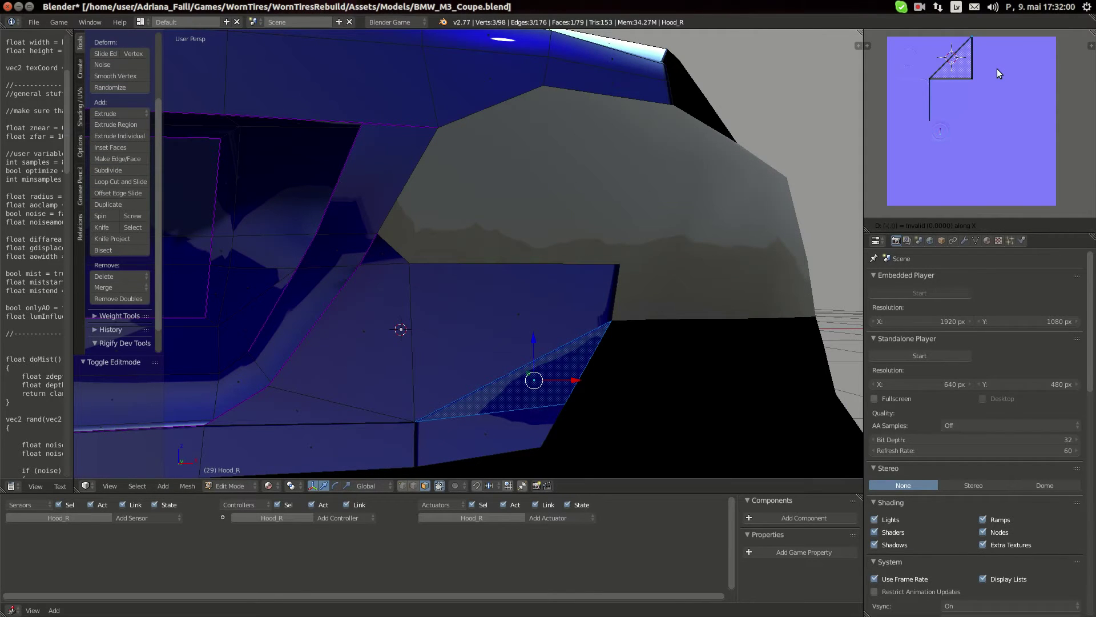
pyautogui.write('25')
pyautogui.press('Return')
pyautogui.press('a')
pyautogui.press('r')
pyautogui.press('9')
pyautogui.press('0')
pyautogui.press('-')
pyautogui.press('Return')
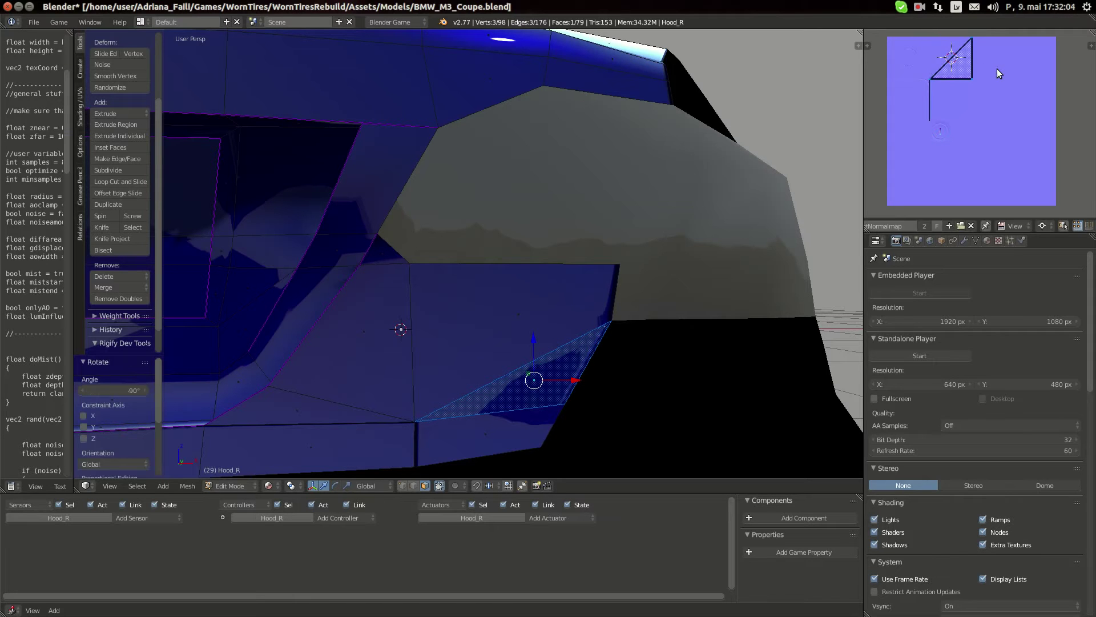
pyautogui.press('Tab')
pyautogui.press('Tab')
pyautogui.scroll(-4, 708, 294)
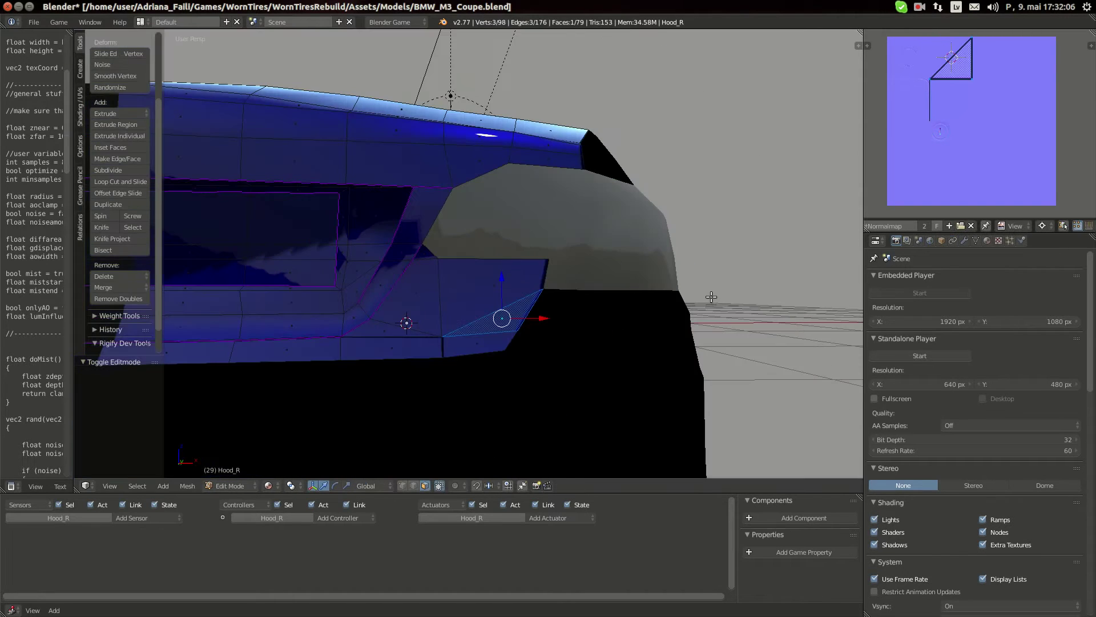
# - With the UV pivot at Median Point, select the three border faces along the lid's bottom edge and rotate their UVs by 180 degrees
pyautogui.click(1042, 226)
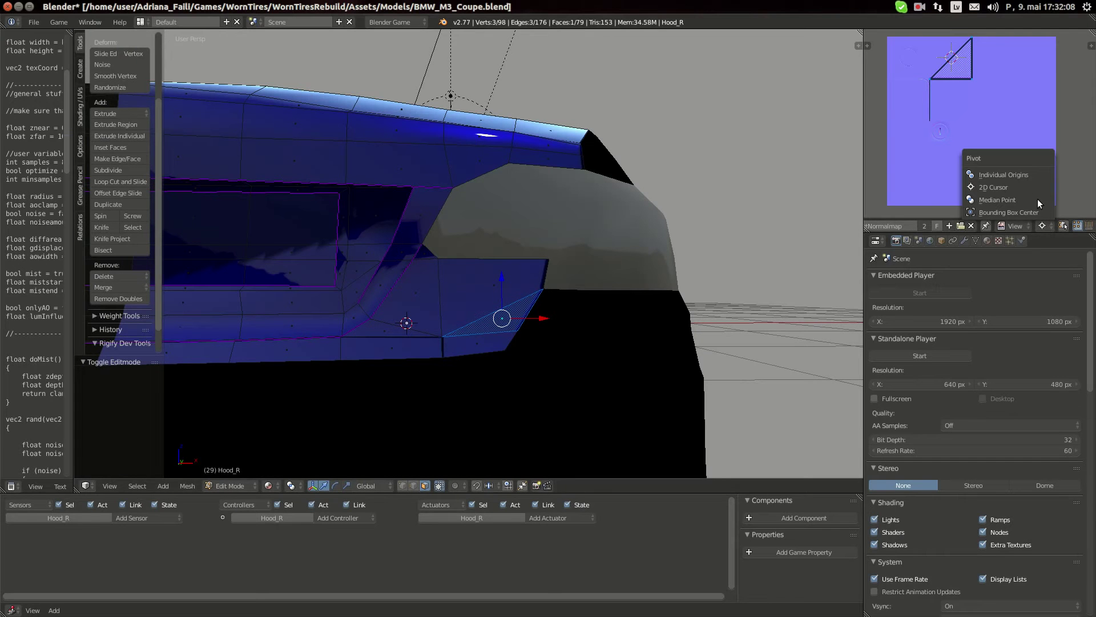
pyautogui.click(1005, 200)
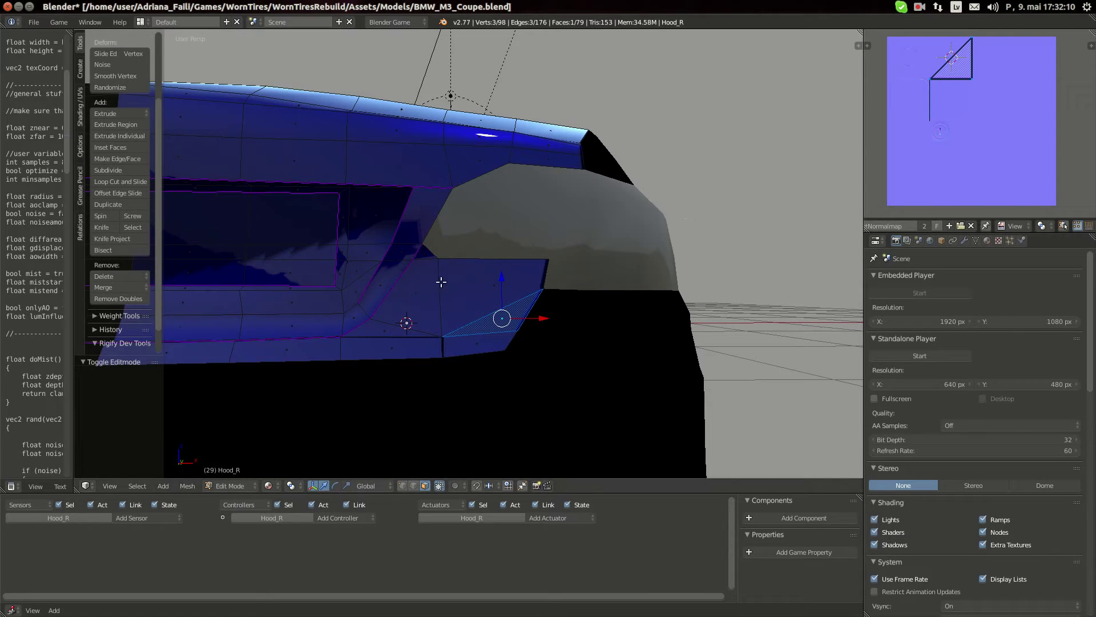
pyautogui.rightClick(376, 358)
pyautogui.keyDown('shift'); pyautogui.rightClick(274, 348); pyautogui.keyUp('shift')
pyautogui.moveTo(274, 348); pyautogui.dragTo(445, 312, button='middle')
pyautogui.keyDown('shift'); pyautogui.rightClick(482, 290); pyautogui.keyUp('shift')
pyautogui.press('KP_Decimal')
pyautogui.scroll(4, 604, 304)
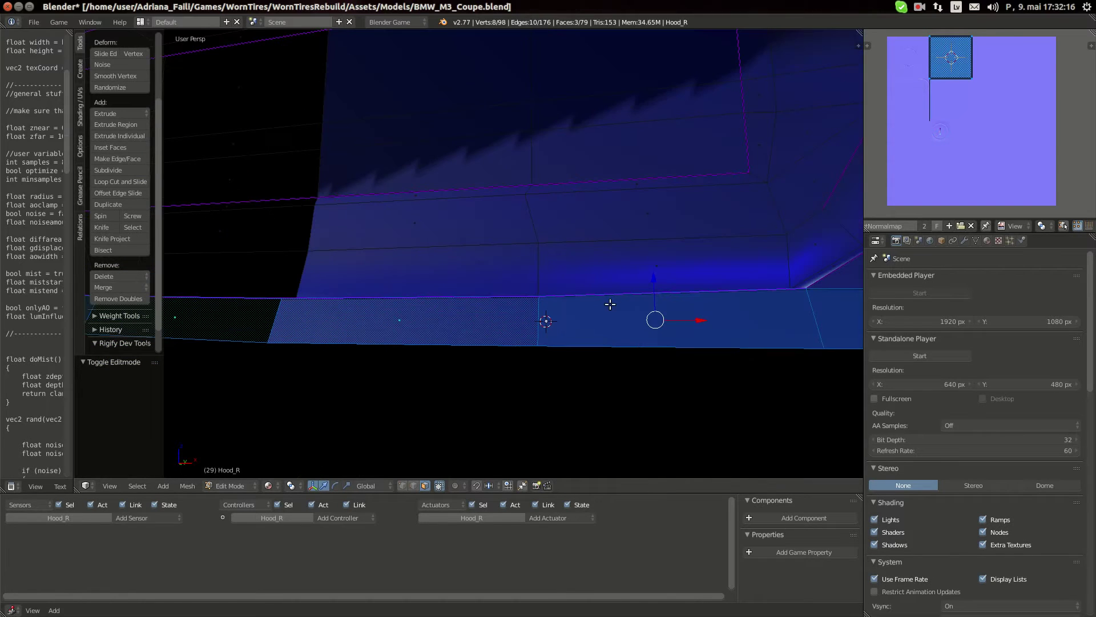
pyautogui.write('r')
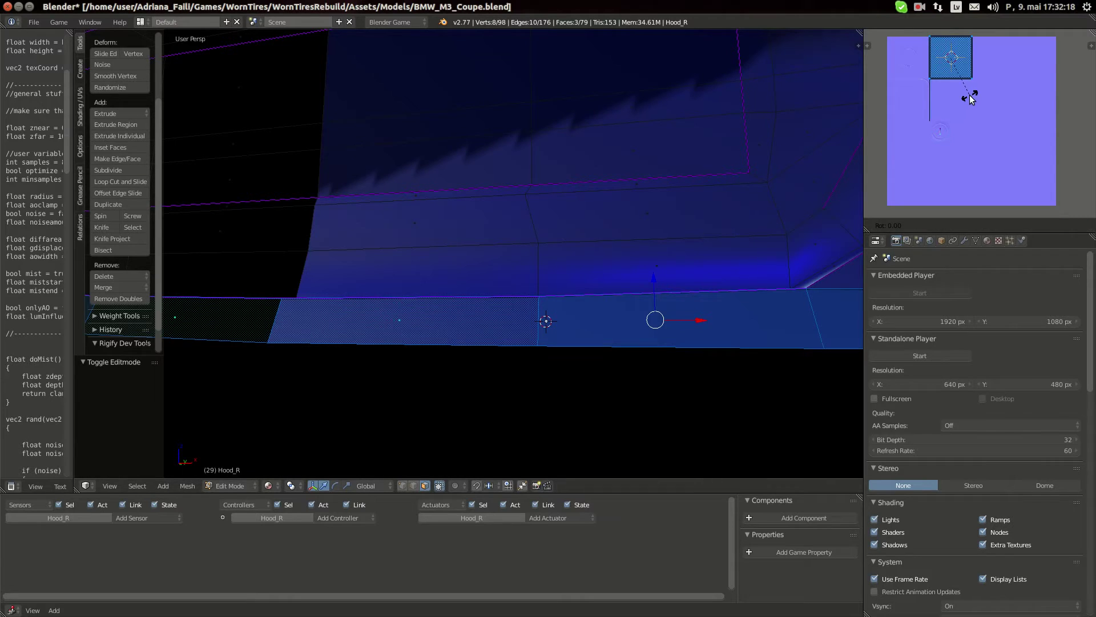
pyautogui.write('18')
pyautogui.press('Return')
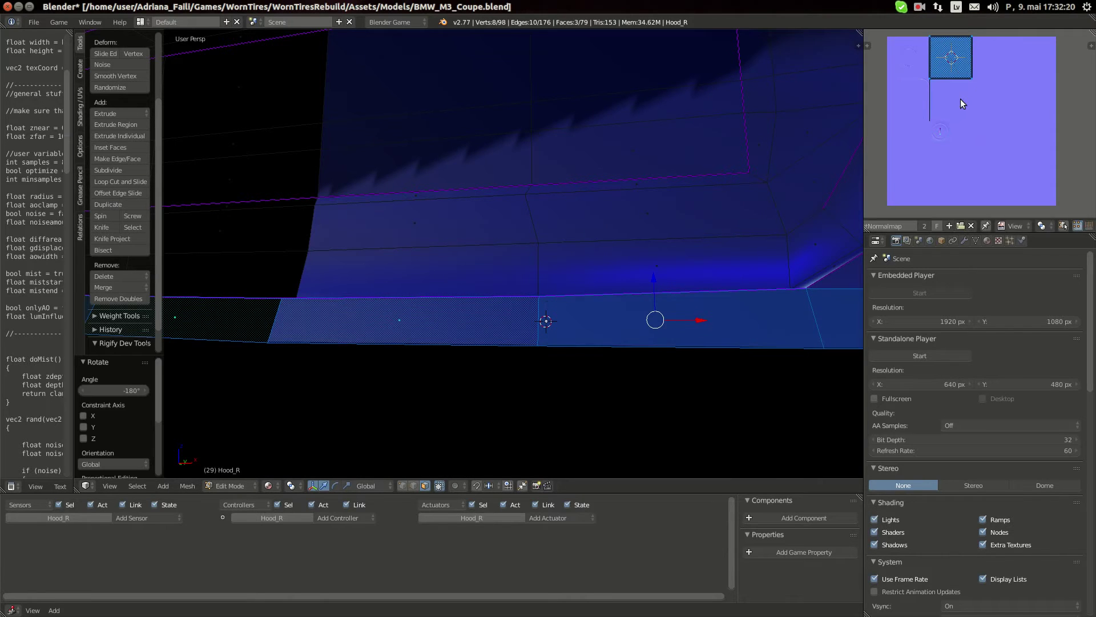
pyautogui.press('Tab')
pyautogui.moveTo(556, 258); pyautogui.dragTo(610, 272, button='middle')
pyautogui.press('Tab')
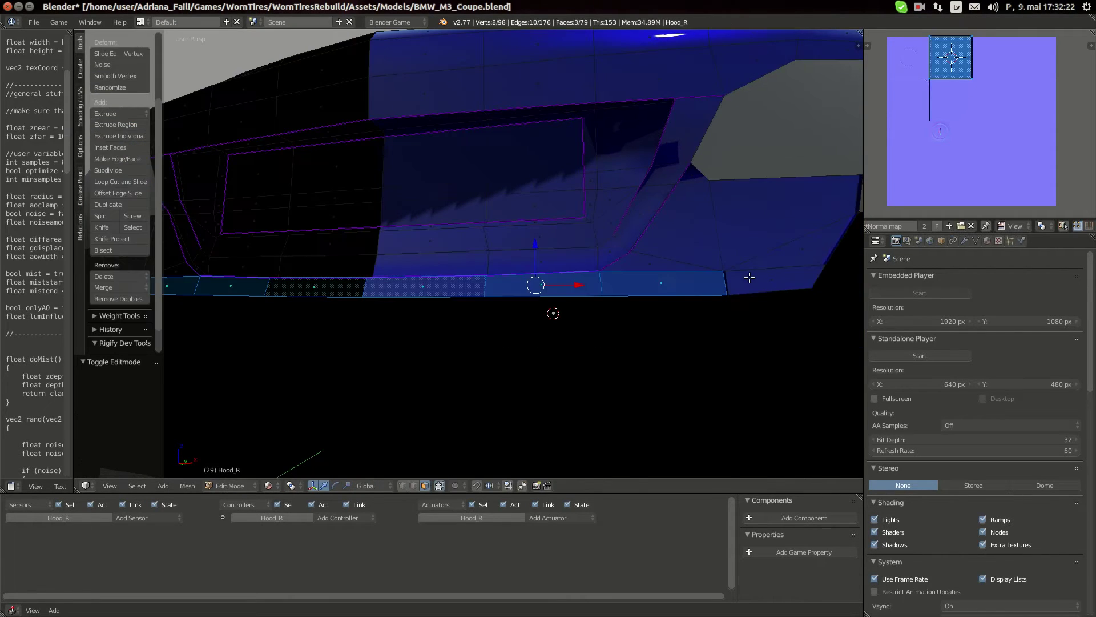
# - Select the end face of the lid's bottom border, below the triangular face, and move its UVs by -0.25 along Y
pyautogui.rightClick(749, 278)
pyautogui.scroll(-2, 739, 276)
pyautogui.moveTo(717, 271); pyautogui.dragTo(634, 260, button='middle')
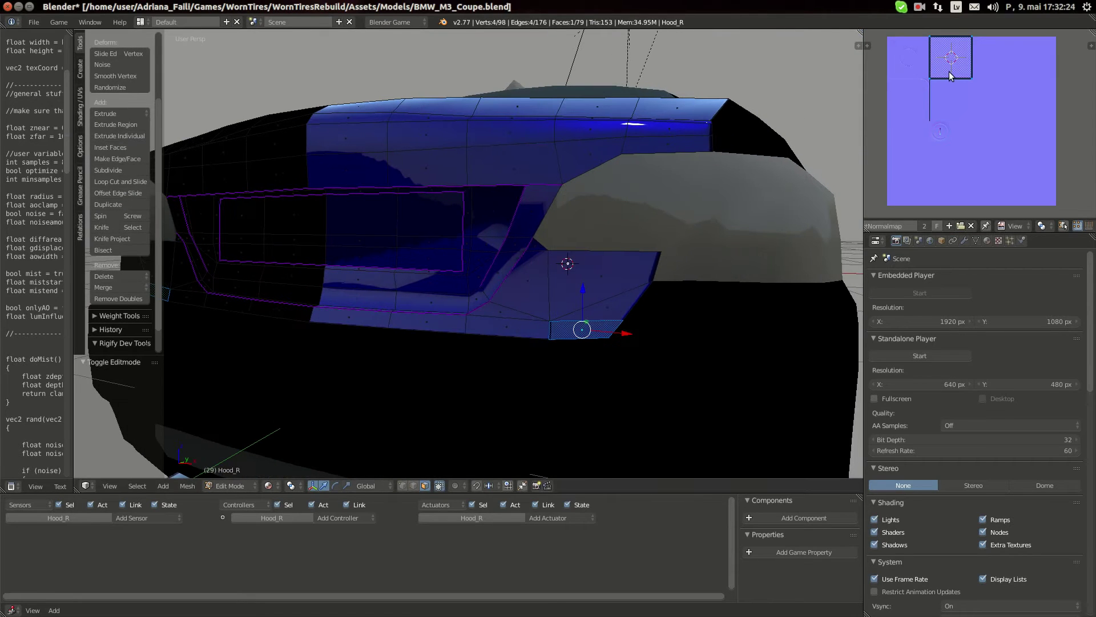
pyautogui.write('gy-.25')
pyautogui.press('Return')
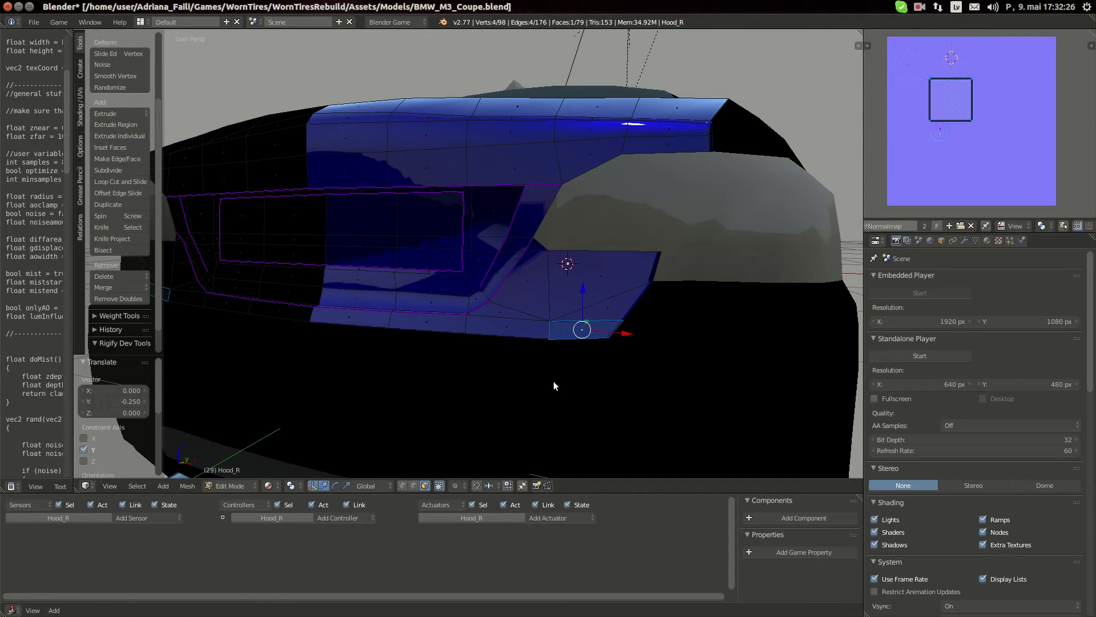
pyautogui.press('Tab')
pyautogui.scroll(4, 673, 369)
pyautogui.press('Tab')
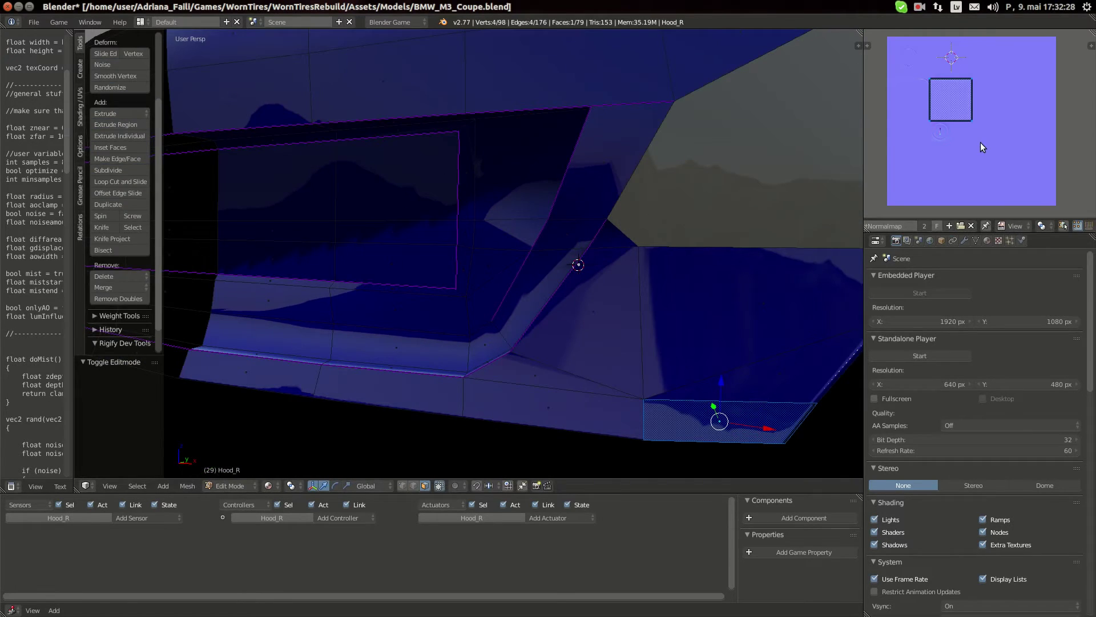
# - Rotate the bottom border end face's UVs by 90 degrees and check the panel gap in Object Mode
pyautogui.write('r90')
pyautogui.press('Return')
pyautogui.press('Tab')
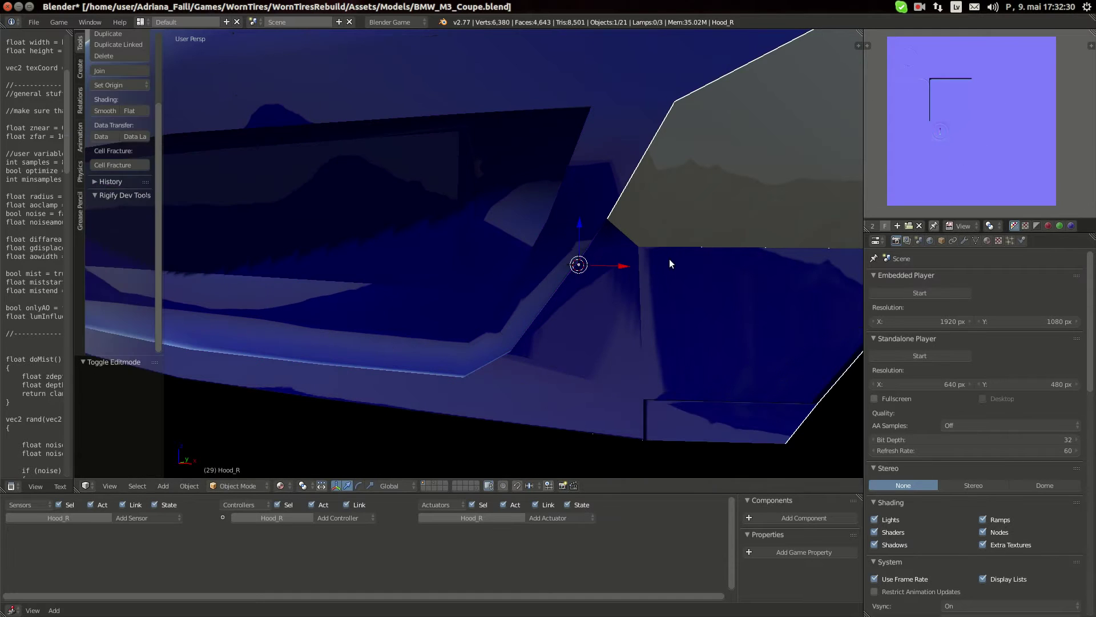
pyautogui.press('Tab')
pyautogui.press('r')
pyautogui.rightClick(977, 131)
pyautogui.press('Tab')
pyautogui.scroll(-4, 555, 332)
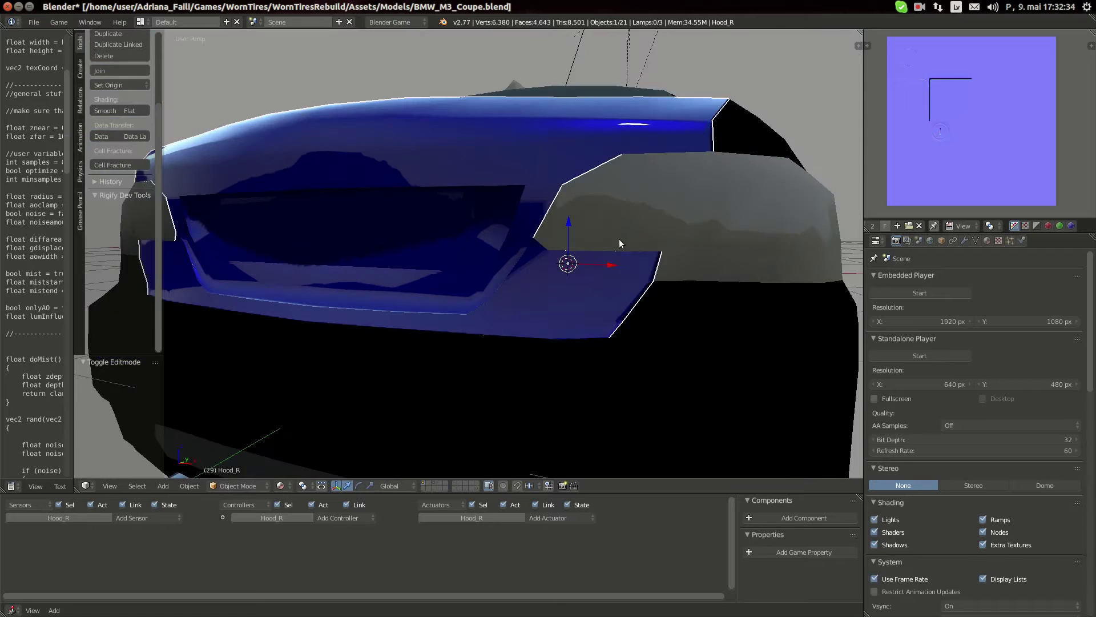
# - Select the trunk lid's outer corner face at the rear window and move its UVs by -0.25 along Y
pyautogui.moveTo(618, 238); pyautogui.dragTo(736, 389, button='middle')
pyautogui.press('Tab')
pyautogui.moveTo(746, 291); pyautogui.dragTo(609, 294, button='middle')
pyautogui.rightClick(609, 294)
pyautogui.write('gy-0.25')
pyautogui.press('Return')
pyautogui.scroll(8, 651, 296)
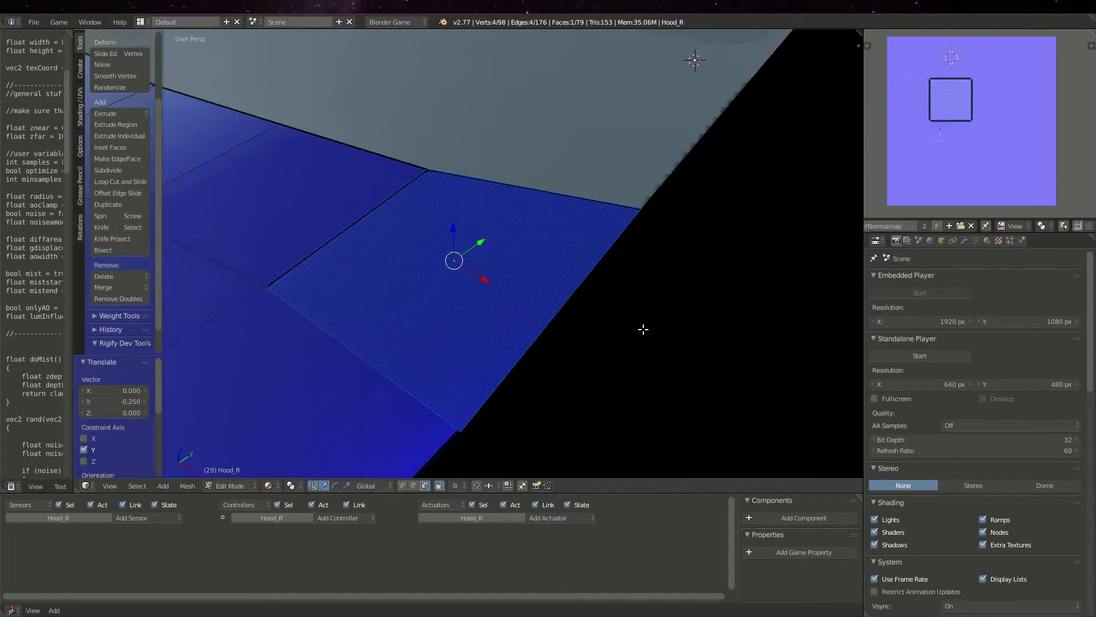
pyautogui.press('Tab')
pyautogui.scroll(-6, 537, 327)
pyautogui.press('Tab')
# - Rotate the rear window corner face's UVs by 90 degrees and check the corner in Object Mode
pyautogui.write('r')
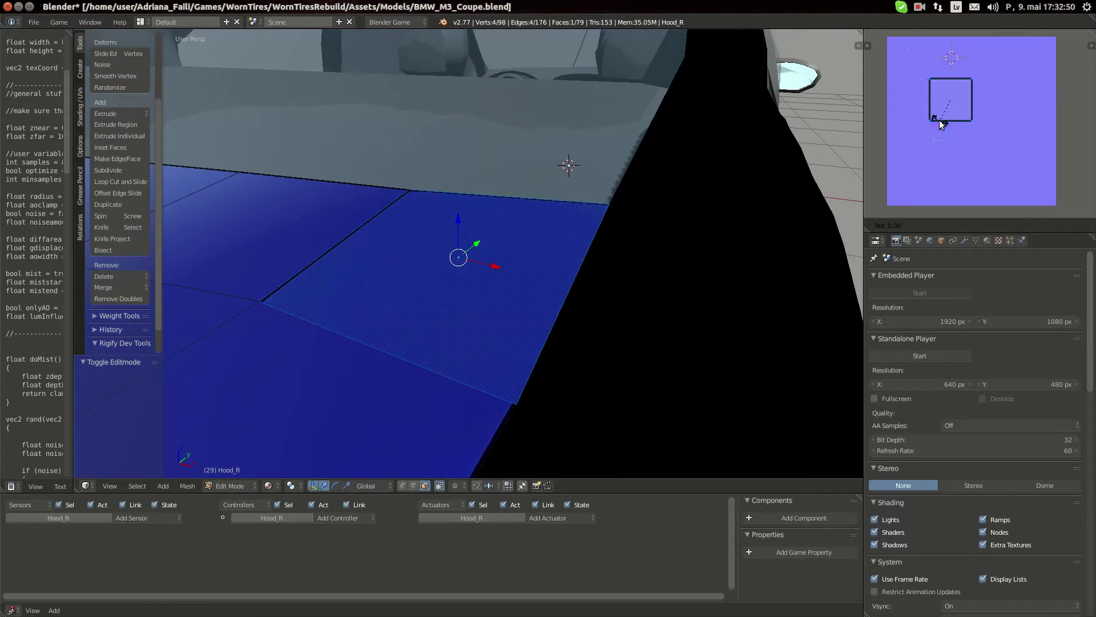
pyautogui.write('90')
pyautogui.press('Return')
pyautogui.press('Tab')
pyautogui.scroll(-5, 384, 322)
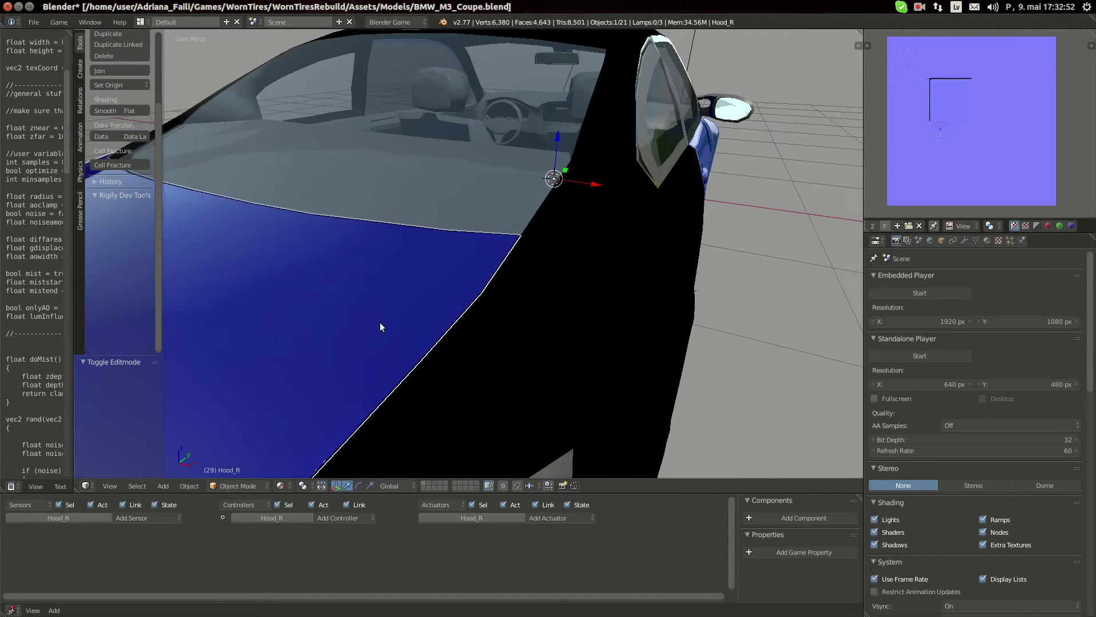
# - Examine the trunk lid's panel gaps around the tail light, including the four-sided face directly below it
pyautogui.press('a')
pyautogui.scroll(2, 447, 324)
pyautogui.rightClick(447, 322)
pyautogui.moveTo(447, 360); pyautogui.dragTo(457, 268, button='middle')
pyautogui.scroll(3, 495, 313)
pyautogui.press('Tab')
pyautogui.rightClick(541, 354)
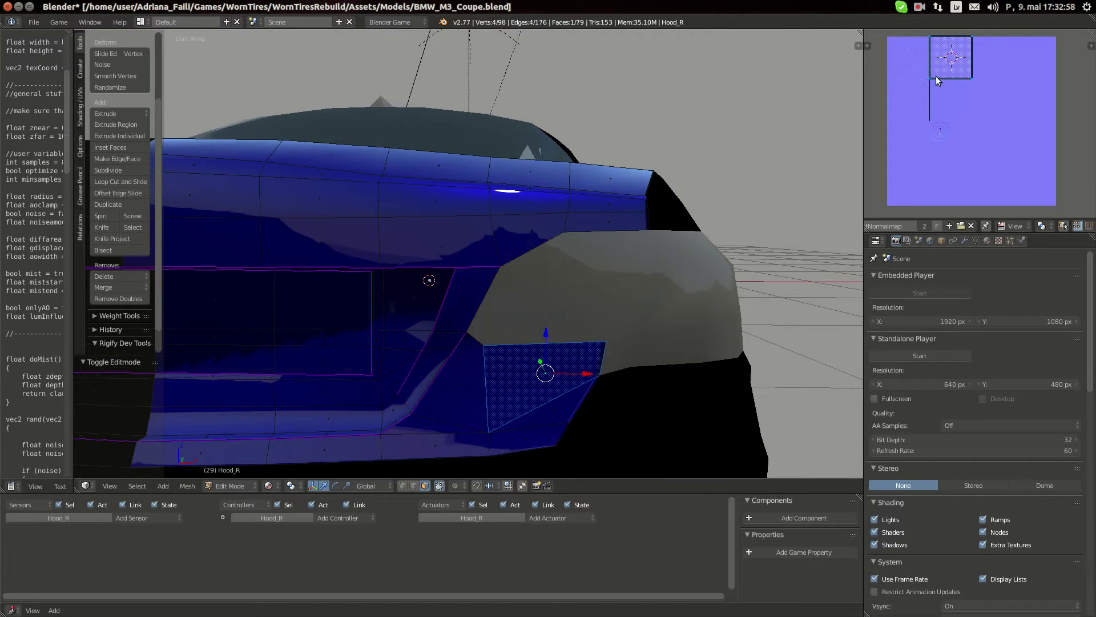
pyautogui.press('Tab')
pyautogui.scroll(2, 526, 371)
pyautogui.moveTo(526, 371); pyautogui.dragTo(525, 365, button='middle')
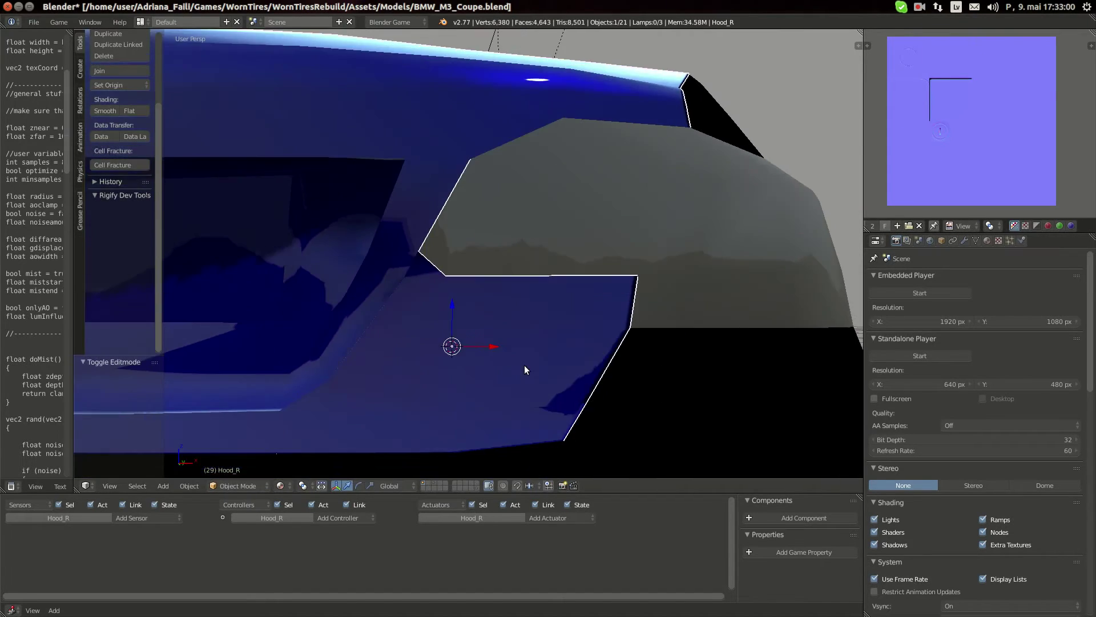
# - Try moving the UVs of the four-sided face below the tail light onto the normal map's rounded gap corner
pyautogui.press('Tab')
pyautogui.scroll(2, 978, 122)
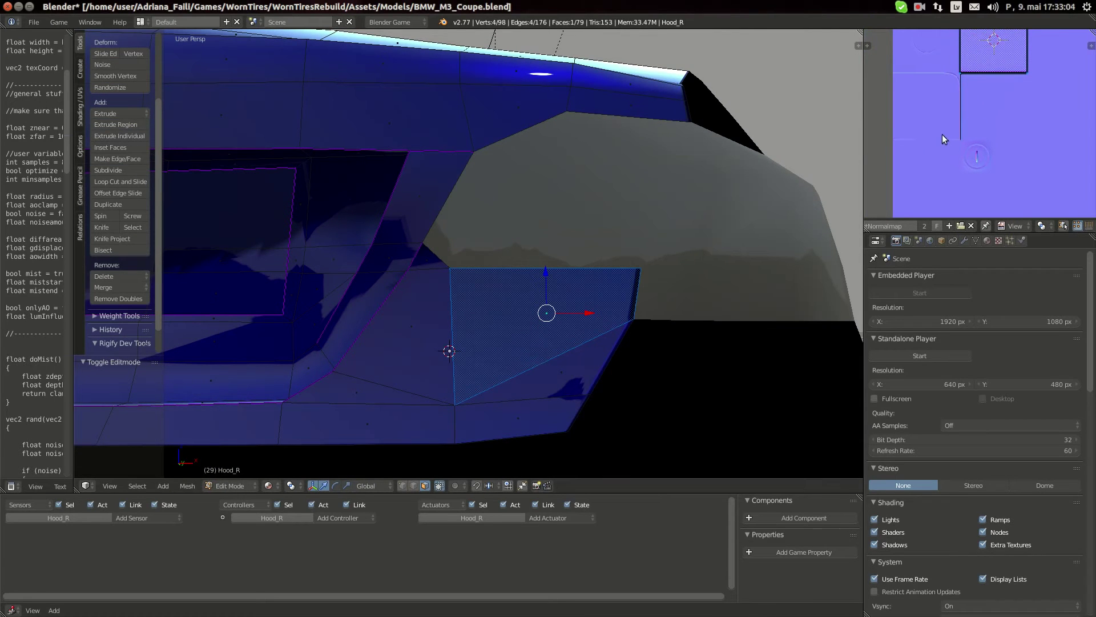
pyautogui.moveTo(995, 109); pyautogui.dragTo(1010, 133, button='middle')
pyautogui.press('g')
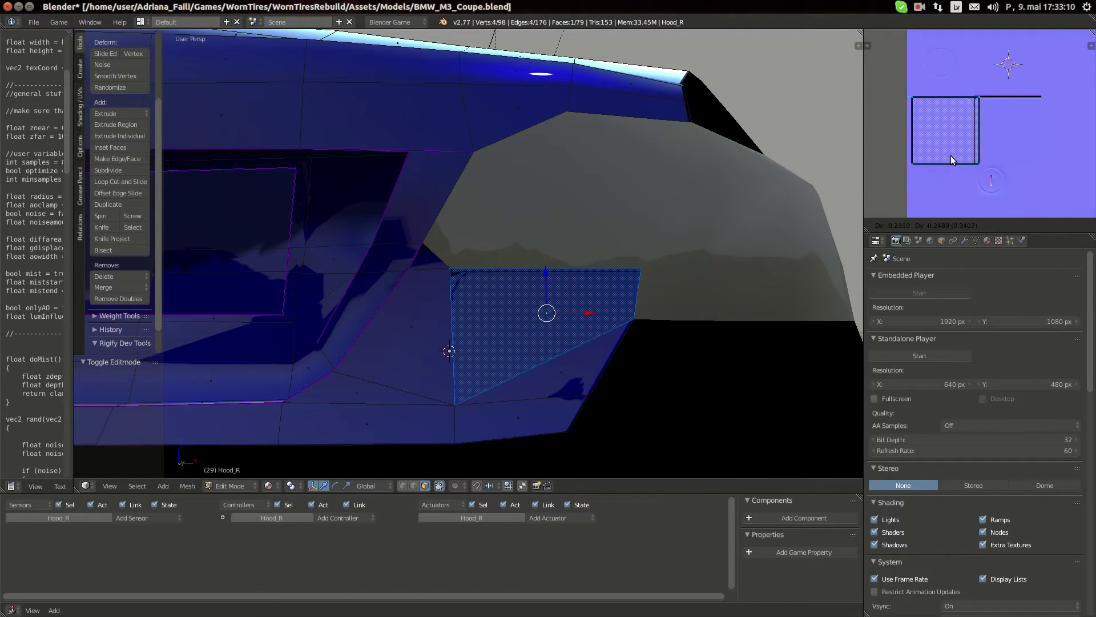
pyautogui.click(1014, 93)
pyautogui.moveTo(1002, 107); pyautogui.dragTo(972, 112, button='middle')
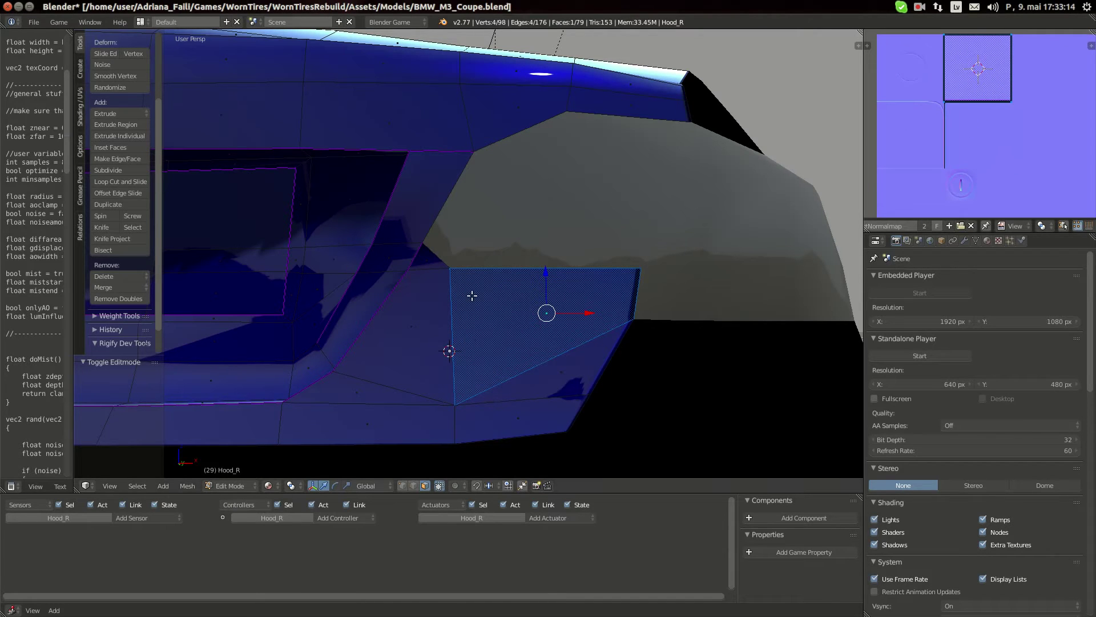
# - Select the three trunk lid faces along the tail light's inner edge and move their UVs by 0.75 along Y
pyautogui.rightClick(410, 252)
pyautogui.rightClick(419, 254)
pyautogui.moveTo(435, 233); pyautogui.dragTo(492, 292, button='middle')
pyautogui.keyDown('shift'); pyautogui.rightClick(439, 254); pyautogui.keyUp('shift')
pyautogui.keyDown('shift'); pyautogui.rightClick(538, 228); pyautogui.keyUp('shift')
pyautogui.scroll(-3, 986, 149)
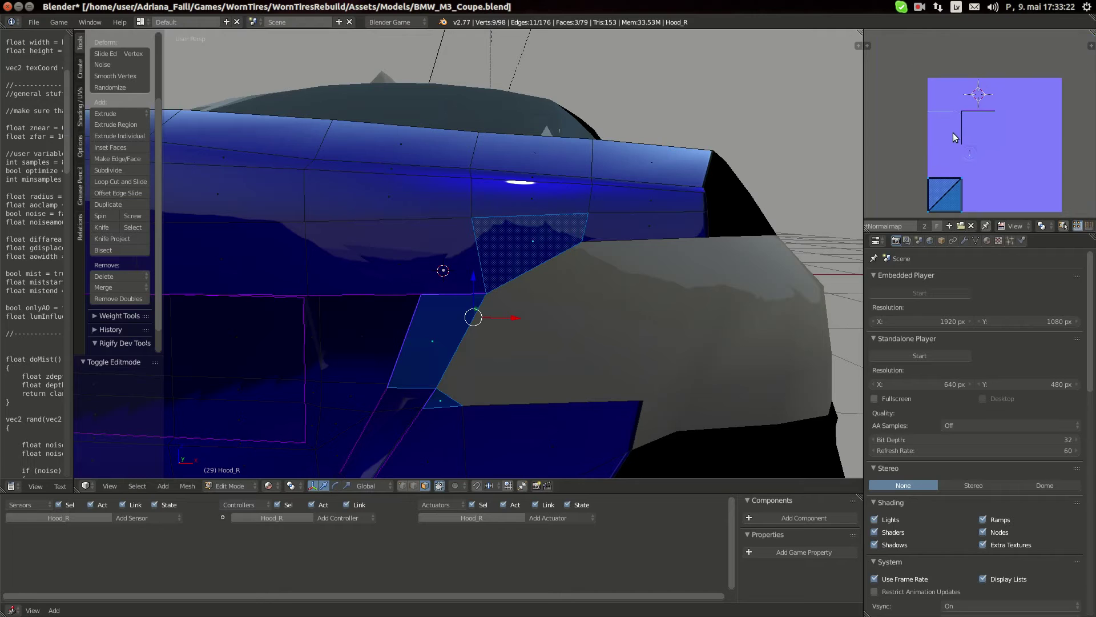
pyautogui.write('gy')
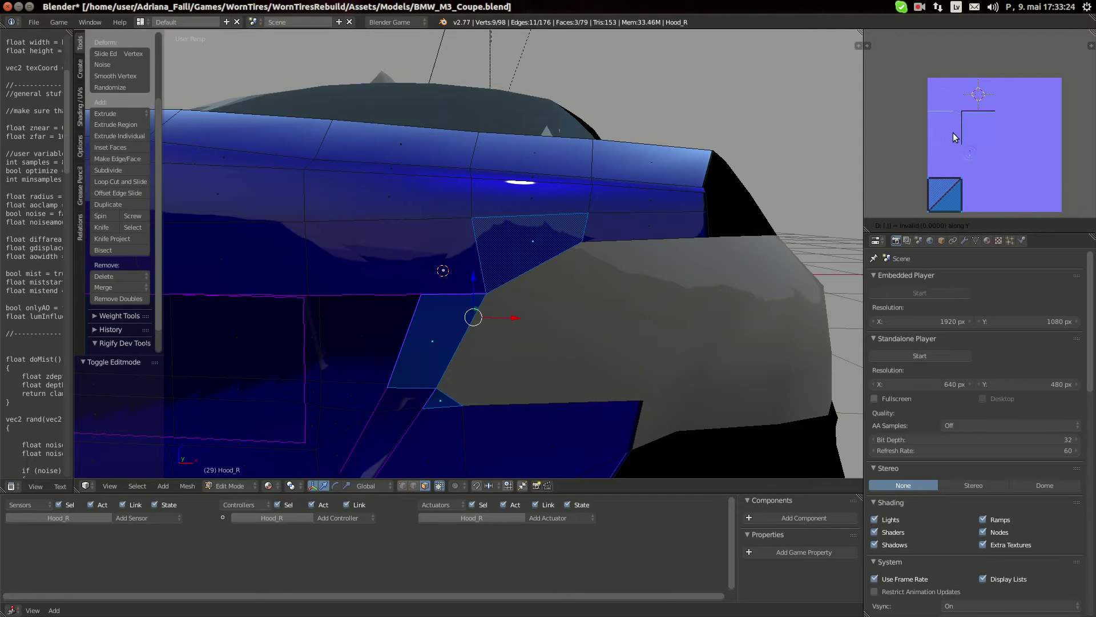
pyautogui.write('0.75')
pyautogui.press('Return')
# - Move the UVs of the three faces beside the tail light by 0.25 along X and check the result in Object Mode
pyautogui.write('gx0.25')
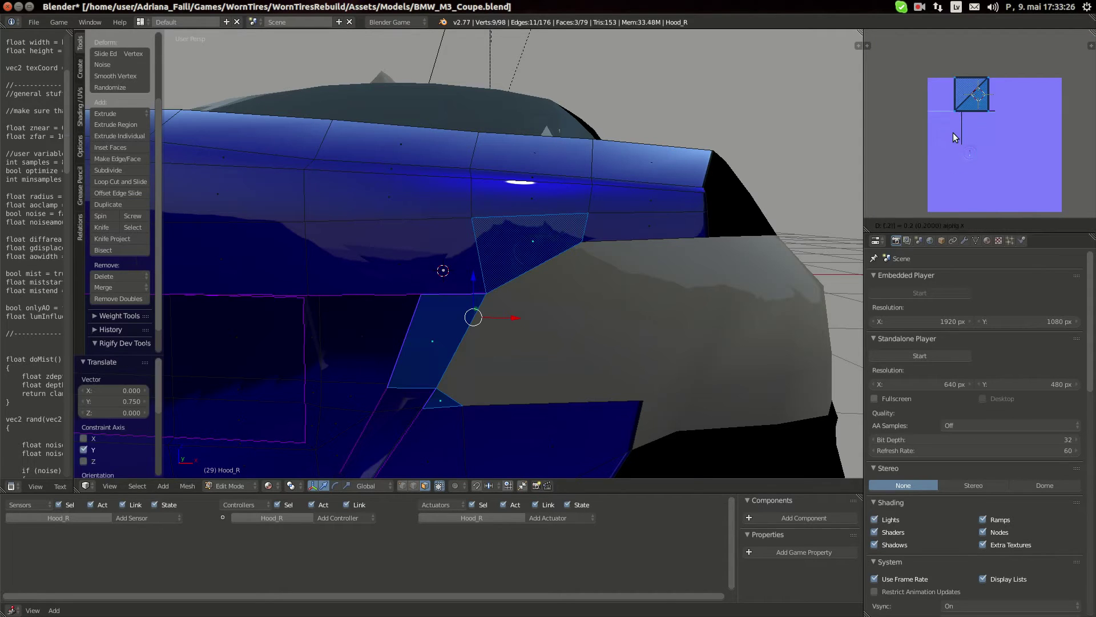
pyautogui.press('Return')
pyautogui.press('Tab')
pyautogui.scroll(2, 556, 259)
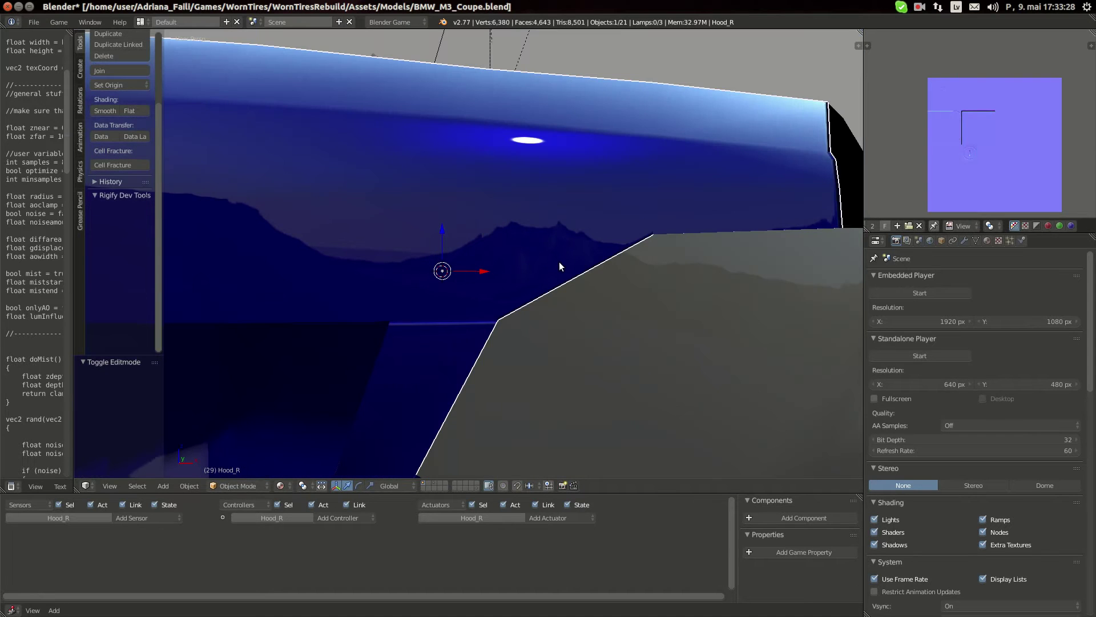
# - Examine the panel gap on the four-sided face beside the tail light and the trunk lid corner below it
pyautogui.press('Tab')
pyautogui.press('Tab')
pyautogui.press('Tab')
pyautogui.rightClick(432, 366)
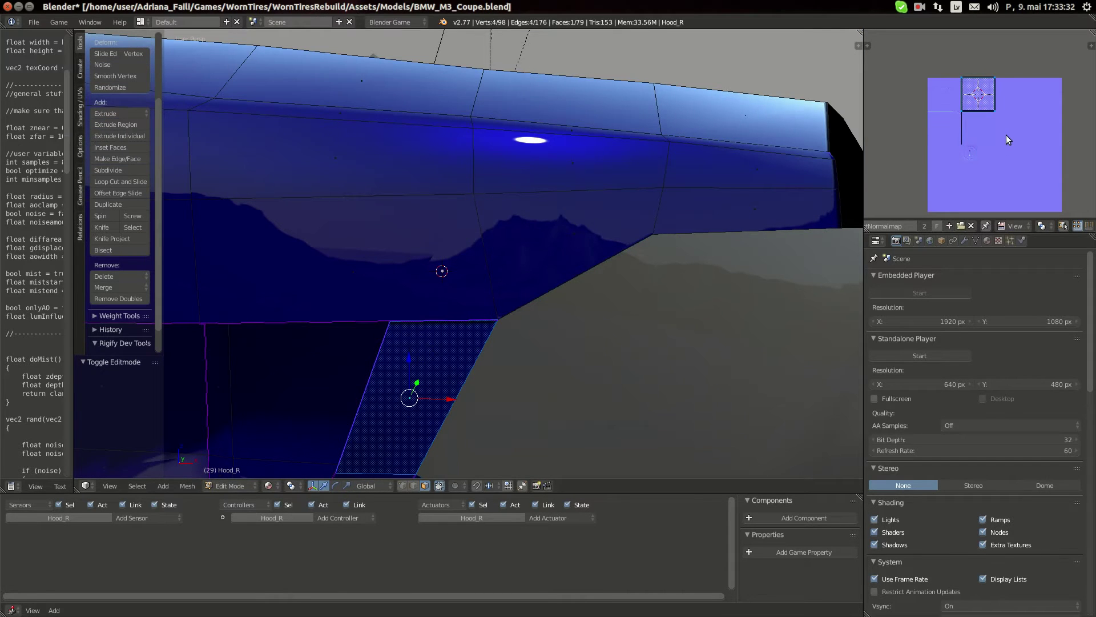
pyautogui.press('Tab')
pyautogui.moveTo(500, 358); pyautogui.dragTo(481, 330, button='middle')
pyautogui.press('Tab')
# - Select the small triangular face at the tail light's lower corner and rotate its UVs by 90 degrees about the 2D cursor
pyautogui.rightClick(428, 234)
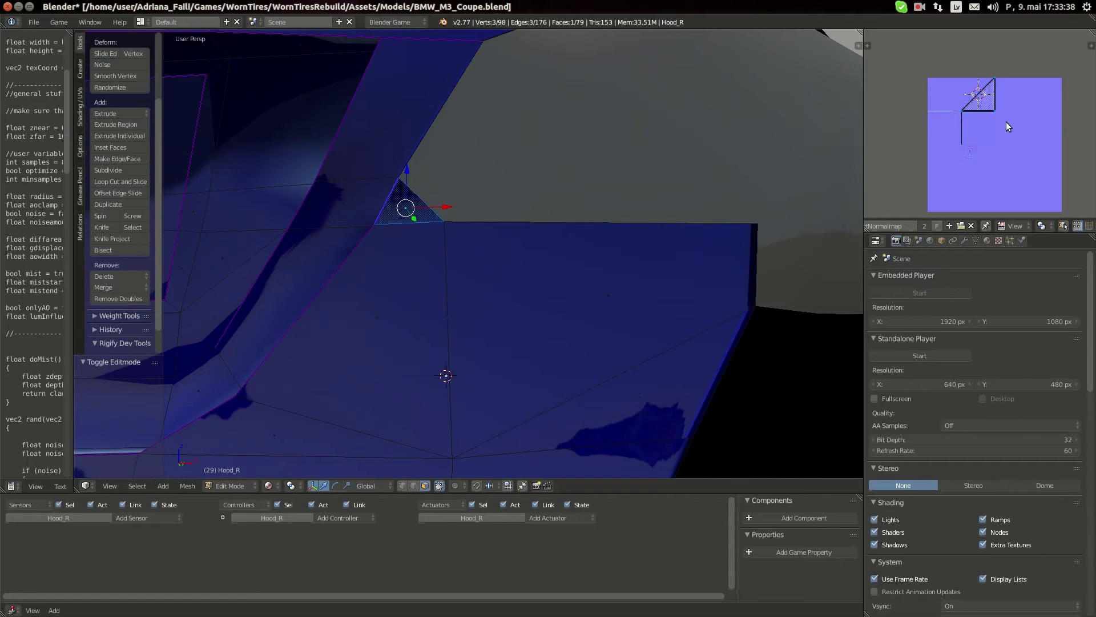
pyautogui.press('.')
pyautogui.press('r')
pyautogui.press('9')
pyautogui.press('0')
pyautogui.press('Return')
pyautogui.press('Tab')
pyautogui.scroll(3, 455, 343)
pyautogui.moveTo(447, 330); pyautogui.dragTo(460, 352, button='middle')
pyautogui.press('Tab')
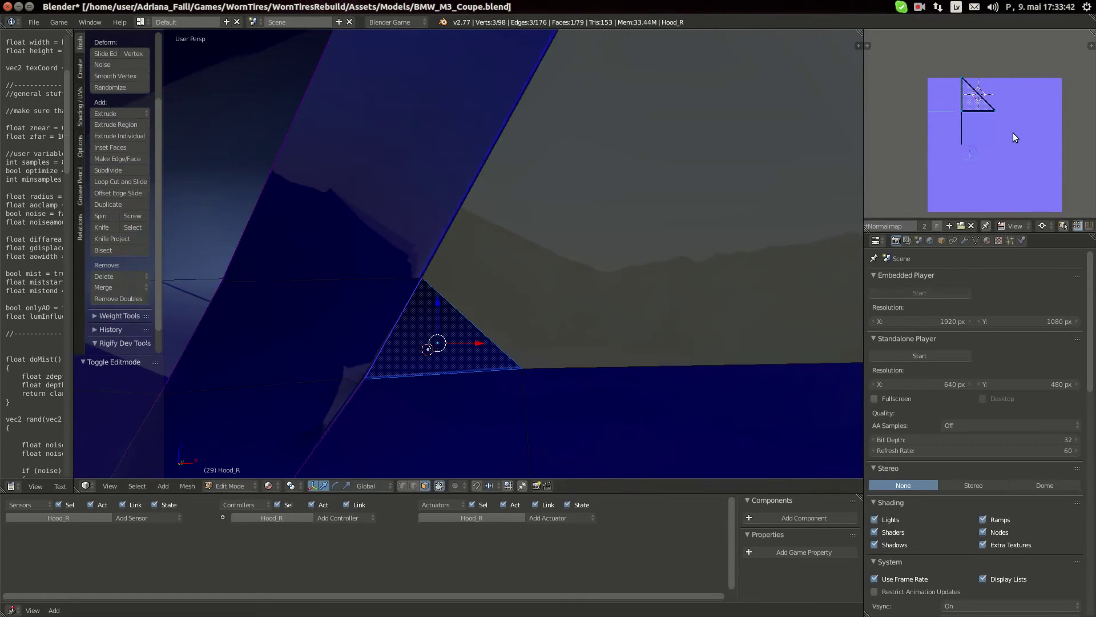
# - Rotate the triangular face's UVs by -90 degrees and move its upper UV vertex by -0.25 along X
pyautogui.press('r')
pyautogui.press('-')
pyautogui.press('9')
pyautogui.press('0')
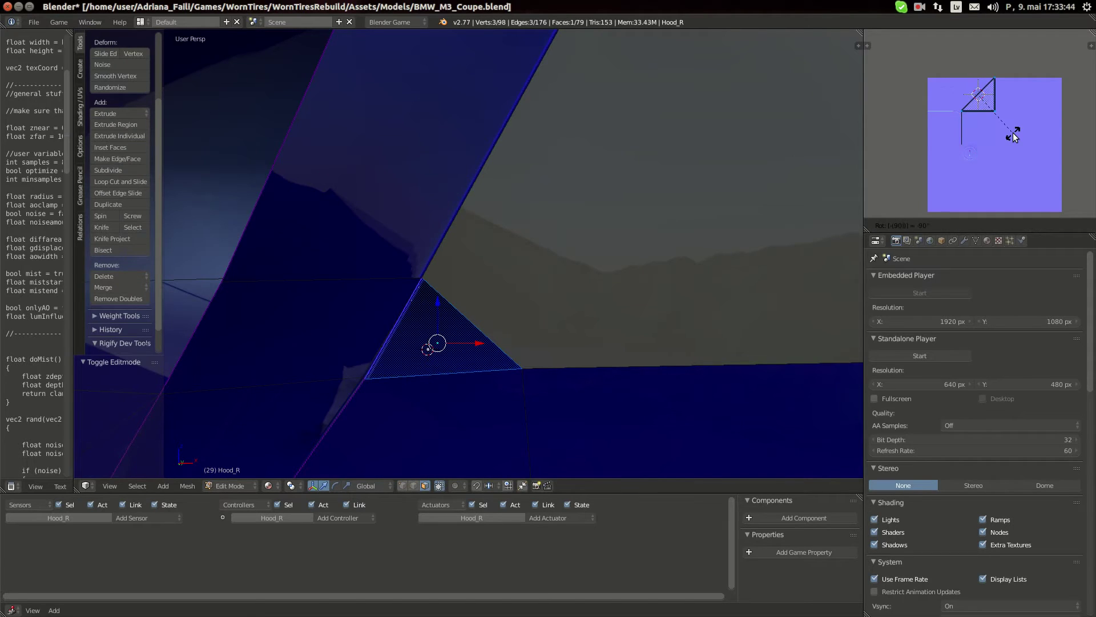
pyautogui.press('Return')
pyautogui.rightClick(1012, 80)
pyautogui.write('g')
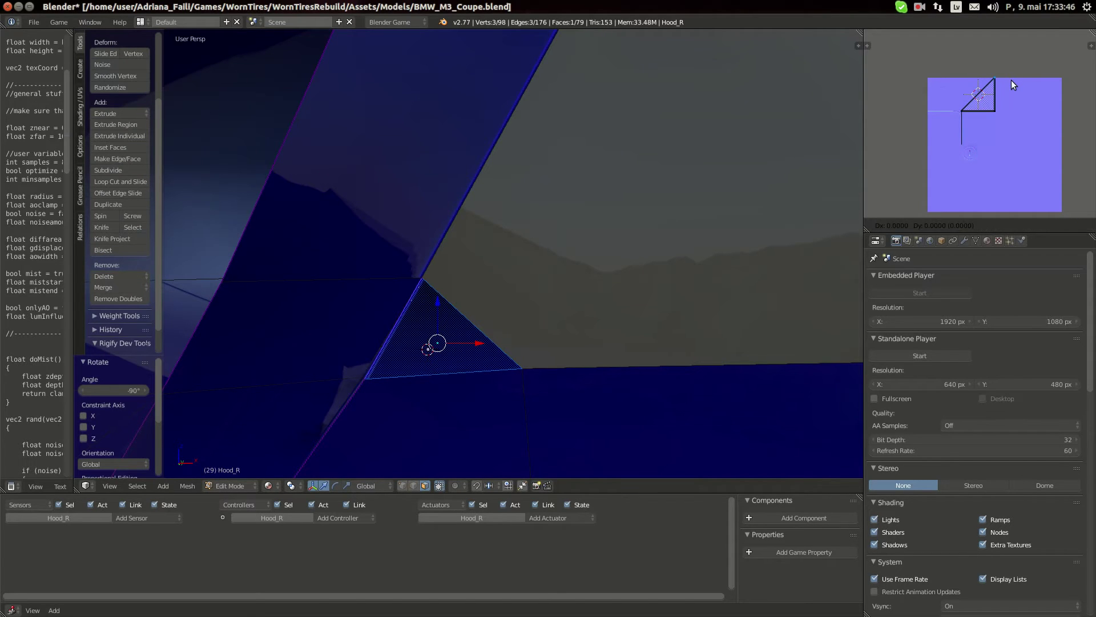
pyautogui.write('-.25')
pyautogui.press('Return')
# - Select all UVs of the triangular face and rotate them by -90 degrees so the gap follows the outer edge
pyautogui.press('a')
pyautogui.press('r')
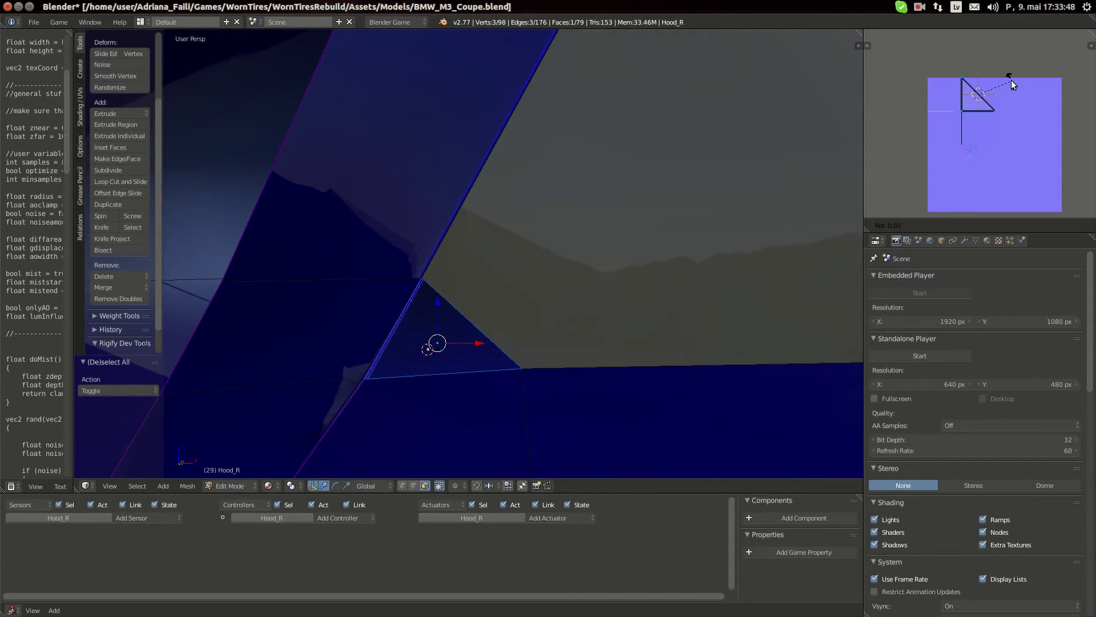
pyautogui.press('-')
pyautogui.press('9')
pyautogui.press('0')
pyautogui.press('Return')
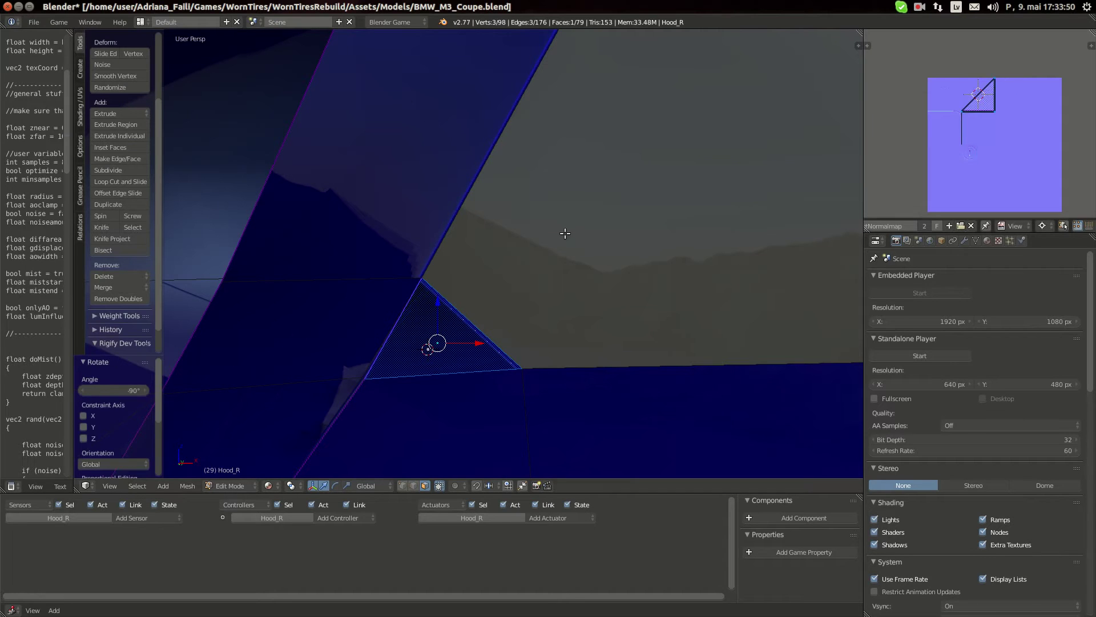
# - Select the entire trunk lid mesh and switch the UV pivot point away from the 2D cursor
pyautogui.press('a')
pyautogui.press('a')
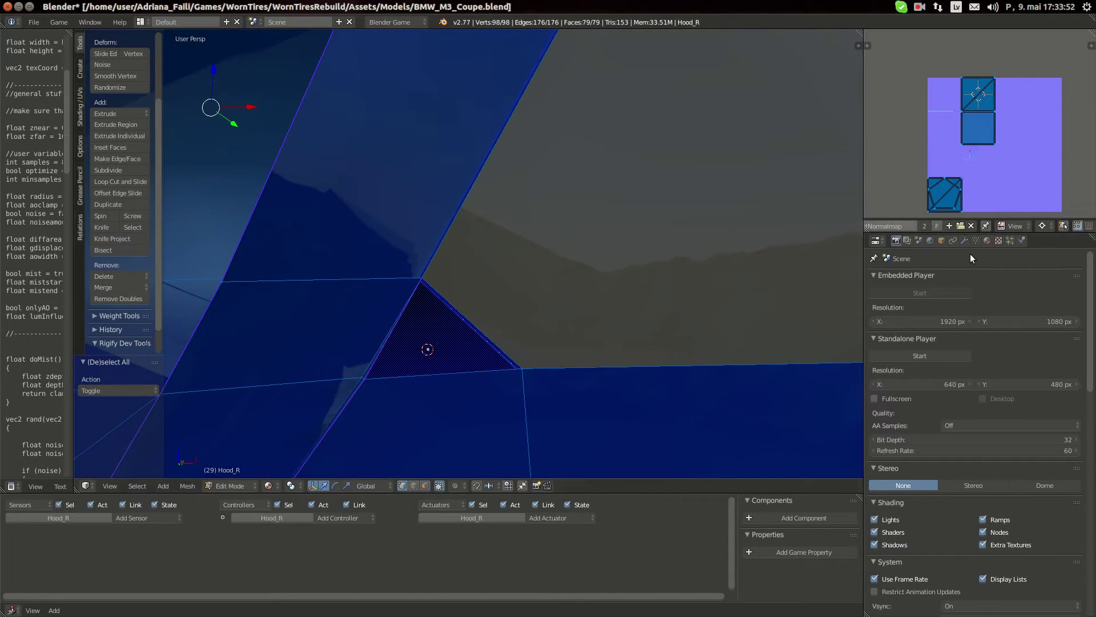
pyautogui.click(1047, 225)
pyautogui.click(1005, 197)
pyautogui.scroll(-11, 497, 345)
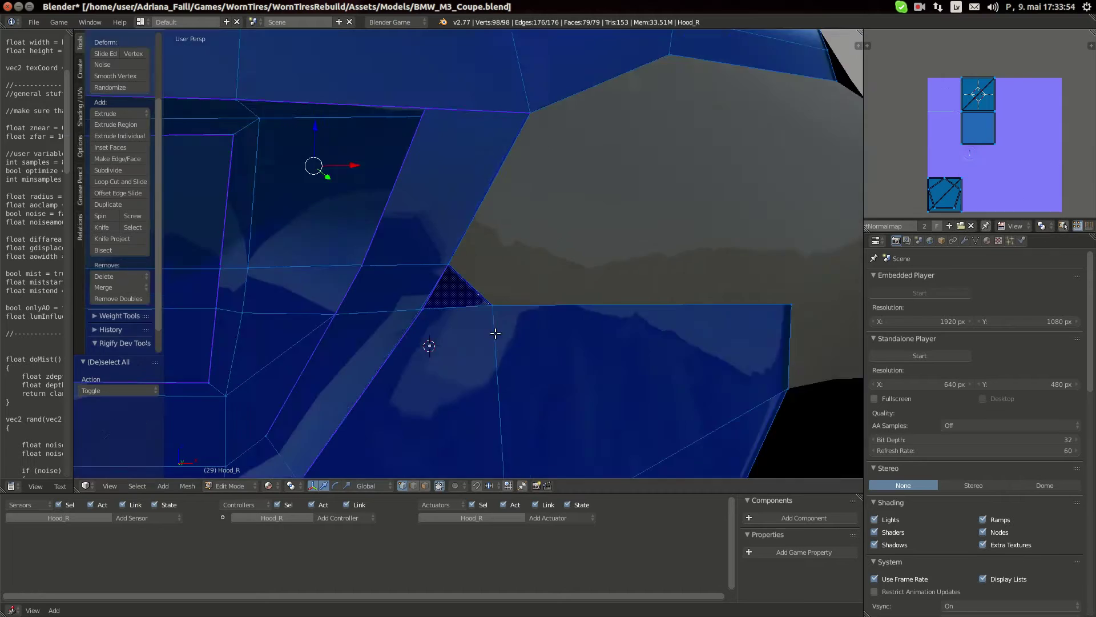
# - Return to Object Mode, deselect everything and compare the car's rear with the BMW M3 reference photo in Chromium
pyautogui.press('Tab')
pyautogui.moveTo(400, 356); pyautogui.dragTo(500, 375, button='middle')
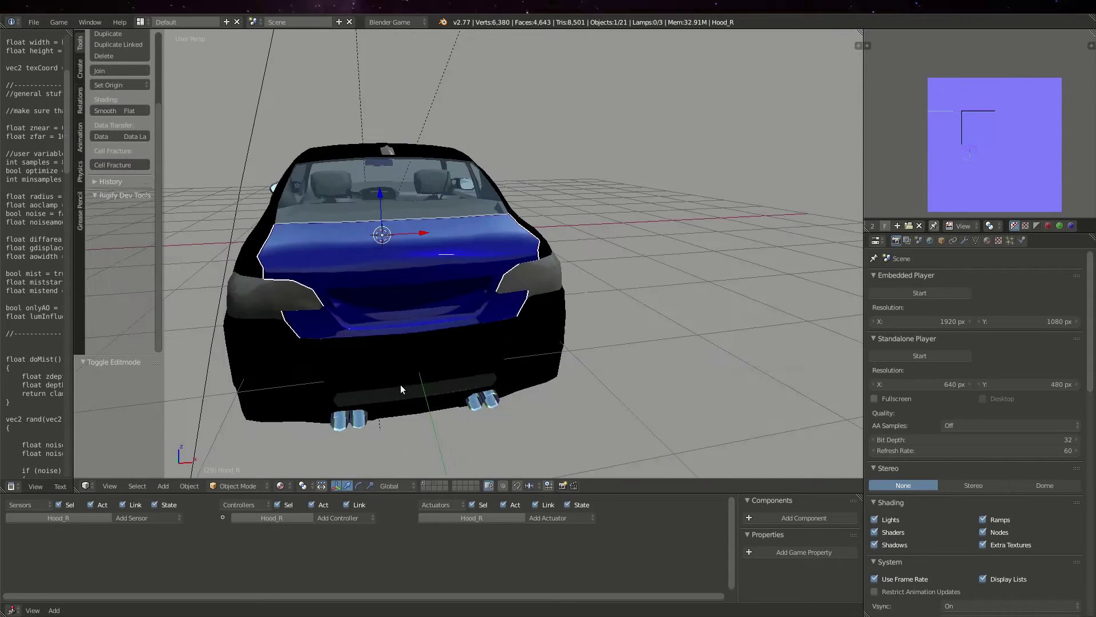
pyautogui.moveTo(458, 357); pyautogui.dragTo(422, 374, button='middle')
pyautogui.press('g')
pyautogui.rightClick(418, 288)
pyautogui.moveTo(417, 287)
pyautogui.mouseDown(button='middle')
pyautogui.moveTo(393, 341)
pyautogui.moveTo(443, 310)
pyautogui.moveTo(520, 295)
pyautogui.moveTo(410, 306)
pyautogui.mouseUp(button='middle')
pyautogui.scroll(-2, 394, 342)
pyautogui.press('a')
pyautogui.click(12, 92)
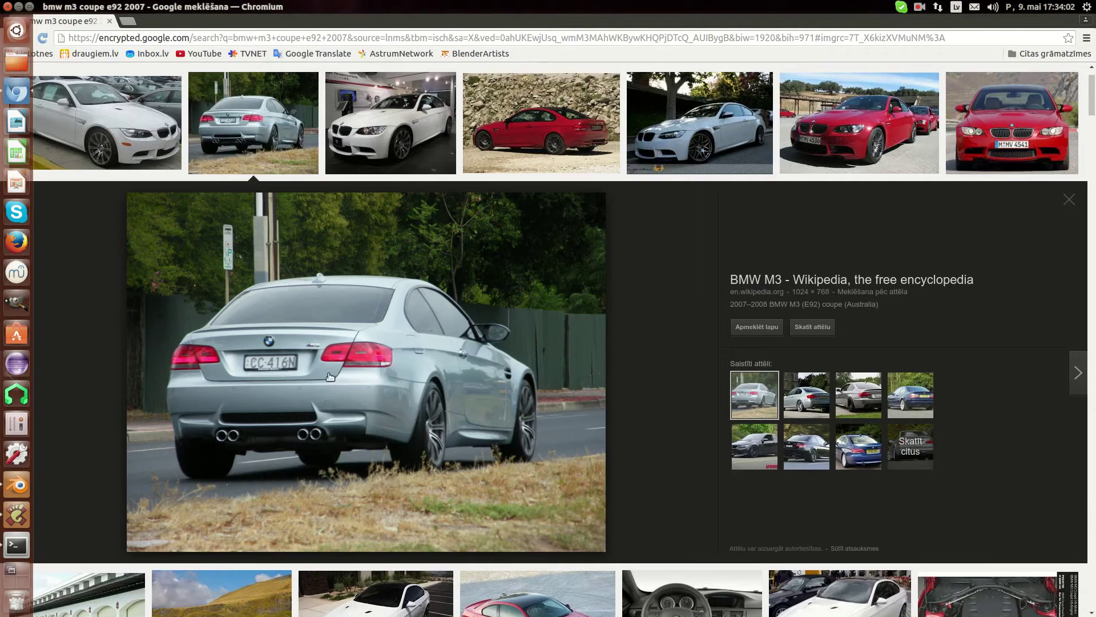
pyautogui.click(12, 484)
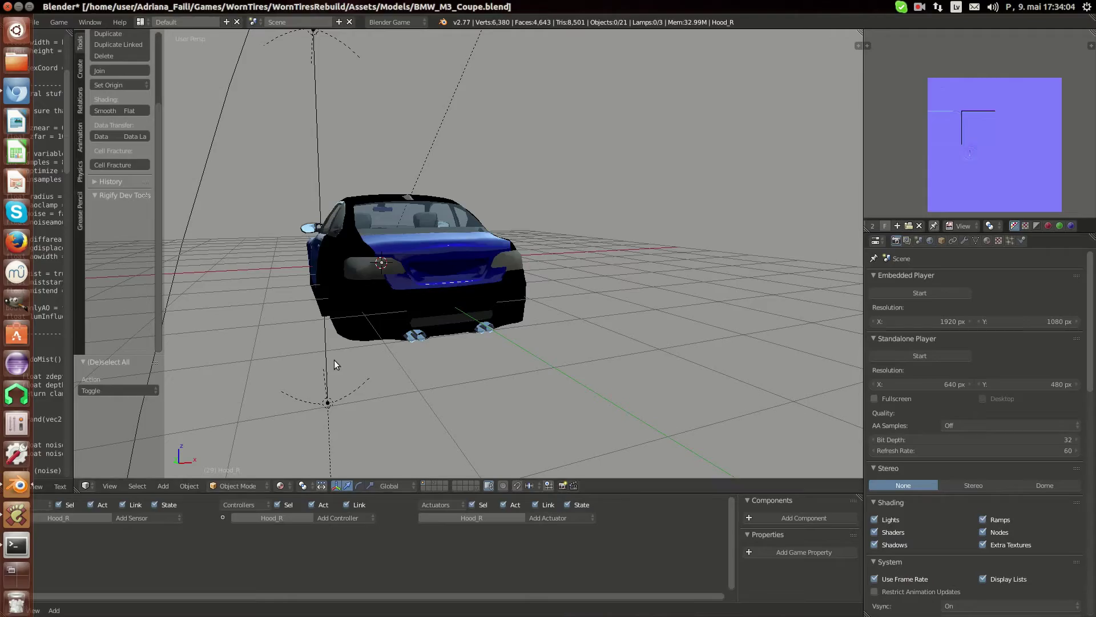
# - Open the rear bumper in Edit Mode and remove doubles from its entire mesh with a merge distance of 0.0001
pyautogui.rightClick(423, 328)
pyautogui.press('Tab')
pyautogui.scroll(3, 422, 329)
pyautogui.moveTo(422, 328); pyautogui.dragTo(454, 334, button='middle')
pyautogui.scroll(1, 454, 333)
pyautogui.scroll(1, 466, 464)
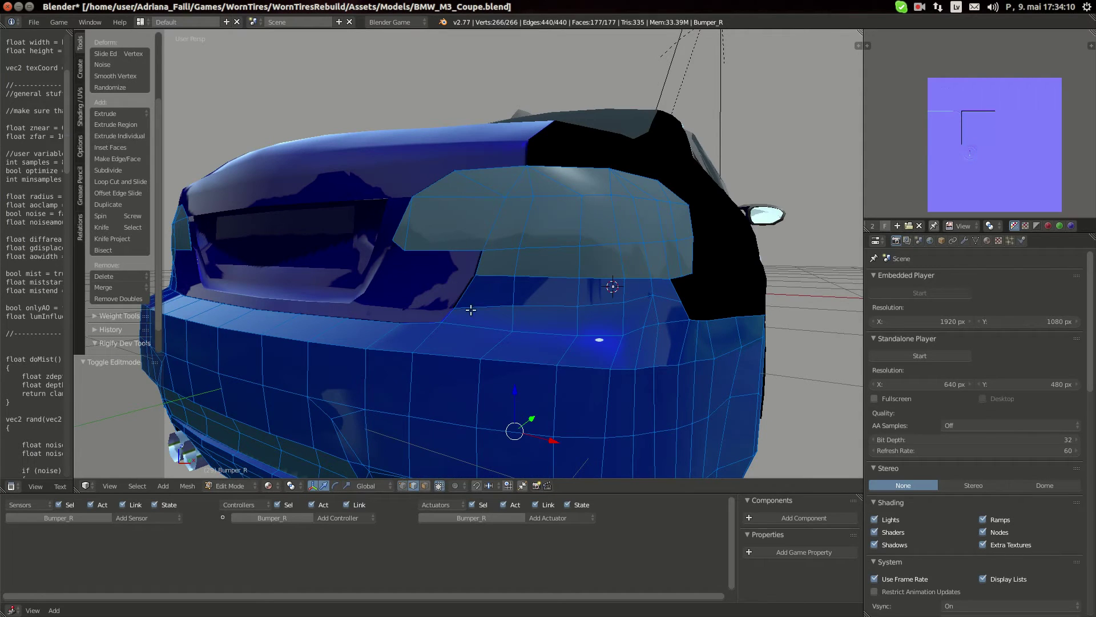
pyautogui.scroll(-4, 445, 328)
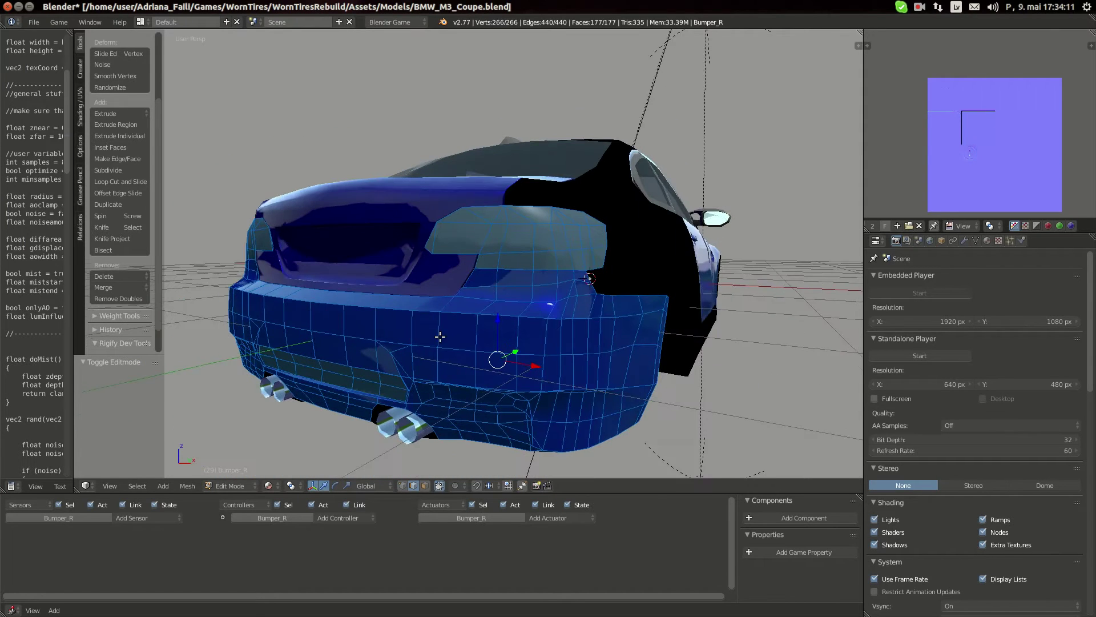
pyautogui.click(120, 298)
# - Select the two edges dividing the bumper mesh's tail light area and compare them with the reference photo in Chromium
pyautogui.scroll(1, 476, 251)
pyautogui.rightClick(495, 245)
pyautogui.keyDown('shift'); pyautogui.rightClick(517, 214); pyautogui.keyUp('shift')
pyautogui.moveTo(602, 354); pyautogui.dragTo(591, 346, button='middle')
pyautogui.click(16, 94)
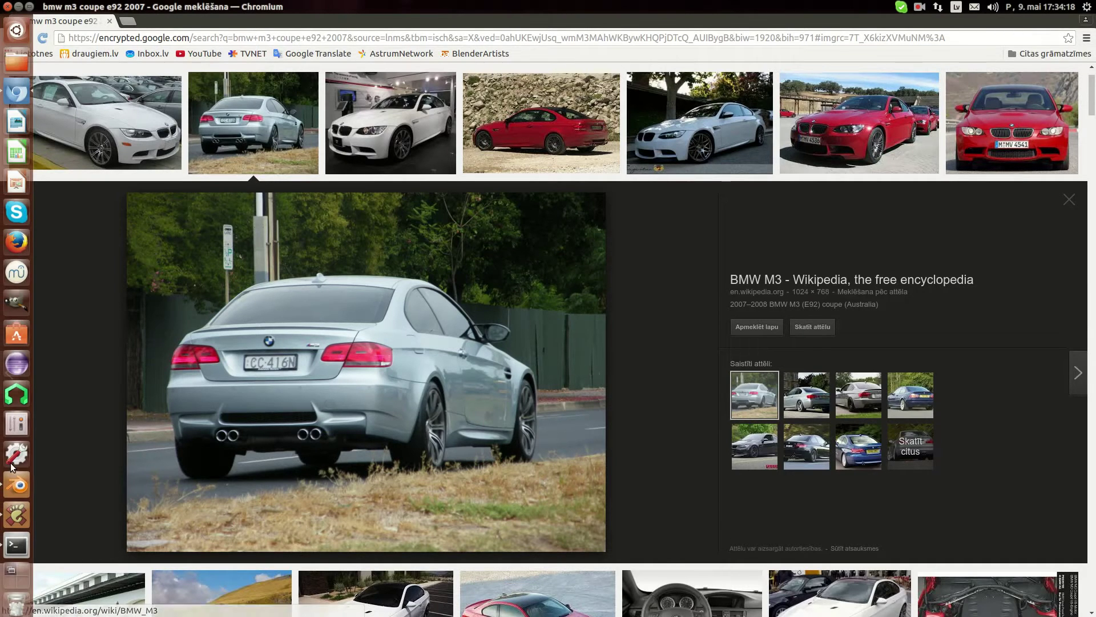
pyautogui.click(13, 482)
pyautogui.scroll(1, 639, 385)
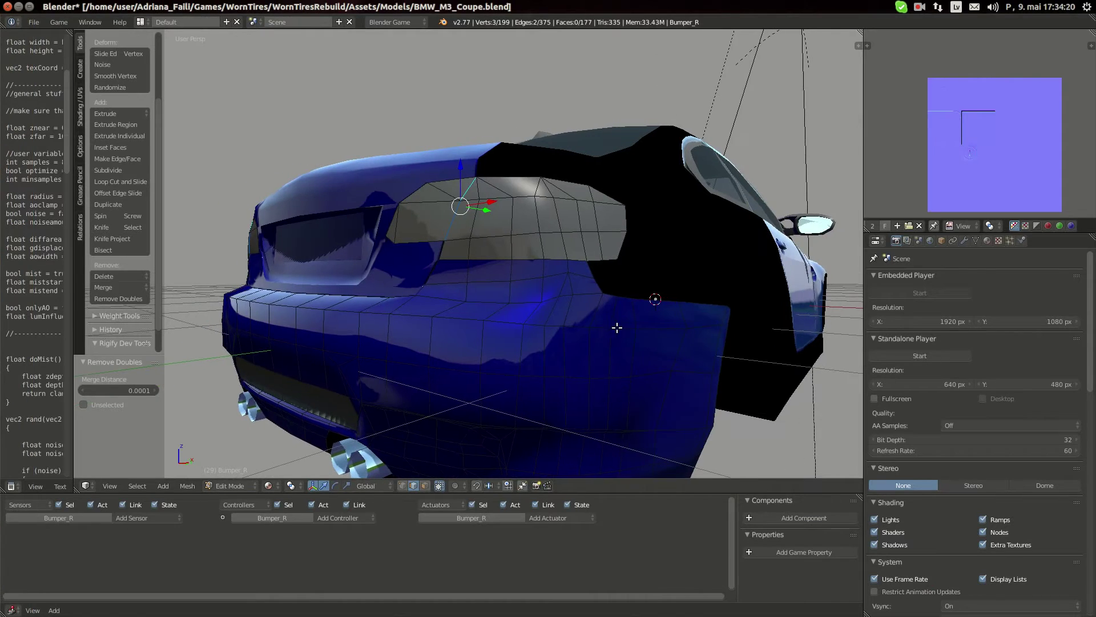
# - Add the chain of edges along the bumper's upper crease to the selection and check it against the reference photo
pyautogui.keyDown('shift'); pyautogui.rightClick(580, 332); pyautogui.keyUp('shift')
pyautogui.keyDown('shift'); pyautogui.rightClick(568, 328); pyautogui.keyUp('shift')
pyautogui.keyDown('shift'); pyautogui.rightClick(545, 326); pyautogui.keyUp('shift')
pyautogui.keyDown('shift'); pyautogui.rightClick(508, 319); pyautogui.keyUp('shift')
pyautogui.keyDown('shift'); pyautogui.rightClick(495, 317); pyautogui.keyUp('shift')
pyautogui.keyDown('shift'); pyautogui.rightClick(451, 315); pyautogui.keyUp('shift')
pyautogui.keyDown('shift'); pyautogui.rightClick(409, 313); pyautogui.keyUp('shift')
pyautogui.keyDown('shift'); pyautogui.rightClick(326, 313); pyautogui.keyUp('shift')
pyautogui.keyDown('shift'); pyautogui.rightClick(331, 310); pyautogui.keyUp('shift')
pyautogui.keyDown('shift'); pyautogui.rightClick(298, 308); pyautogui.keyUp('shift')
pyautogui.keyDown('shift'); pyautogui.rightClick(274, 305); pyautogui.keyUp('shift')
pyautogui.moveTo(1, 286)
pyautogui.click(14, 91)
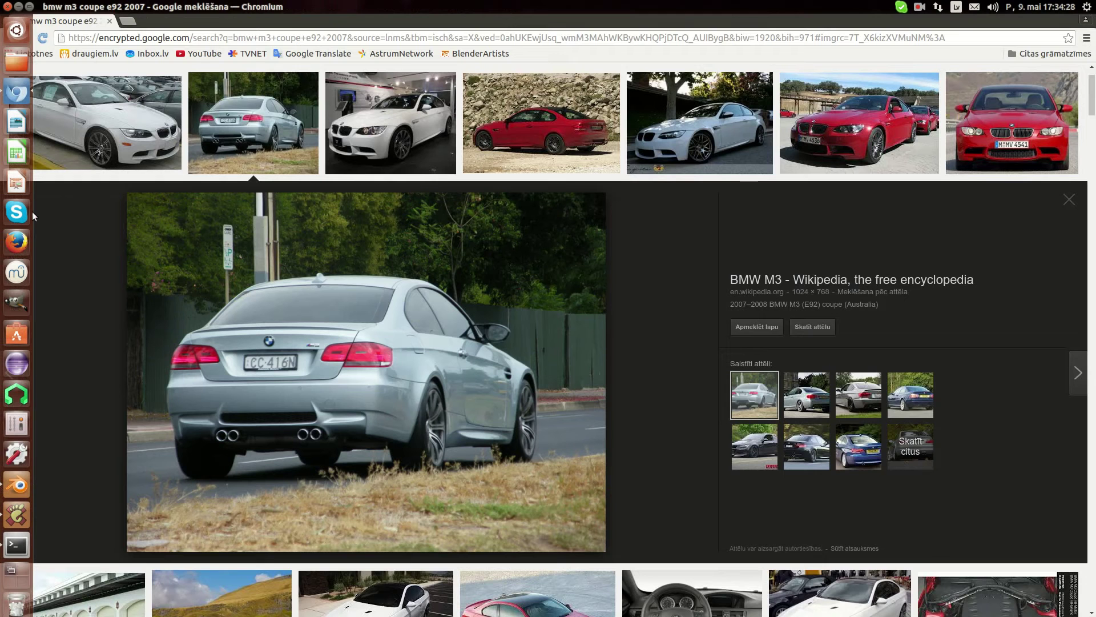
pyautogui.click(16, 485)
# - Add the lower crease edges running from the bumper's side around its rear corner to the selection, consulting the reference photo
pyautogui.moveTo(507, 375); pyautogui.dragTo(633, 360, button='middle')
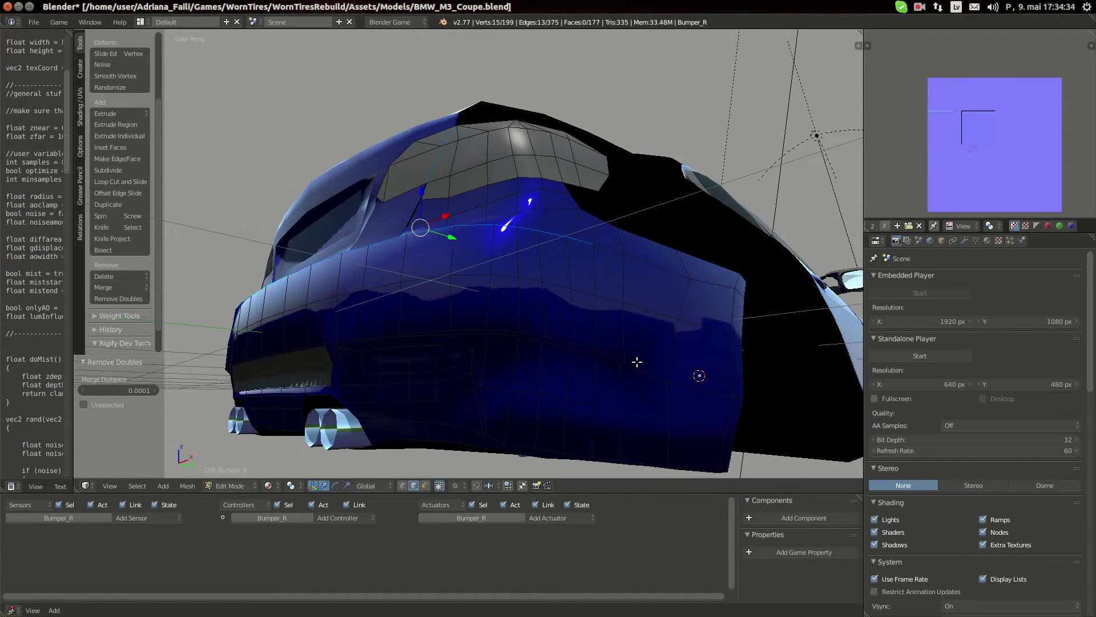
pyautogui.keyDown('shift'); pyautogui.rightClick(591, 345); pyautogui.keyUp('shift')
pyautogui.click(16, 93)
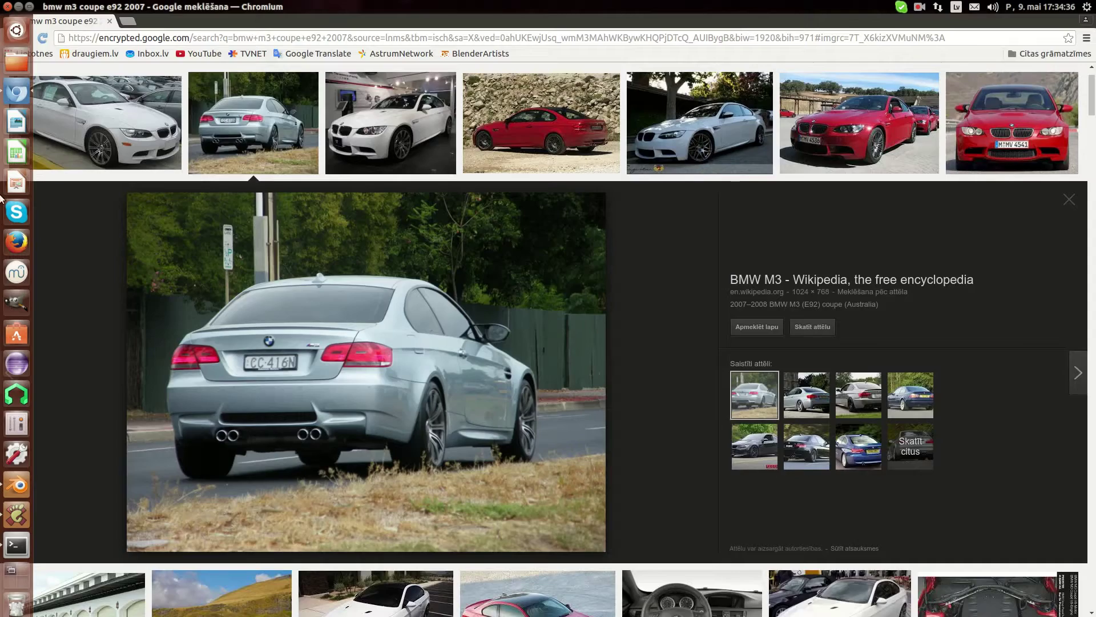
pyautogui.click(17, 485)
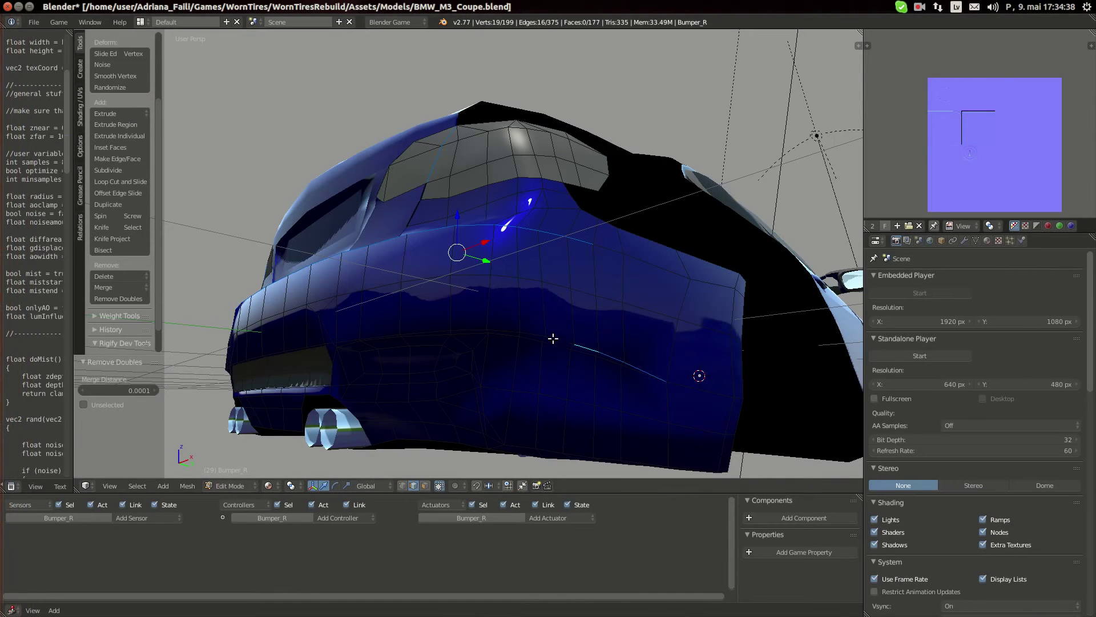
pyautogui.keyDown('shift'); pyautogui.rightClick(522, 334); pyautogui.keyUp('shift')
pyautogui.keyDown('shift'); pyautogui.rightClick(519, 340); pyautogui.keyUp('shift')
pyautogui.keyDown('shift'); pyautogui.rightClick(530, 335); pyautogui.keyUp('shift')
pyautogui.keyDown('shift'); pyautogui.rightClick(478, 326); pyautogui.keyUp('shift')
pyautogui.keyDown('shift'); pyautogui.rightClick(428, 325); pyautogui.keyUp('shift')
pyautogui.keyDown('shift'); pyautogui.rightClick(367, 334); pyautogui.keyUp('shift')
# - Extend the lower crease selection toward the central opening and compare it with the reference photo
pyautogui.moveTo(366, 335); pyautogui.dragTo(434, 345, button='middle')
pyautogui.scroll(2, 514, 358)
pyautogui.keyDown('shift'); pyautogui.rightClick(526, 373); pyautogui.keyUp('shift')
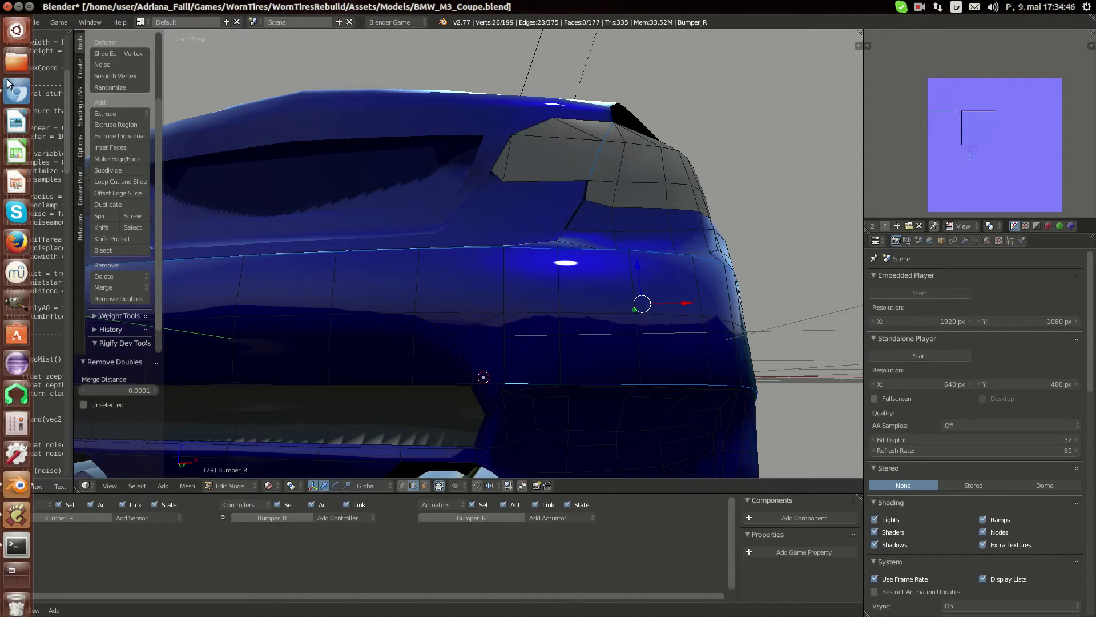
pyautogui.click(8, 85)
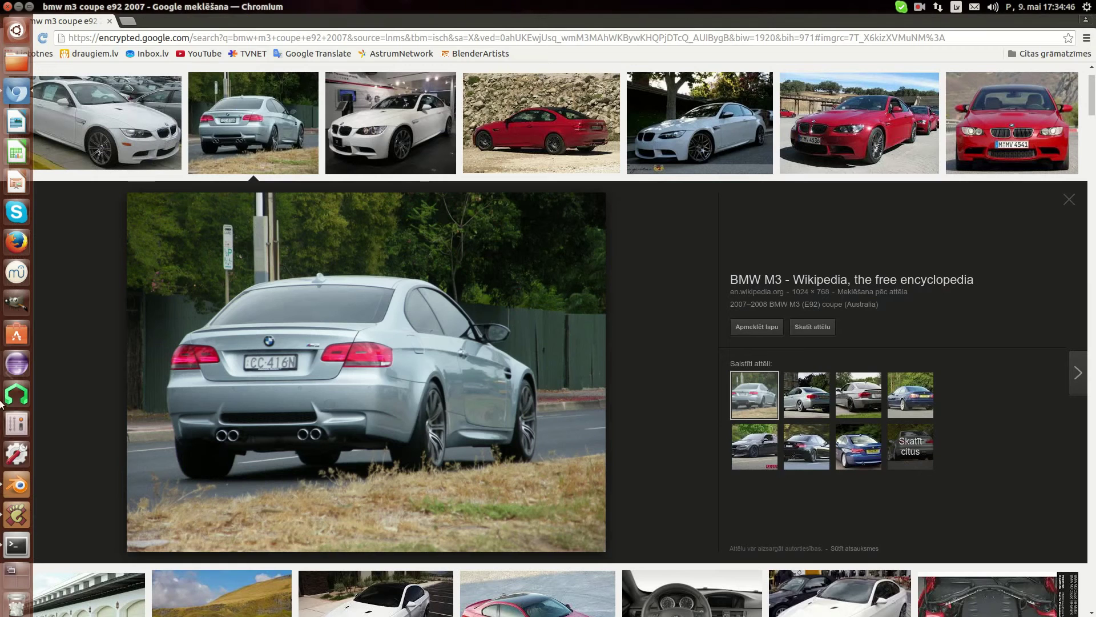
pyautogui.click(20, 481)
# - Add the edges along the upper border of the bumper's central opening to the selection and check the reference photo
pyautogui.moveTo(496, 372); pyautogui.dragTo(562, 360, button='middle')
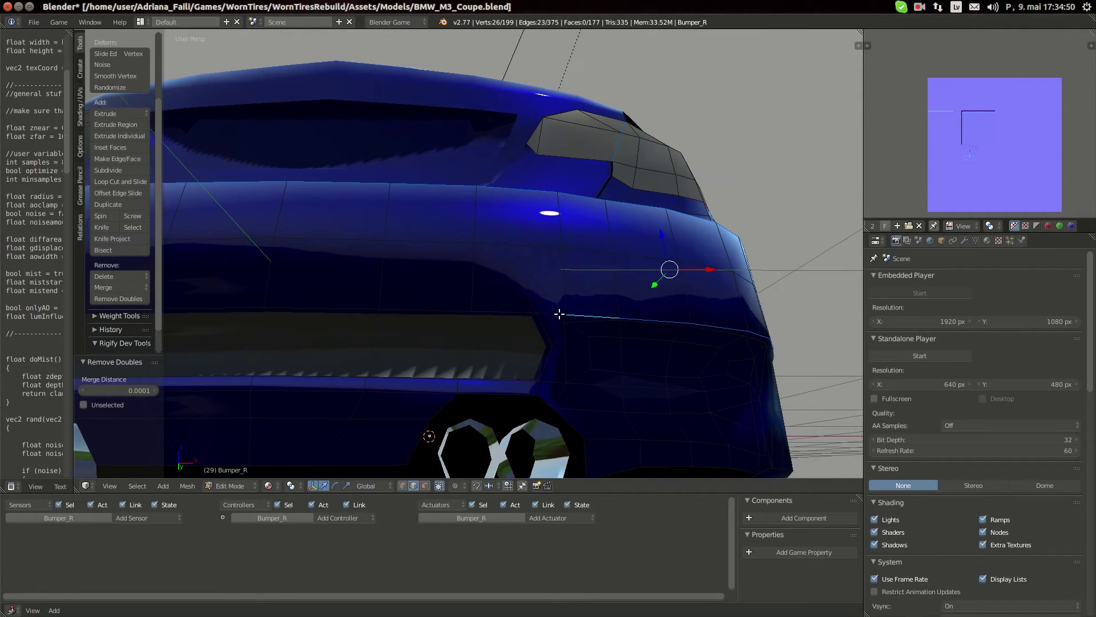
pyautogui.keyDown('shift'); pyautogui.rightClick(564, 340); pyautogui.keyUp('shift')
pyautogui.scroll(-3, 559, 340)
pyautogui.scroll(7, 419, 346)
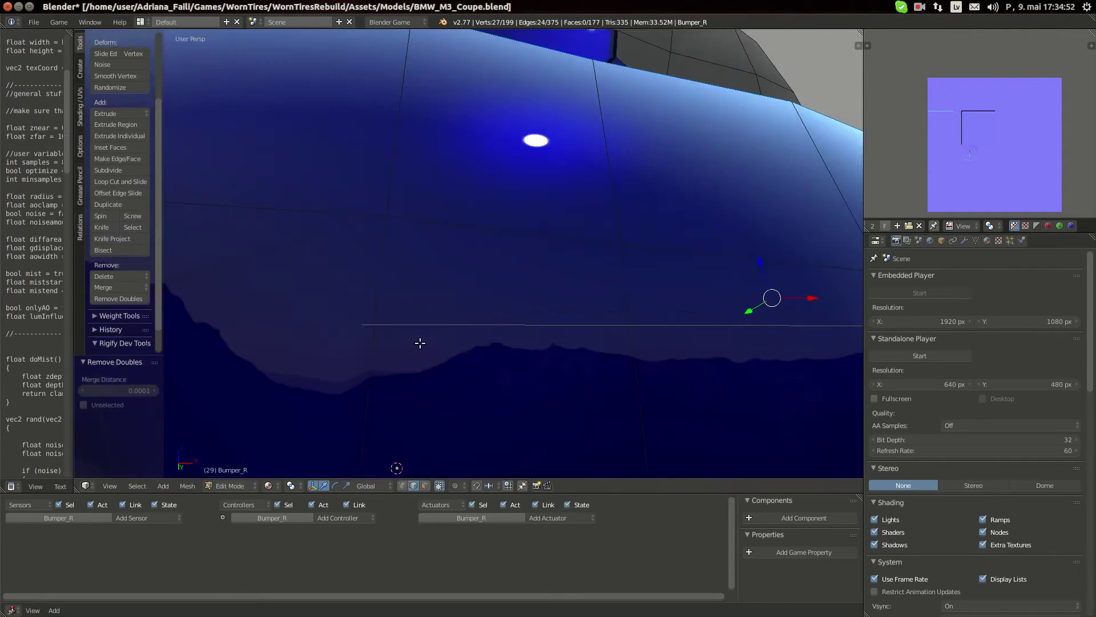
pyautogui.scroll(-3, 416, 344)
pyautogui.scroll(-2, 417, 343)
pyautogui.moveTo(336, 355); pyautogui.dragTo(712, 361, button='middle')
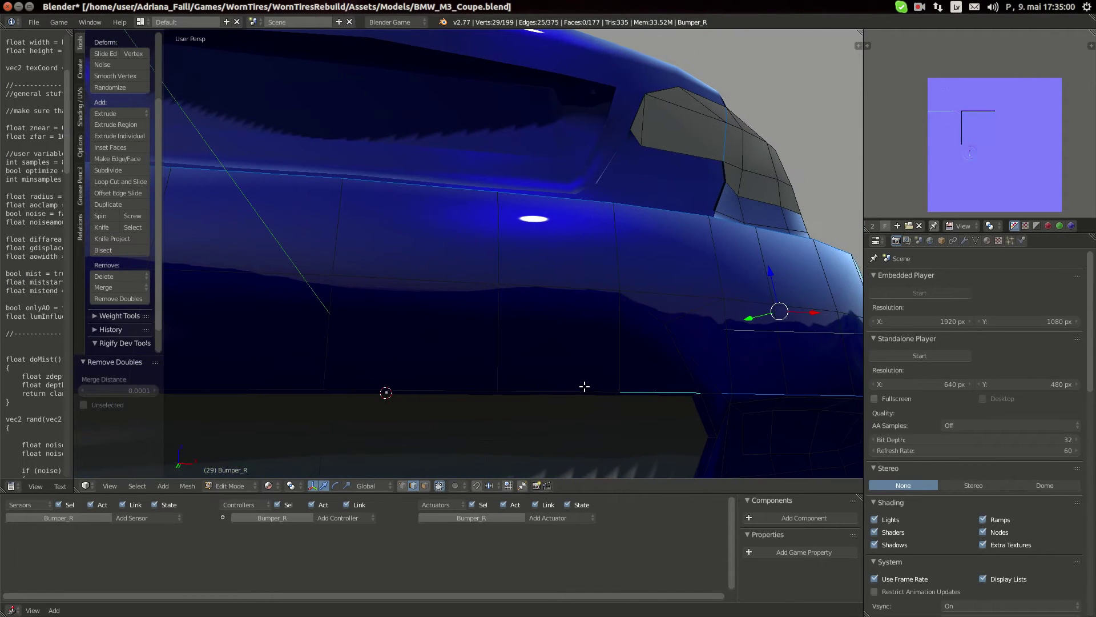
pyautogui.keyDown('shift'); pyautogui.rightClick(583, 387); pyautogui.keyUp('shift')
pyautogui.moveTo(436, 379); pyautogui.dragTo(398, 331, button='middle')
pyautogui.keyDown('shift'); pyautogui.rightClick(404, 322); pyautogui.keyUp('shift')
pyautogui.click(13, 85)
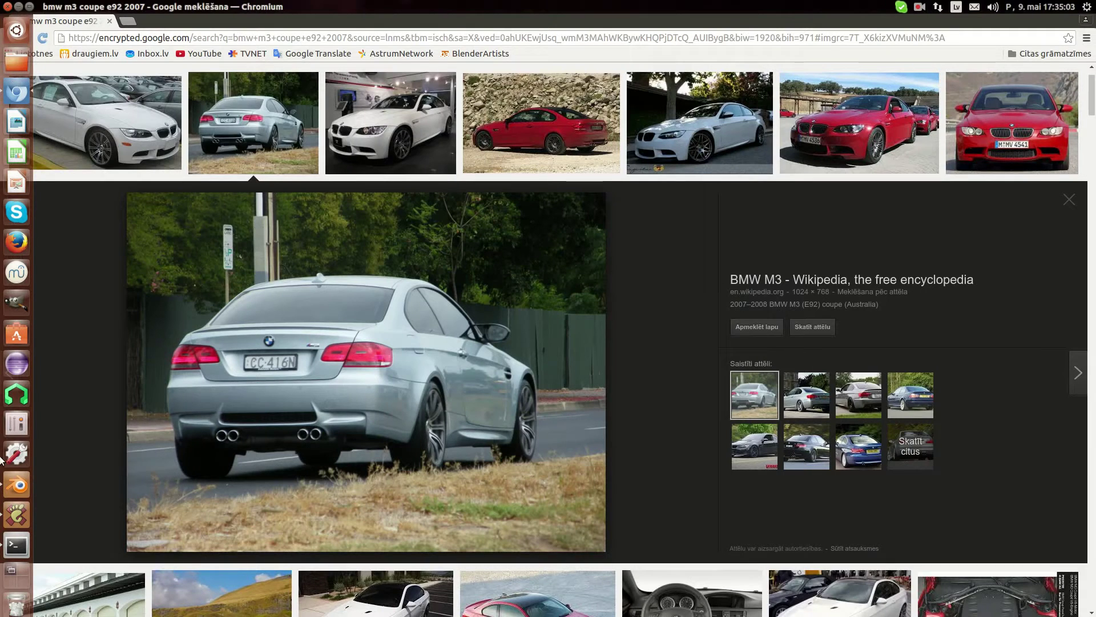
pyautogui.click(16, 486)
# - Add the slanted edge above the opening's end, the outer edges around that end and the adjoining lower edge to the selection
pyautogui.scroll(3, 626, 370)
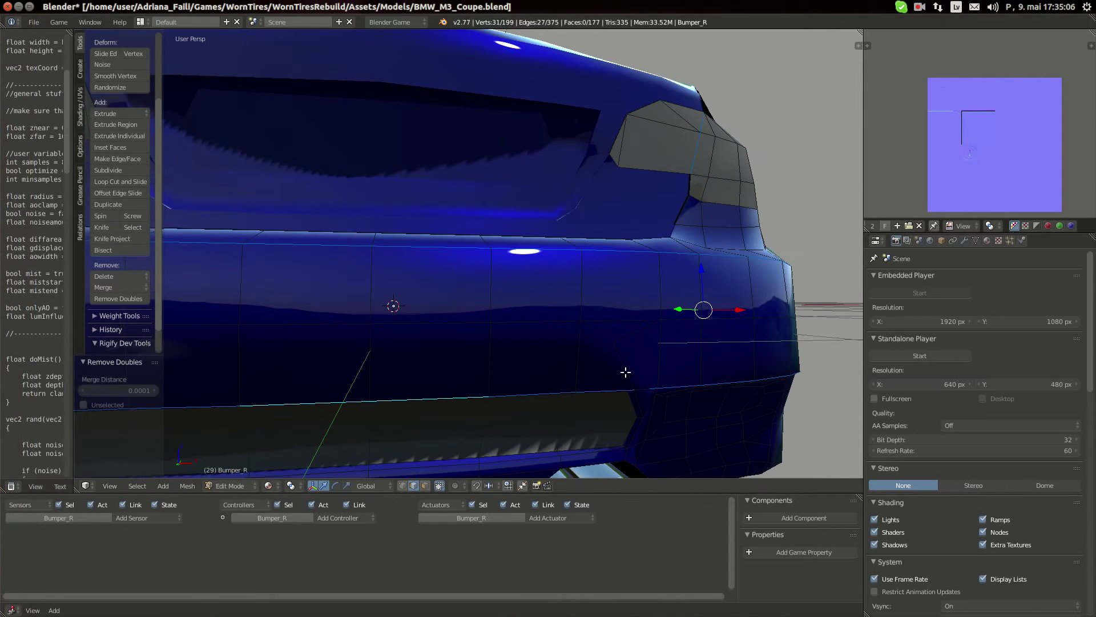
pyautogui.keyDown('shift'); pyautogui.rightClick(627, 370); pyautogui.keyUp('shift')
pyautogui.keyDown('shift'); pyautogui.rightClick(642, 418); pyautogui.keyUp('shift')
pyautogui.keyDown('shift'); pyautogui.rightClick(634, 435); pyautogui.keyUp('shift')
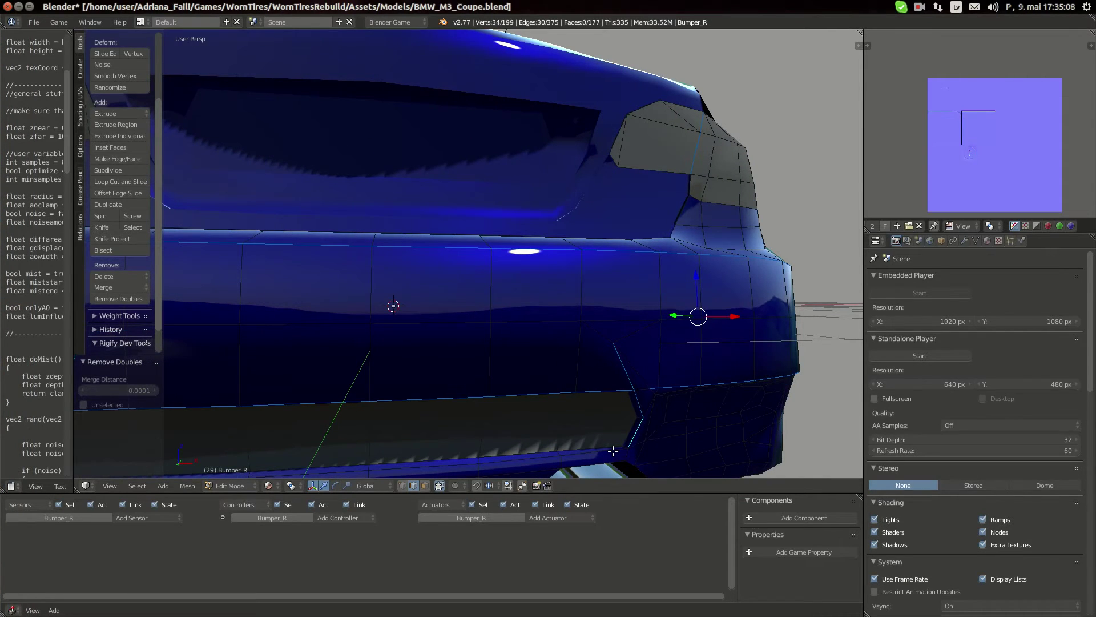
pyautogui.keyDown('shift'); pyautogui.rightClick(512, 461); pyautogui.keyUp('shift')
# - Correct the edge selection in the middle of the opening's lower border and compare it with the reference photo
pyautogui.scroll(-3, 512, 461)
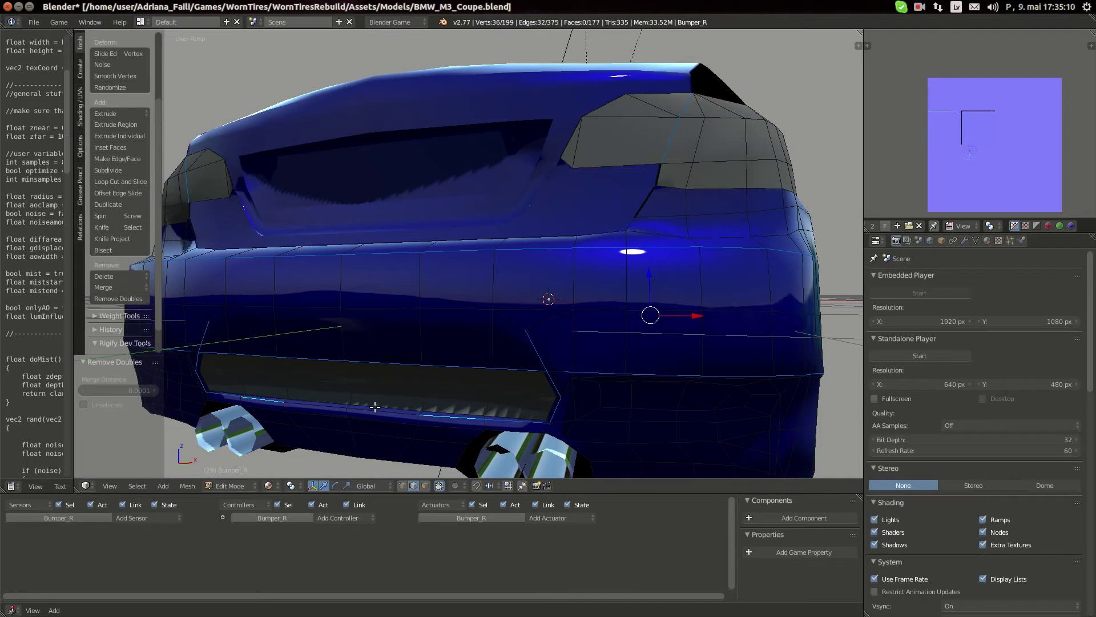
pyautogui.keyDown('alt'); pyautogui.keyDown('shift'); pyautogui.rightClick(369, 408); pyautogui.keyUp('shift'); pyautogui.keyUp('alt')
pyautogui.keyDown('shift'); pyautogui.rightClick(380, 413); pyautogui.keyUp('shift')
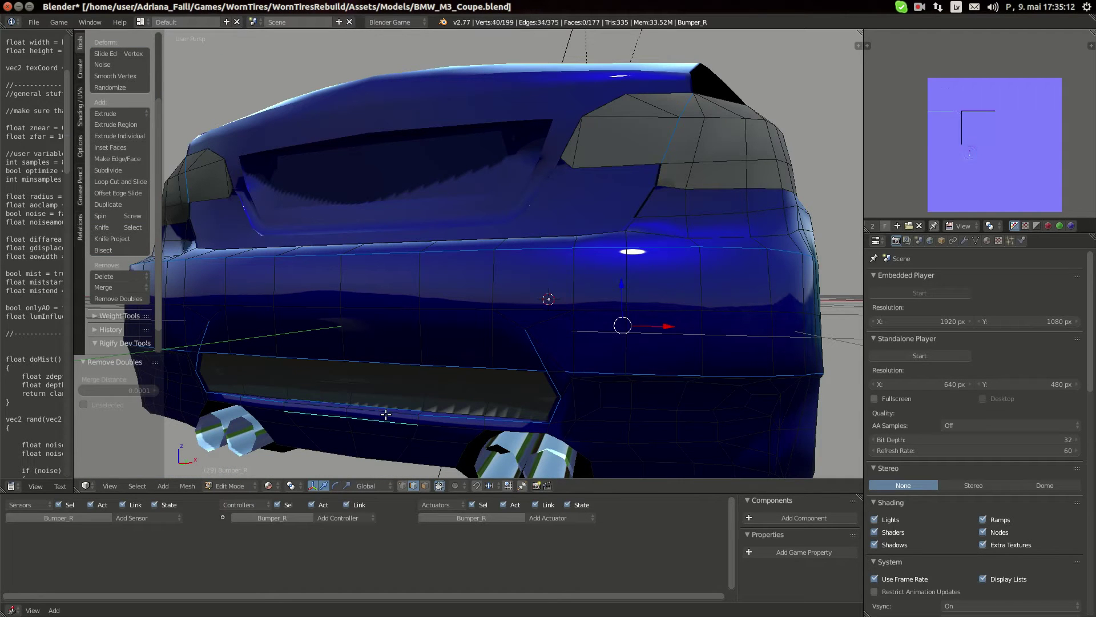
pyautogui.keyDown('shift'); pyautogui.rightClick(386, 415); pyautogui.keyUp('shift')
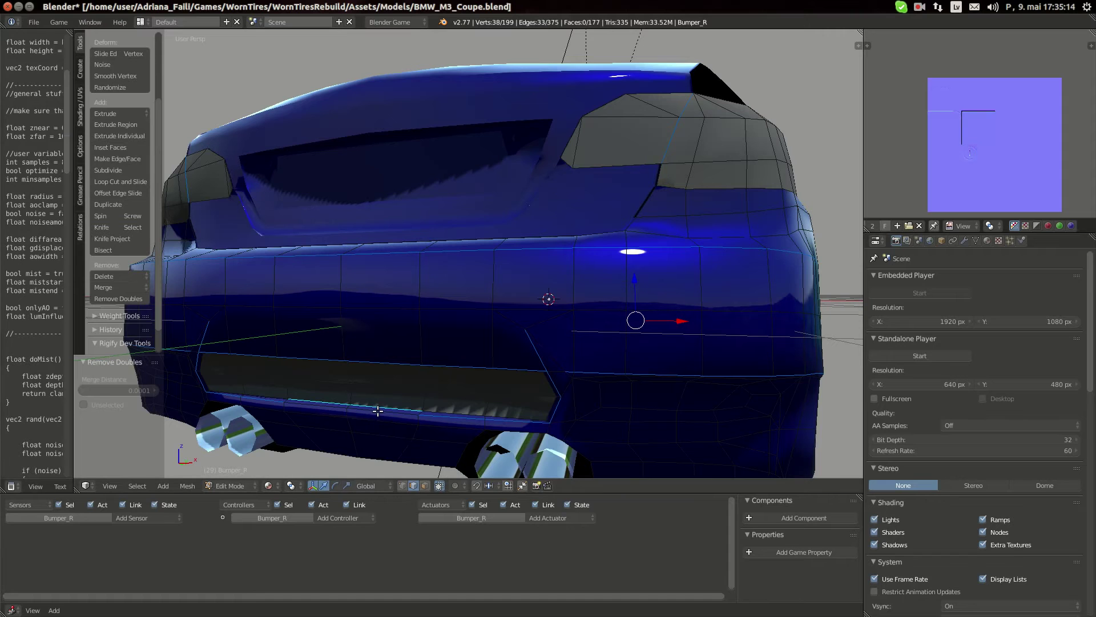
pyautogui.keyDown('shift'); pyautogui.rightClick(387, 403); pyautogui.keyUp('shift')
pyautogui.moveTo(5, 119)
pyautogui.click(6, 98)
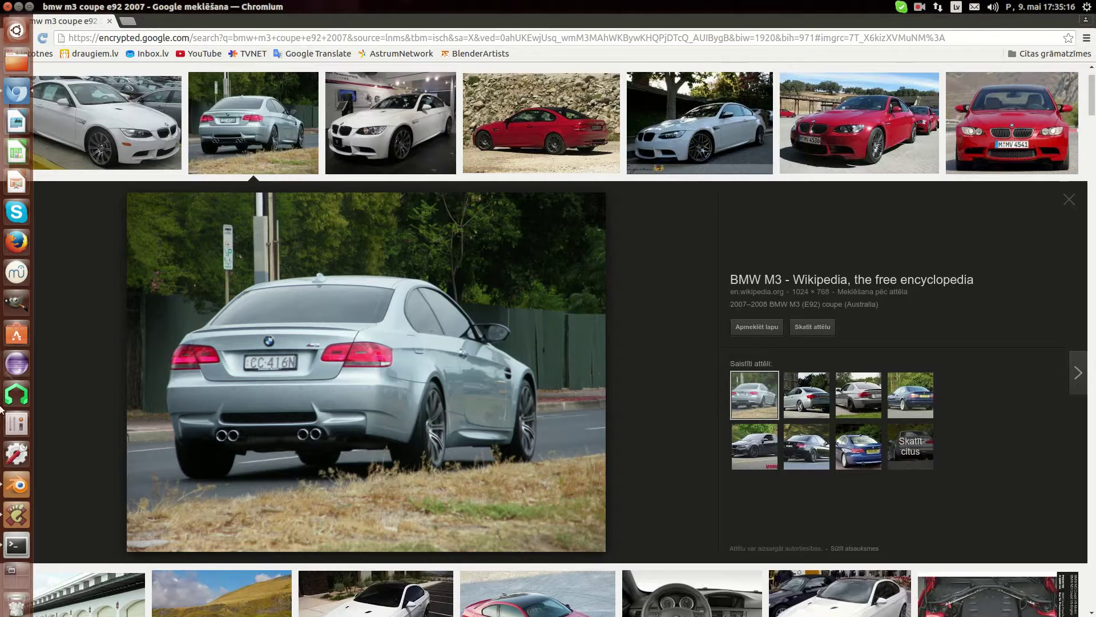
pyautogui.click(19, 489)
# - Extend the selection around the inner rim of the central opening's end and along its borders using shortest edge paths
pyautogui.scroll(4, 605, 421)
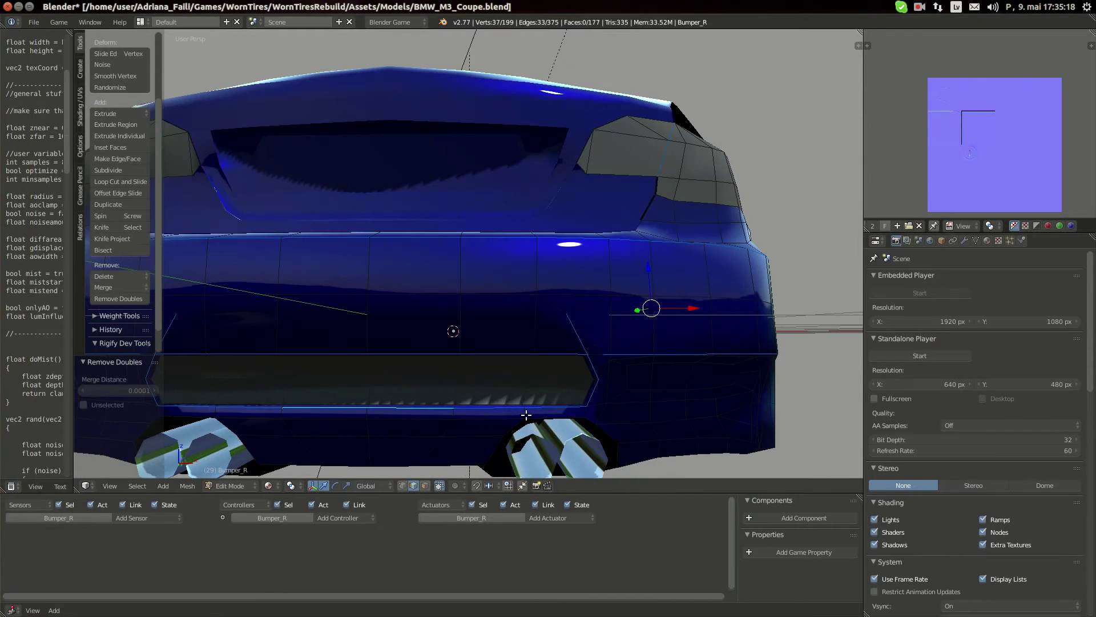
pyautogui.moveTo(604, 421); pyautogui.dragTo(632, 336, button='middle')
pyautogui.keyDown('shift'); pyautogui.rightClick(648, 390); pyautogui.keyUp('shift')
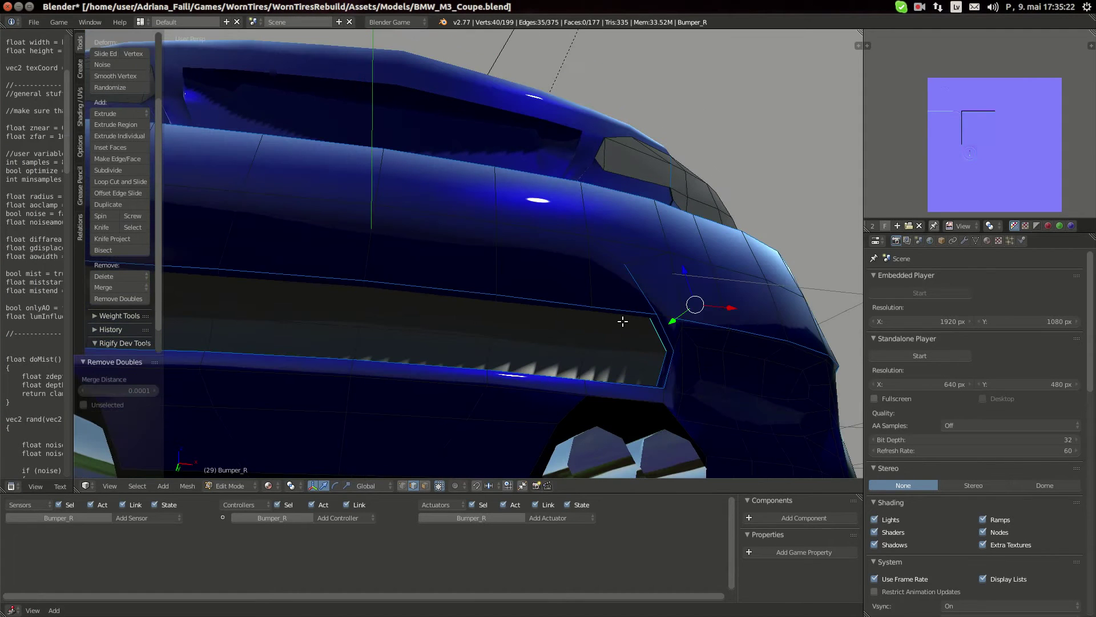
pyautogui.keyDown('ctrl'); pyautogui.rightClick(554, 312); pyautogui.keyUp('ctrl')
pyautogui.moveTo(471, 358); pyautogui.dragTo(511, 413, button='middle')
pyautogui.keyDown('ctrl'); pyautogui.rightClick(598, 436); pyautogui.keyUp('ctrl')
pyautogui.keyDown('ctrl'); pyautogui.rightClick(541, 437); pyautogui.keyUp('ctrl')
pyautogui.keyDown('ctrl'); pyautogui.rightClick(484, 443); pyautogui.keyUp('ctrl')
pyautogui.scroll(-2, 452, 442)
pyautogui.moveTo(453, 436); pyautogui.dragTo(480, 437, button='middle')
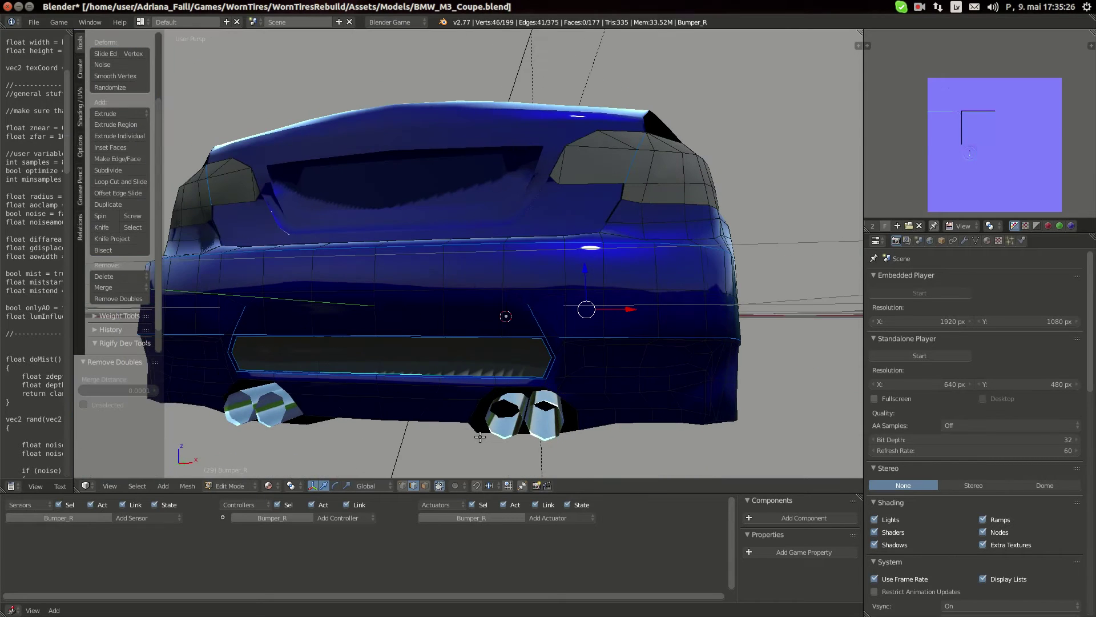
# - Compare the rear bumper's opening and corner with the BMW M3 reference photo
pyautogui.moveTo(1, 221)
pyautogui.click(17, 93)
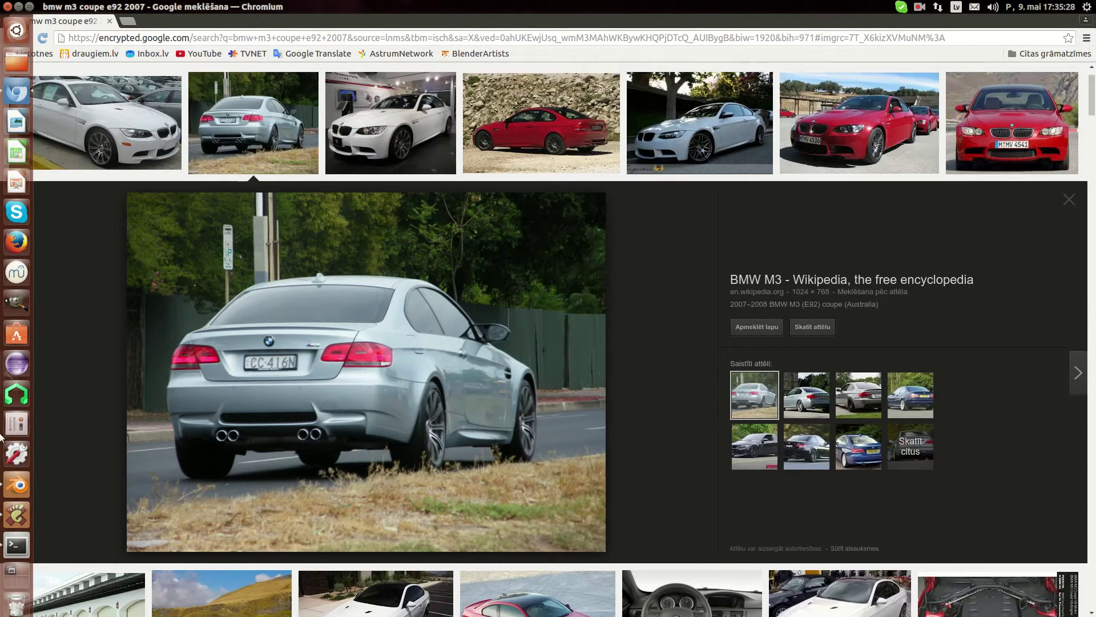
pyautogui.click(20, 486)
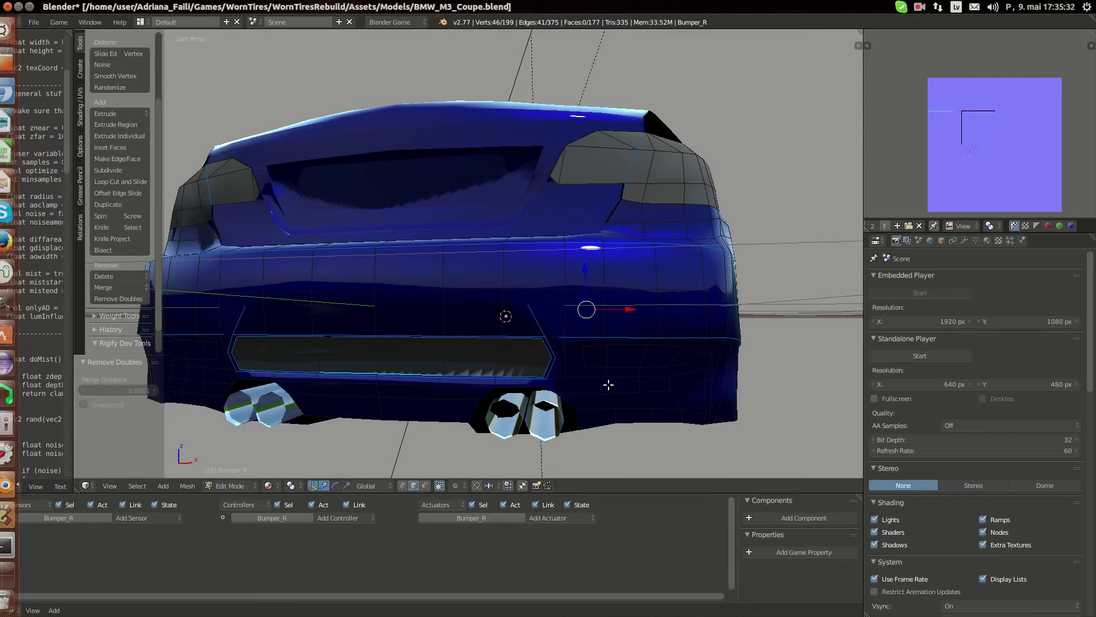
pyautogui.moveTo(607, 384); pyautogui.dragTo(553, 384, button='middle')
pyautogui.moveTo(5, 156)
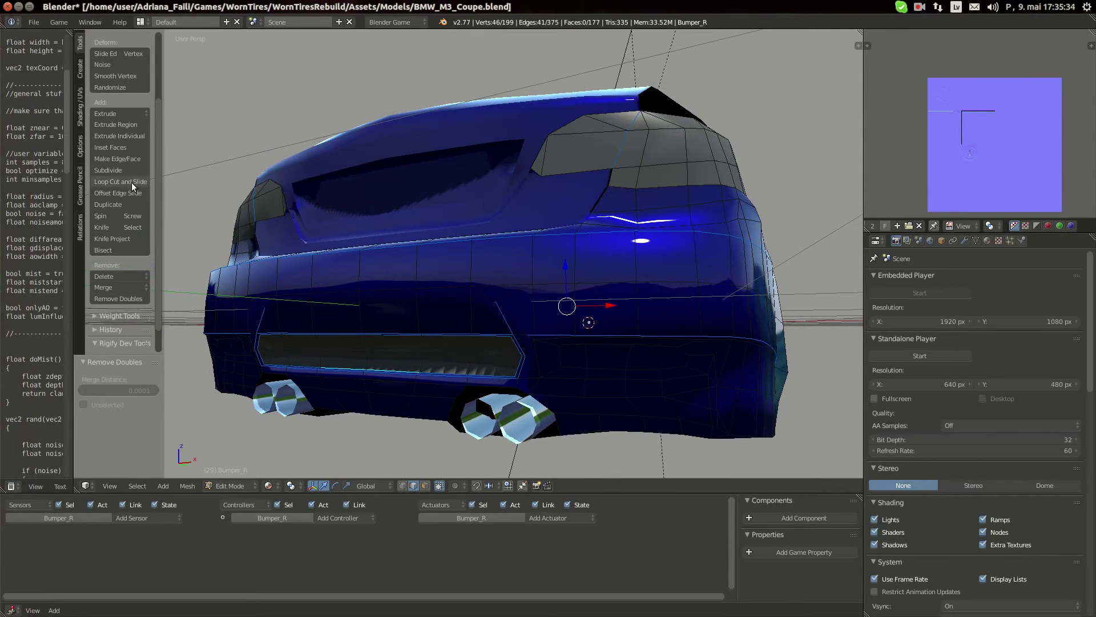
pyautogui.click(924, 7)
pyautogui.click(932, 34)
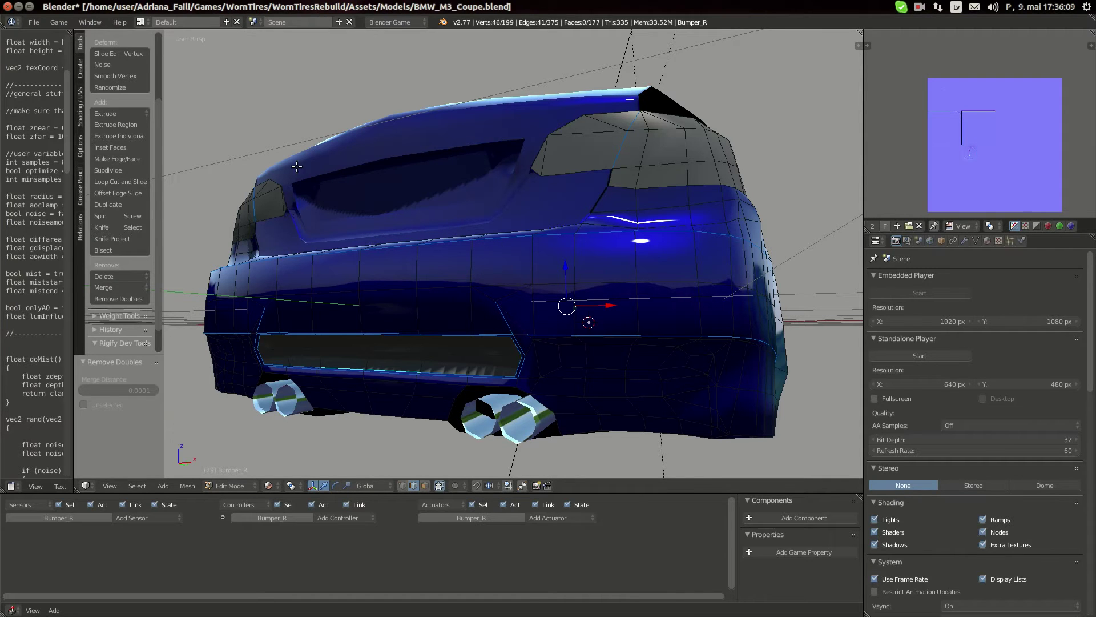
pyautogui.moveTo(13, 47)
pyautogui.click(11, 90)
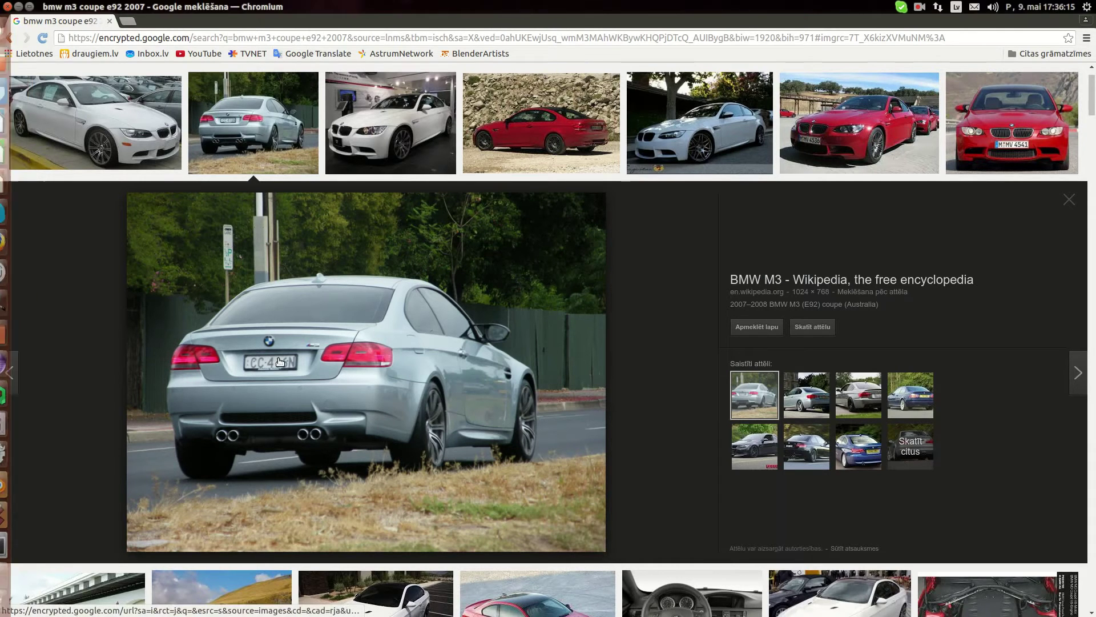
pyautogui.click(11, 486)
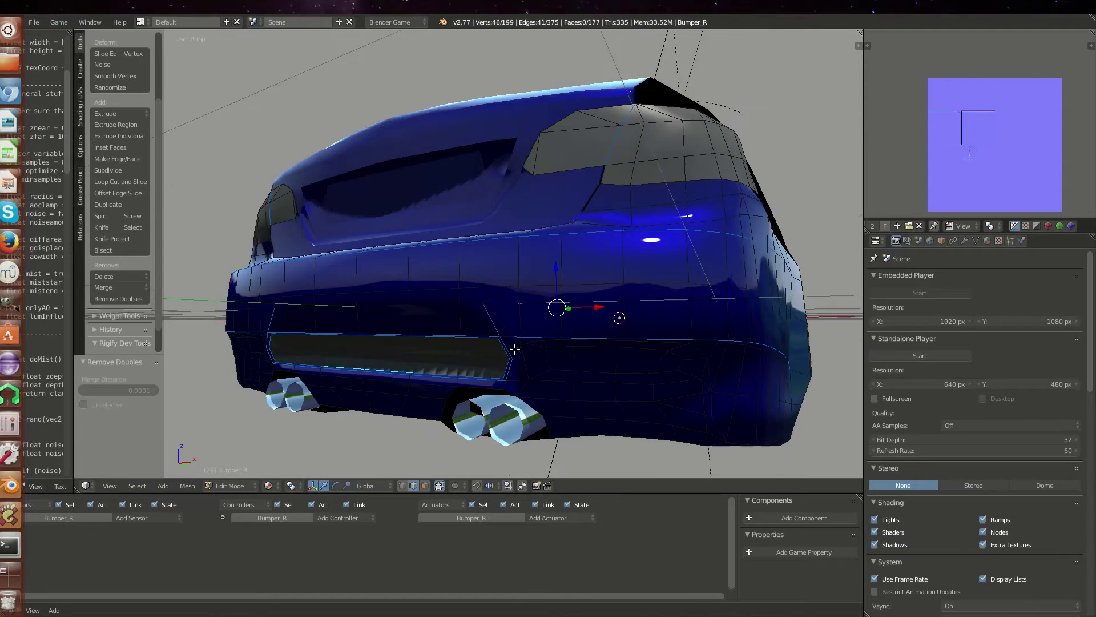
# - Add the edges running down the bumper's side end near the wheel arch to the selection, checking them against the reference photo
pyautogui.moveTo(645, 351); pyautogui.dragTo(530, 354, button='middle')
pyautogui.scroll(-3, 675, 370)
pyautogui.keyDown('shift'); pyautogui.moveTo(675, 369); pyautogui.dragTo(574, 364, button='middle'); pyautogui.keyUp('shift')
pyautogui.click(16, 92)
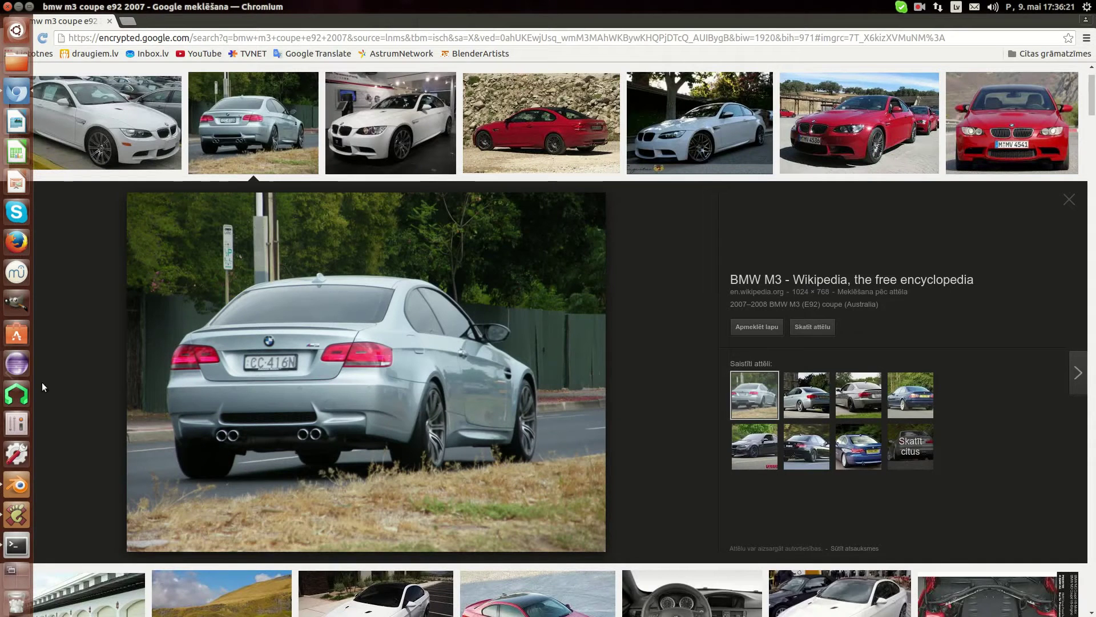
pyautogui.click(16, 486)
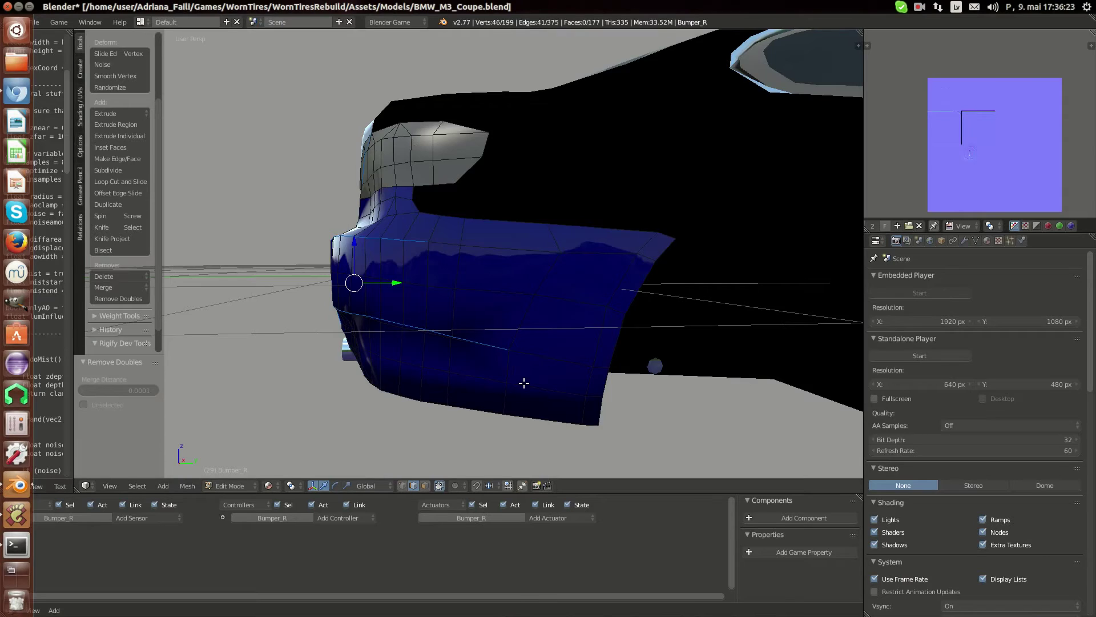
pyautogui.keyDown('shift'); pyautogui.rightClick(642, 250); pyautogui.keyUp('shift')
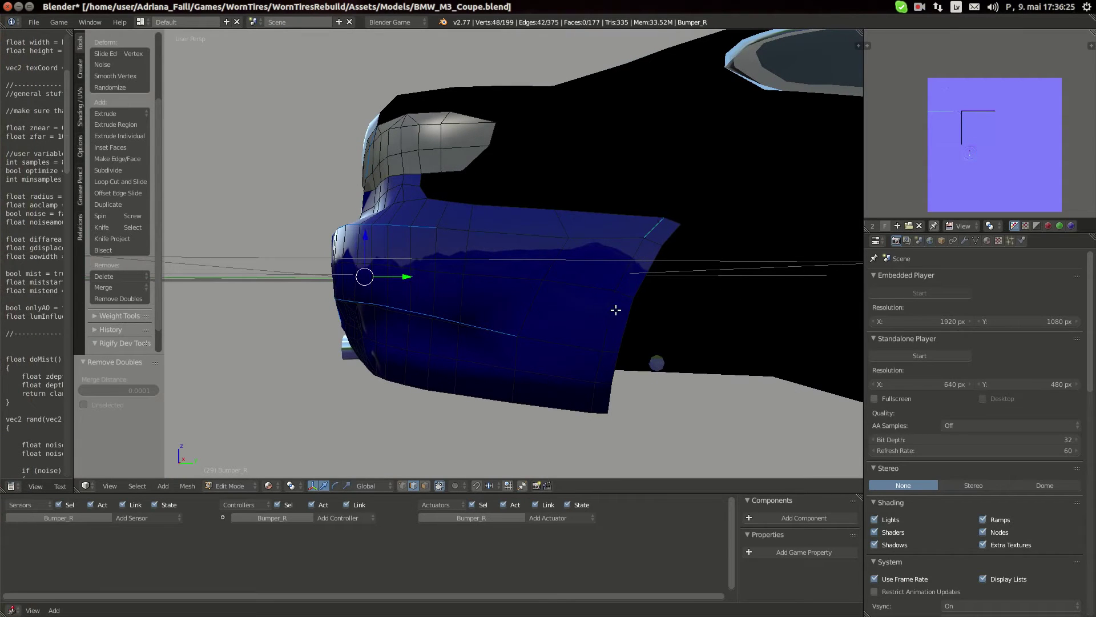
pyautogui.keyDown('shift'); pyautogui.rightClick(599, 348); pyautogui.keyUp('shift')
pyautogui.click(17, 90)
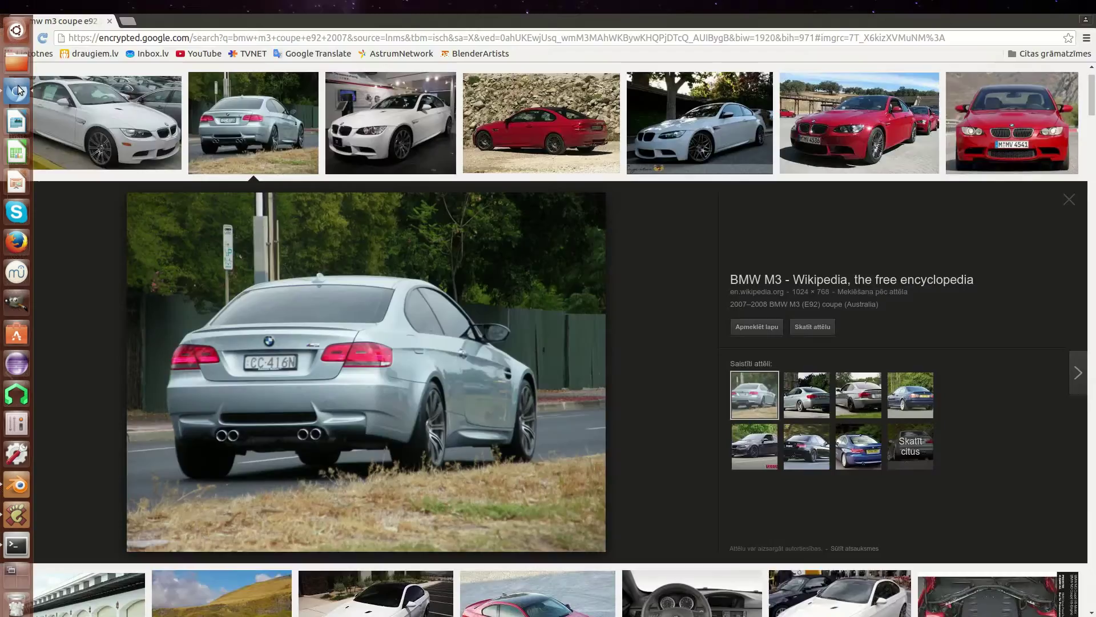
pyautogui.click(17, 484)
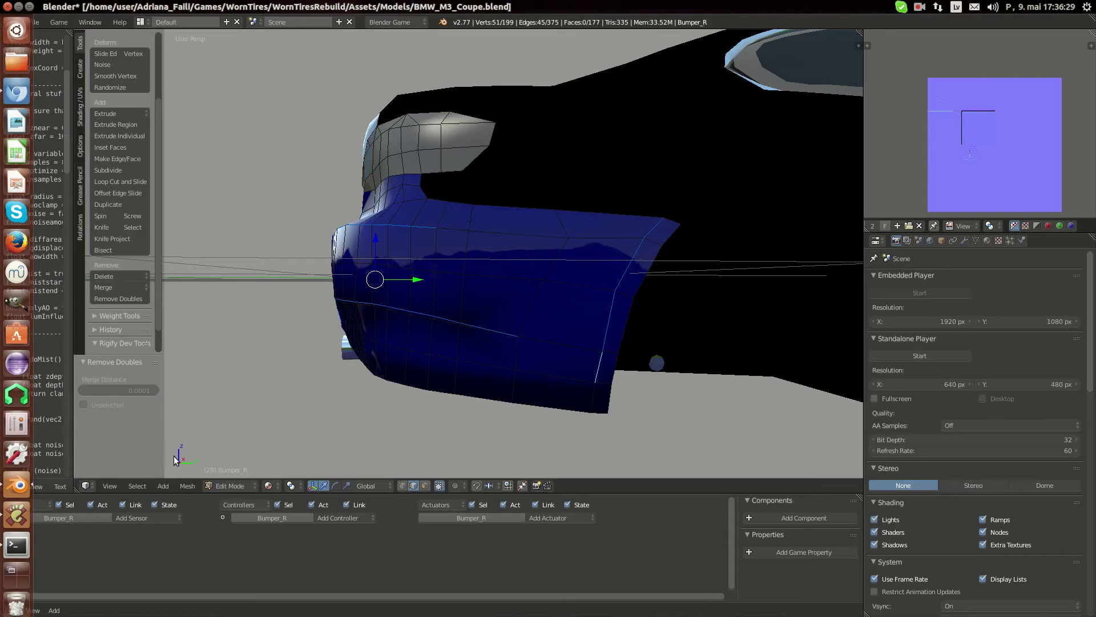
pyautogui.keyDown('shift'); pyautogui.rightClick(590, 391); pyautogui.keyUp('shift')
# - Check the reference photo and add a vertical edge below the crease at the bumper's corner to the selection
pyautogui.moveTo(394, 384); pyautogui.dragTo(456, 366, button='middle')
pyautogui.click(7, 94)
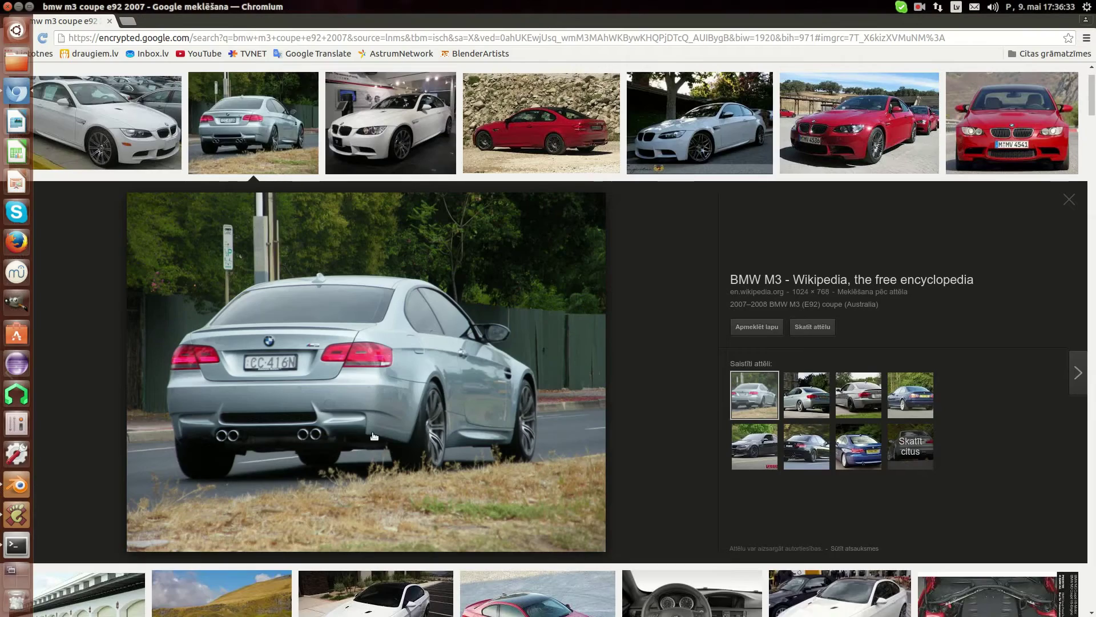
pyautogui.click(17, 484)
pyautogui.moveTo(583, 330); pyautogui.dragTo(560, 332, button='middle')
pyautogui.scroll(4, 560, 332)
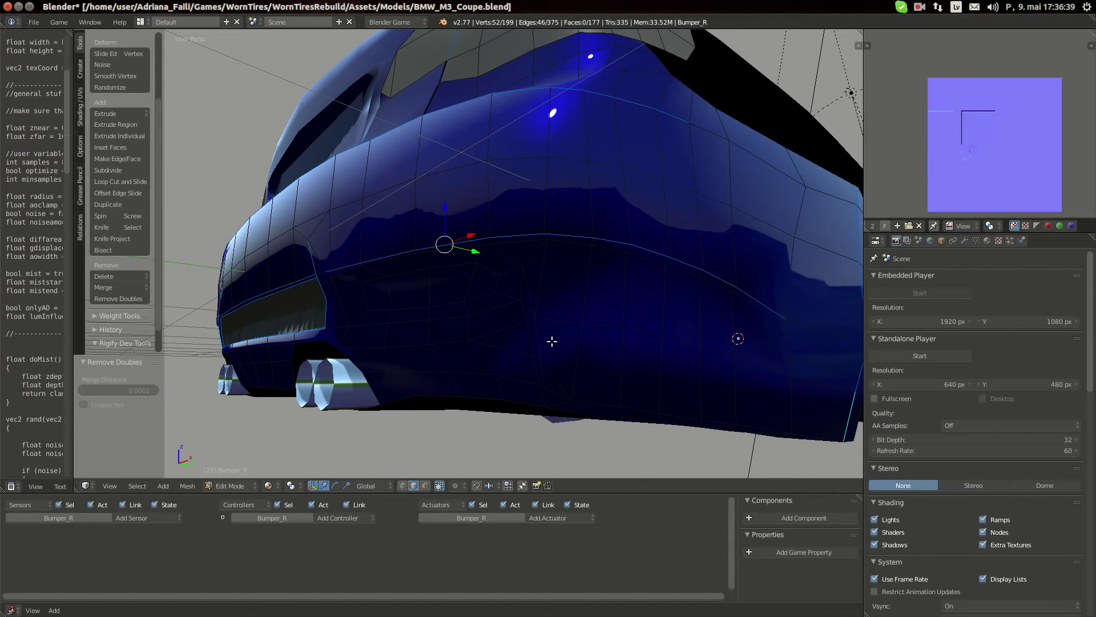
pyautogui.keyDown('shift'); pyautogui.rightClick(557, 337); pyautogui.keyUp('shift')
pyautogui.scroll(-2, 537, 346)
pyautogui.keyDown('shift'); pyautogui.moveTo(510, 360); pyautogui.dragTo(538, 335, button='middle'); pyautogui.keyUp('shift')
pyautogui.scroll(4, 576, 335)
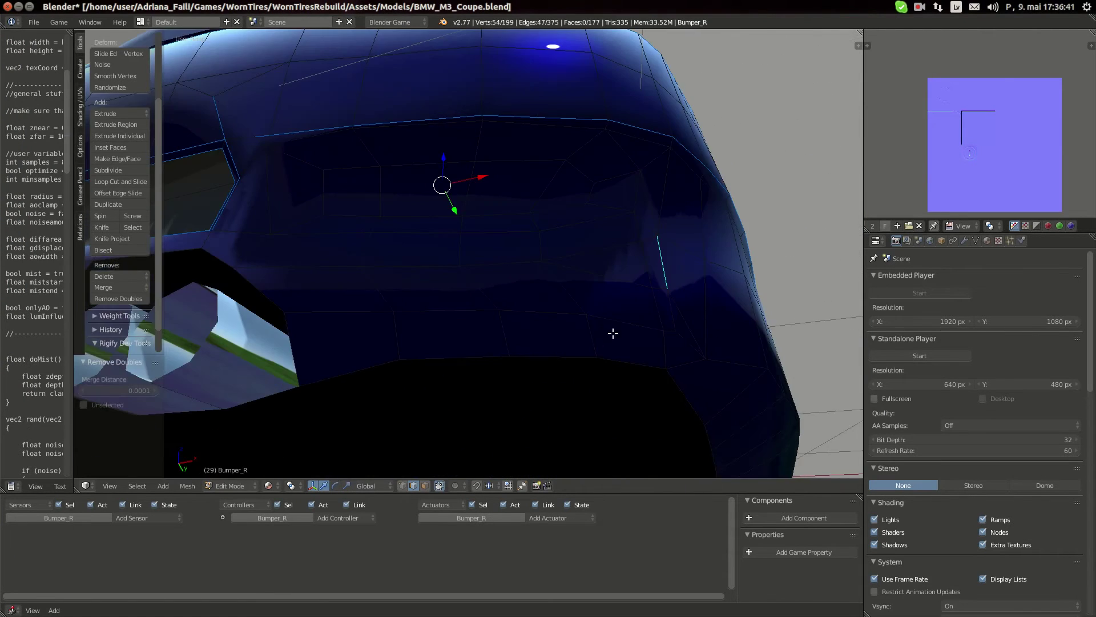
# - Extend the corner's vertical edge selection one edge upward and one downward, then check the reference photo
pyautogui.moveTo(615, 334); pyautogui.dragTo(564, 357, button='middle')
pyautogui.click(564, 357)
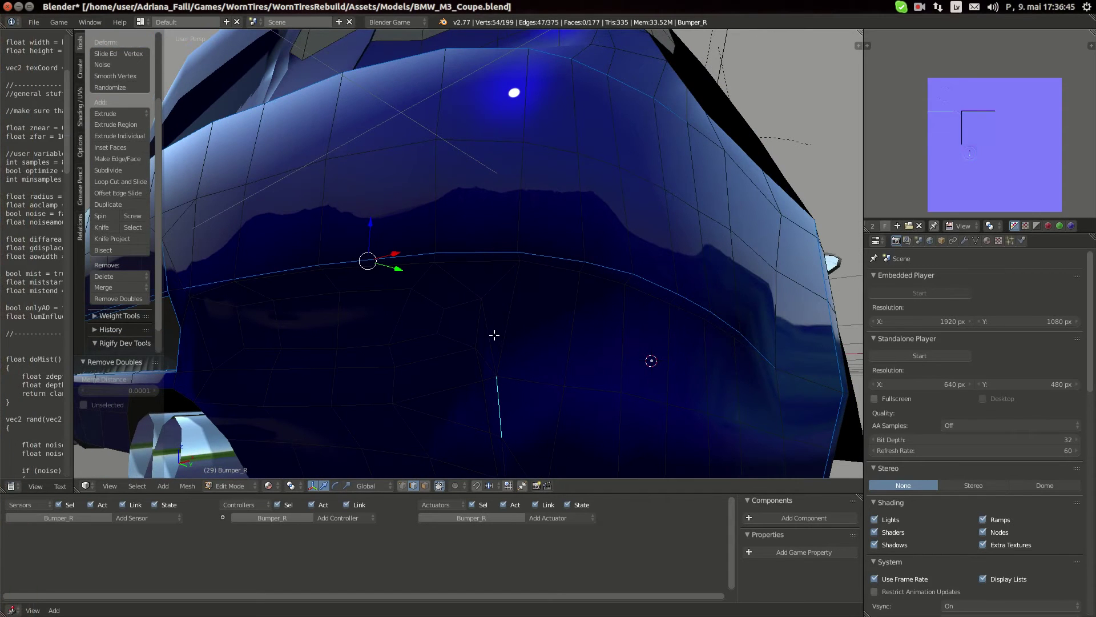
pyautogui.keyDown('shift'); pyautogui.rightClick(494, 335); pyautogui.keyUp('shift')
pyautogui.scroll(-2, 509, 399)
pyautogui.moveTo(508, 399); pyautogui.dragTo(513, 387, button='middle')
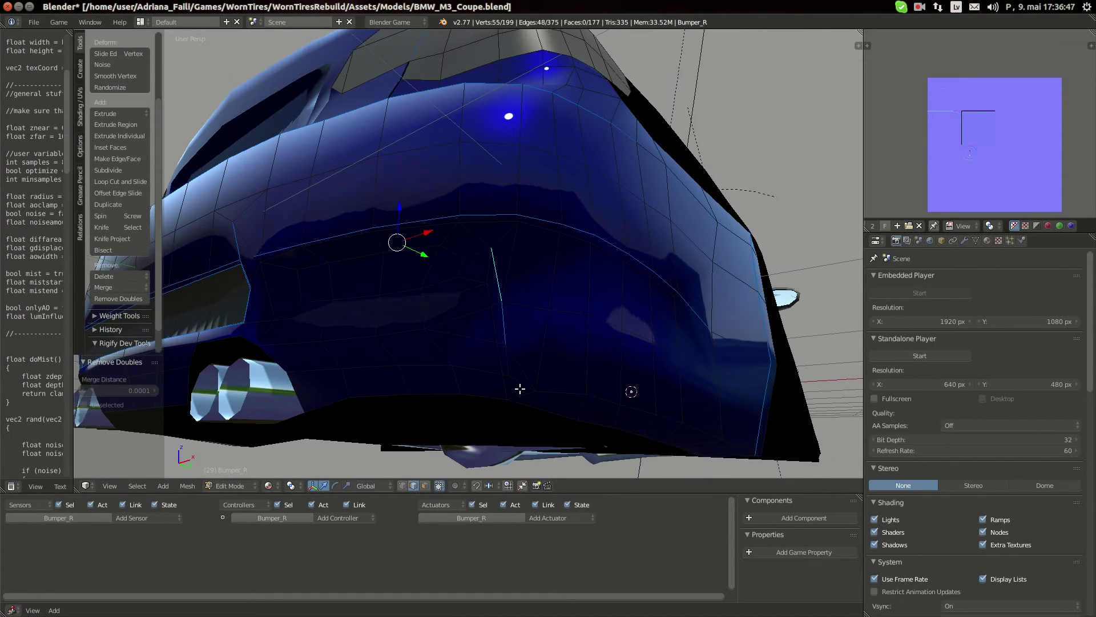
pyautogui.keyDown('shift'); pyautogui.rightClick(522, 388); pyautogui.keyUp('shift')
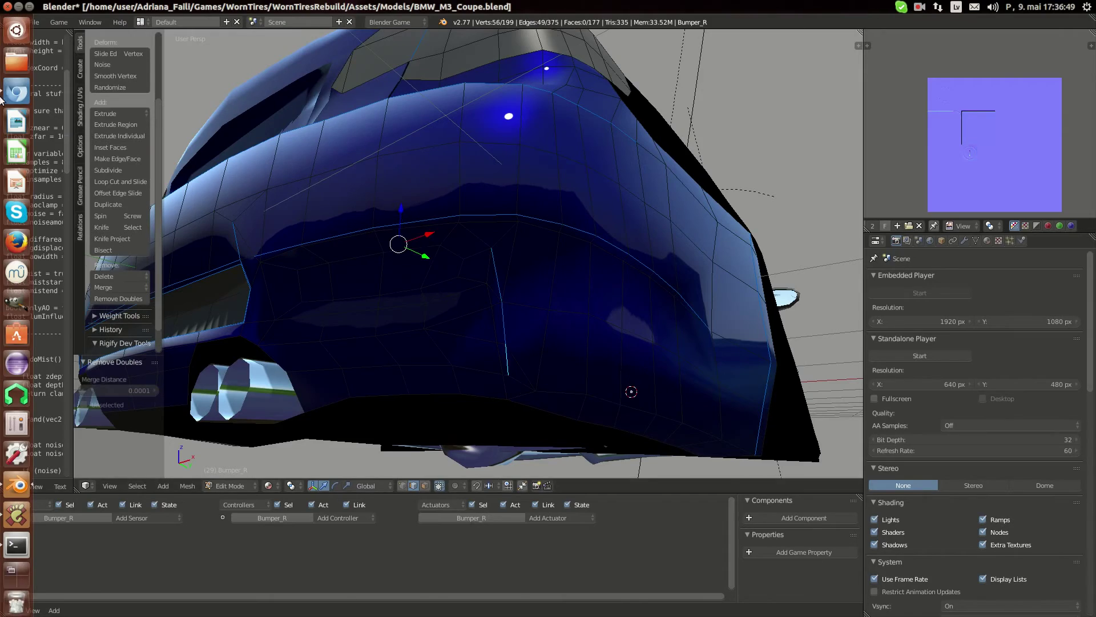
pyautogui.click(8, 87)
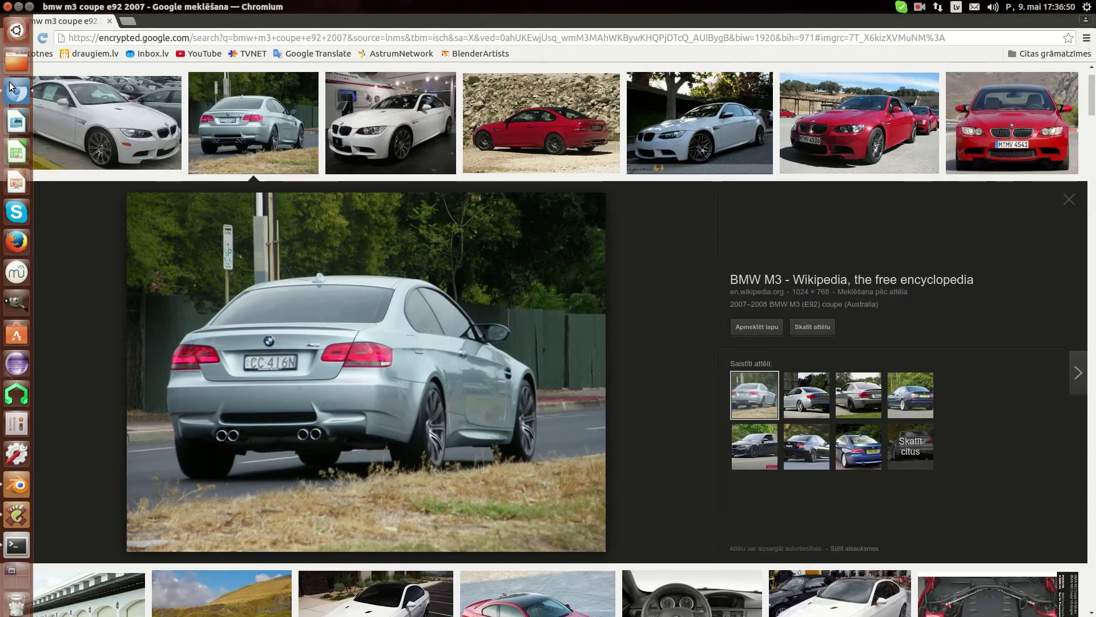
pyautogui.click(16, 486)
# - Add the slanted edge below the corner line and the bumper's lower side edges up to the wheel-arch end to the selection
pyautogui.scroll(4, 531, 421)
pyautogui.moveTo(555, 441); pyautogui.dragTo(562, 369, button='middle')
pyautogui.keyDown('shift'); pyautogui.rightClick(434, 413); pyautogui.keyUp('shift')
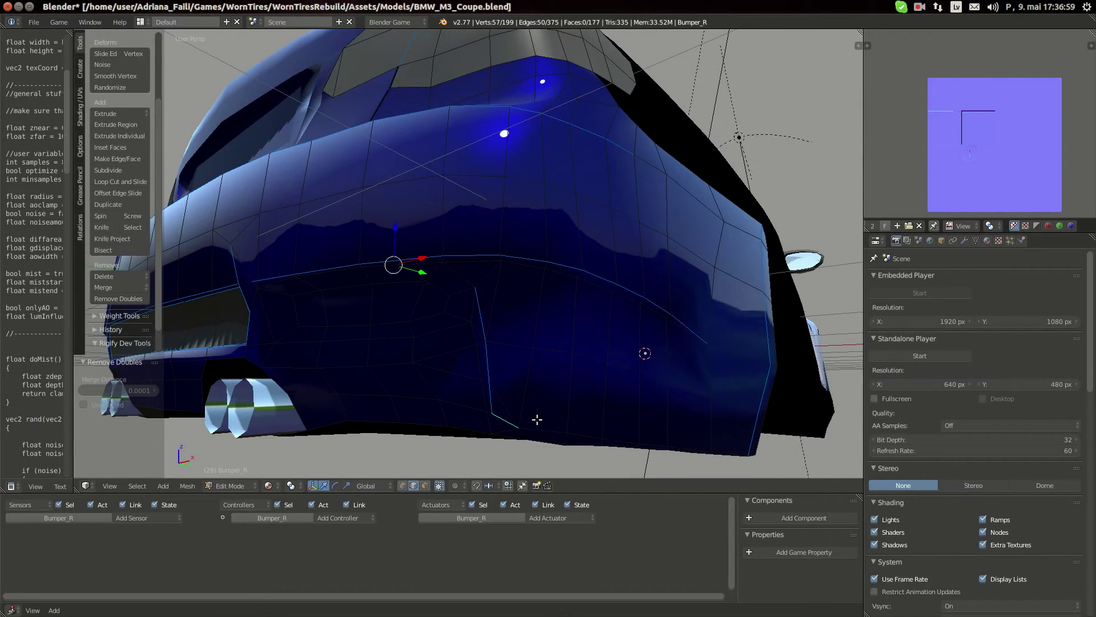
pyautogui.keyDown('shift'); pyautogui.rightClick(601, 429); pyautogui.keyUp('shift')
pyautogui.keyDown('shift'); pyautogui.rightClick(585, 432); pyautogui.keyUp('shift')
pyautogui.moveTo(585, 432); pyautogui.dragTo(519, 415, button='middle')
pyautogui.keyDown('shift'); pyautogui.rightClick(521, 406); pyautogui.keyUp('shift')
pyautogui.keyDown('shift'); pyautogui.rightClick(637, 422); pyautogui.keyUp('shift')
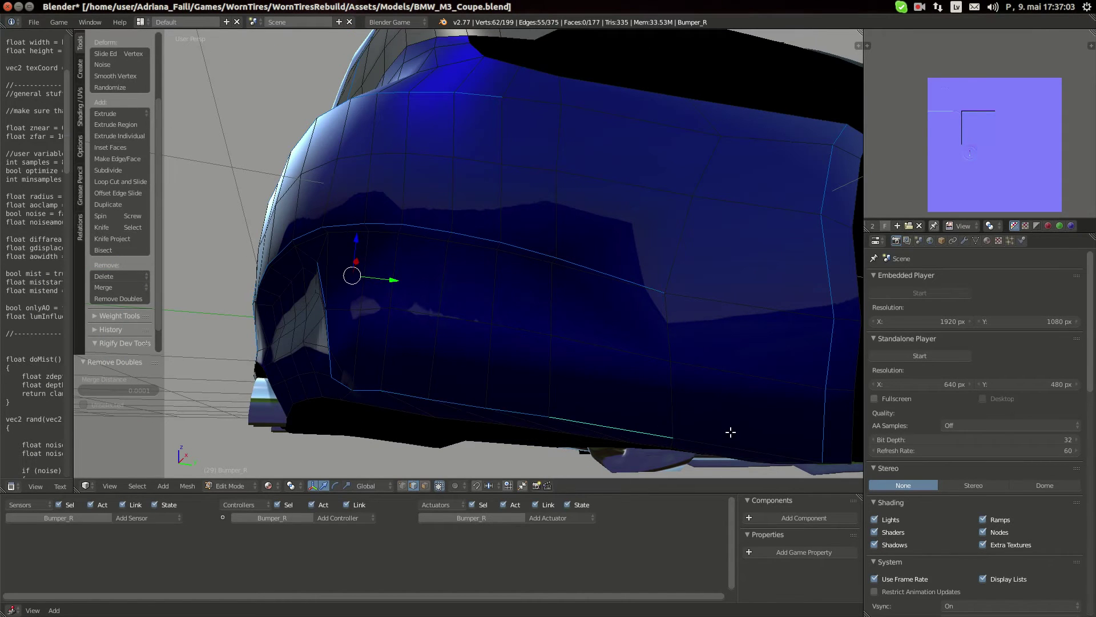
pyautogui.click(17, 93)
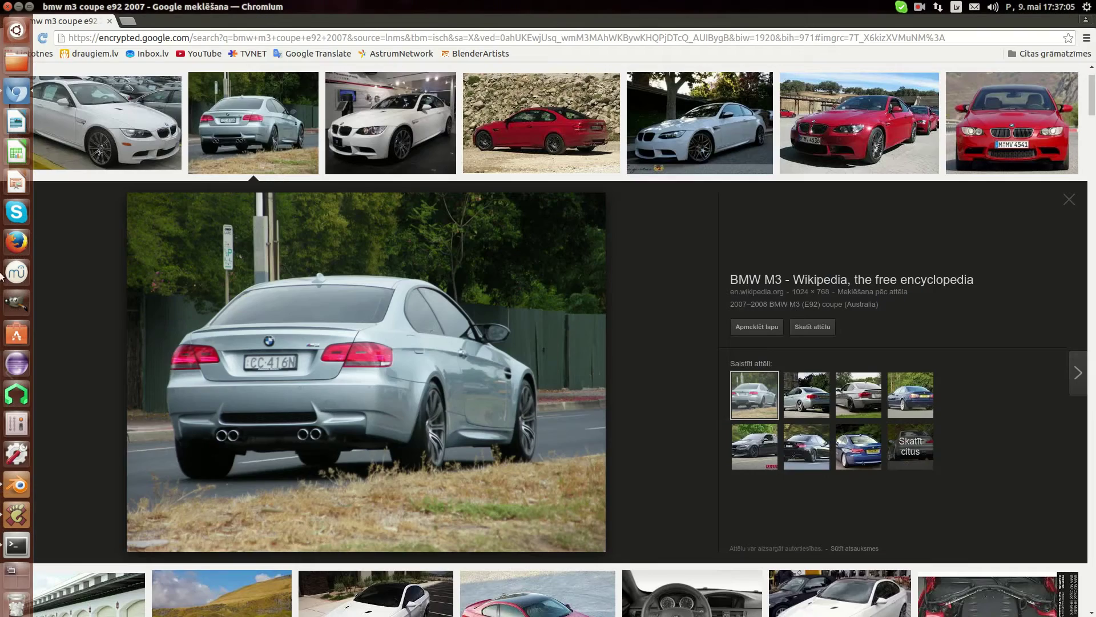
pyautogui.click(23, 484)
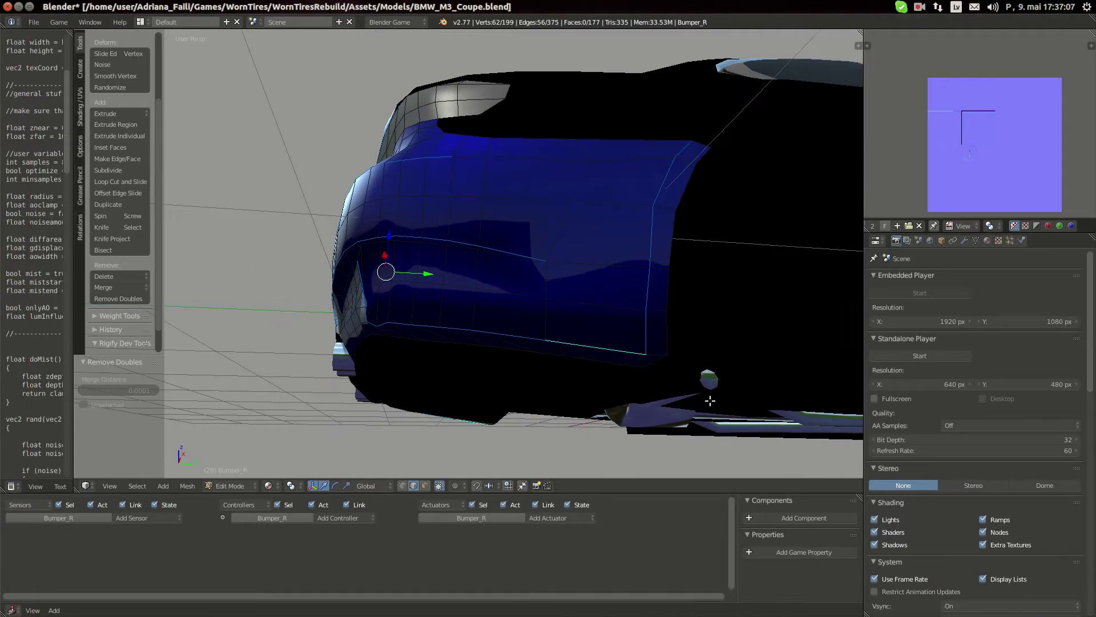
pyautogui.keyDown('shift'); pyautogui.rightClick(657, 349); pyautogui.keyUp('shift')
# - Add the slanted edge above the corner line and the edges just below the crease to the selection, checking the reference photo
pyautogui.moveTo(450, 352); pyautogui.dragTo(507, 360, button='middle')
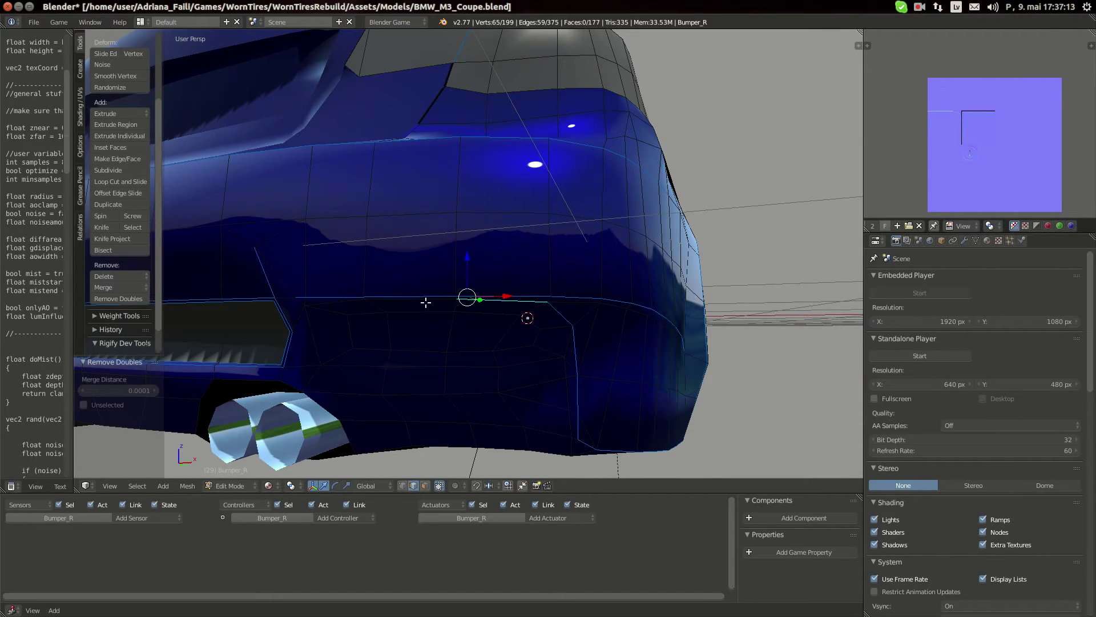
pyautogui.keyDown('shift'); pyautogui.rightClick(391, 301); pyautogui.keyUp('shift')
pyautogui.moveTo(0, 223)
pyautogui.click(8, 86)
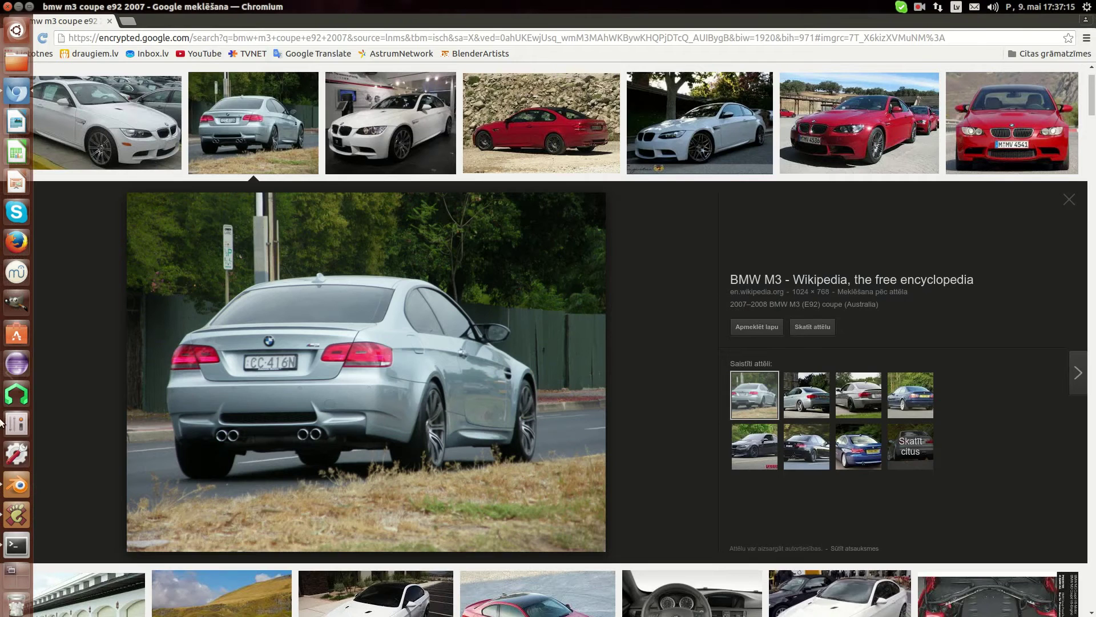
pyautogui.click(17, 485)
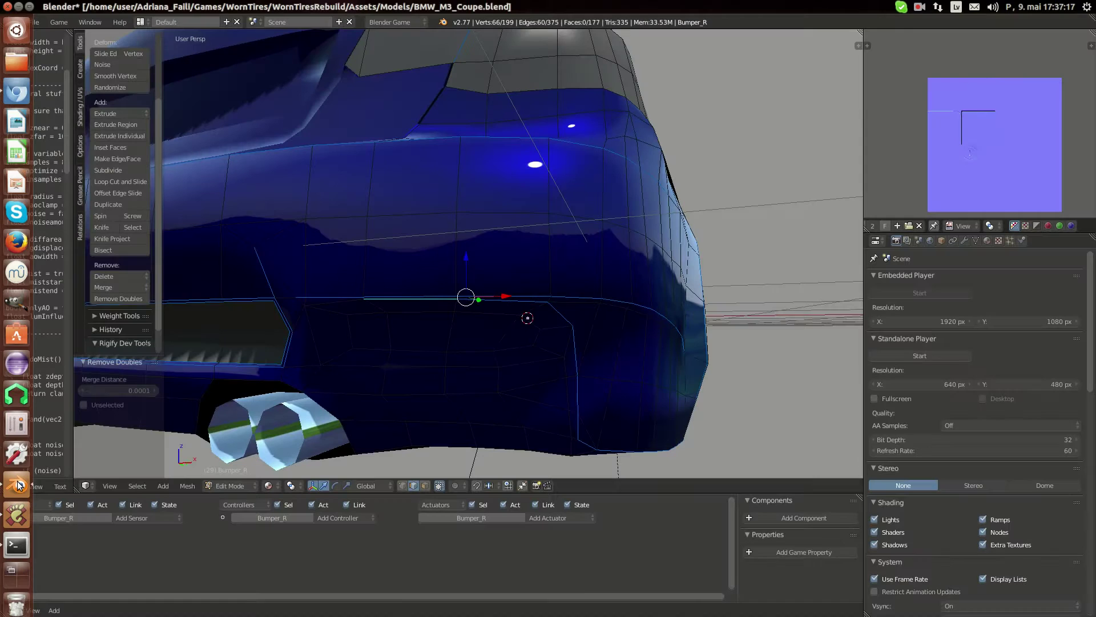
pyautogui.scroll(2, 367, 313)
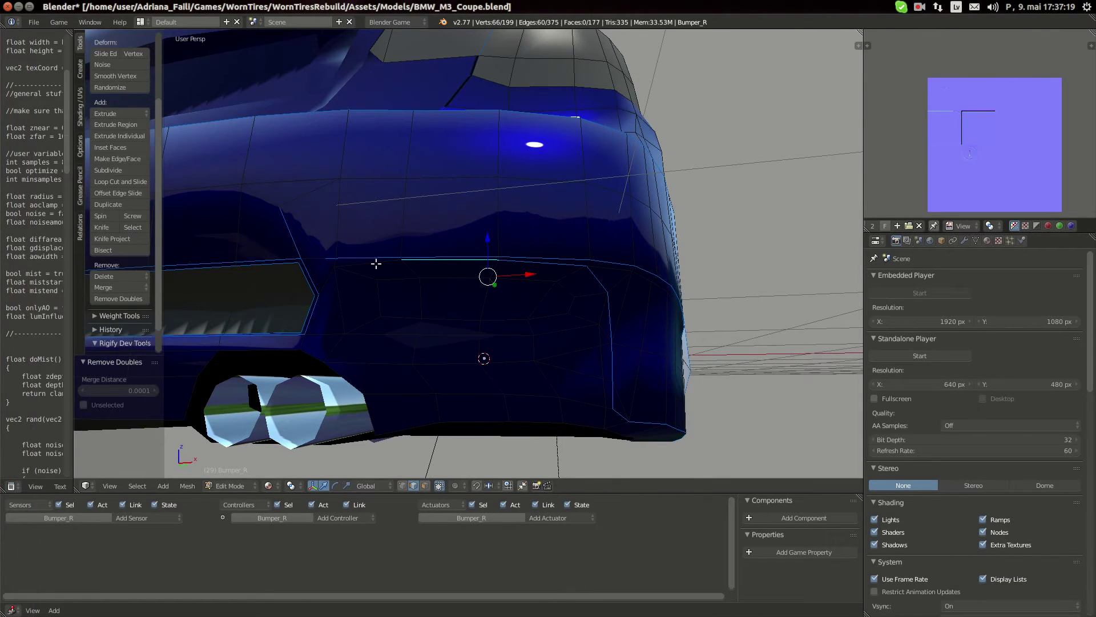
pyautogui.click(18, 92)
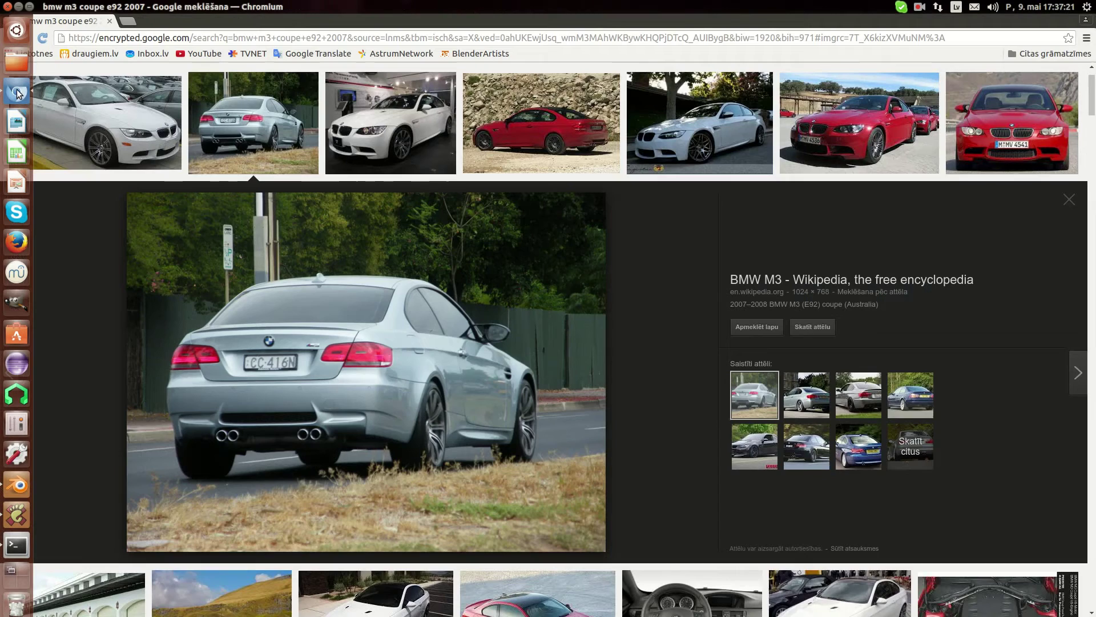
pyautogui.click(16, 485)
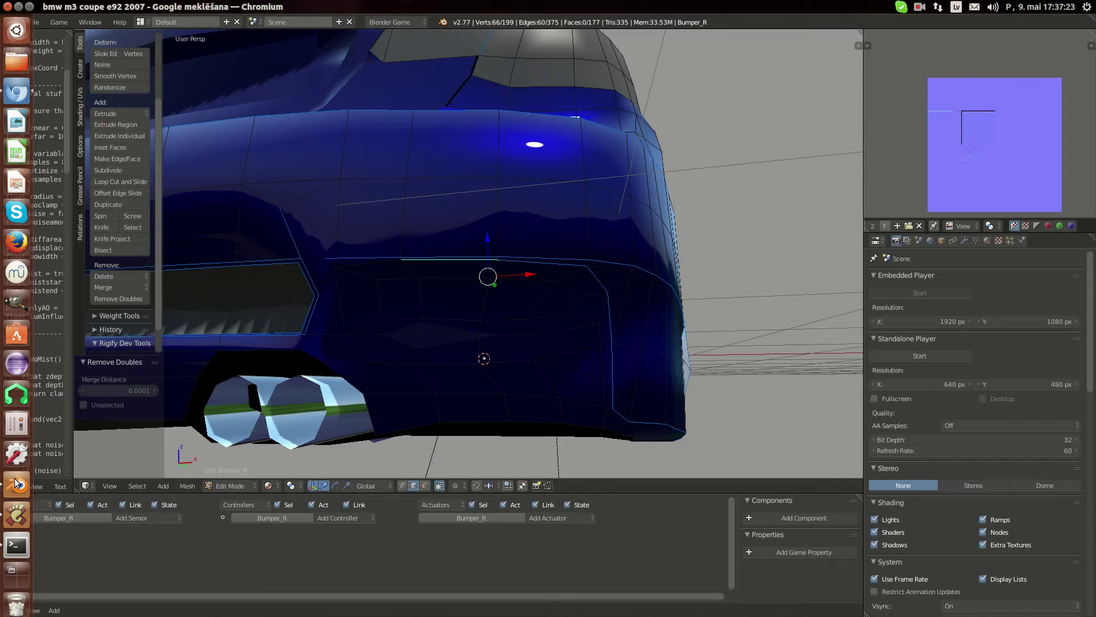
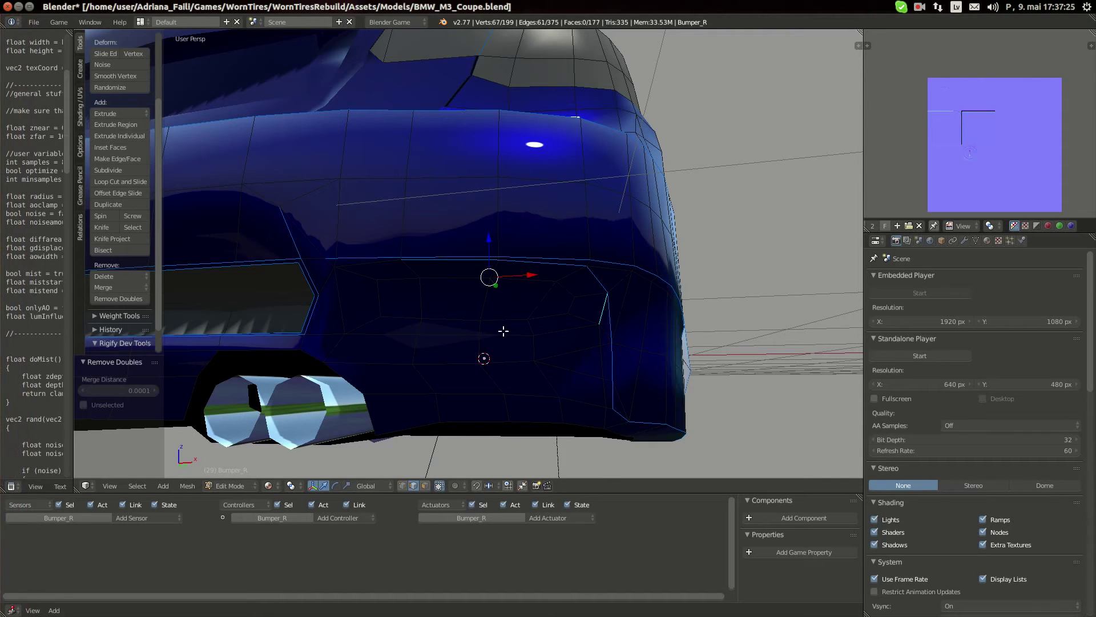
# - Add the edges down the outer end and along the lower border of the area beside the central opening, comparing with the photo
pyautogui.moveTo(470, 372); pyautogui.dragTo(374, 411, button='middle')
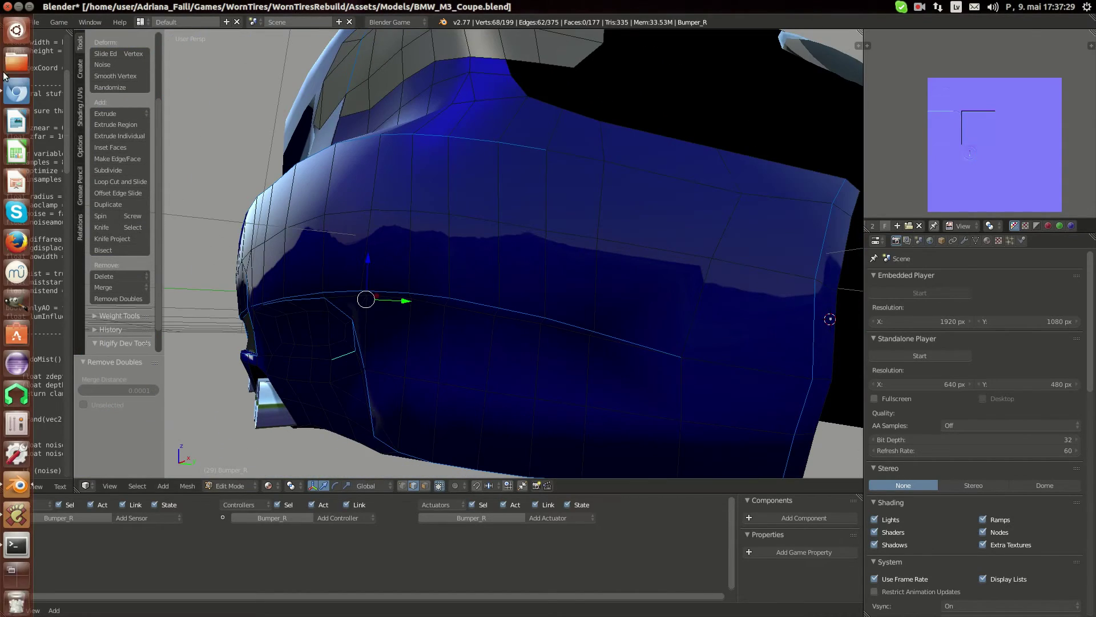
pyautogui.click(18, 94)
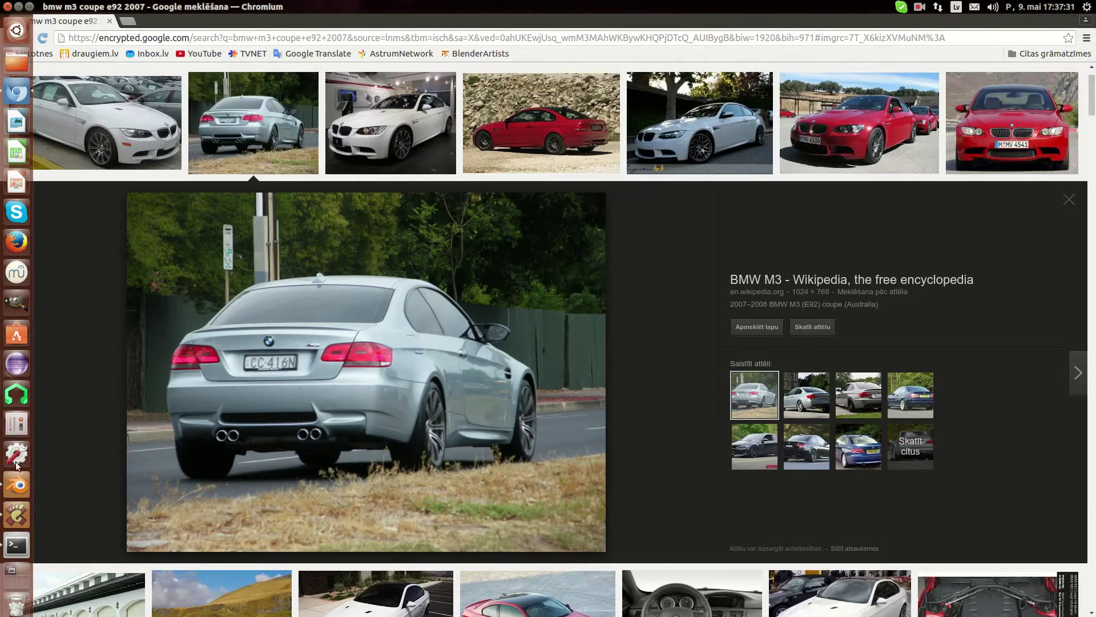
pyautogui.click(17, 483)
pyautogui.moveTo(303, 360); pyautogui.dragTo(416, 330, button='middle')
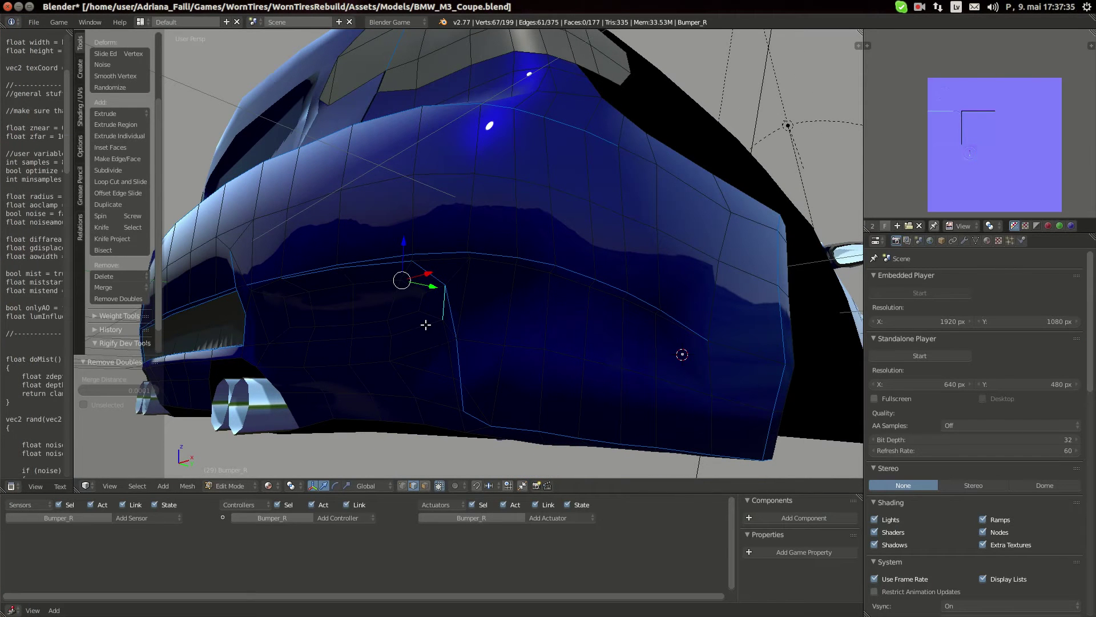
pyautogui.keyDown('ctrl'); pyautogui.rightClick(352, 340); pyautogui.keyUp('ctrl')
pyautogui.keyDown('ctrl'); pyautogui.rightClick(307, 340); pyautogui.keyUp('ctrl')
pyautogui.moveTo(306, 345); pyautogui.dragTo(347, 356, button='middle')
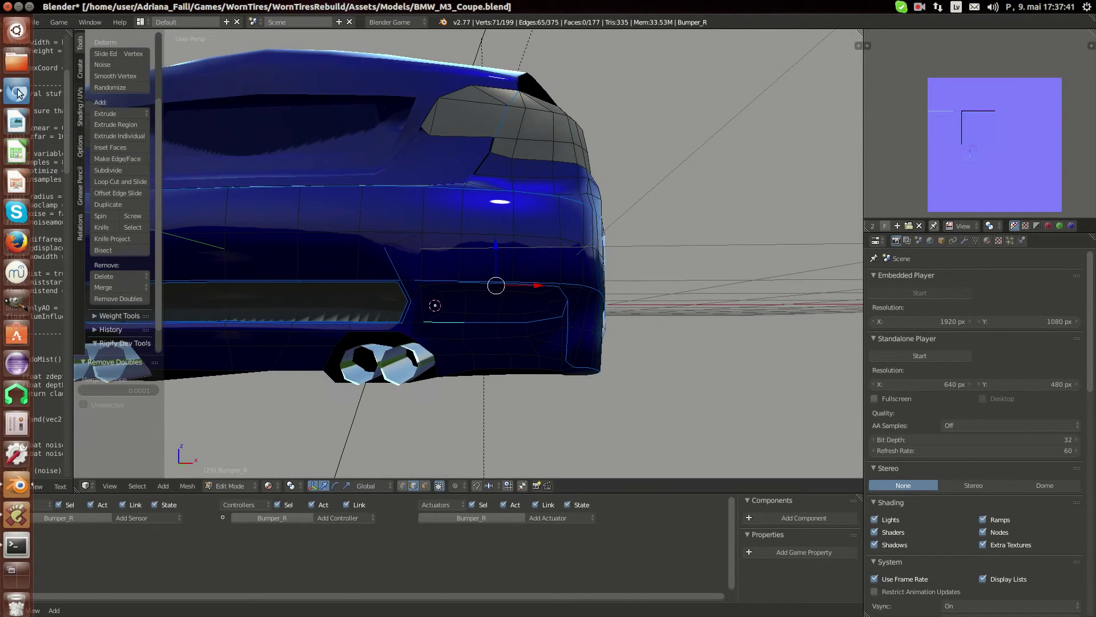
pyautogui.click(16, 93)
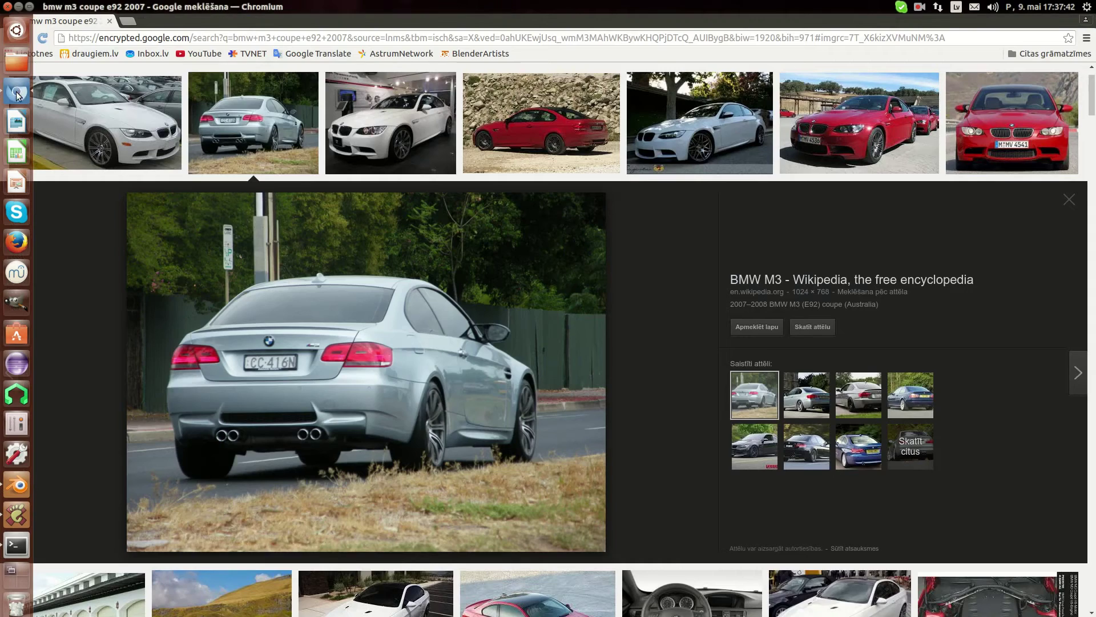
pyautogui.click(19, 496)
pyautogui.moveTo(439, 371); pyautogui.dragTo(377, 342, button='middle')
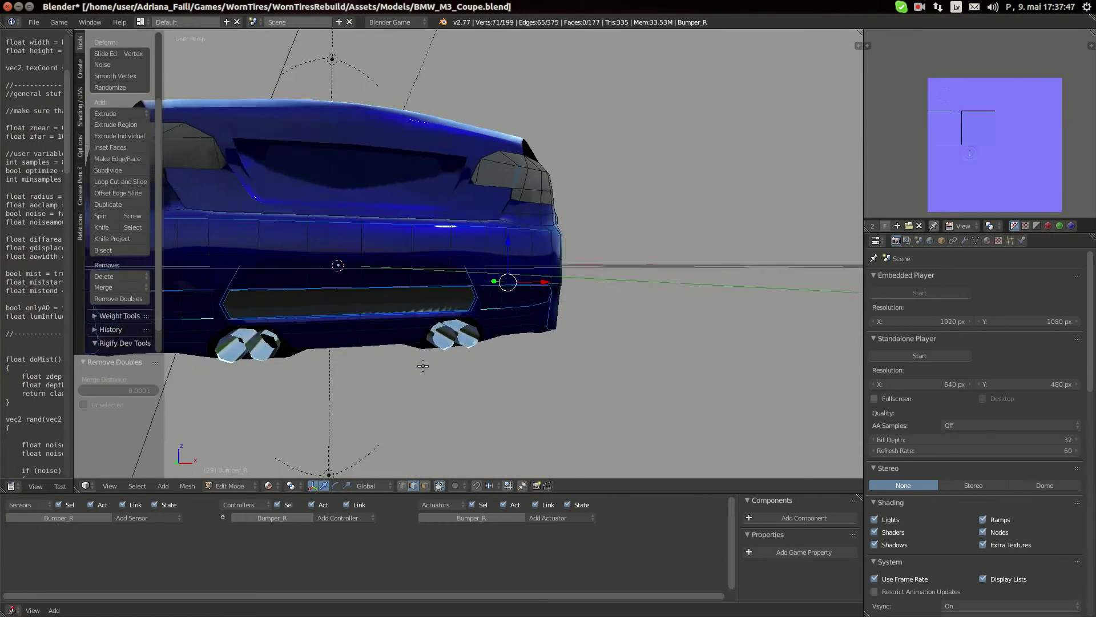
# - Add the edges along the lower border of the right-hand tail light to the edge selection
pyautogui.moveTo(423, 365); pyautogui.dragTo(423, 368, button='middle')
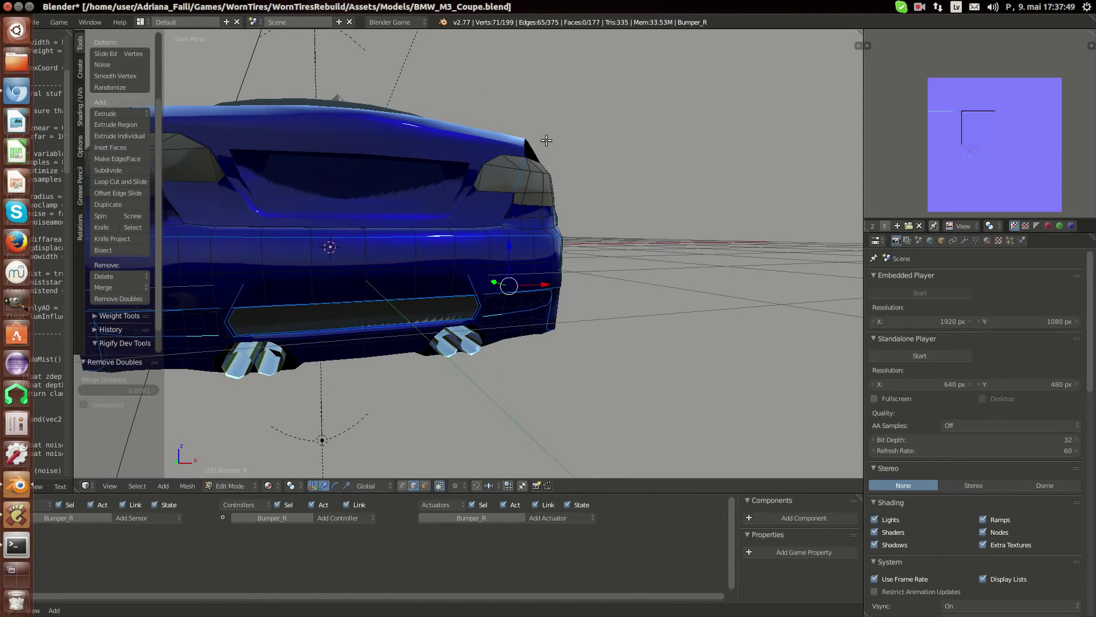
pyautogui.moveTo(547, 149); pyautogui.dragTo(447, 176, button='middle')
pyautogui.moveTo(484, 209); pyautogui.dragTo(466, 208, button='middle')
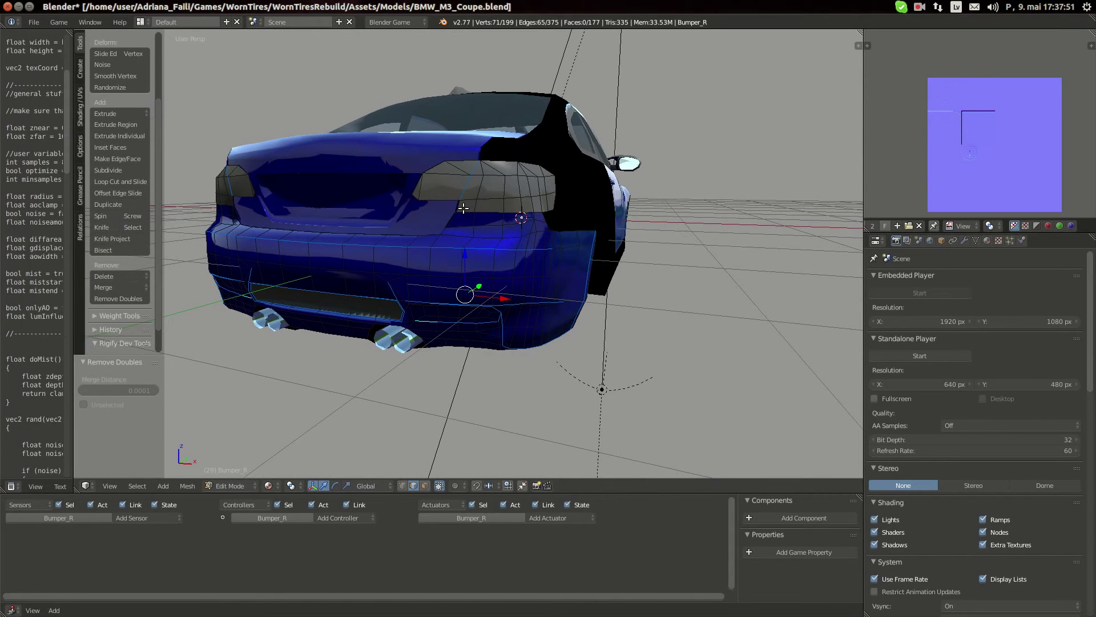
pyautogui.keyDown('shift'); pyautogui.rightClick(463, 208); pyautogui.keyUp('shift')
pyautogui.keyDown('shift'); pyautogui.rightClick(508, 209); pyautogui.keyUp('shift')
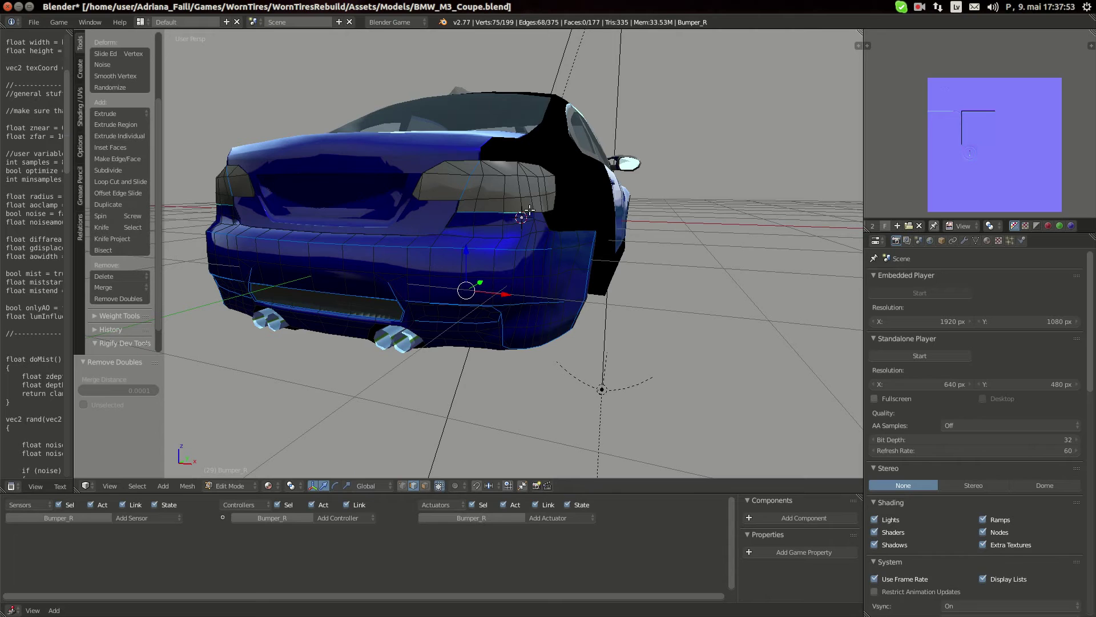
pyautogui.keyDown('shift'); pyautogui.rightClick(529, 210); pyautogui.keyUp('shift')
# - Mark the selected bumper edges as sharp, and select the whole bumper mesh
pyautogui.moveTo(530, 209); pyautogui.dragTo(543, 249, button='middle')
pyautogui.hotkey('ctrl', 'e')
pyautogui.click(543, 249)
pyautogui.press('a')
pyautogui.press('a')
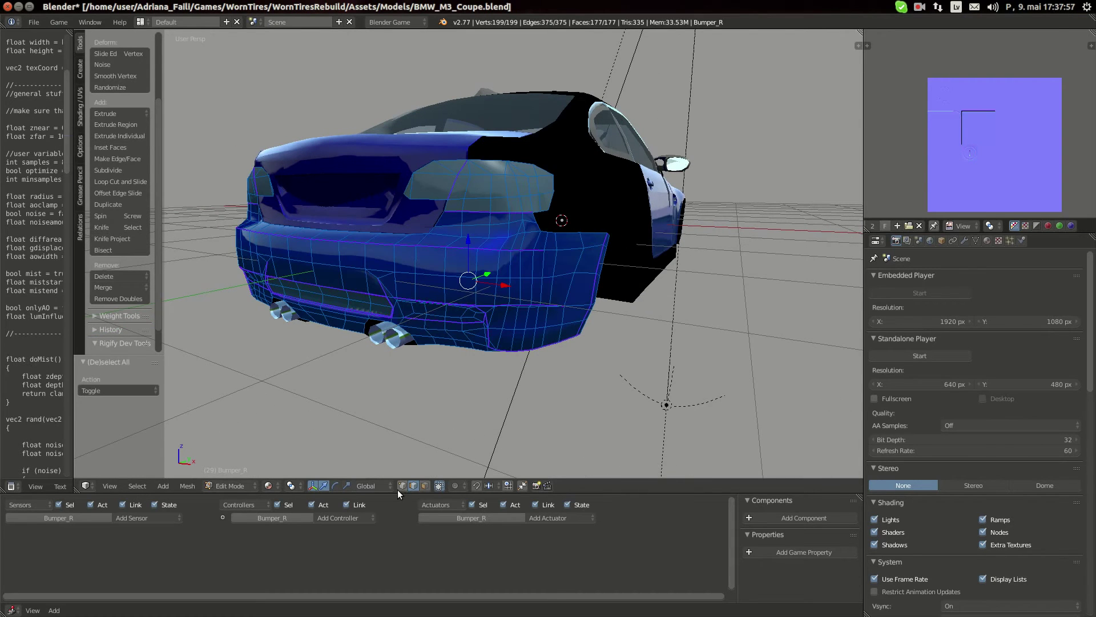
# - Add an Edge Split modifier to the bumper in Object Mode, with Edge Angle off and Sharp Edges on
pyautogui.press('Tab')
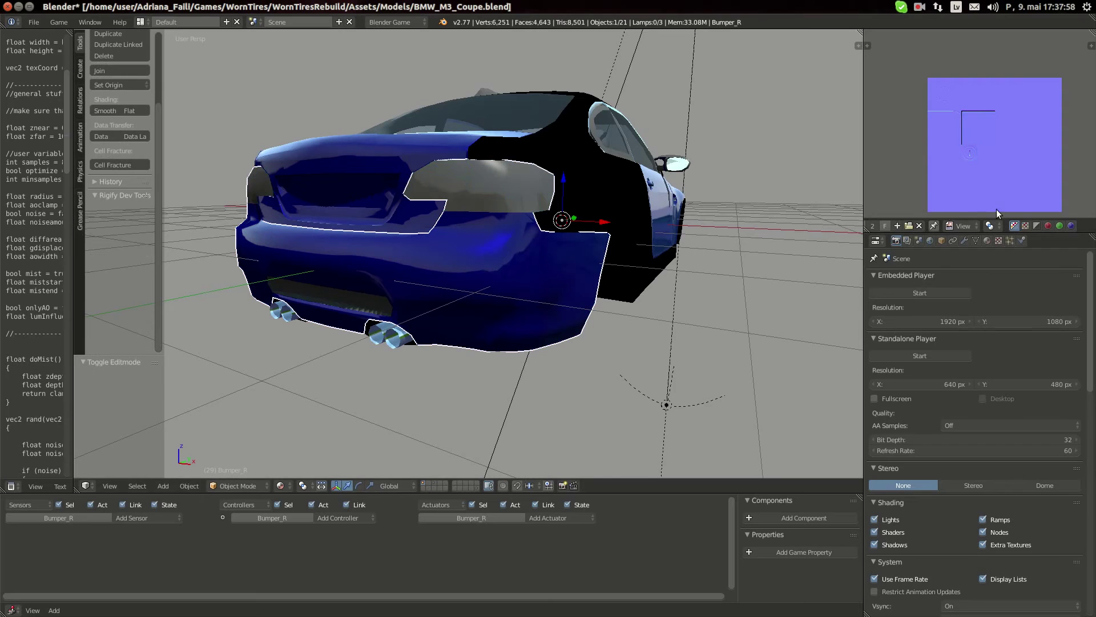
pyautogui.click(965, 240)
pyautogui.click(925, 279)
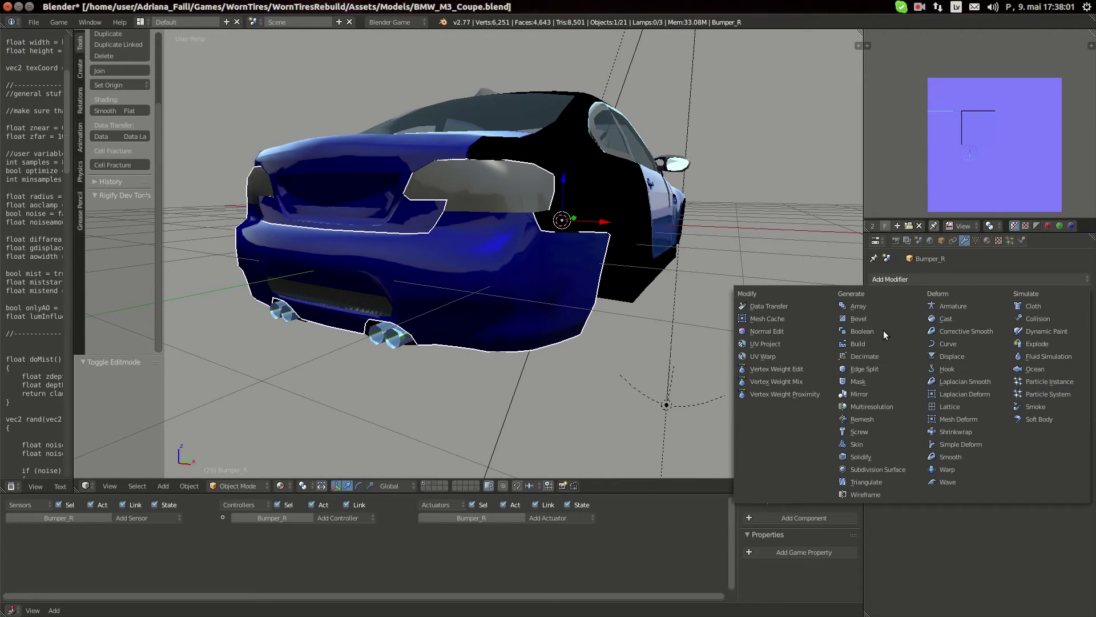
pyautogui.click(872, 369)
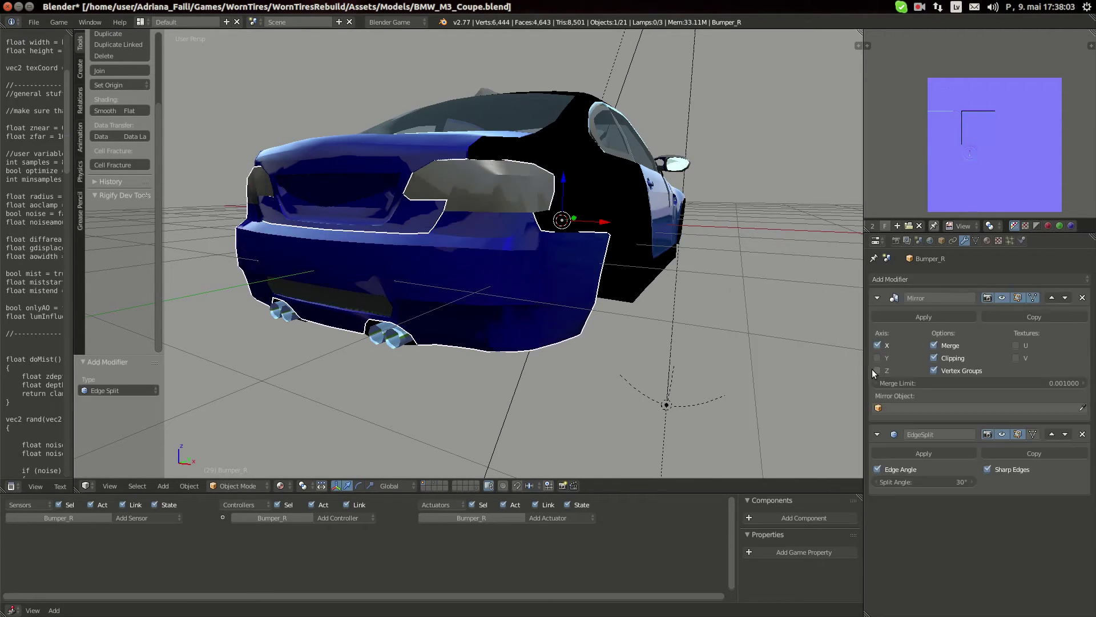
pyautogui.click(894, 465)
pyautogui.moveTo(481, 305); pyautogui.dragTo(517, 295, button='middle')
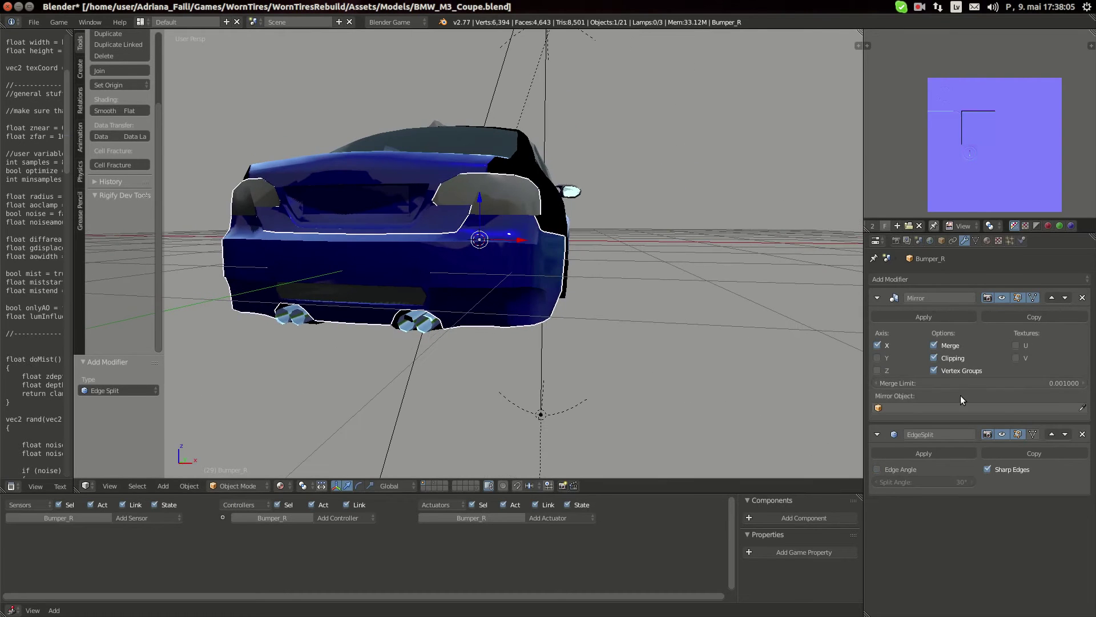
# - Compare the bumper's shading with the Edge Split modifier's viewport display off and on, and examine the rear closely
pyautogui.click(1003, 434)
pyautogui.click(1003, 433)
pyautogui.click(1003, 433)
pyautogui.click(1003, 433)
pyautogui.moveTo(421, 299); pyautogui.dragTo(505, 313, button='middle')
pyautogui.scroll(2, 574, 293)
pyautogui.scroll(-2, 402, 304)
pyautogui.scroll(1, 365, 300)
pyautogui.press('a')
pyautogui.scroll(-2, 447, 302)
pyautogui.scroll(3, 444, 288)
# - Reset the UVs of the whole bumper mesh in Edit Mode, and select them all in the UV editor
pyautogui.press('Tab')
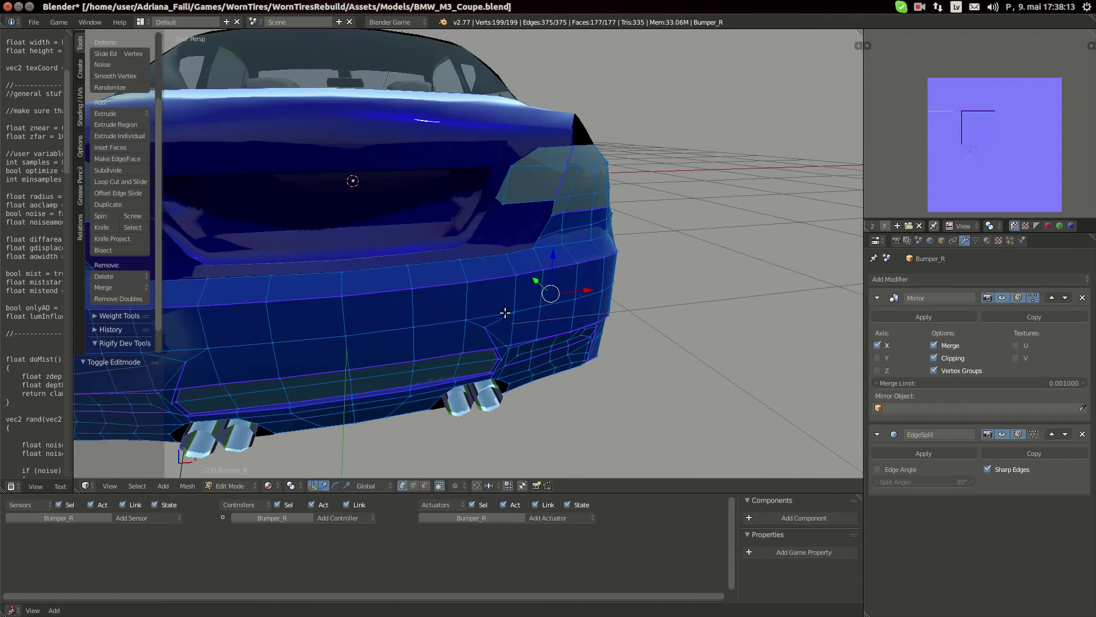
pyautogui.scroll(-5, 504, 313)
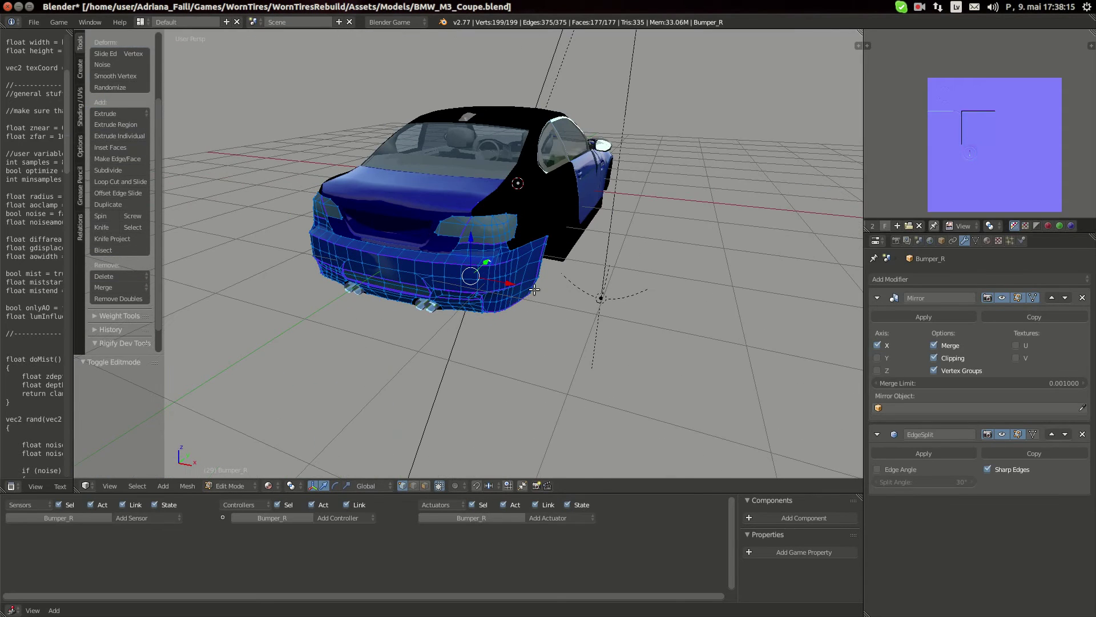
pyautogui.scroll(1, 534, 289)
pyautogui.click(897, 241)
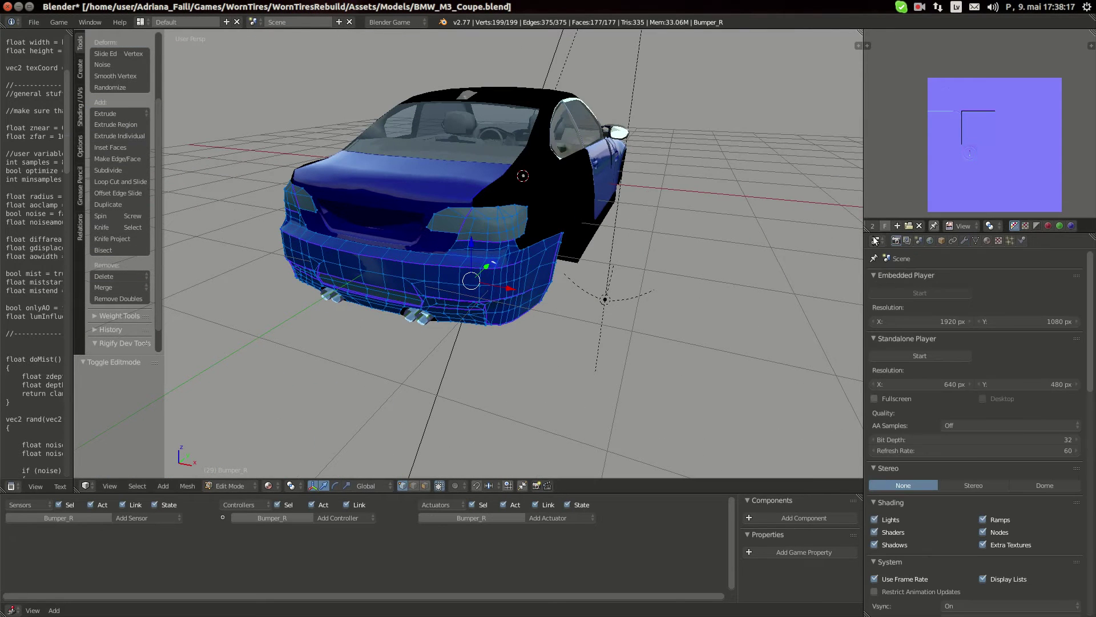
pyautogui.press('u')
pyautogui.click(450, 287)
pyautogui.press('a')
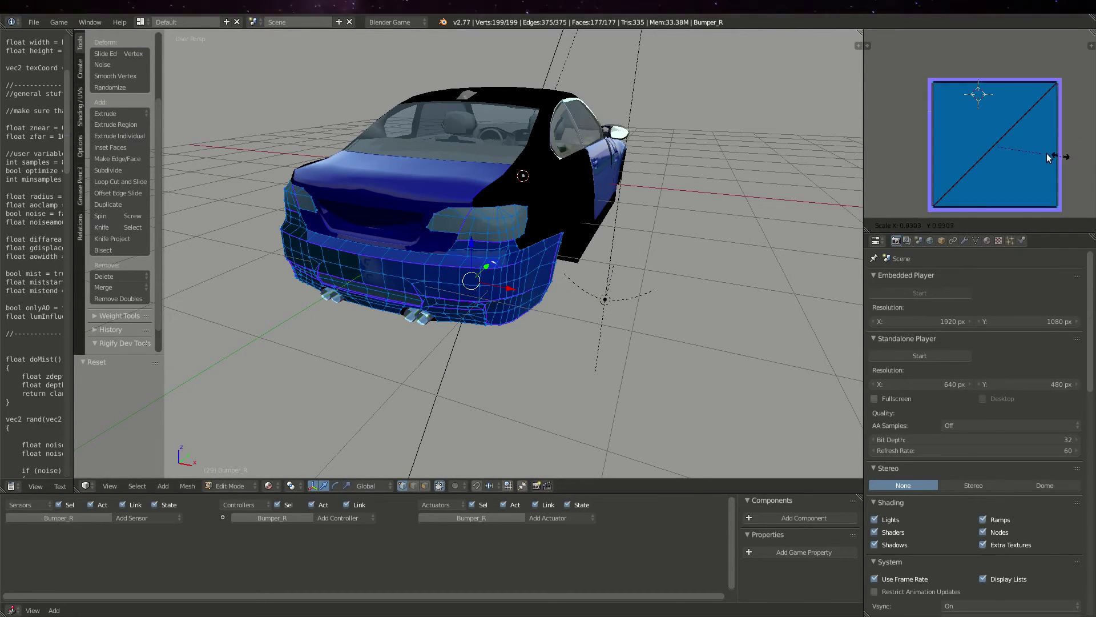
pyautogui.press('a')
pyautogui.press('s')
pyautogui.rightClick(1047, 175)
pyautogui.press('s')
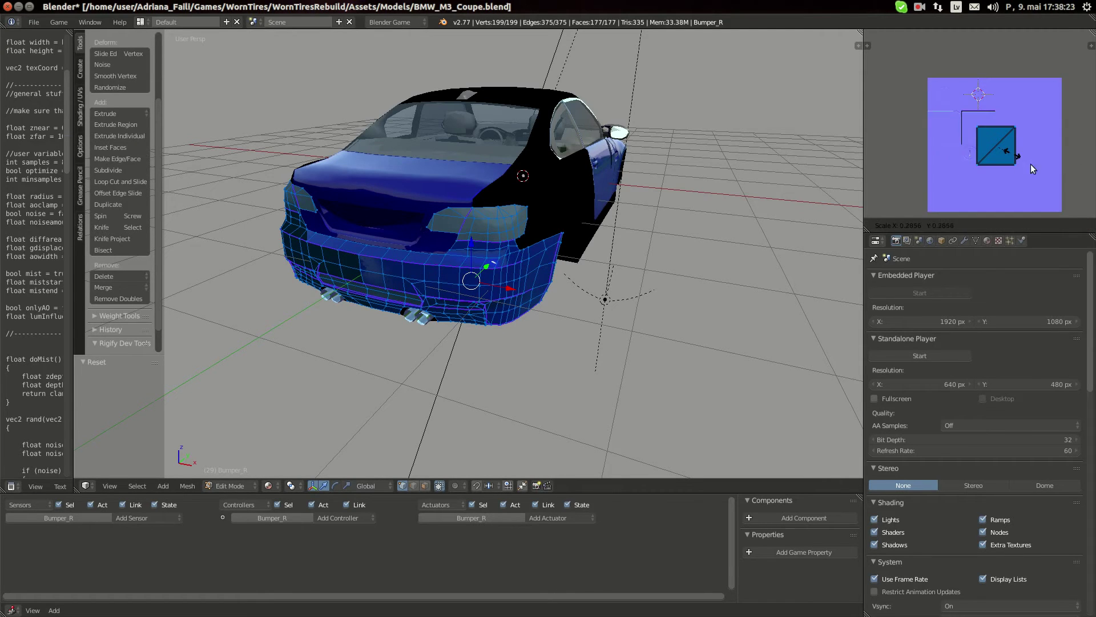
pyautogui.rightClick(1031, 163)
# - Scale the bumper's UVs by 0.5 twice
pyautogui.write('s.5')
pyautogui.press('Return')
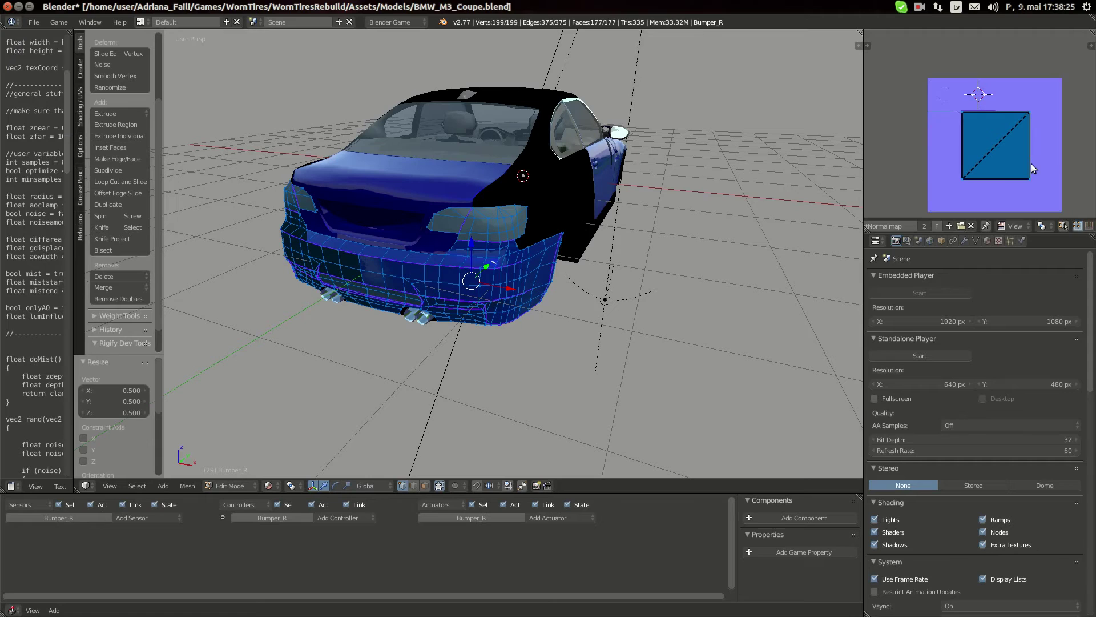
pyautogui.write('s.5')
pyautogui.press('Return')
# - Try to move the UVs by -0.375 along Y and X, and undo back to the full-size reset layout
pyautogui.write('ggy-.375')
pyautogui.press('Return')
pyautogui.write('gx-.3')
pyautogui.write('75')
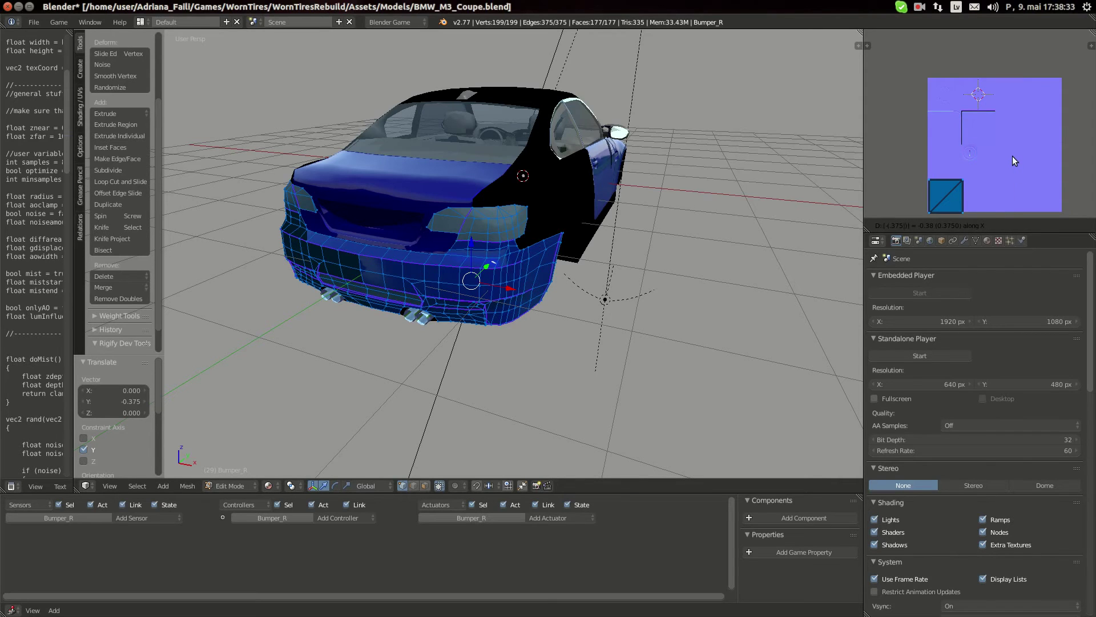
pyautogui.press('BackSpace')
pyautogui.press('BackSpace')
pyautogui.write('75')
pyautogui.press('Escape')
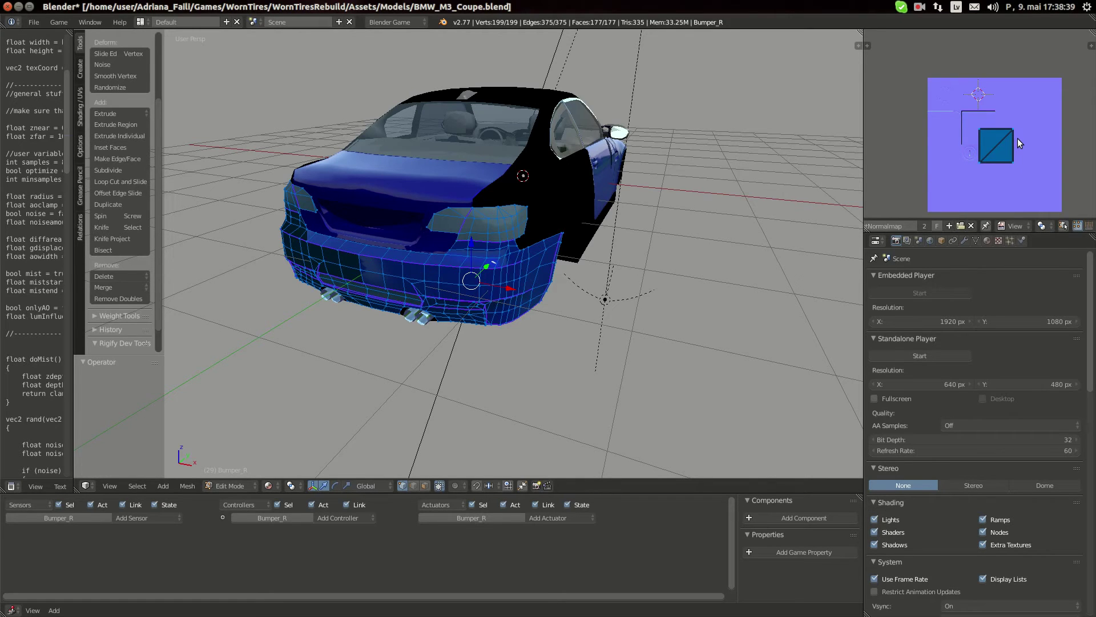
pyautogui.hotkey('ctrl', 'z')
pyautogui.hotkey('ctrl', 'z')
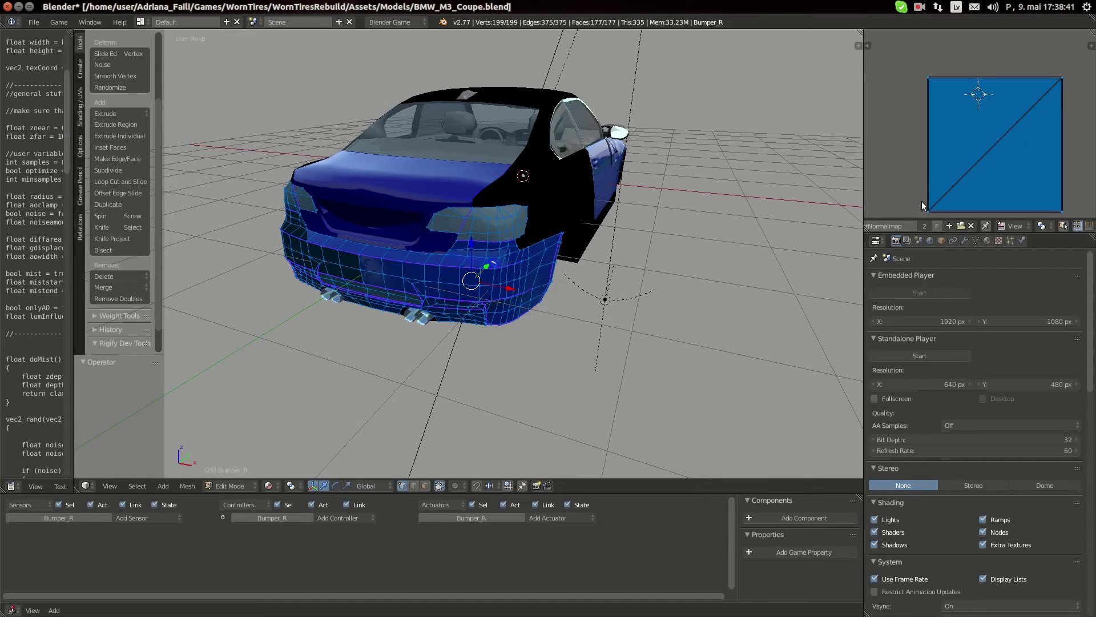
# - Snap the 2D cursor to the centre of the selected UVs, and reselect the UV layout
pyautogui.rightClick(927, 201)
pyautogui.hotkey('shift', 's')
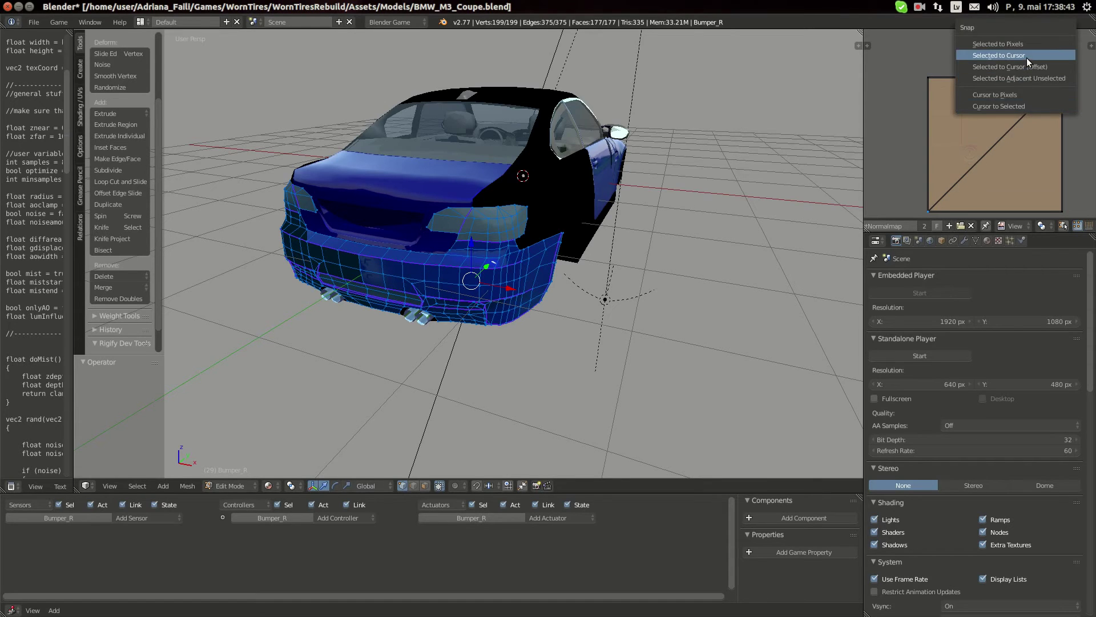
pyautogui.click(1029, 105)
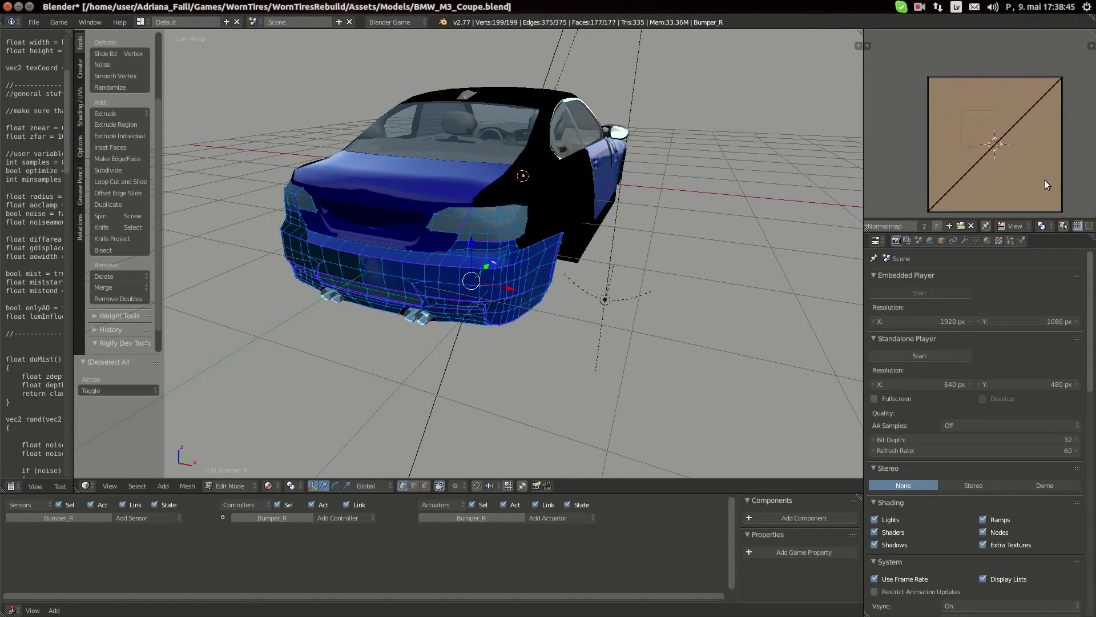
pyautogui.press('Tab')
pyautogui.press('Tab')
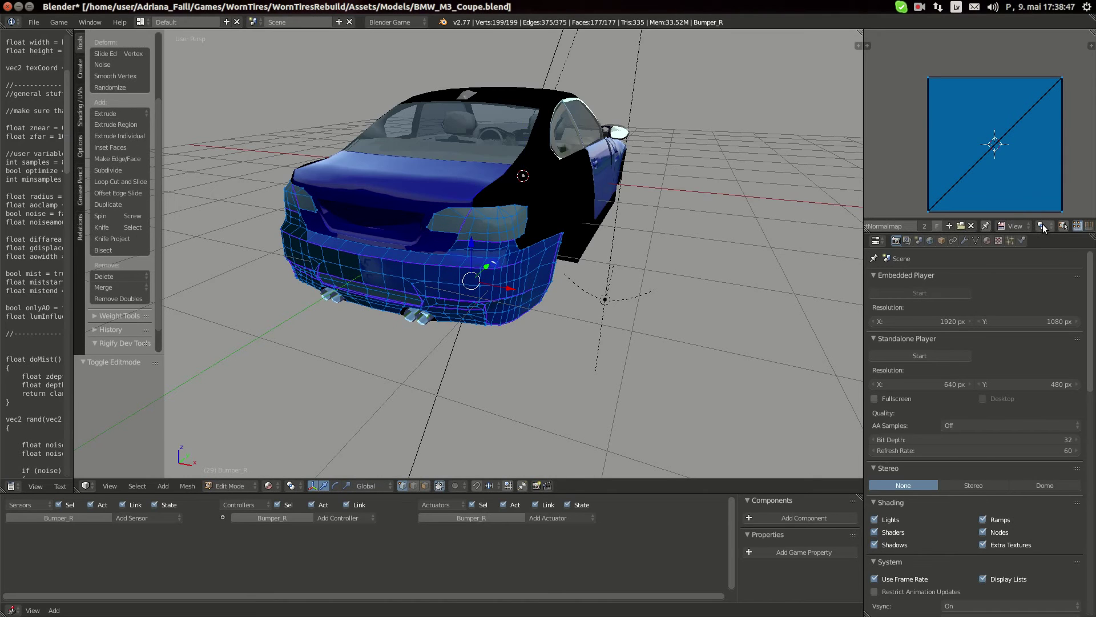
# - Set the UV pivot to the 2D cursor and scale the bumper's UVs by 0.25
pyautogui.click(1043, 224)
pyautogui.click(1039, 171)
pyautogui.write('s.25')
pyautogui.press('Return')
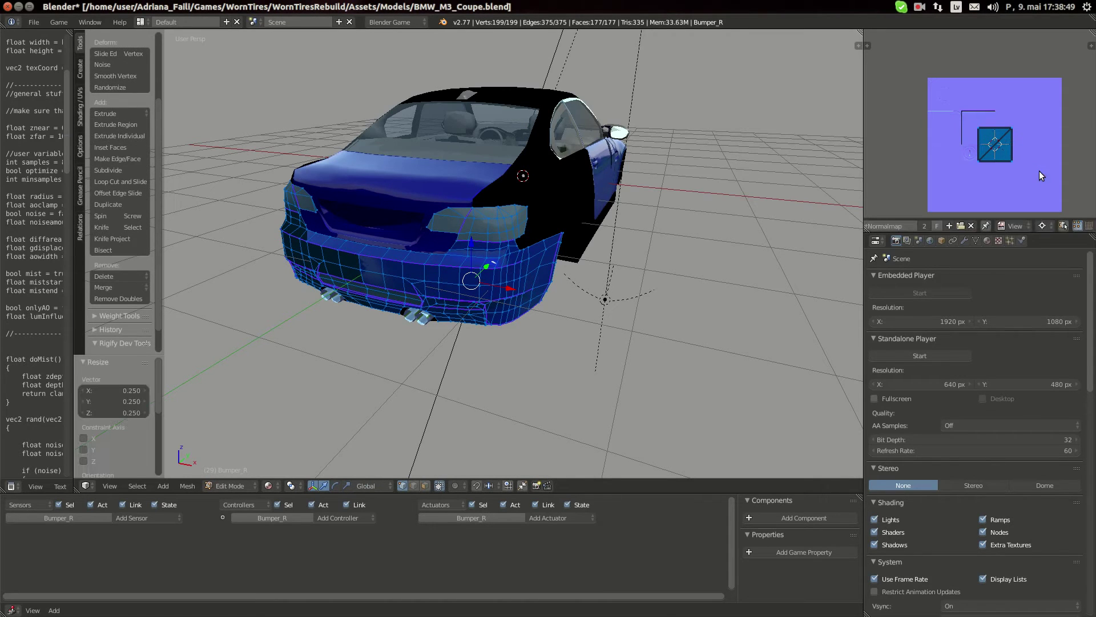
# - Move the bumper's UVs by -0.375 along Y and -0.375 along X
pyautogui.write('gy-.3')
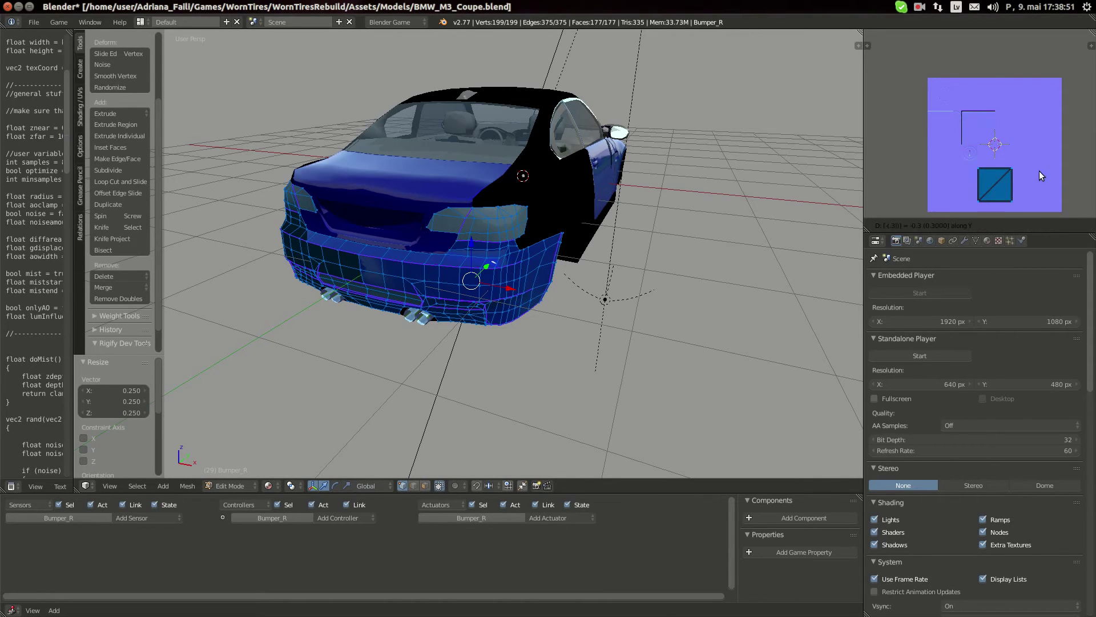
pyautogui.write('75')
pyautogui.press('Return')
pyautogui.write('gx-.375')
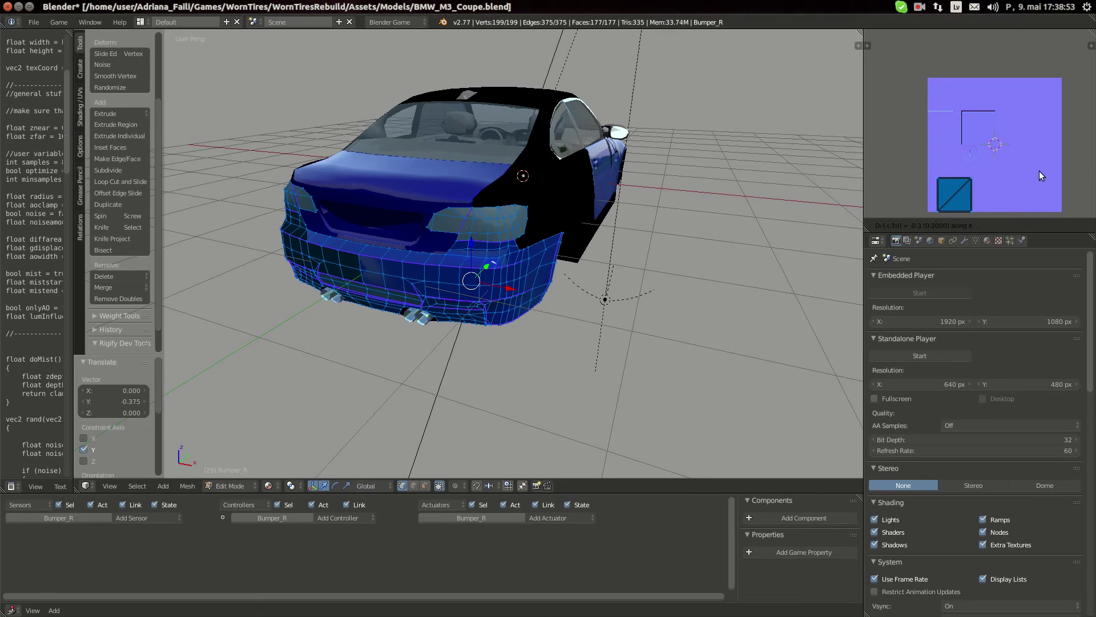
pyautogui.press('Return')
# - Switch to face selection and select single faces on the tail light's inner part to inspect their UVs
pyautogui.scroll(2, 415, 332)
pyautogui.moveTo(413, 354); pyautogui.dragTo(441, 347, button='middle')
pyautogui.click(424, 485)
pyautogui.scroll(3, 441, 346)
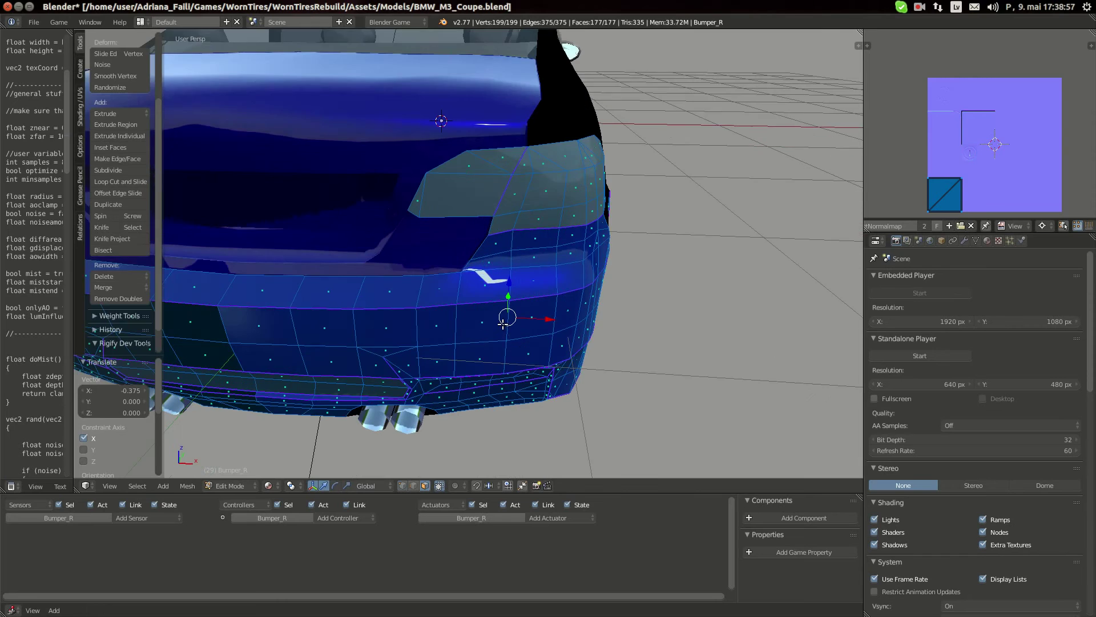
pyautogui.rightClick(472, 167)
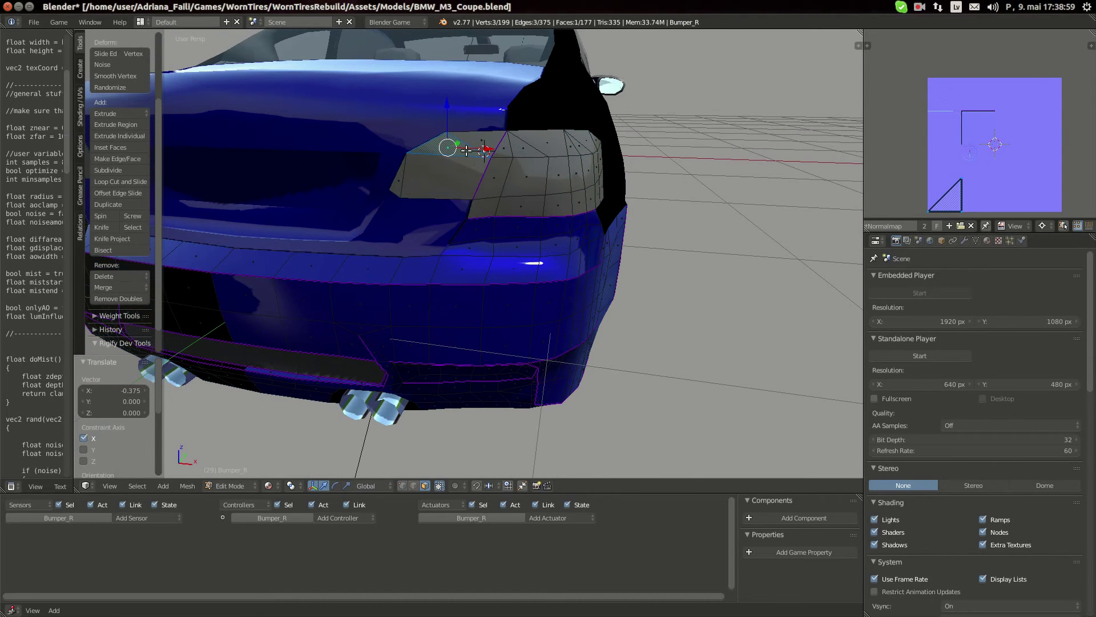
pyautogui.rightClick(466, 150)
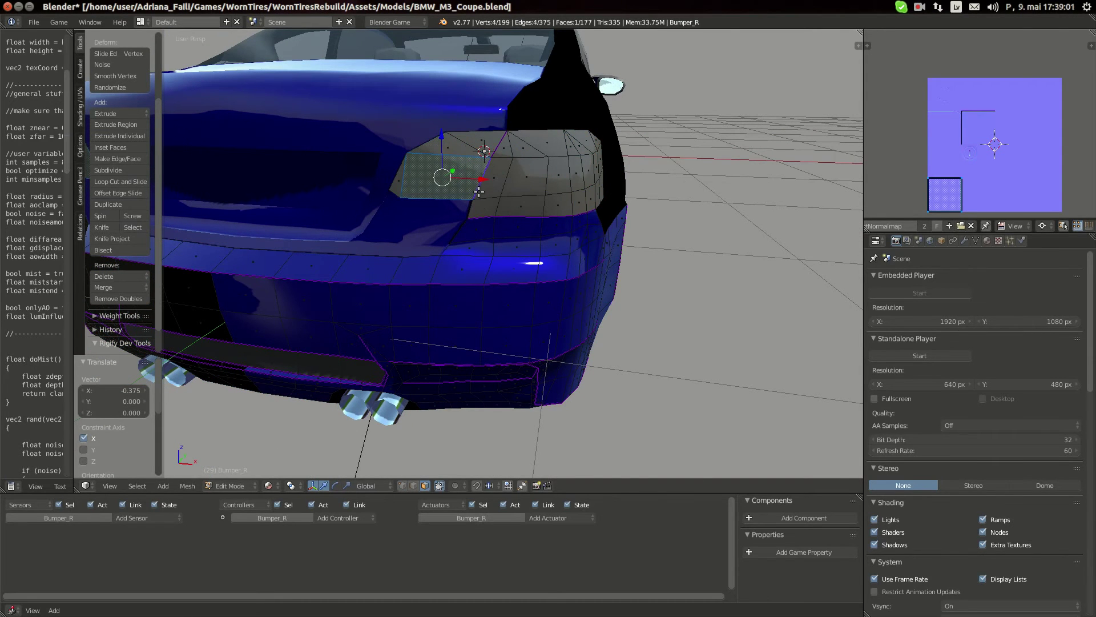
# - Reselect all bumper faces and examine the tail-light area in Object Mode before resuming mesh editing
pyautogui.press('a')
pyautogui.press('a')
pyautogui.press('Tab')
pyautogui.scroll(-2, 478, 196)
pyautogui.moveTo(478, 196); pyautogui.dragTo(431, 178, button='middle')
pyautogui.scroll(1, 432, 178)
pyautogui.scroll(5, 434, 182)
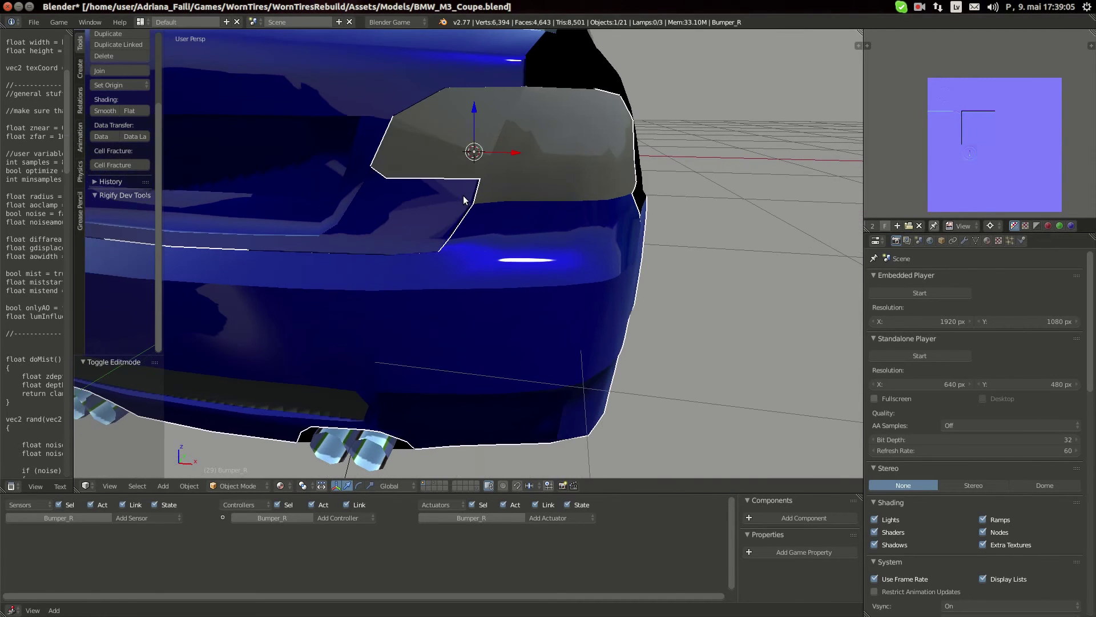
pyautogui.press('Tab')
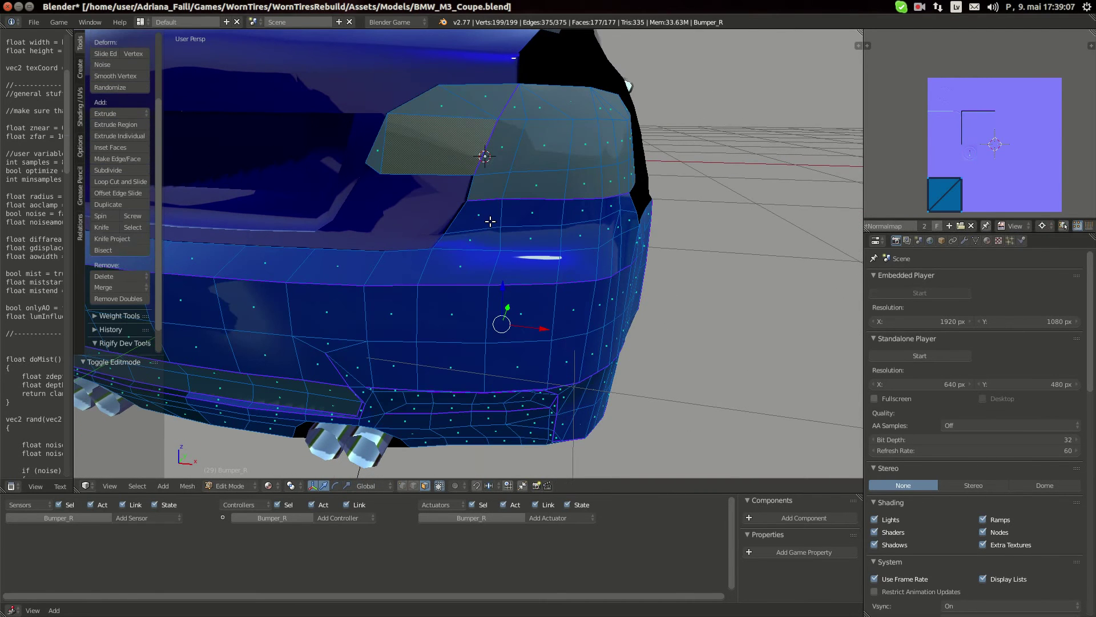
# - Select the faces from below the tail light's inner end along the strip above the crease past the centre, checking the reference photo
pyautogui.rightClick(490, 222)
pyautogui.click(9, 103)
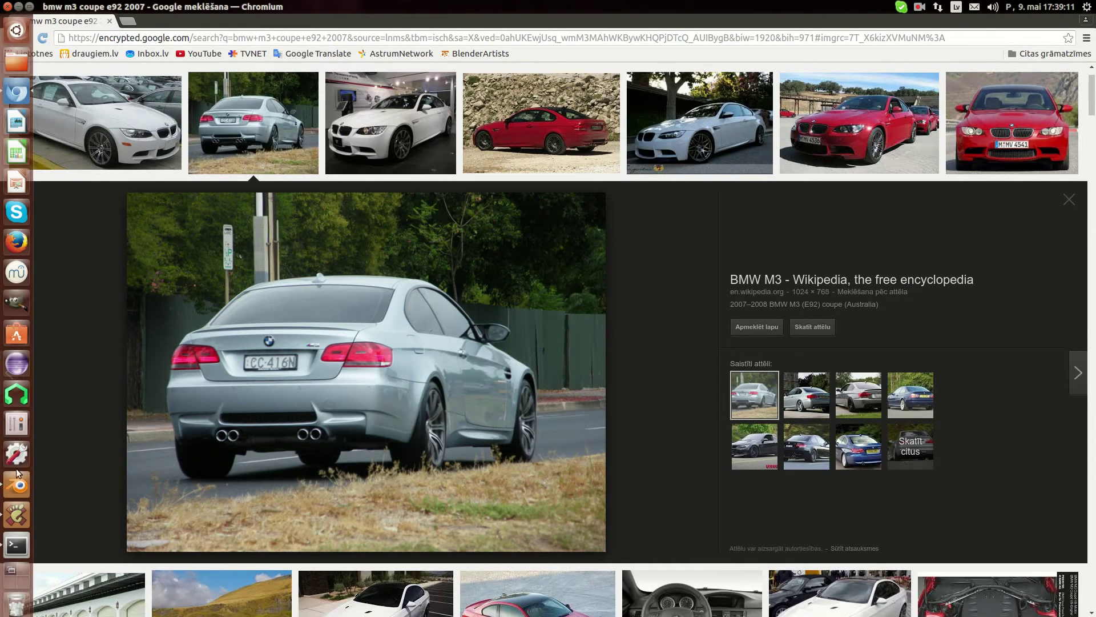
pyautogui.click(16, 477)
pyautogui.keyDown('ctrl'); pyautogui.rightClick(460, 243); pyautogui.keyUp('ctrl')
pyautogui.keyDown('ctrl'); pyautogui.rightClick(384, 267); pyautogui.keyUp('ctrl')
pyautogui.keyDown('ctrl'); pyautogui.rightClick(346, 271); pyautogui.keyUp('ctrl')
pyautogui.scroll(-3, 281, 259)
pyautogui.moveTo(281, 259); pyautogui.dragTo(357, 286, button='middle')
pyautogui.keyDown('ctrl'); pyautogui.rightClick(331, 282); pyautogui.keyUp('ctrl')
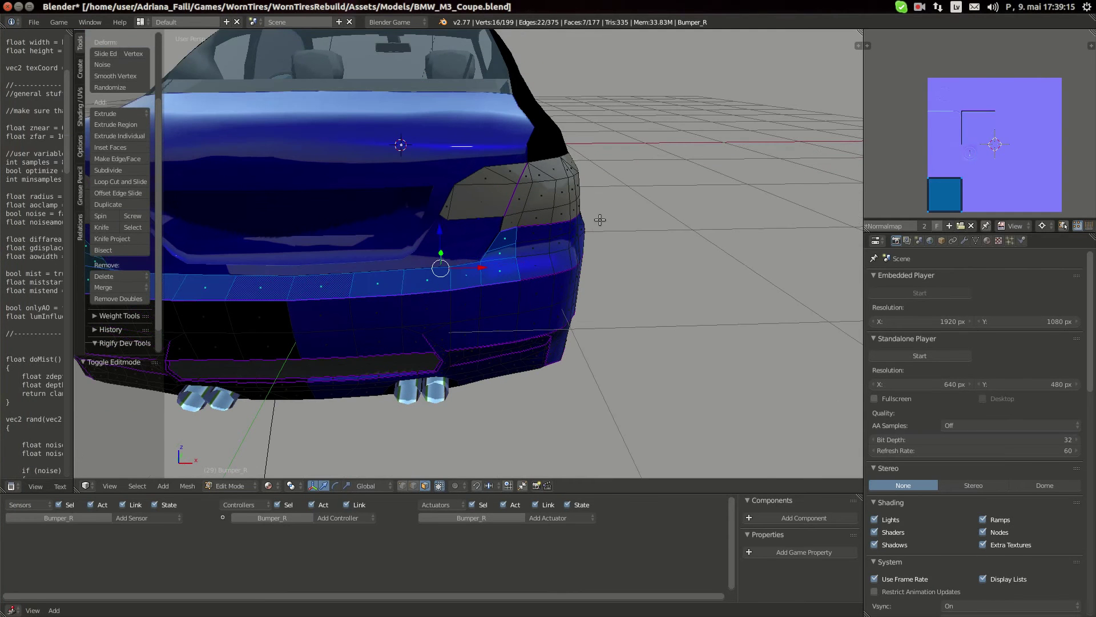
# - Move the selected strip's UVs by 0.75 along Y and 0.25 along X, and check the panel line in Object Mode
pyautogui.write('g')
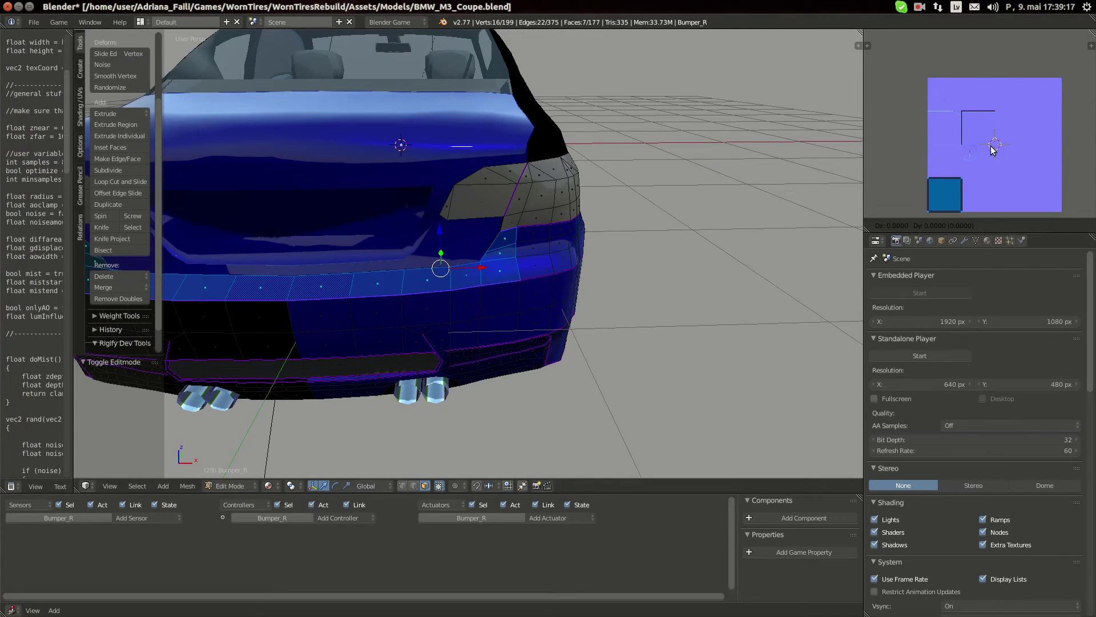
pyautogui.write('.75')
pyautogui.press('Return')
pyautogui.write('gx.25')
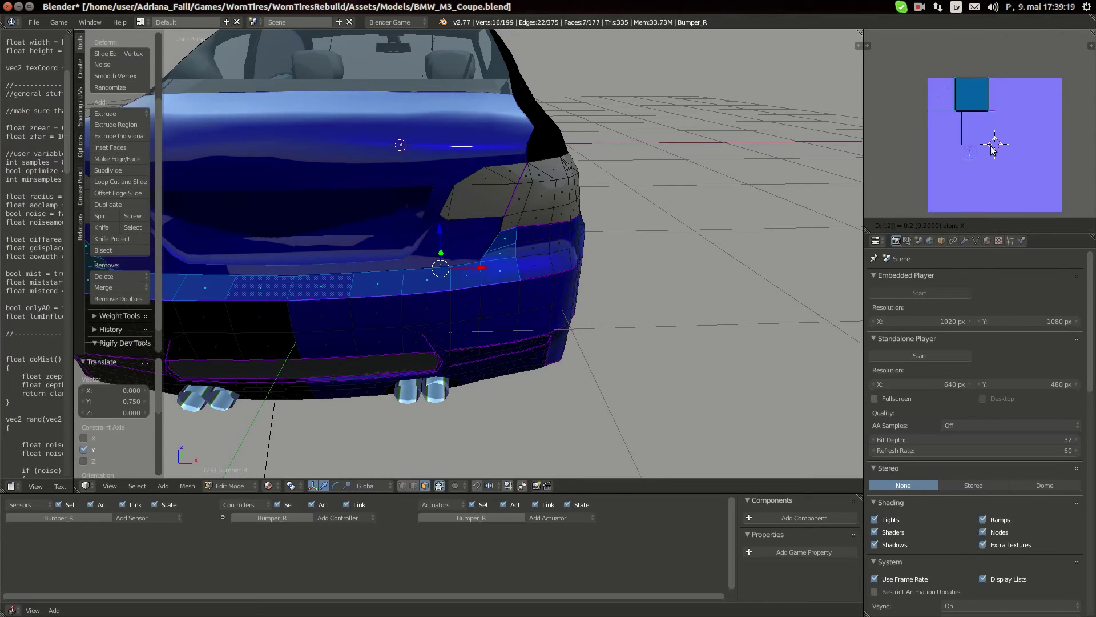
pyautogui.press('Return')
pyautogui.press('Tab')
pyautogui.scroll(6, 536, 362)
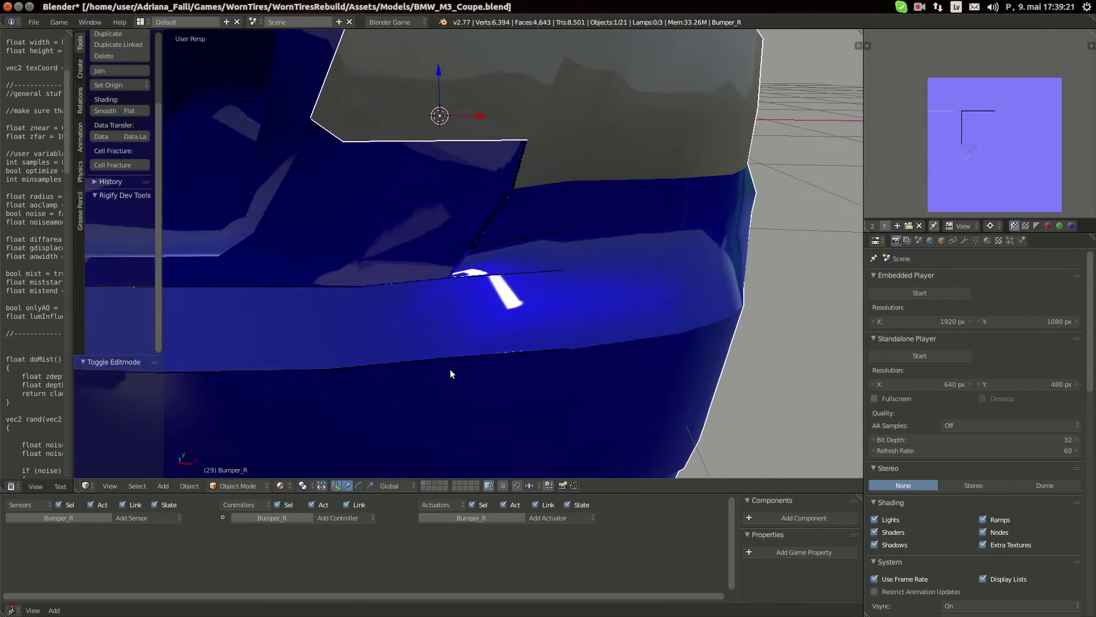
pyautogui.keyDown('shift'); pyautogui.moveTo(476, 343); pyautogui.dragTo(586, 330, button='middle'); pyautogui.keyUp('shift')
# - Rotate the strip's UVs by 180 degrees around the 2D cursor, and check the panel line in Object Mode
pyautogui.press('Tab')
pyautogui.write('r')
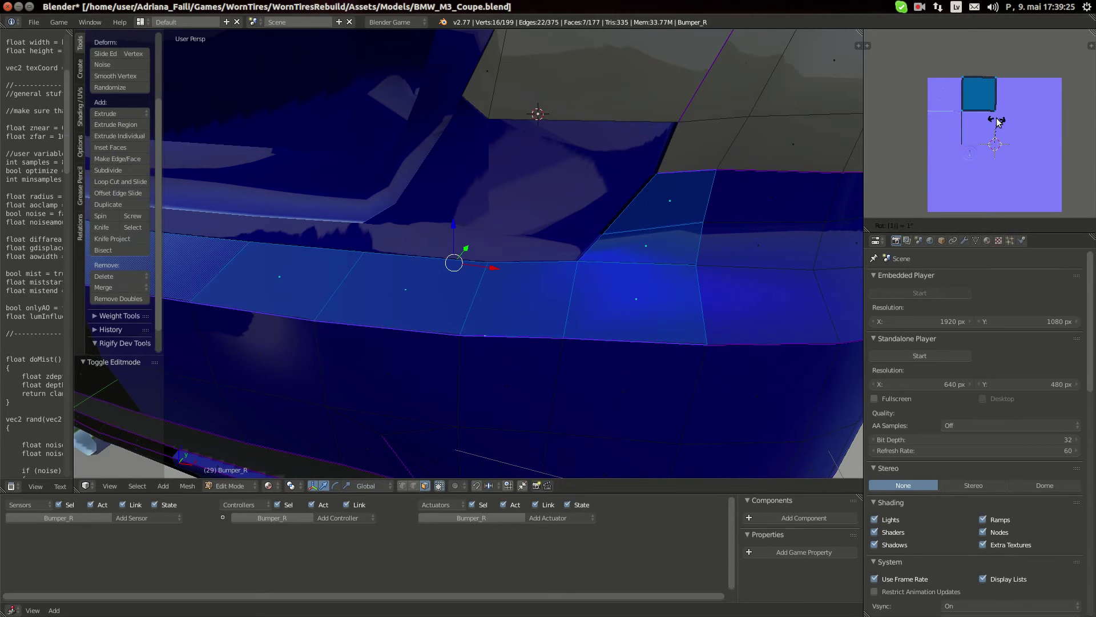
pyautogui.write('180')
pyautogui.press('Return')
pyautogui.press('Tab')
pyautogui.moveTo(598, 272); pyautogui.dragTo(537, 296, button='middle')
pyautogui.press('Tab')
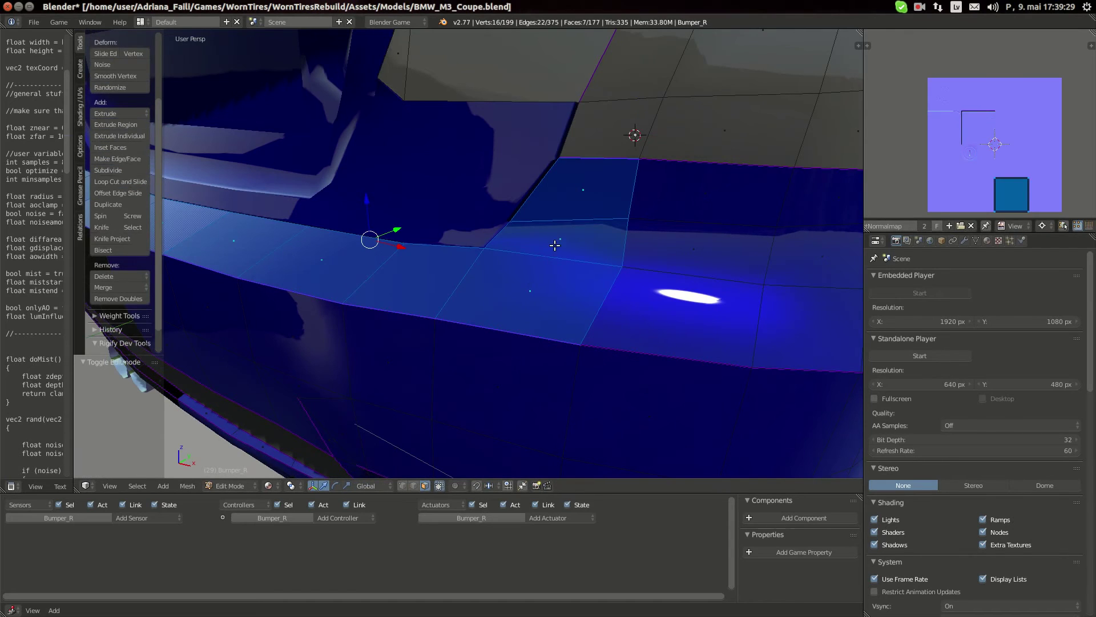
# - Try to move the UVs of the strip's corner face below the trunk lid's outer end by -0.5 along X
pyautogui.rightClick(546, 265)
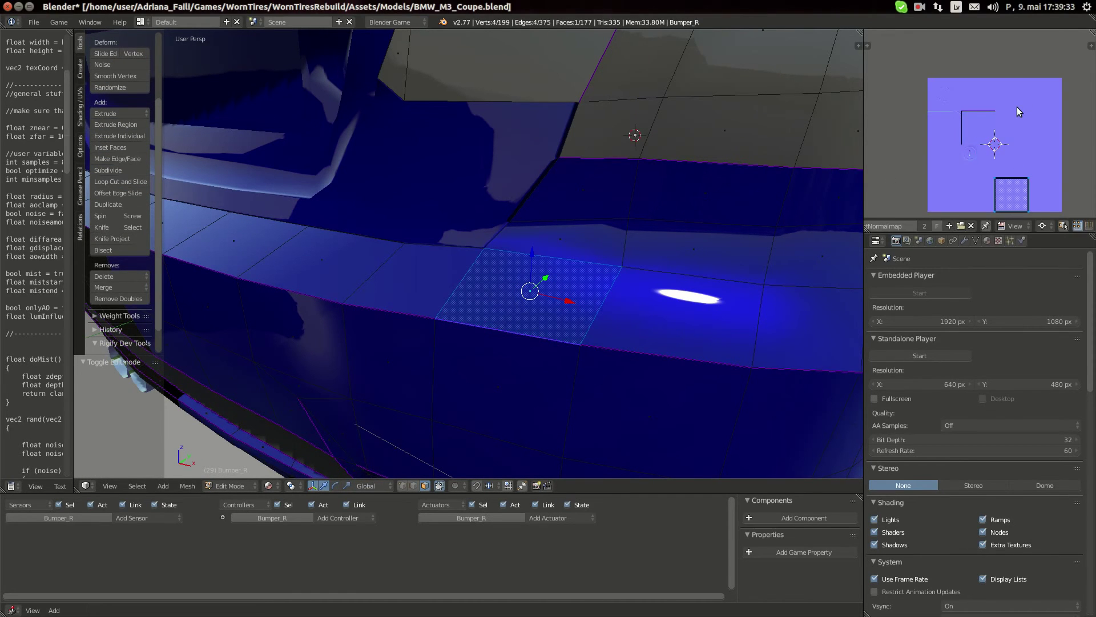
pyautogui.press('g')
pyautogui.press('x')
pyautogui.press('-')
pyautogui.press('.')
pyautogui.press('5')
pyautogui.press('Return')
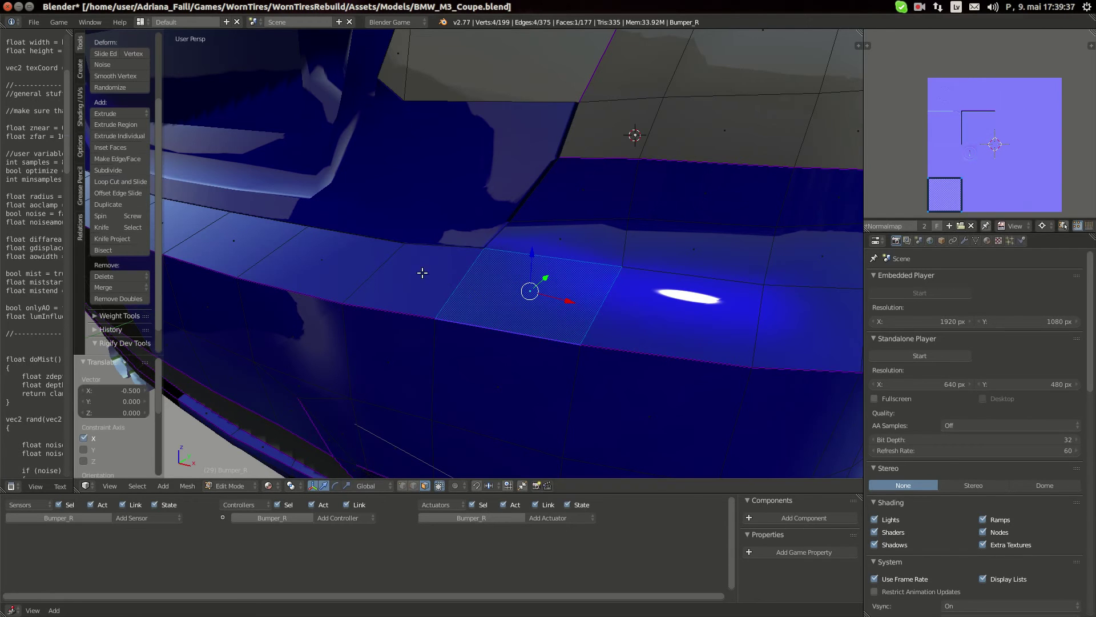
pyautogui.hotkey('ctrl', 'z')
# - Undo the strip's earlier UV rotation and rotate its UVs by 180 degrees around their own centre instead
pyautogui.scroll(-5, 388, 259)
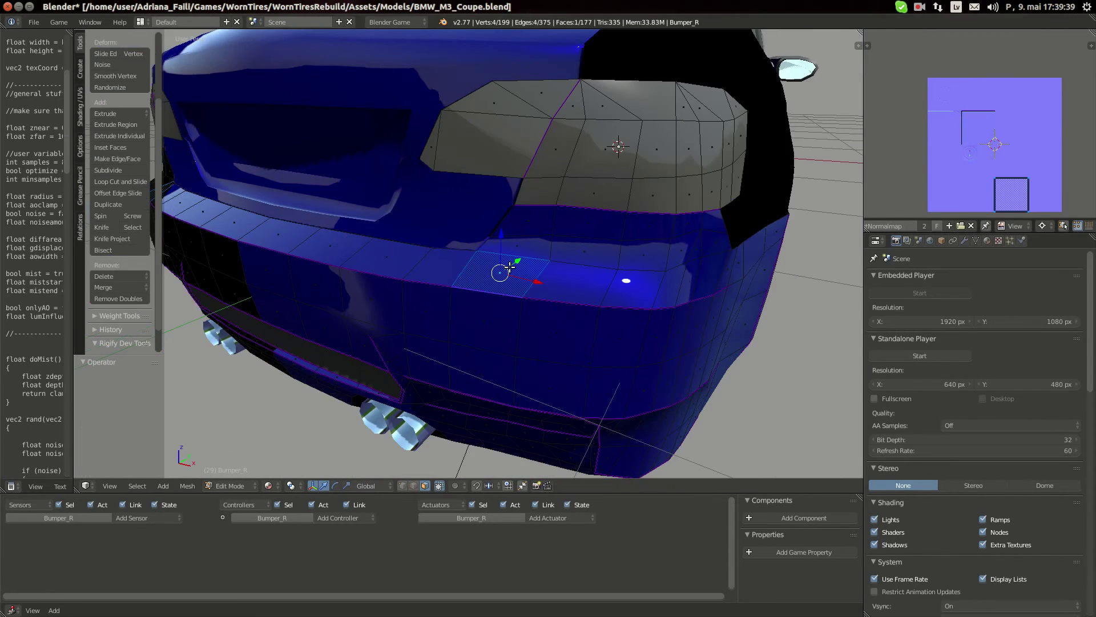
pyautogui.hotkey('ctrl', 'l')
pyautogui.hotkey('ctrl', 'z')
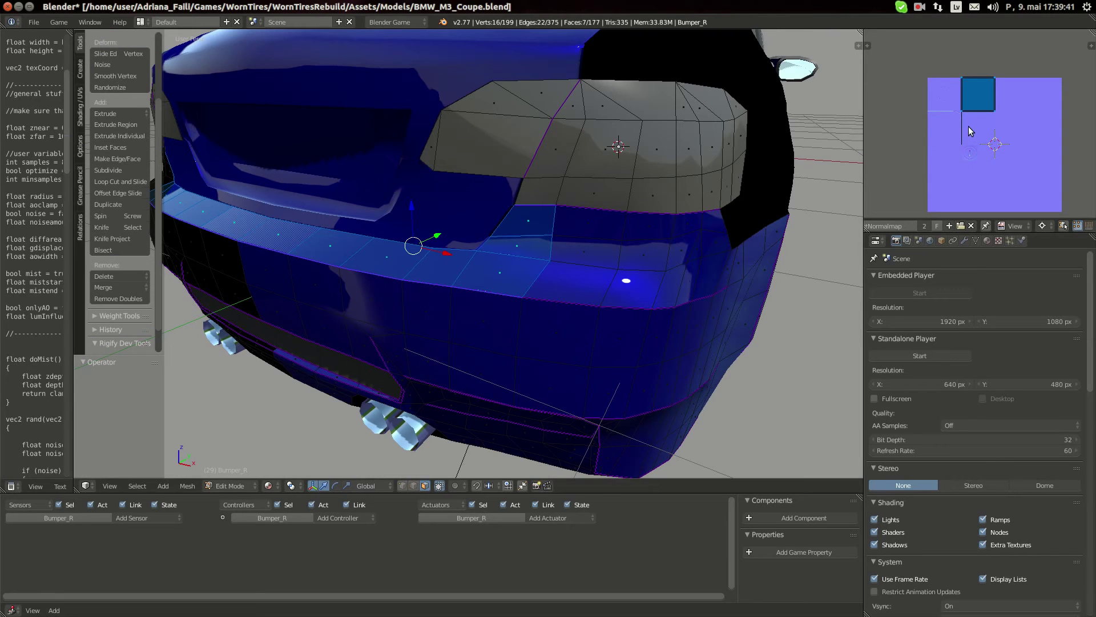
pyautogui.write('r180')
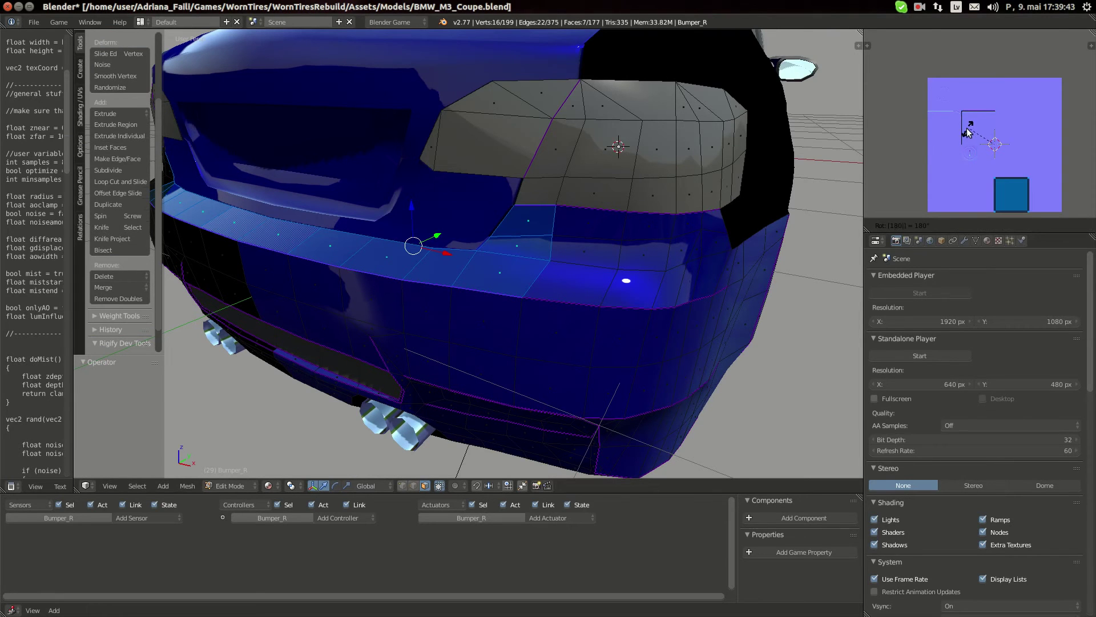
pyautogui.press('Escape')
pyautogui.click(1061, 226)
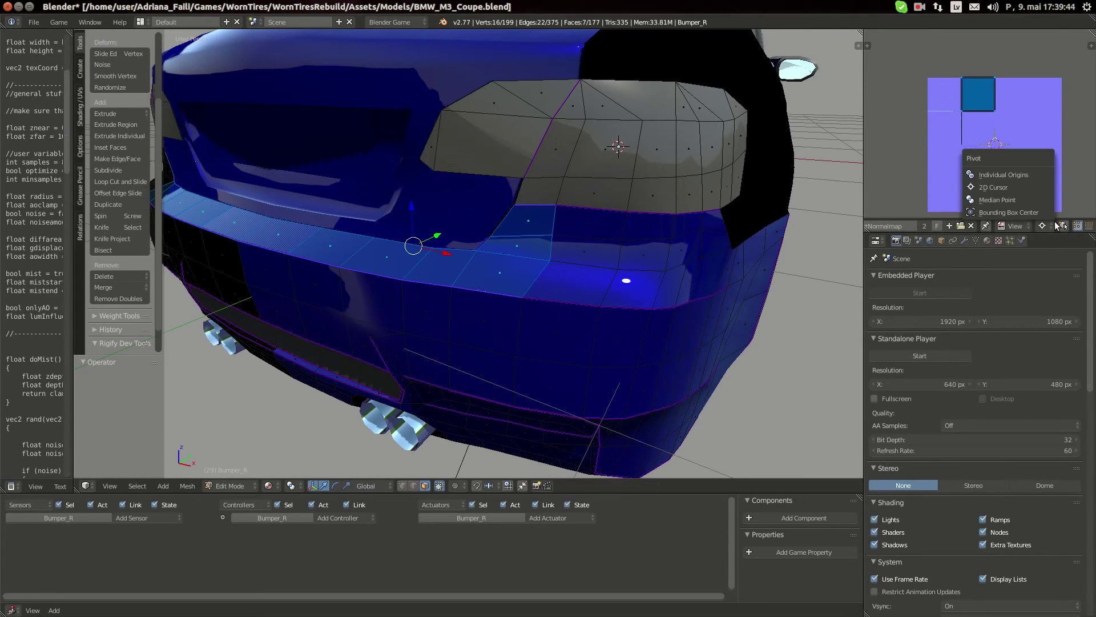
pyautogui.click(998, 188)
pyautogui.write('r18')
pyautogui.press('Return')
pyautogui.press('Tab')
pyautogui.scroll(6, 460, 325)
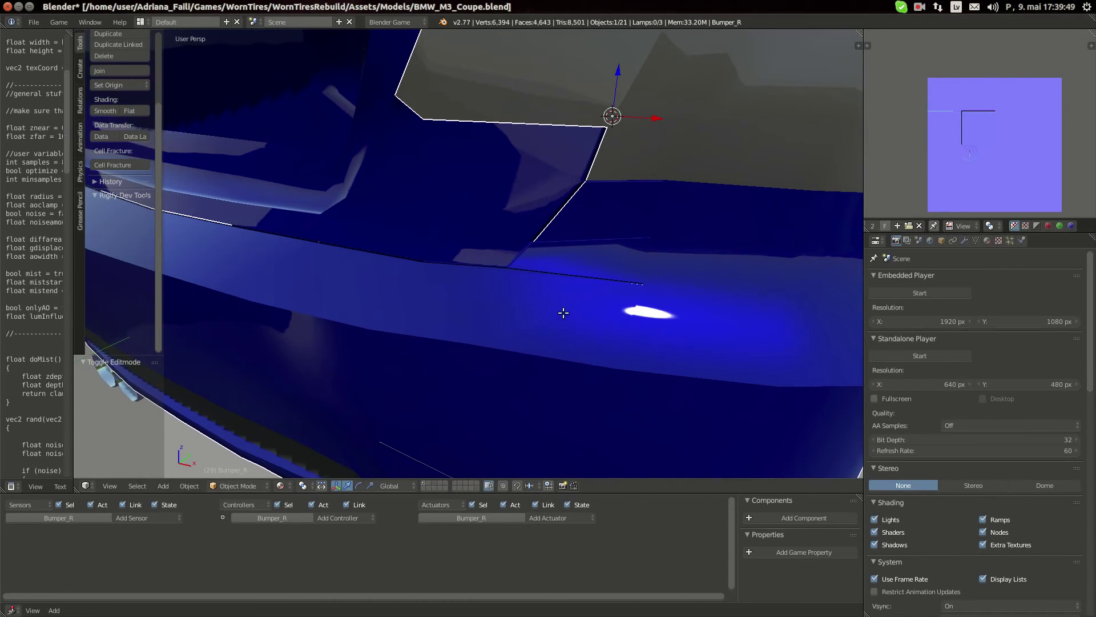
# - Move the UVs of the corner face below the trunk lid's outer end by -0.75 along Y and -0.25 along X
pyautogui.press('Tab')
pyautogui.keyDown('ctrl'); pyautogui.rightClick(610, 204); pyautogui.keyUp('ctrl')
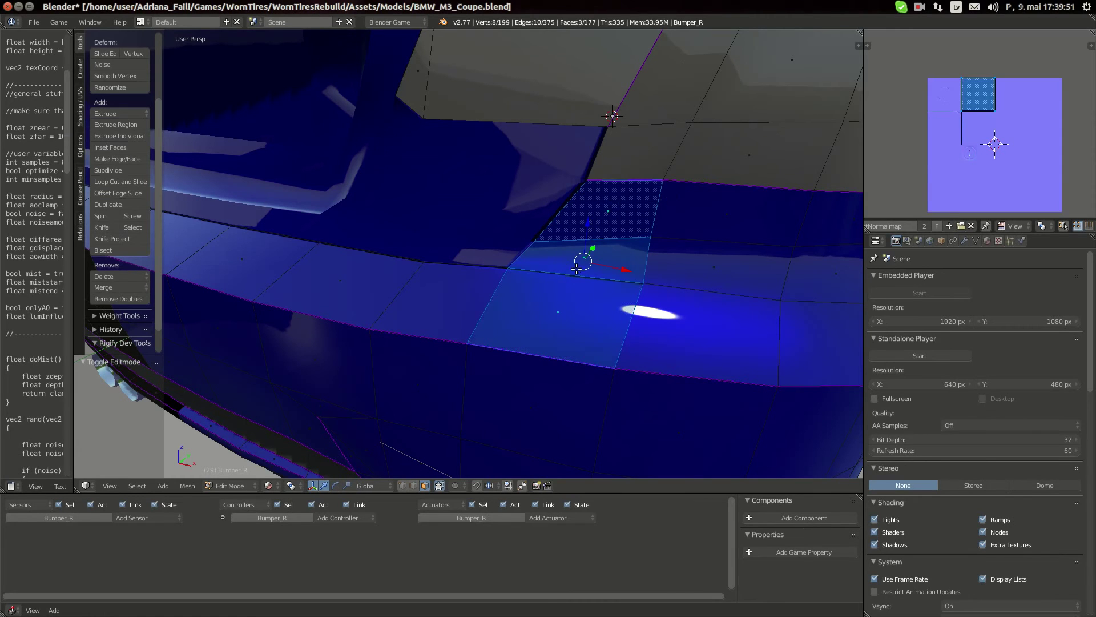
pyautogui.rightClick(576, 273)
pyautogui.write('gy')
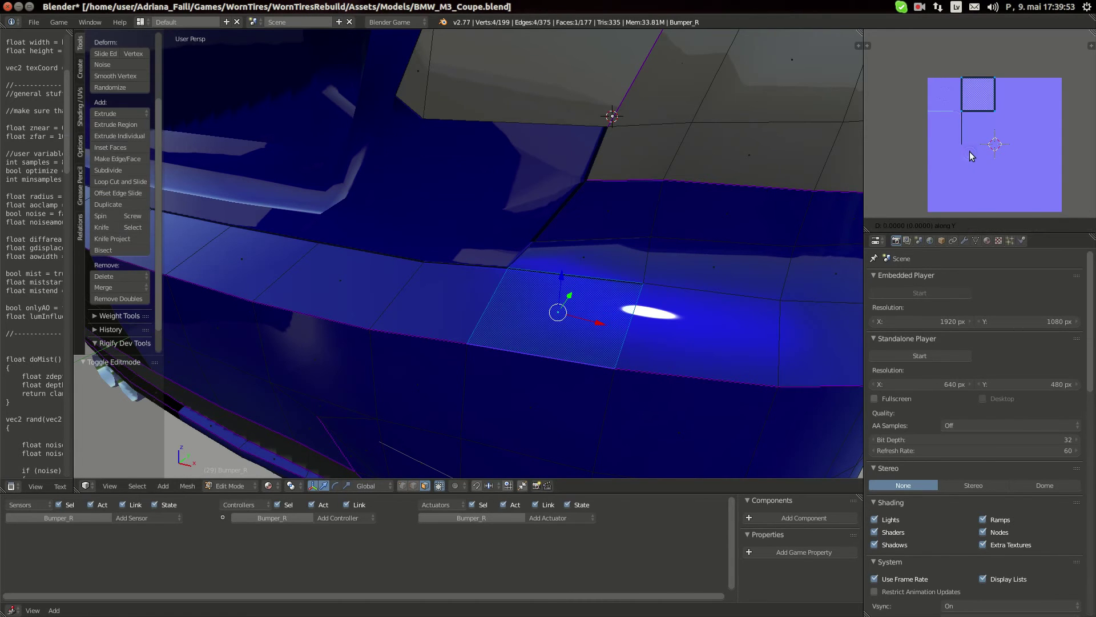
pyautogui.write('-.75')
pyautogui.press('Return')
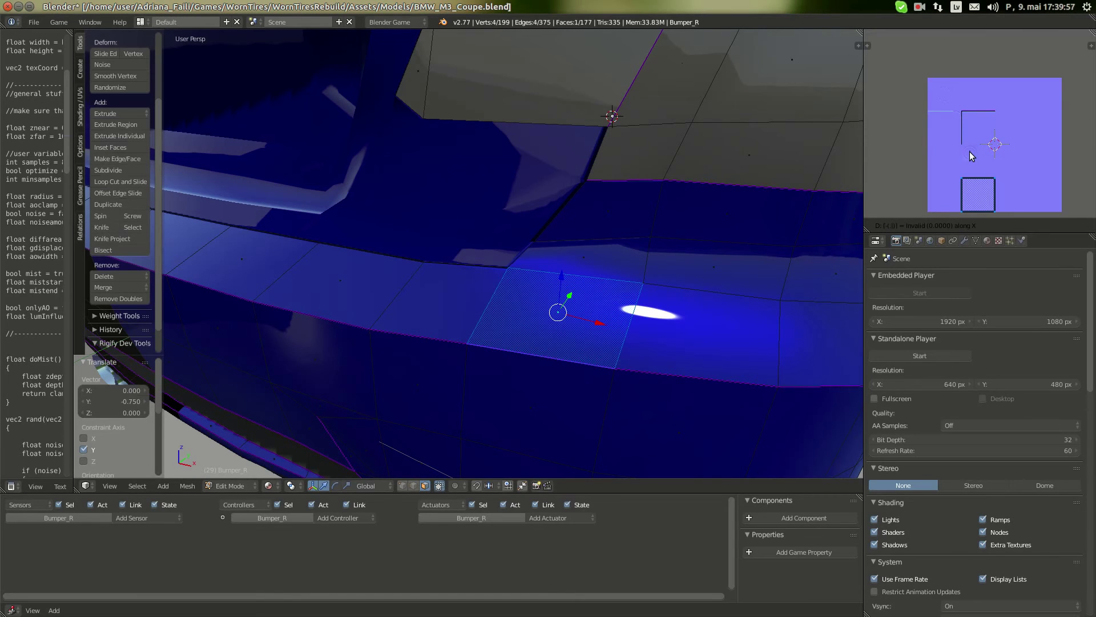
pyautogui.write('254')
pyautogui.press('Escape')
pyautogui.write('gx-.25')
pyautogui.press('Return')
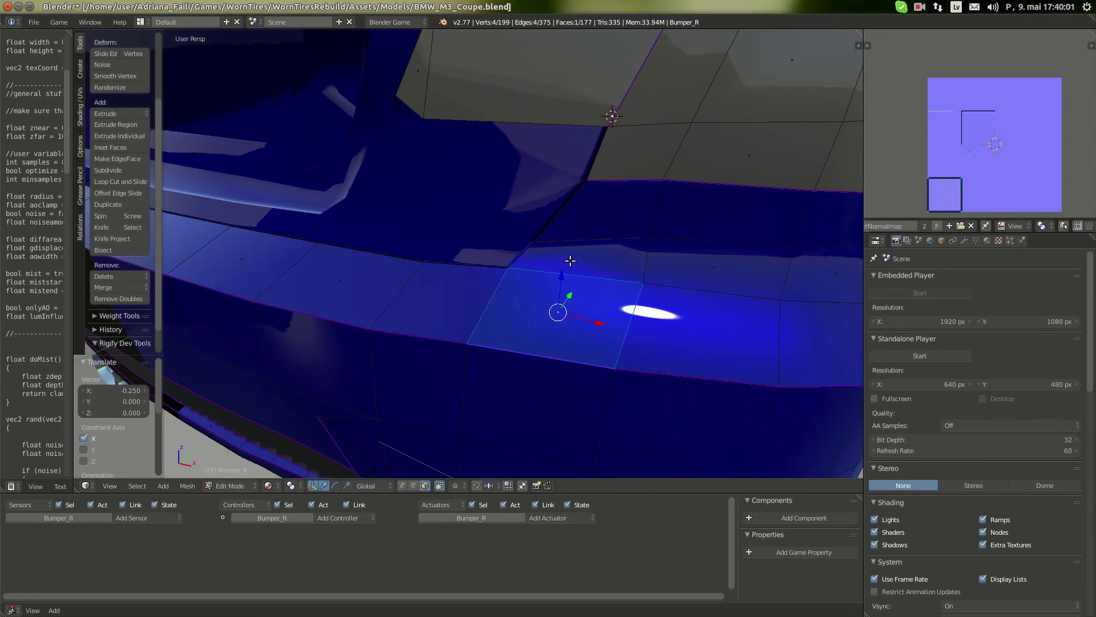
# - Rotate the UVs of the two bumper faces between that corner and the tail light by 90 degrees, and check the panel line in Object Mode
pyautogui.rightClick(581, 253)
pyautogui.keyDown('shift'); pyautogui.rightClick(608, 221); pyautogui.keyUp('shift')
pyautogui.press('Tab')
pyautogui.moveTo(666, 249); pyautogui.dragTo(636, 247, button='middle')
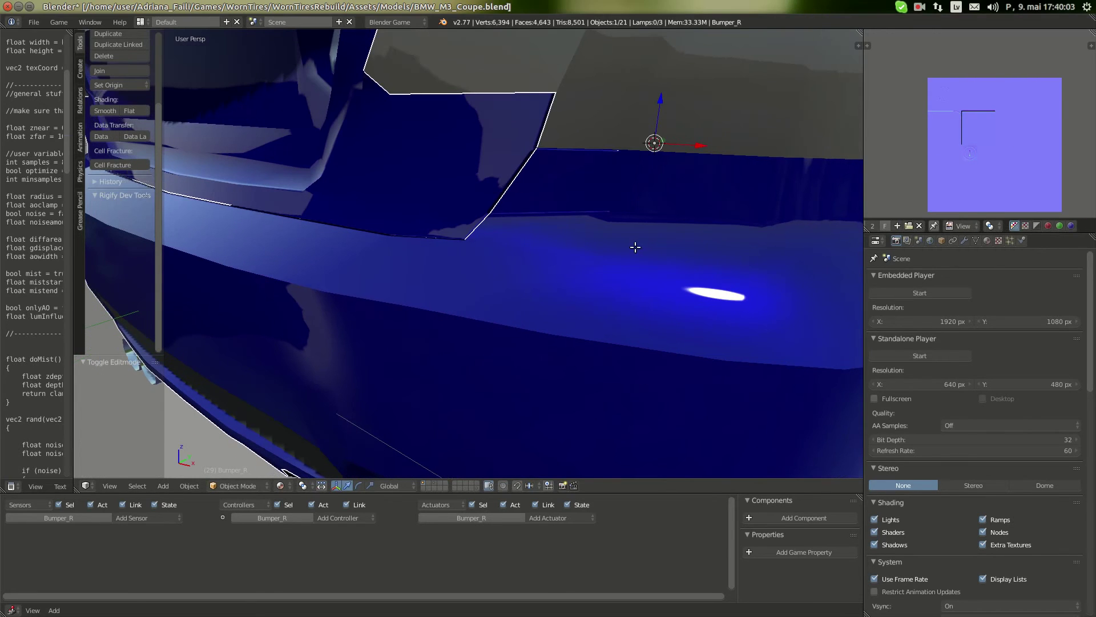
pyautogui.press('Tab')
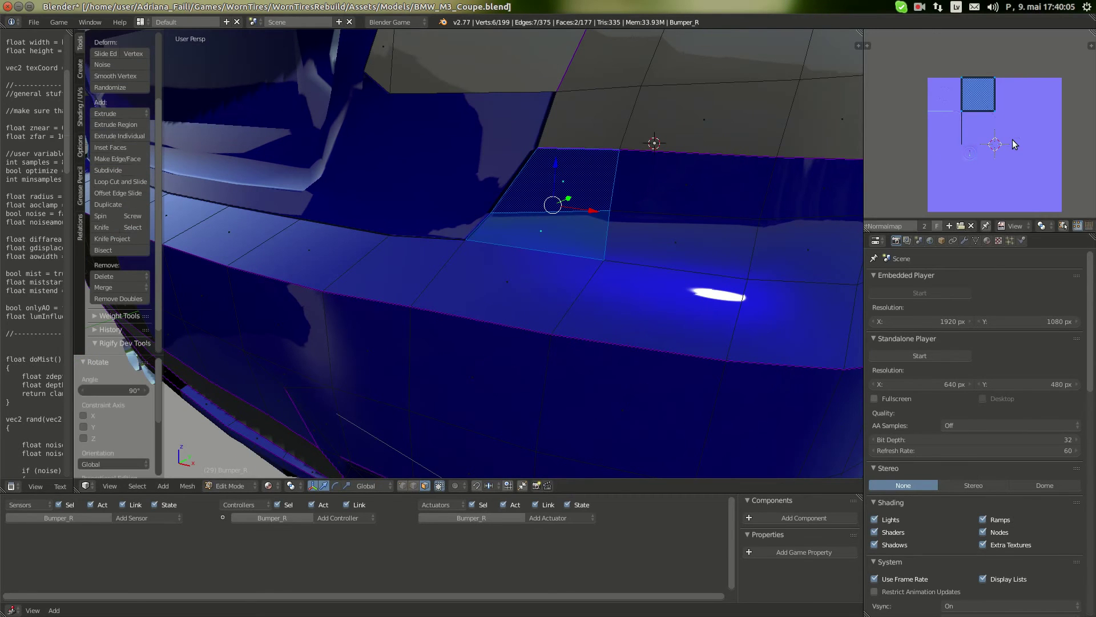
pyautogui.press('Tab')
pyautogui.scroll(-3, 447, 343)
pyautogui.moveTo(450, 338)
pyautogui.mouseDown(button='middle')
pyautogui.moveTo(478, 329)
pyautogui.moveTo(450, 333)
pyautogui.mouseUp(button='middle')
pyautogui.moveTo(537, 276); pyautogui.dragTo(563, 217, button='middle')
pyautogui.press('Tab')
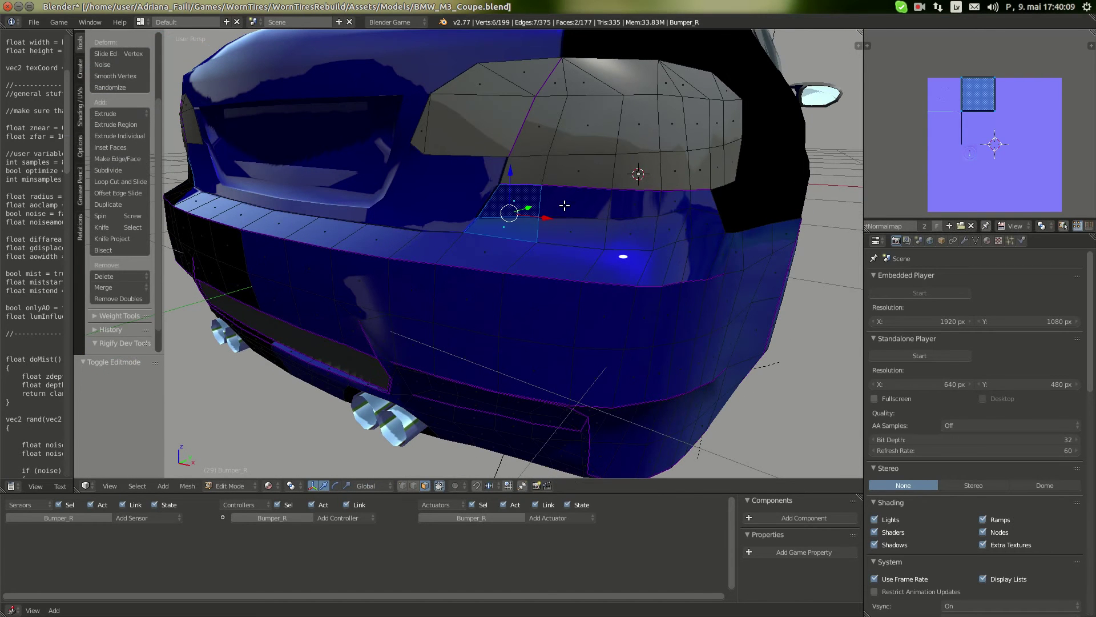
# - Select the four remaining bumper faces directly beneath the tail light and move their UVs by 0.25 along Y
pyautogui.rightClick(576, 205)
pyautogui.keyDown('shift'); pyautogui.rightClick(633, 203); pyautogui.keyUp('shift')
pyautogui.moveTo(667, 226); pyautogui.dragTo(640, 237, button='middle')
pyautogui.keyDown('shift'); pyautogui.rightClick(640, 236); pyautogui.keyUp('shift')
pyautogui.keyDown('shift'); pyautogui.click(667, 233); pyautogui.keyUp('shift')
pyautogui.press('g')
pyautogui.press('y')
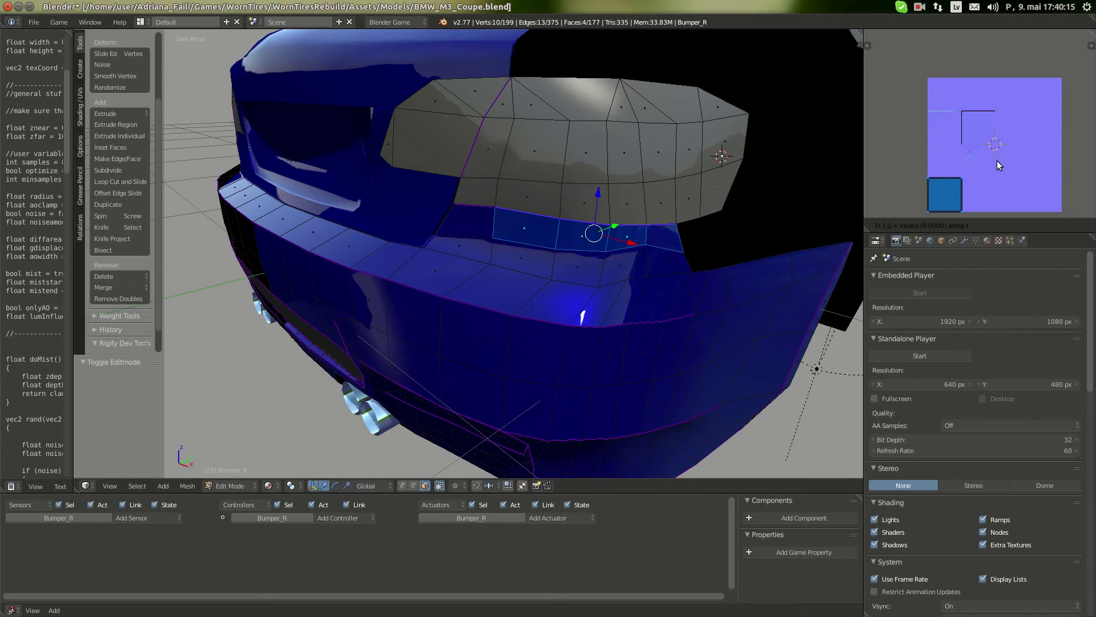
pyautogui.write('.25')
pyautogui.press('Return')
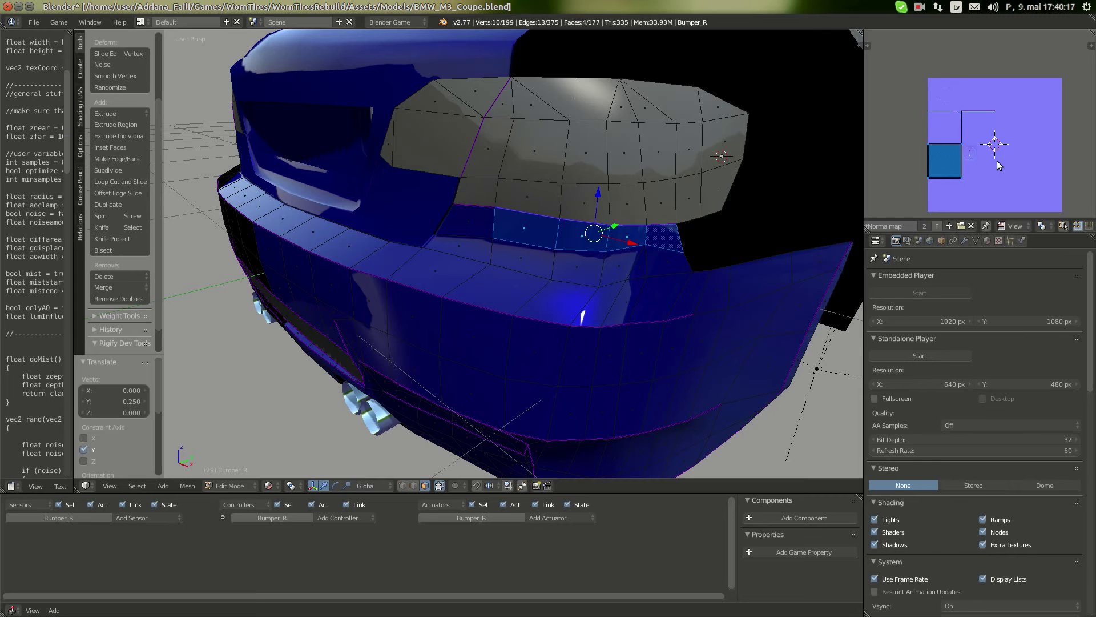
# - Open Hood_R for mesh editing and select its three faces along the tail light's inner edge, including the small triangle
pyautogui.scroll(2, 592, 228)
pyautogui.moveTo(590, 170); pyautogui.dragTo(621, 244, button='middle')
pyautogui.scroll(-2, 592, 228)
pyautogui.scroll(2, 609, 239)
pyautogui.scroll(2, 621, 243)
pyautogui.press('Tab')
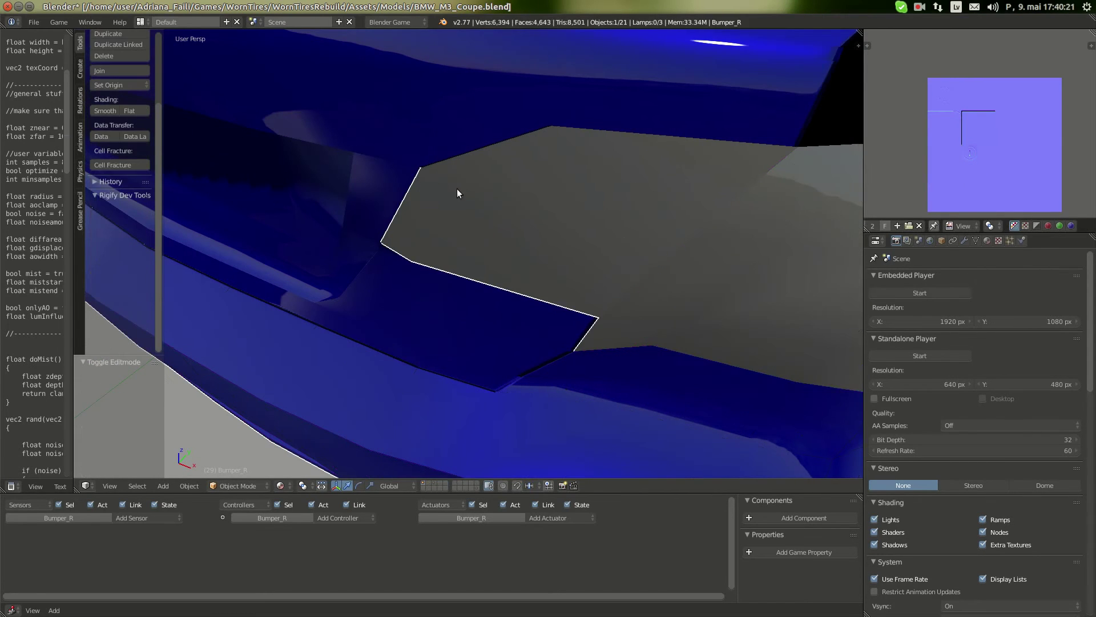
pyautogui.rightClick(439, 135)
pyautogui.press('Tab')
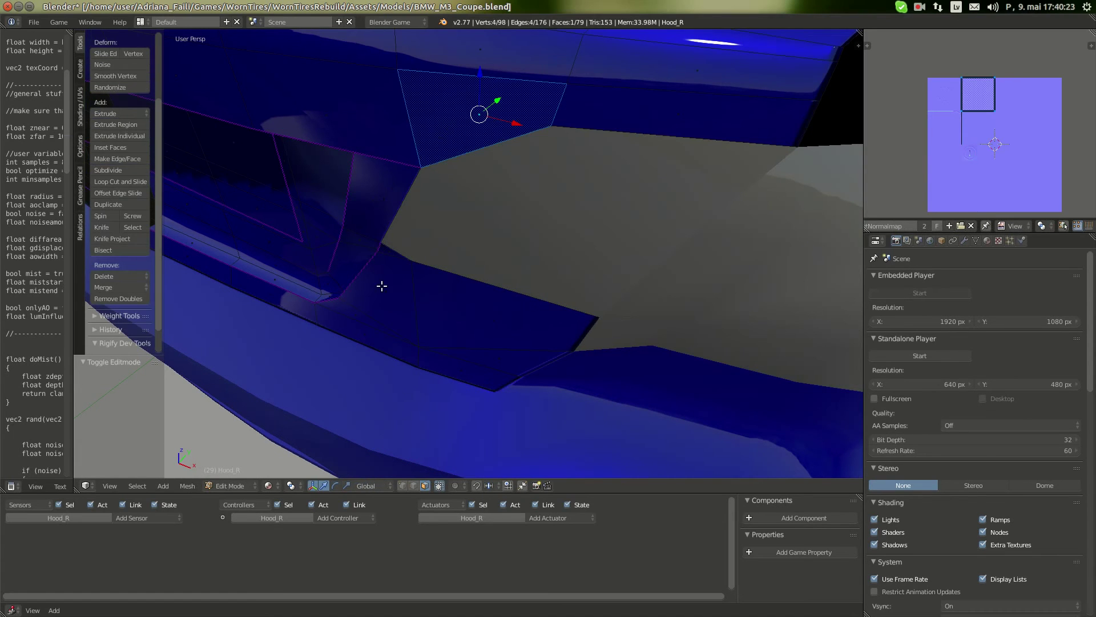
pyautogui.keyDown('ctrl'); pyautogui.rightClick(385, 295); pyautogui.keyUp('ctrl')
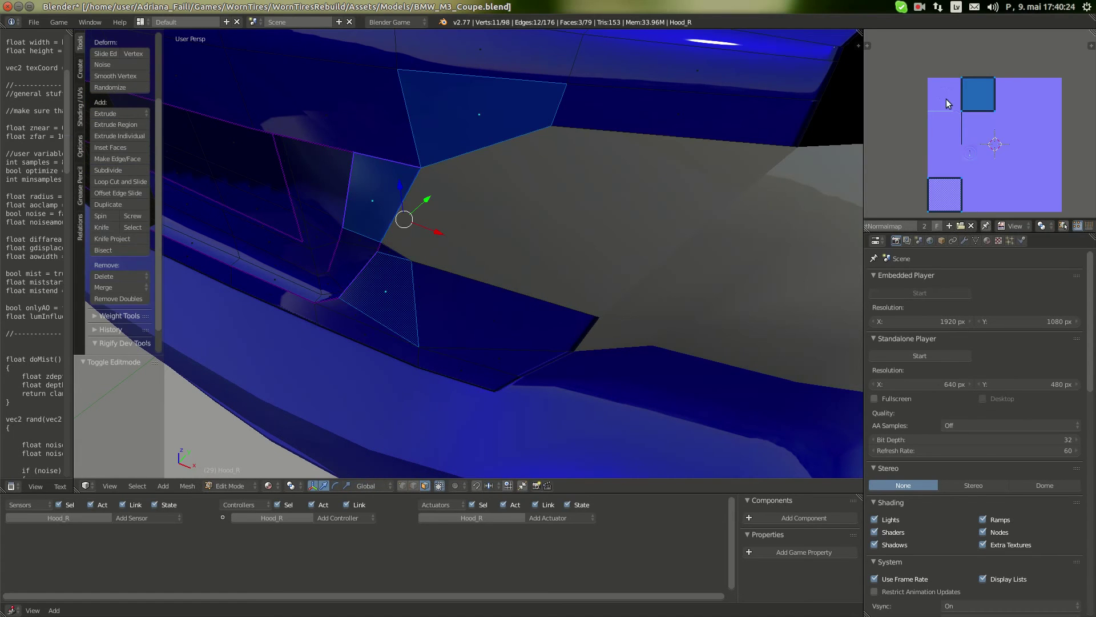
pyautogui.hotkey('ctrl', 'z')
pyautogui.keyDown('shift'); pyautogui.rightClick(393, 251); pyautogui.keyUp('shift')
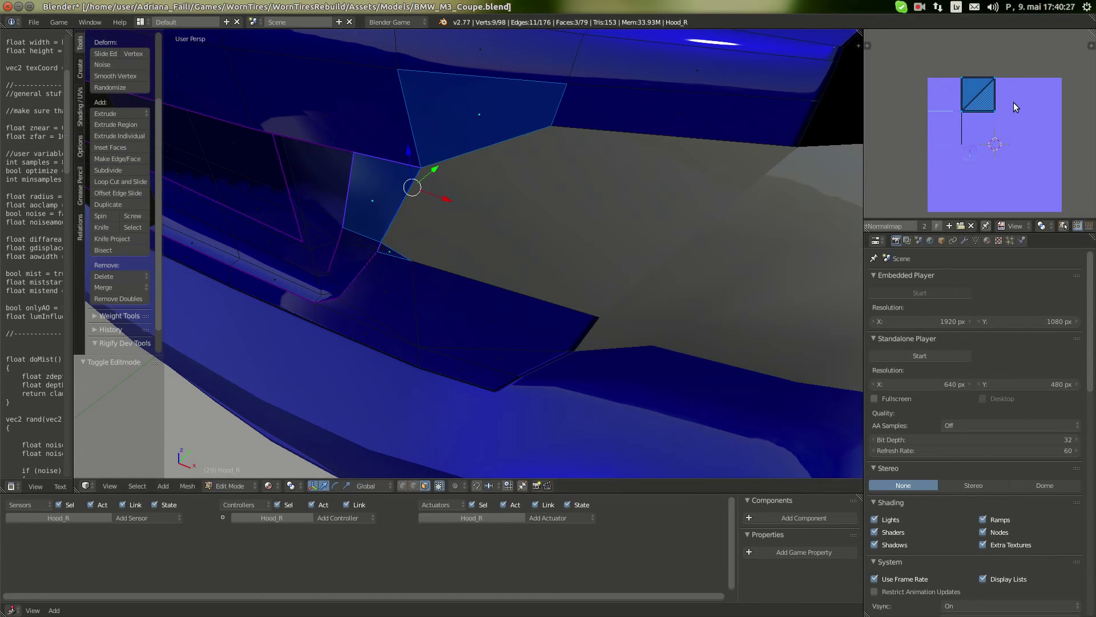
# - Move the three hood faces' UVs by -0.25 along X and -0.5 along Y, and check them in Object Mode
pyautogui.press('g')
pyautogui.press('x')
pyautogui.press('-')
pyautogui.press('.')
pyautogui.press('2')
pyautogui.press('5')
pyautogui.press('Return')
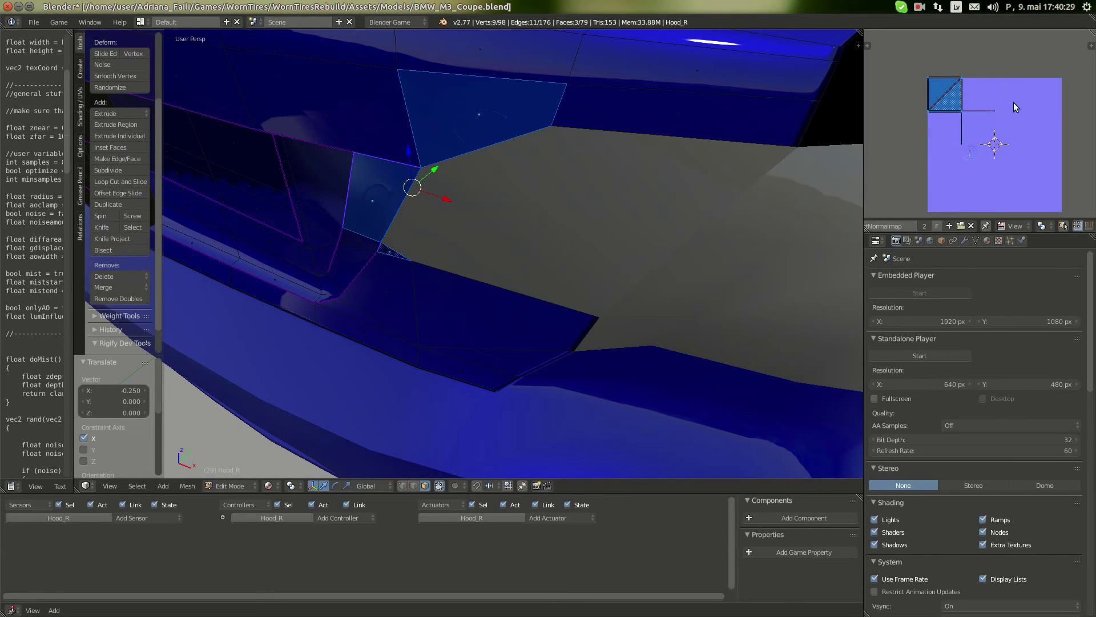
pyautogui.press('g')
pyautogui.press('y')
pyautogui.press('-')
pyautogui.press('.')
pyautogui.press('5')
pyautogui.press('Return')
pyautogui.press('Tab')
pyautogui.moveTo(495, 161); pyautogui.dragTo(510, 183, button='middle')
pyautogui.press('Tab')
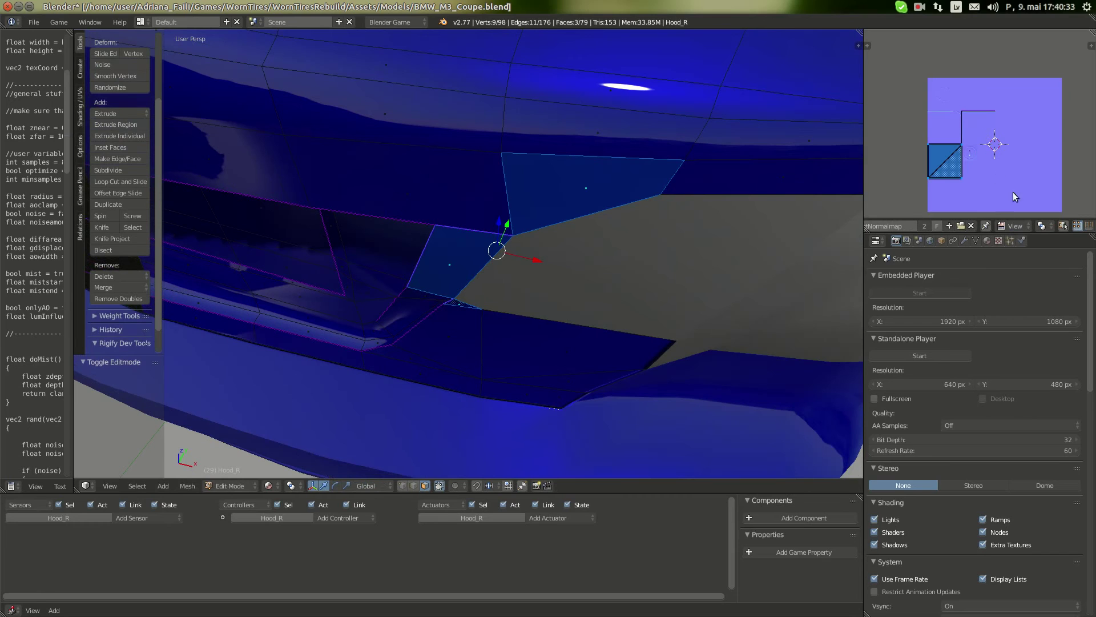
# - Snap the 2D cursor to the hood faces' UVs, rotate them by 90 degrees around it, and check the result in Object Mode
pyautogui.click(1050, 227)
pyautogui.click(1022, 186)
pyautogui.hotkey('shift', 's')
pyautogui.click(939, 129)
pyautogui.hotkey('shift', 's')
pyautogui.click(916, 224)
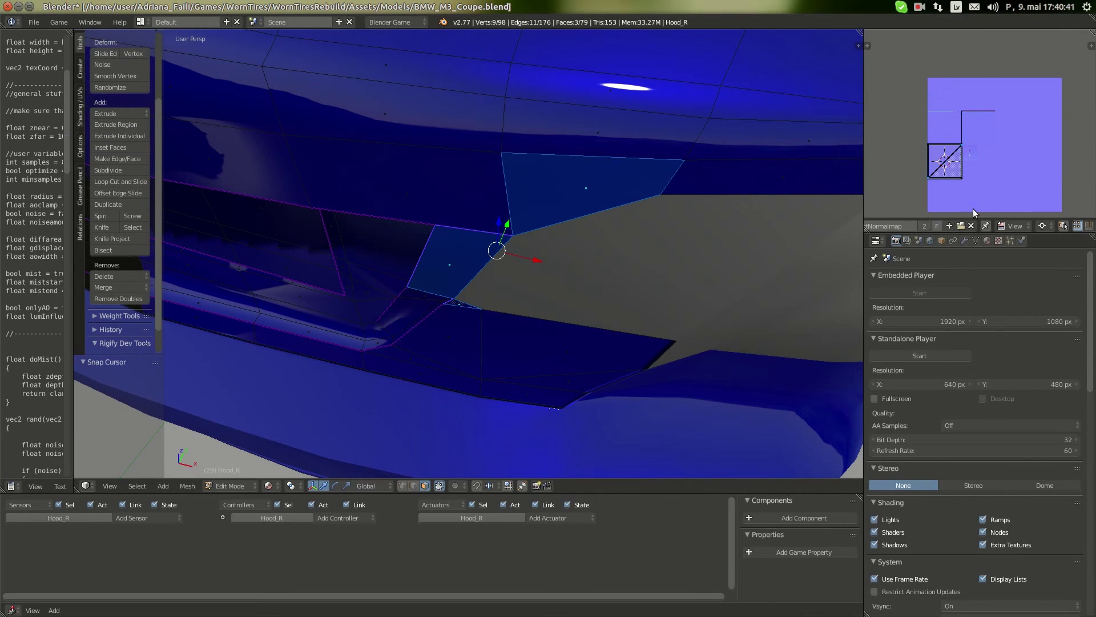
pyautogui.click(1042, 226)
pyautogui.click(1024, 195)
pyautogui.write('r90')
pyautogui.press('Return')
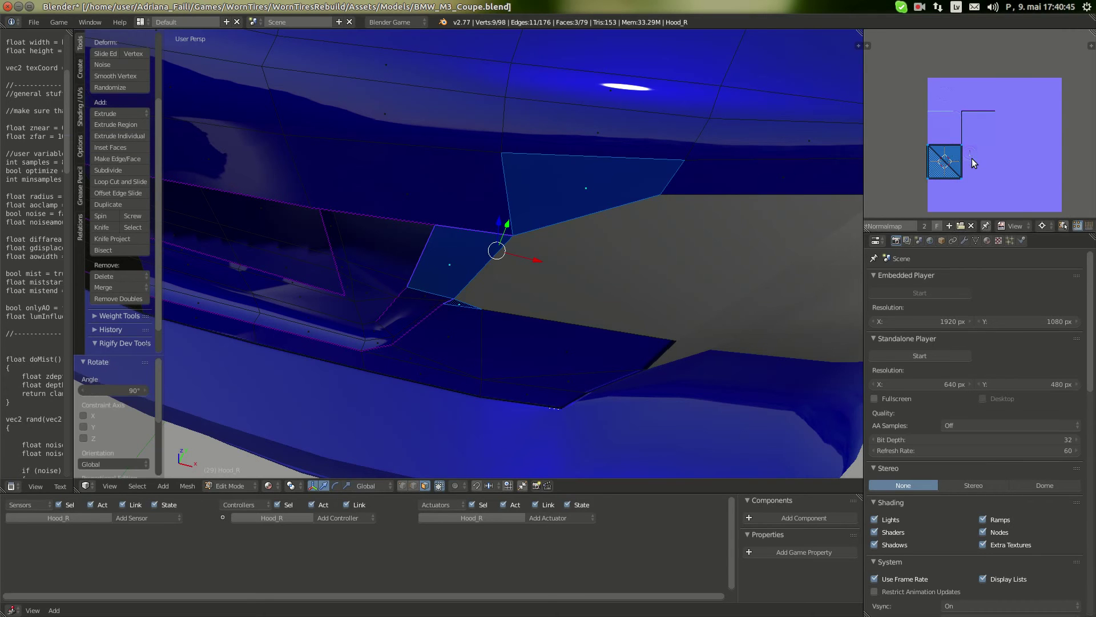
pyautogui.press('Tab')
pyautogui.scroll(6, 513, 260)
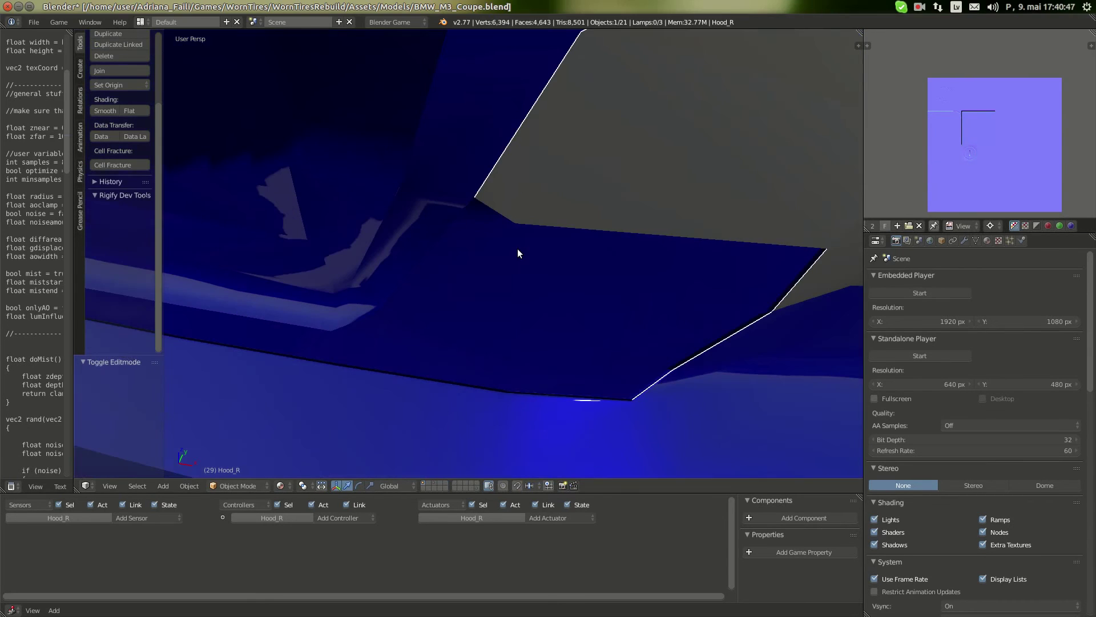
pyautogui.moveTo(493, 298); pyautogui.dragTo(536, 328, button='middle')
pyautogui.scroll(-5, 536, 328)
# - Select all of the hood's faces to review their UV layout, and return to Object Mode
pyautogui.press('Tab')
pyautogui.press('1')
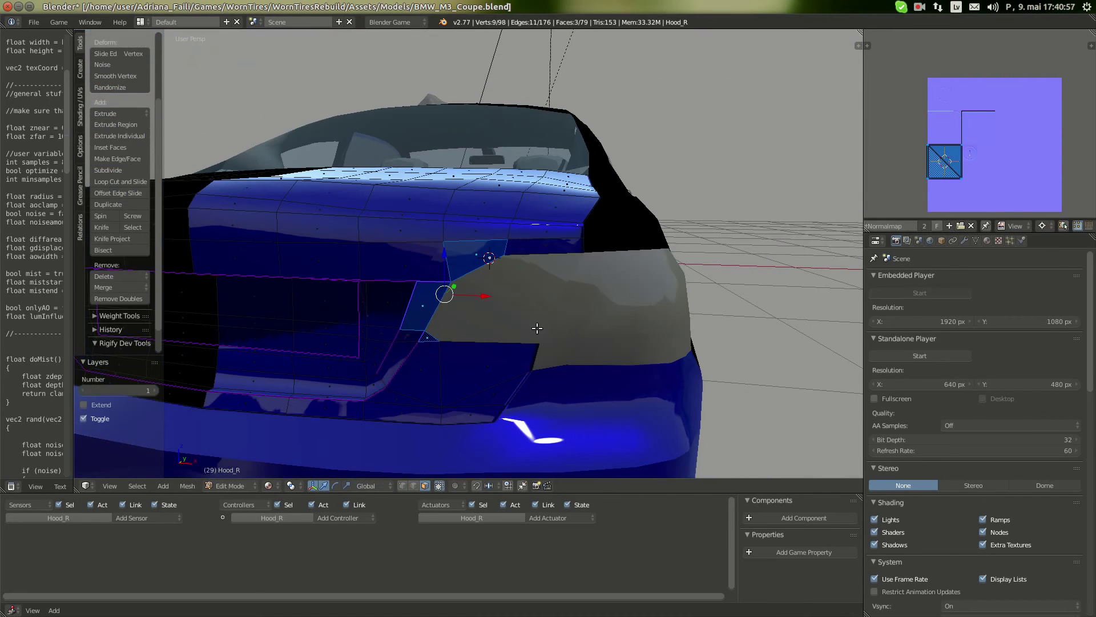
pyautogui.press('a')
pyautogui.press('a')
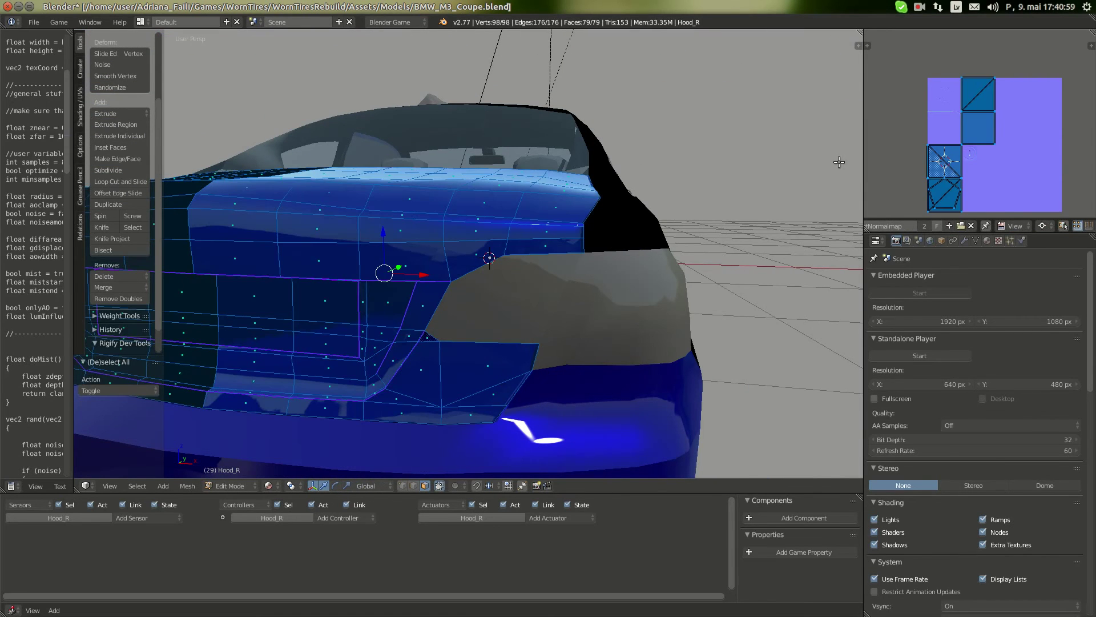
pyautogui.press('Tab')
# - Select Bumper_R and examine the area beneath and around the tail light's outer end in Object Mode and Edit Mode
pyautogui.rightClick(579, 390)
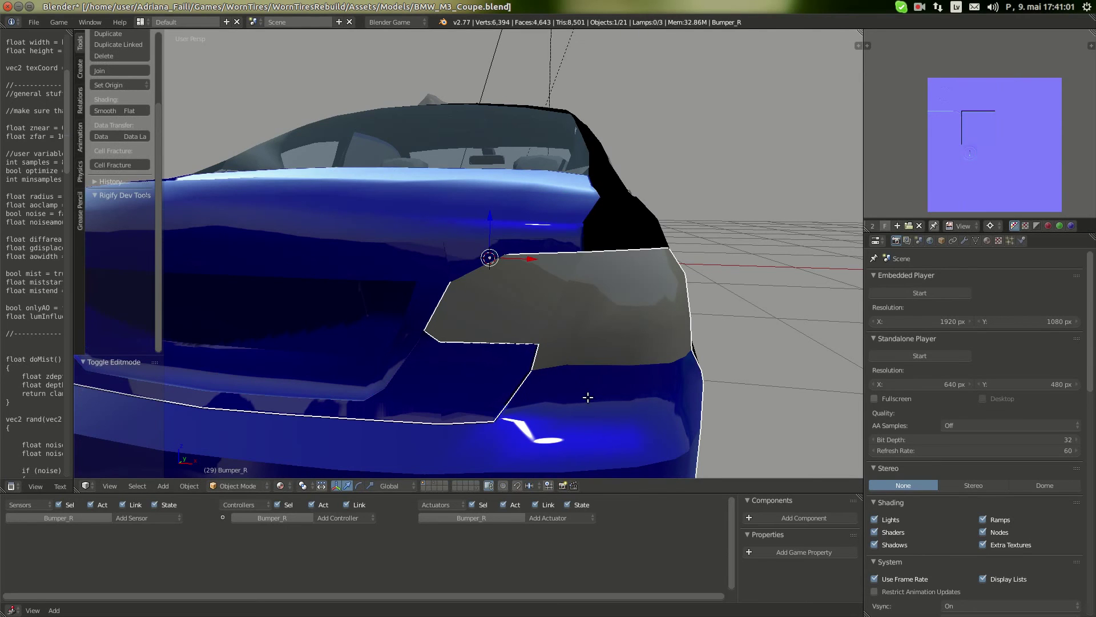
pyautogui.press('Tab')
pyautogui.scroll(5, 571, 371)
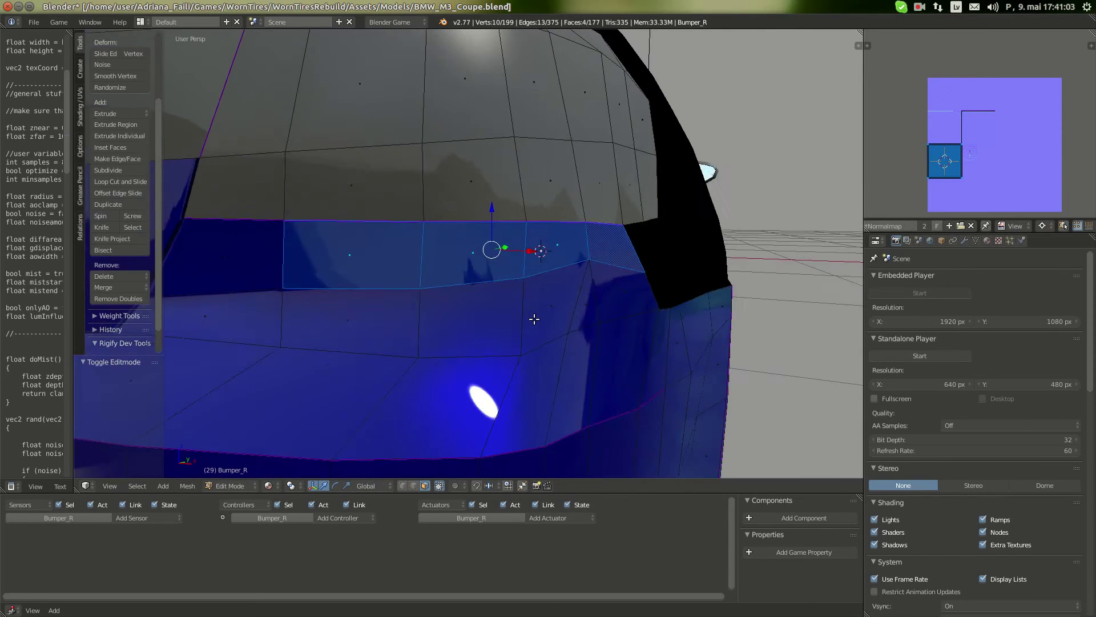
pyautogui.press('Tab')
pyautogui.scroll(5, 523, 314)
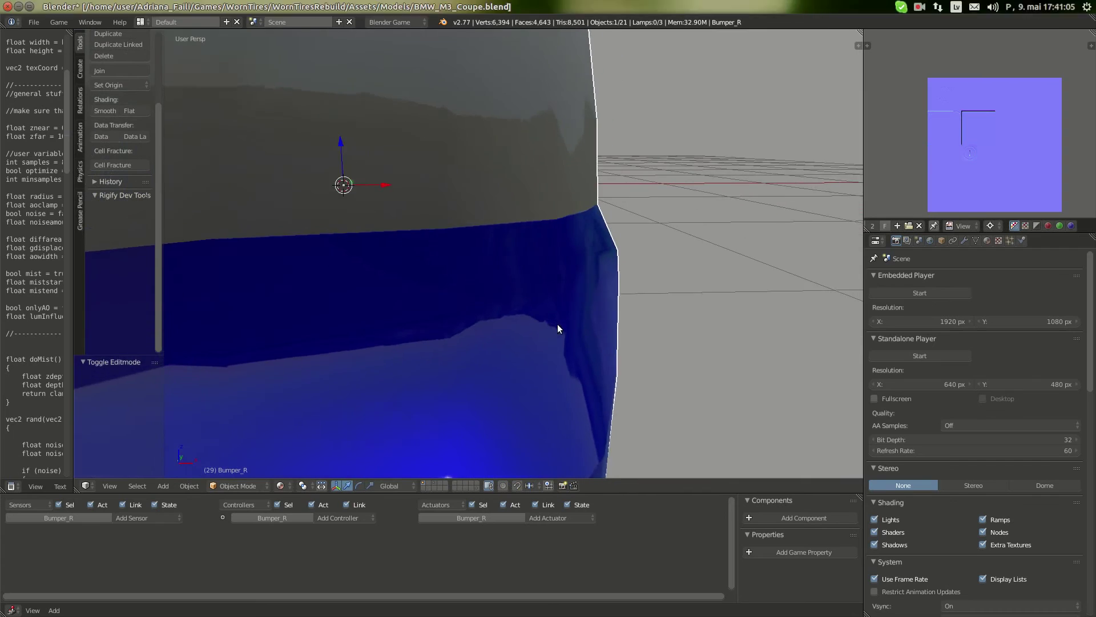
pyautogui.moveTo(557, 323); pyautogui.dragTo(447, 311, button='middle')
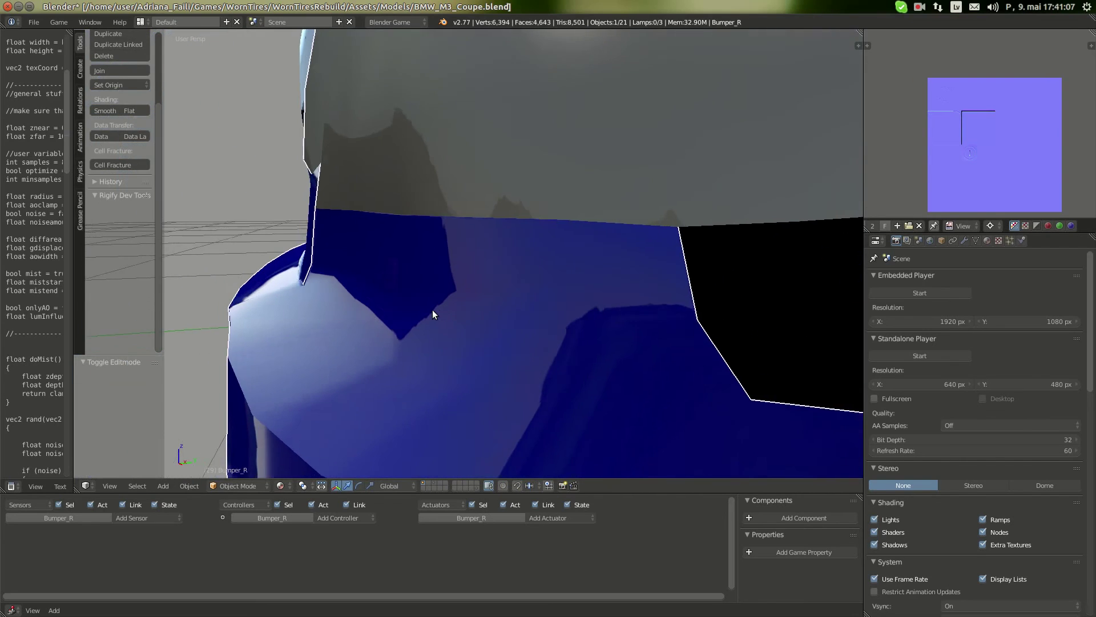
pyautogui.press('Tab')
pyautogui.scroll(-8, 433, 310)
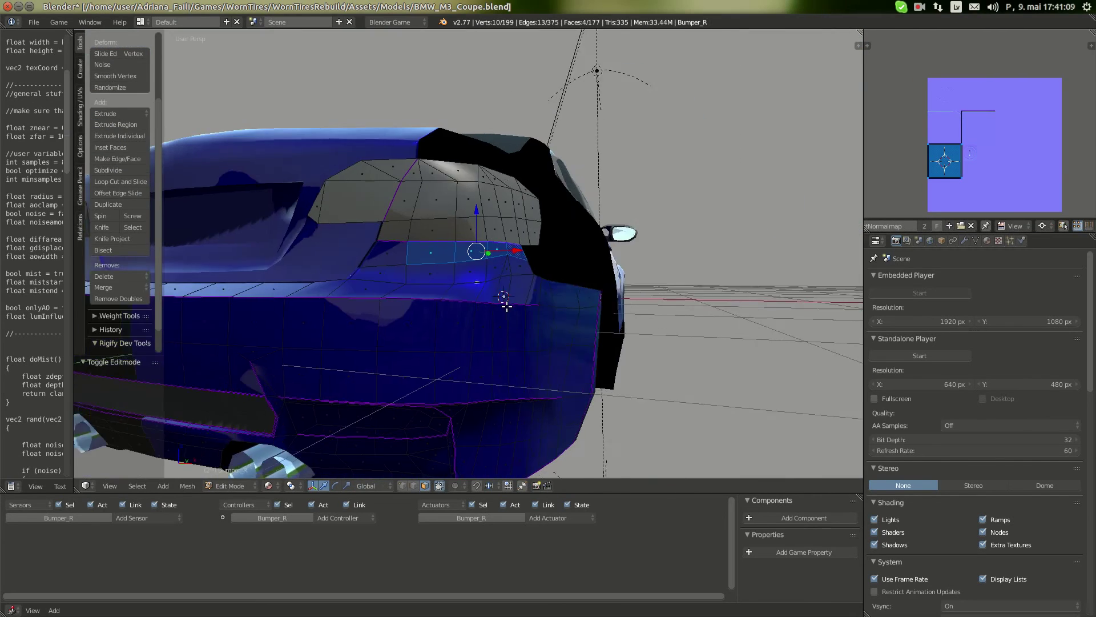
pyautogui.scroll(5, 504, 308)
# - Switch to Chromium and compare the front and rear reference photos of the BMW M3 coupe
pyautogui.click(16, 93)
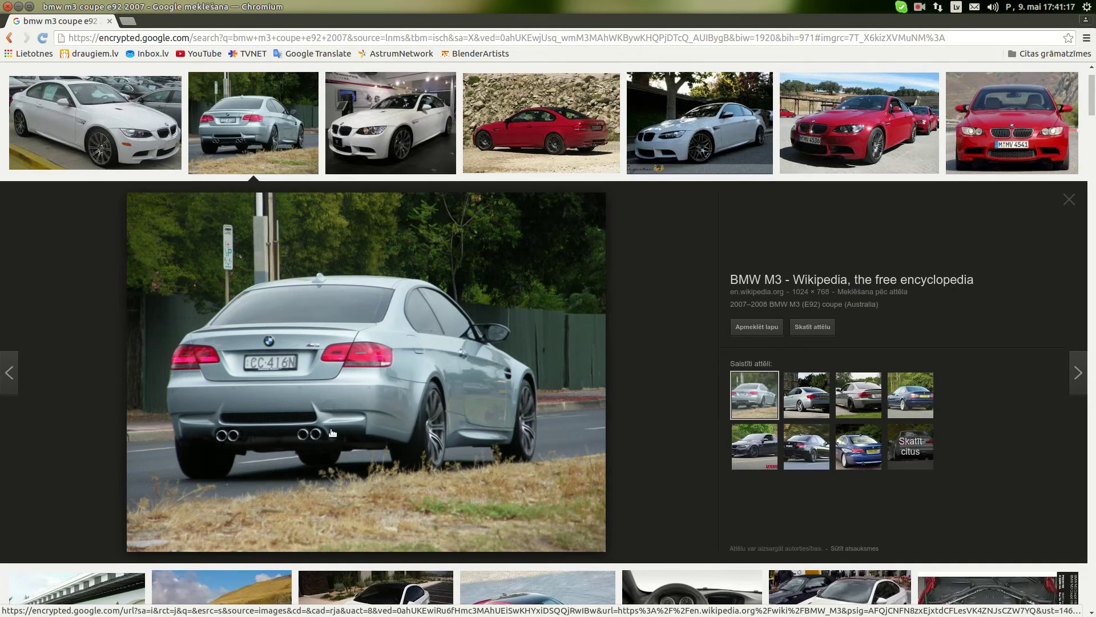
pyautogui.click(133, 127)
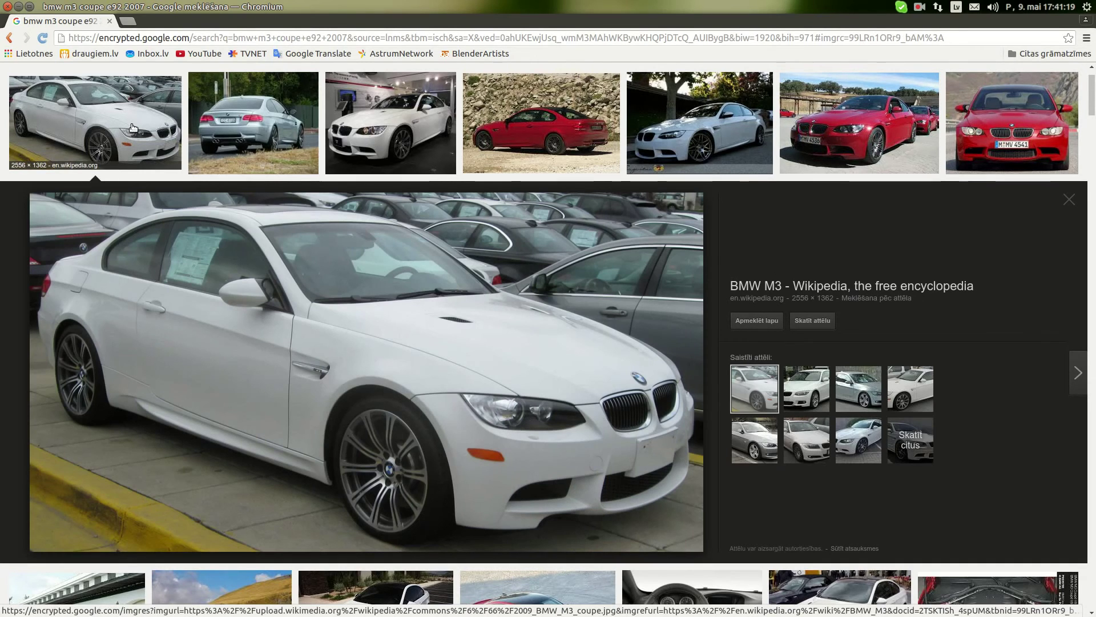
pyautogui.click(253, 137)
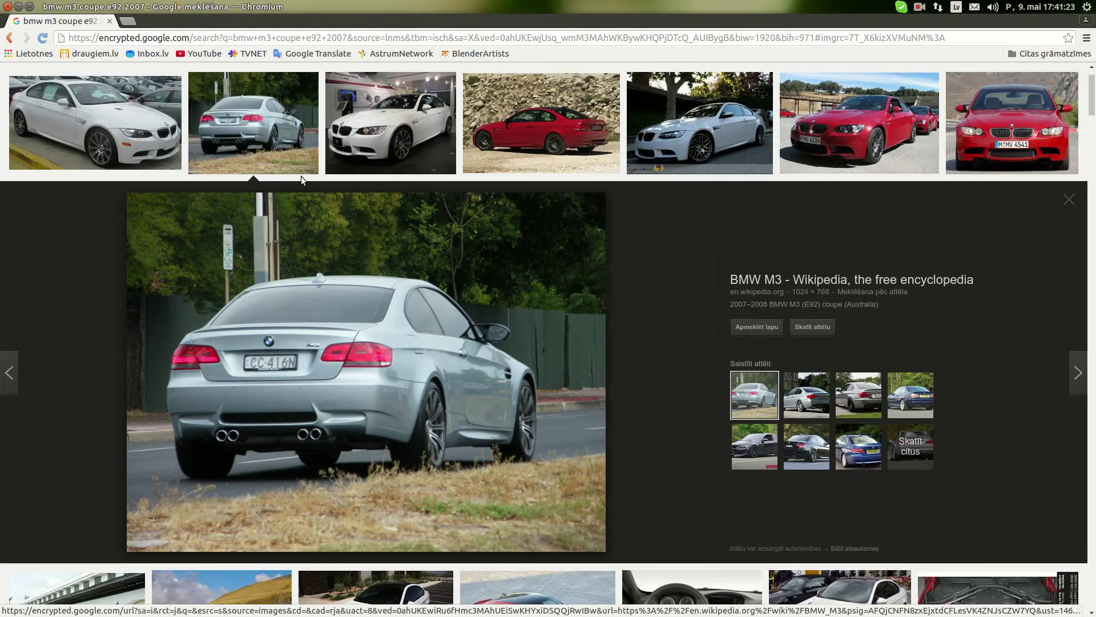
# - Compare the rear reference photo in Chromium with the model's rear bumper in Blender, looking around the exhausts and tail light
pyautogui.moveTo(1, 379)
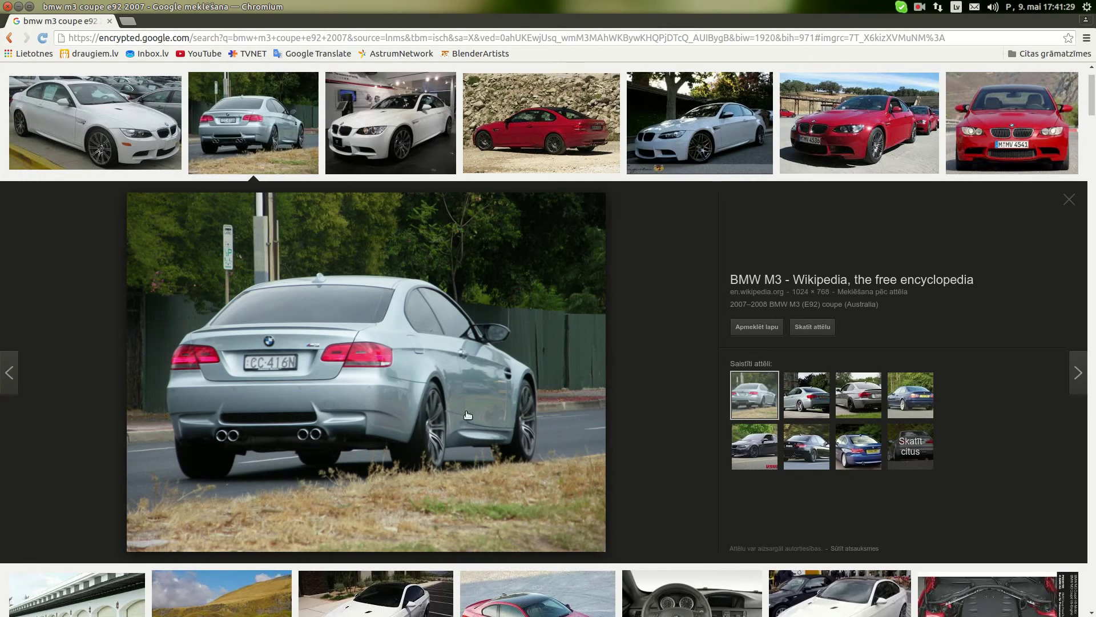
pyautogui.moveTo(2, 467)
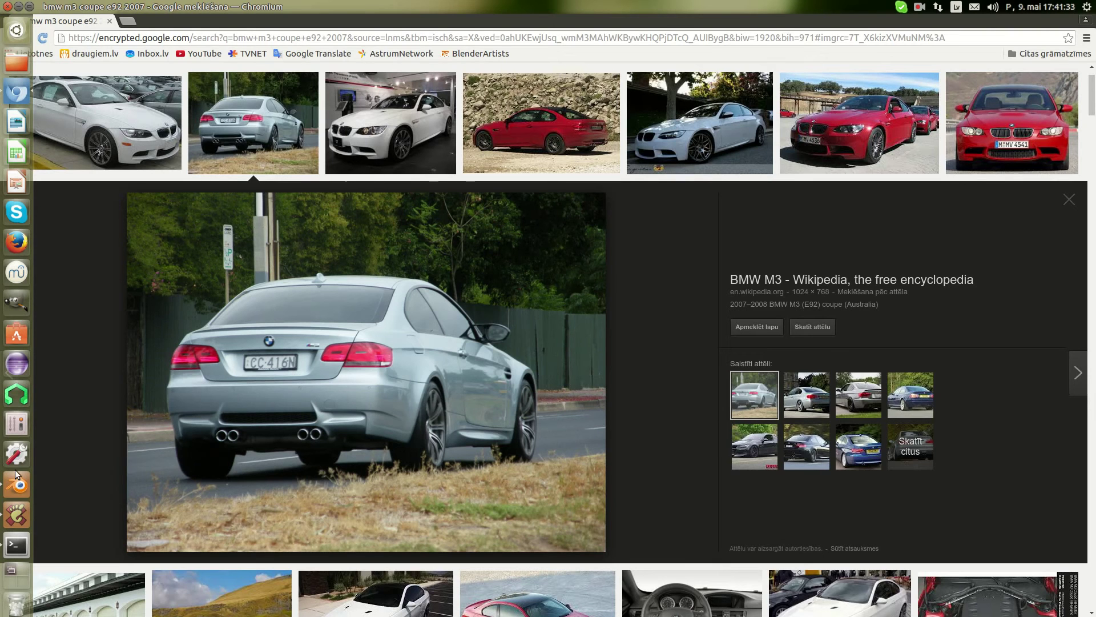
pyautogui.click(16, 473)
pyautogui.moveTo(503, 337); pyautogui.dragTo(472, 235, button='middle')
pyautogui.moveTo(389, 353)
pyautogui.mouseDown(button='middle')
pyautogui.moveTo(342, 371)
pyautogui.moveTo(374, 359)
pyautogui.mouseUp(button='middle')
pyautogui.moveTo(404, 309); pyautogui.dragTo(228, 309, button='middle')
pyautogui.scroll(-4, 341, 333)
pyautogui.scroll(4, 470, 333)
pyautogui.scroll(-5, 469, 332)
pyautogui.click(6, 102)
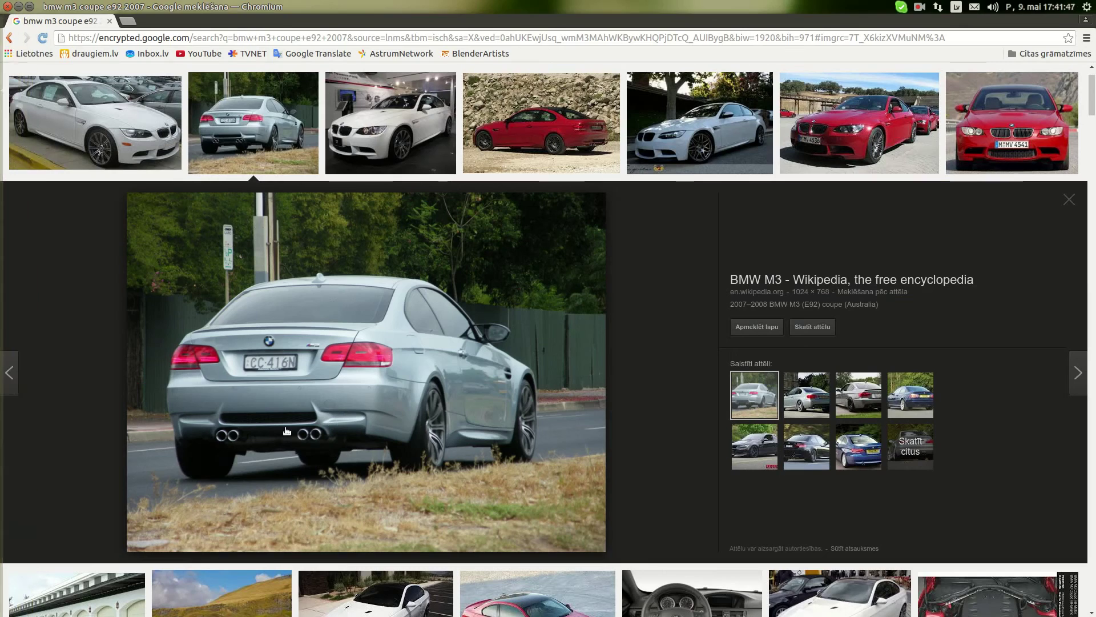
pyautogui.click(16, 484)
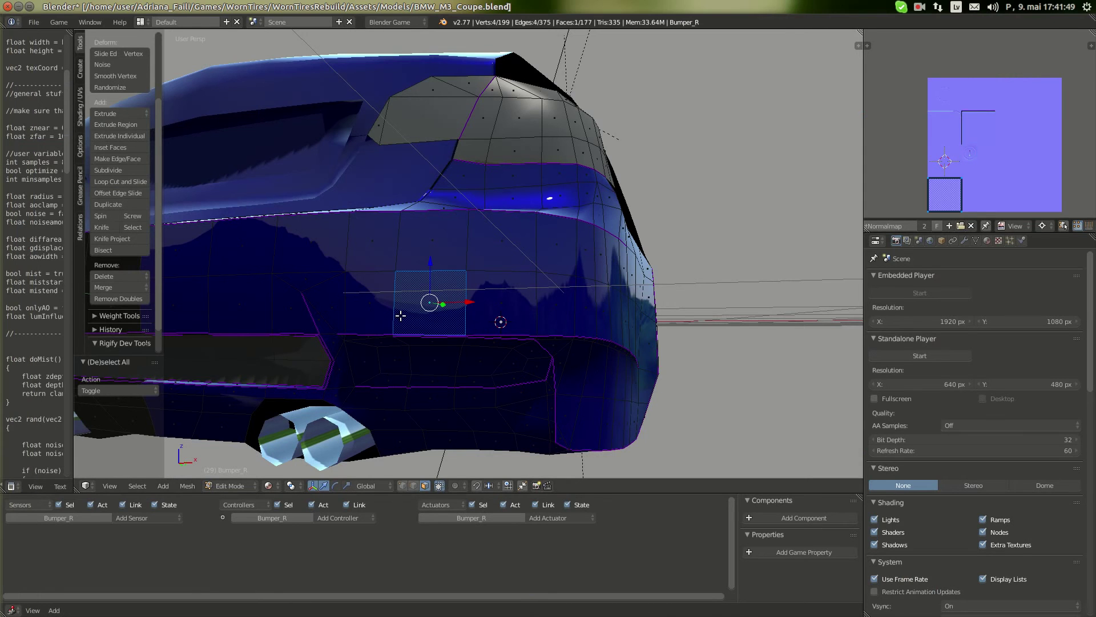
pyautogui.moveTo(373, 320); pyautogui.dragTo(386, 309, button='middle')
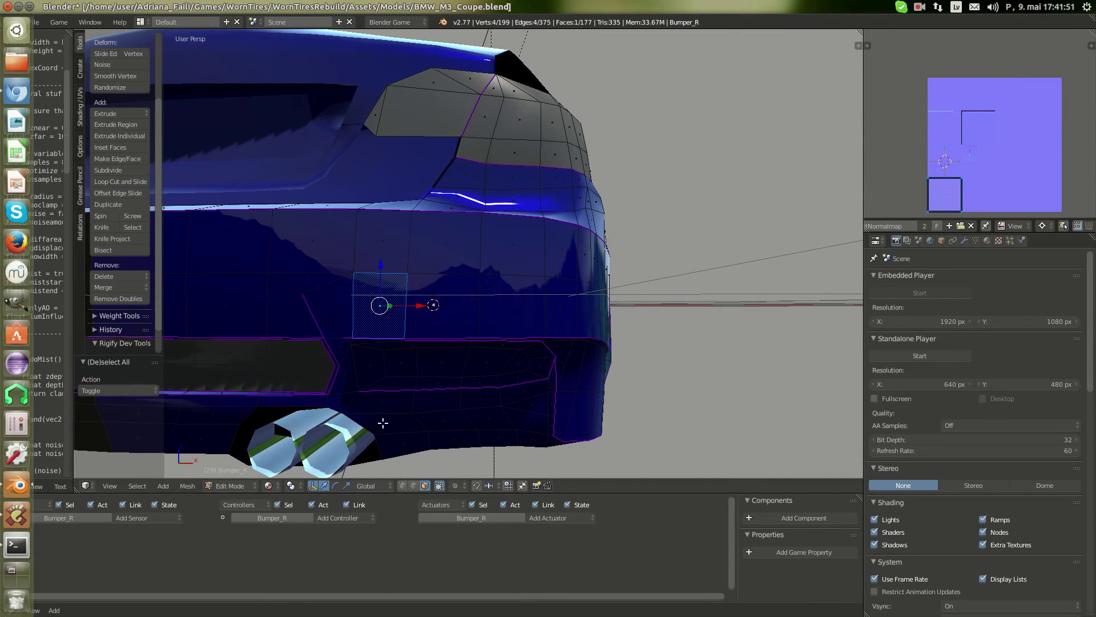
# - Snap the 3D cursor to the center and move the vertical edge of the selected Bumper_R face 0.029 along X
pyautogui.click(401, 487)
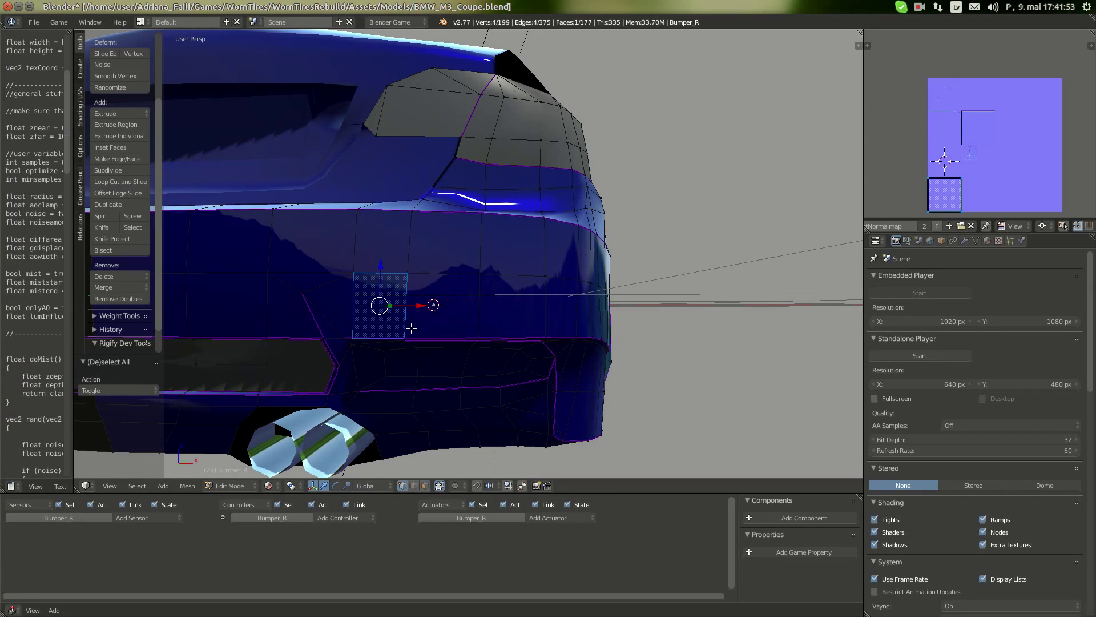
pyautogui.hotkey('shift', 's')
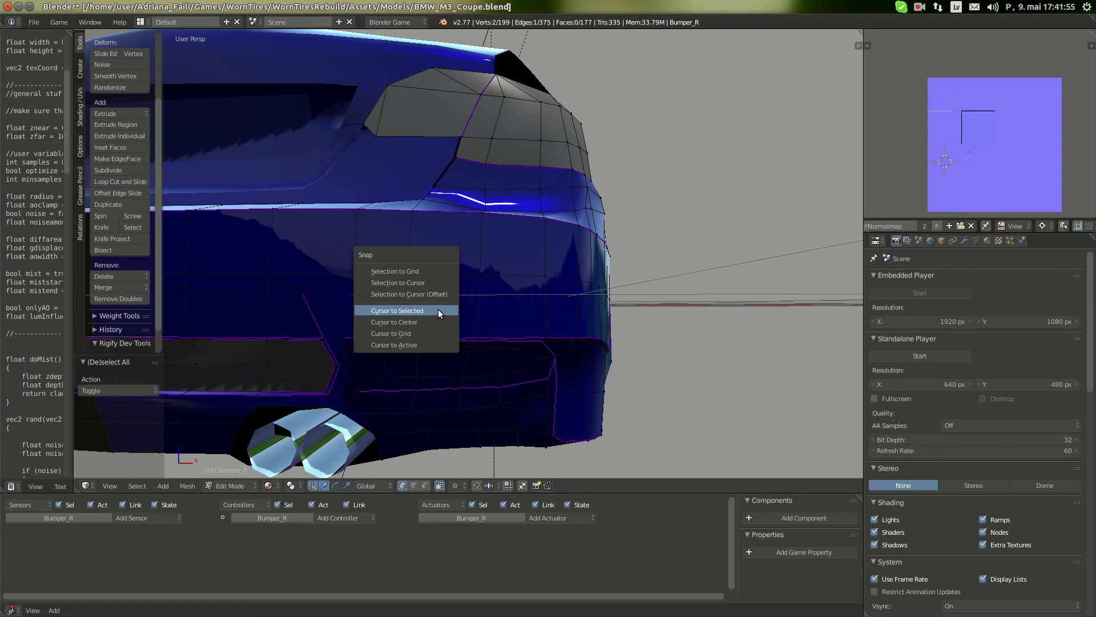
pyautogui.click(427, 322)
pyautogui.press('g')
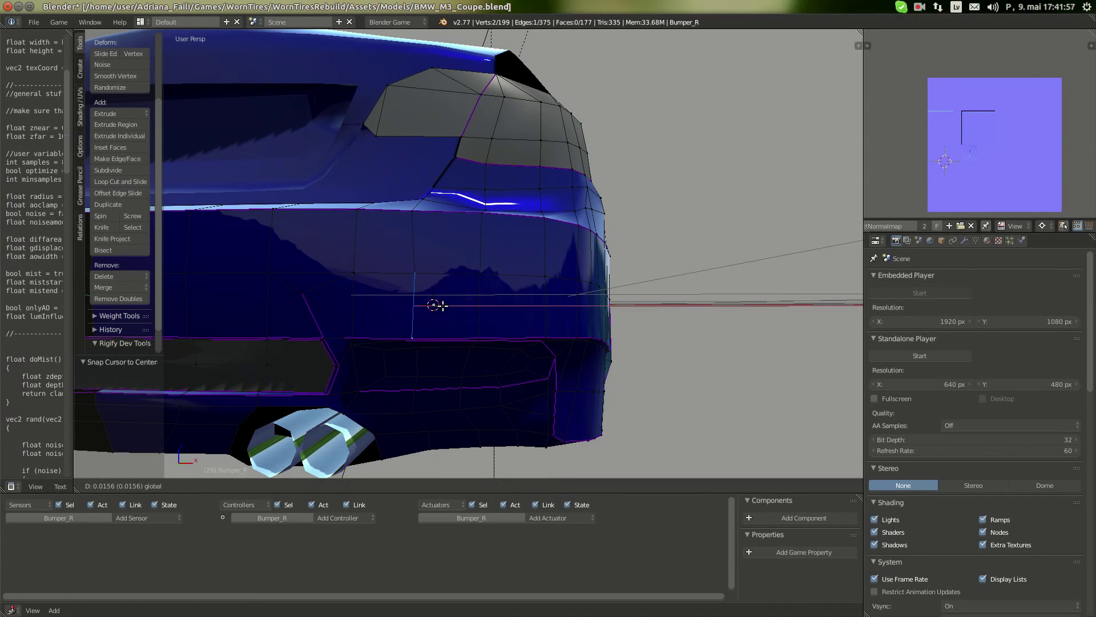
pyautogui.click(448, 308)
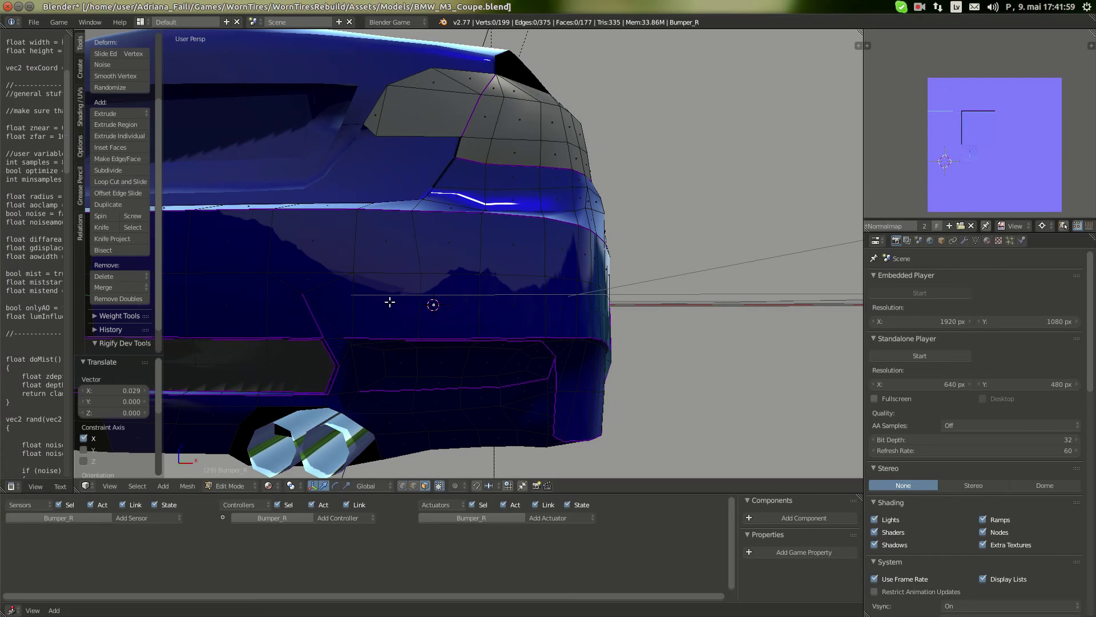
# - Select the resized bumper face and move its UVs 0.75 along Y on the normal map
pyautogui.press('KP_Decimal')
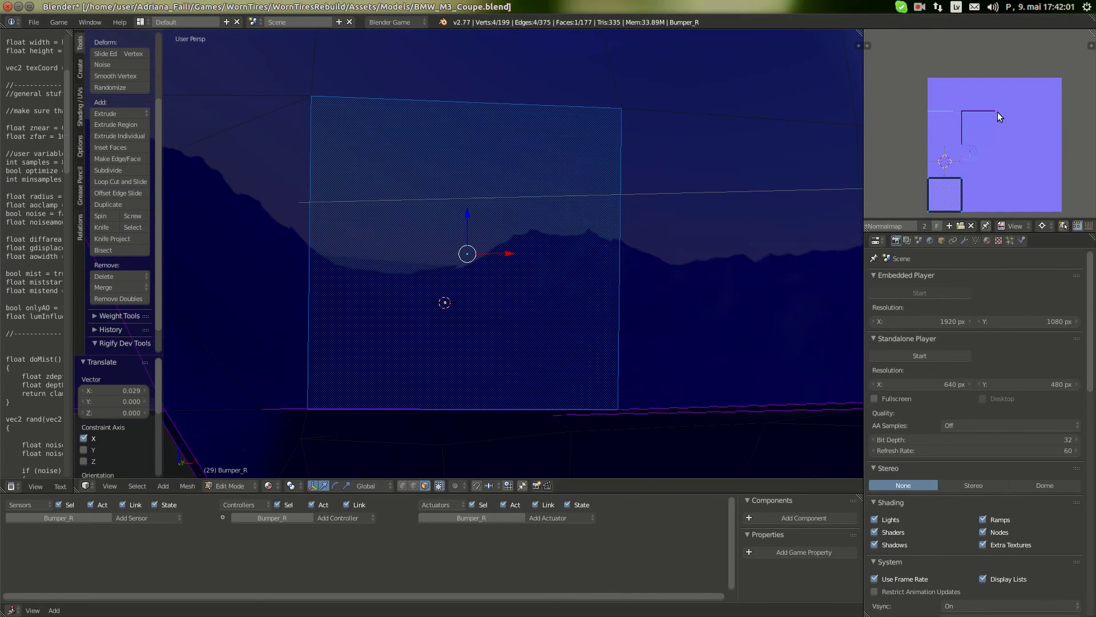
pyautogui.write('gy.75')
pyautogui.press('Return')
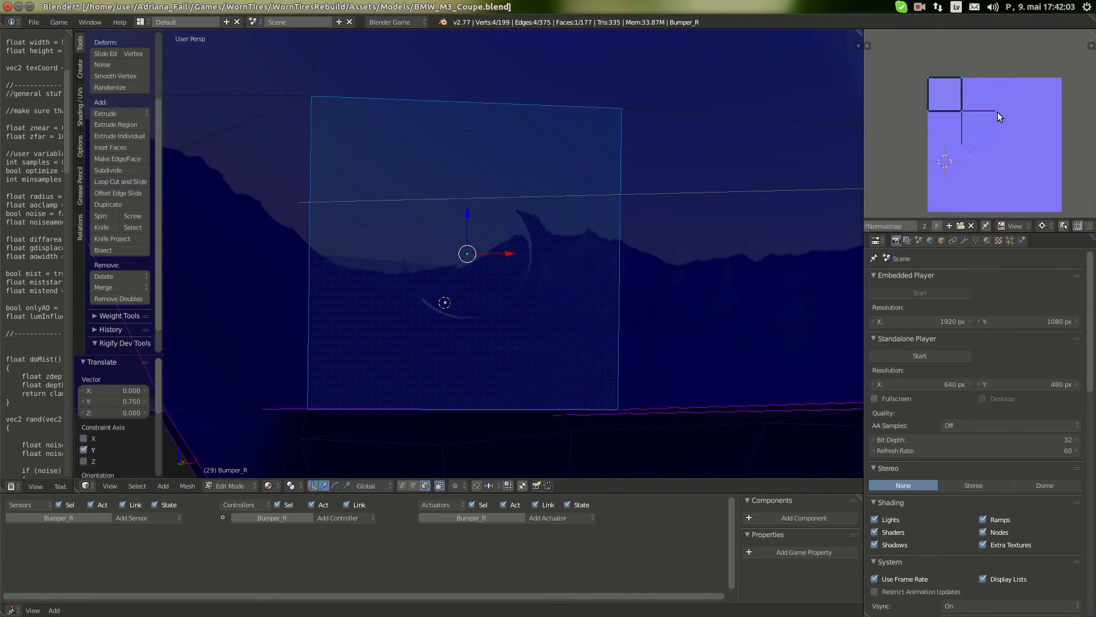
# - Change the UV pivot from the 2D cursor to the selection's center, scale the face's UVs to 0.693, and return to Object Mode
pyautogui.press('s')
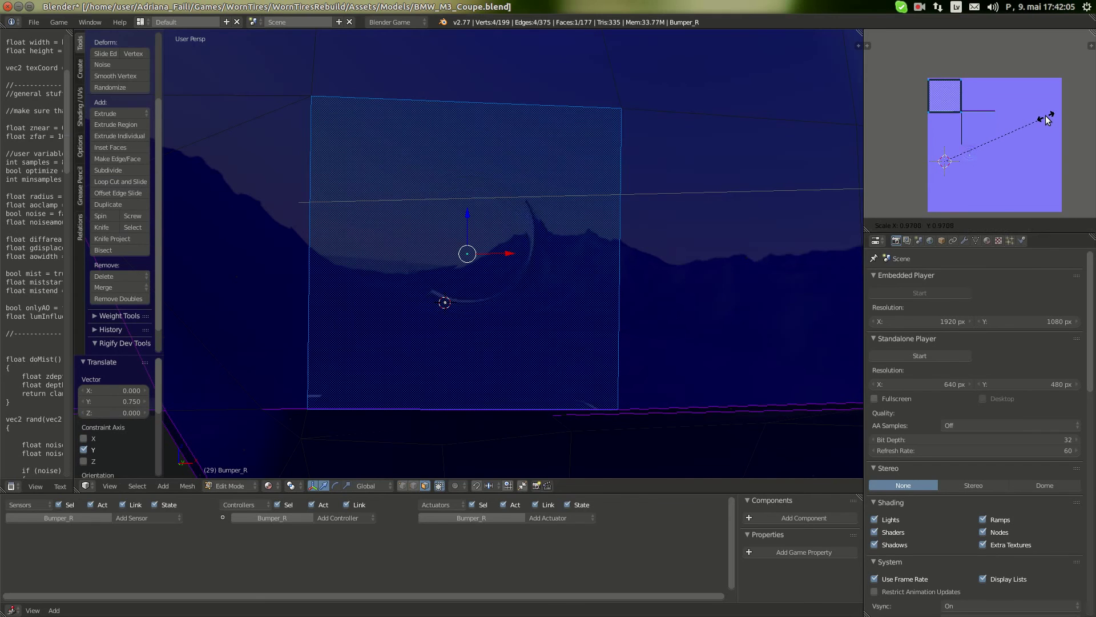
pyautogui.rightClick(1046, 116)
pyautogui.click(1050, 224)
pyautogui.click(1026, 196)
pyautogui.press('s')
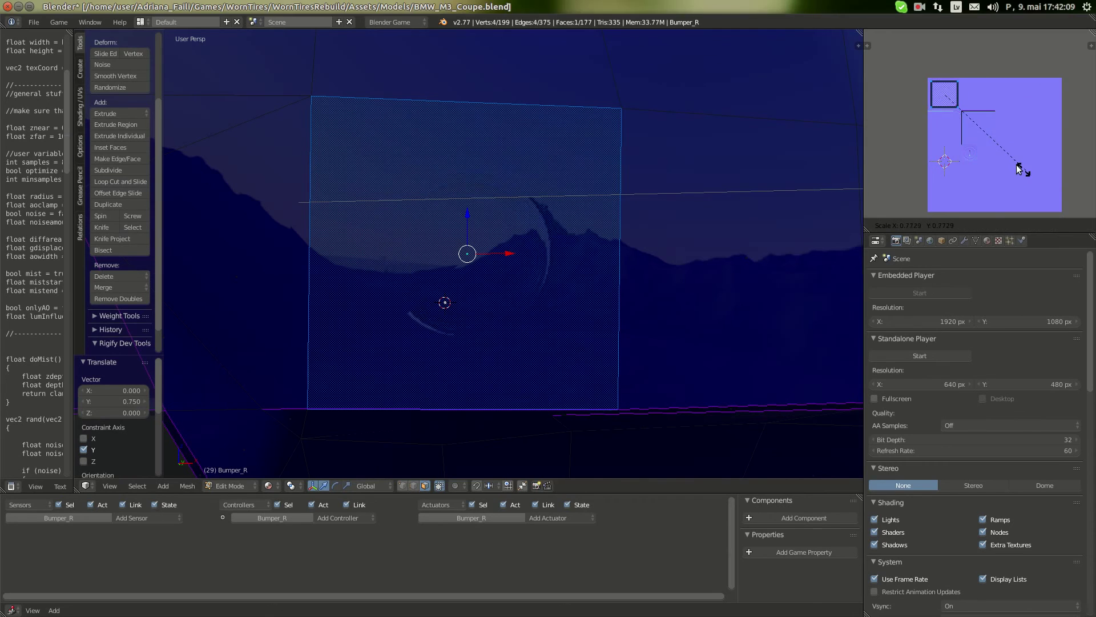
pyautogui.click(1017, 165)
pyautogui.scroll(-11, 543, 209)
pyautogui.moveTo(546, 210); pyautogui.dragTo(529, 212, button='middle')
pyautogui.press('a')
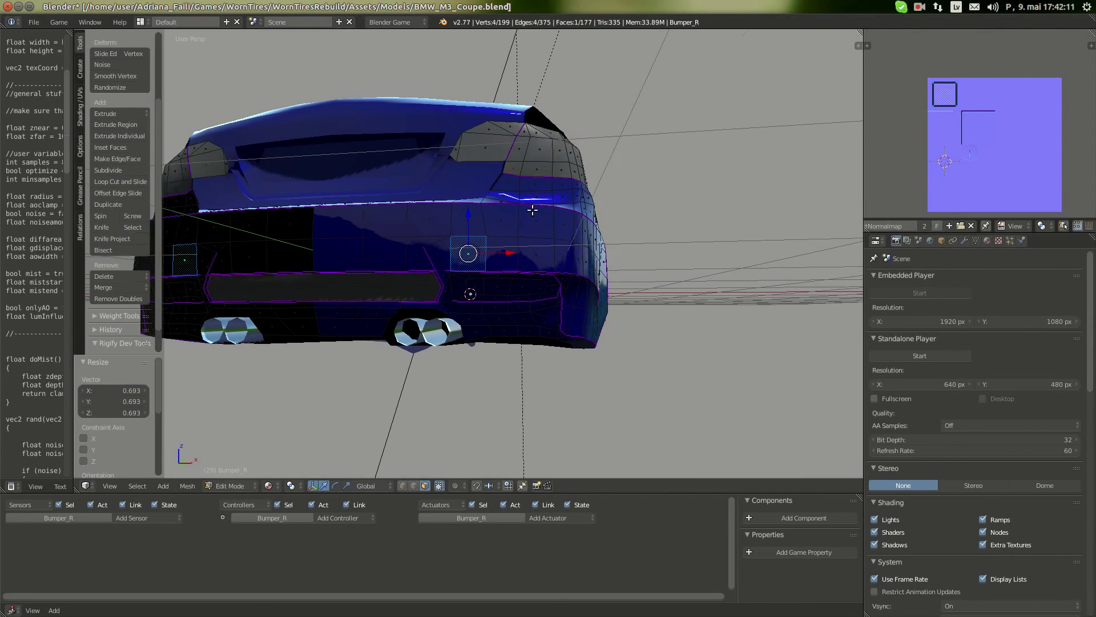
pyautogui.press('a')
pyautogui.press('Tab')
pyautogui.scroll(-3, 474, 246)
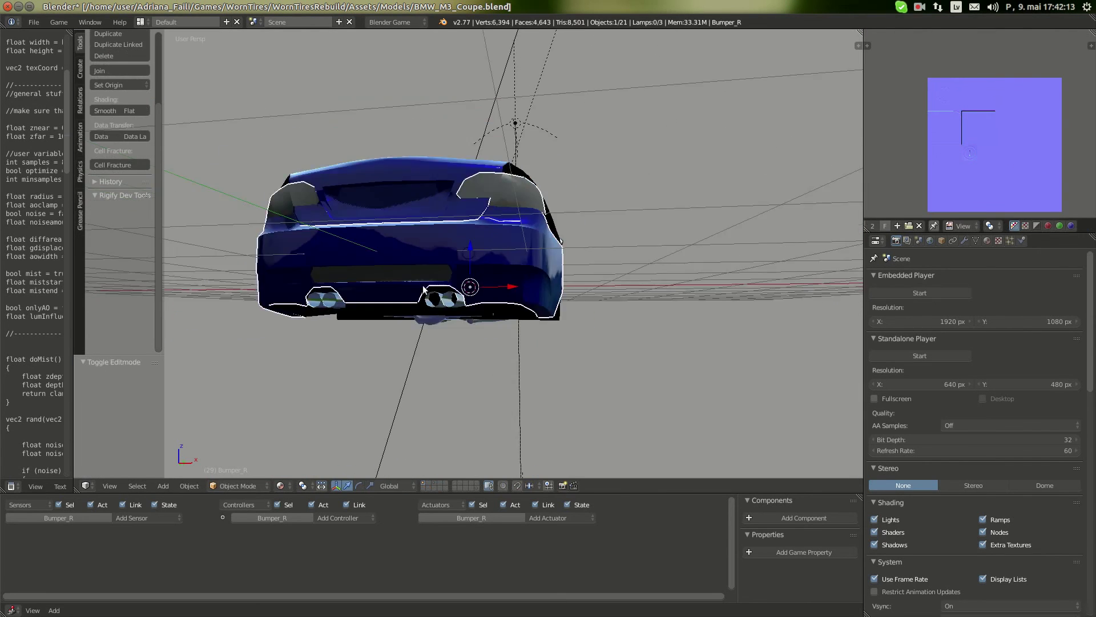
# - Inspect the car from several sides and examine Hood_R's UV layout in Edit Mode
pyautogui.moveTo(474, 246); pyautogui.dragTo(701, 303, button='middle')
pyautogui.scroll(2, 420, 297)
pyautogui.press('a')
pyautogui.scroll(-4, 488, 245)
pyautogui.scroll(-5, 487, 256)
pyautogui.scroll(5, 701, 303)
pyautogui.rightClick(701, 303)
pyautogui.scroll(-4, 520, 282)
pyautogui.press('a')
pyautogui.moveTo(520, 282); pyautogui.dragTo(462, 352, button='middle')
pyautogui.rightClick(462, 352)
pyautogui.press('Tab')
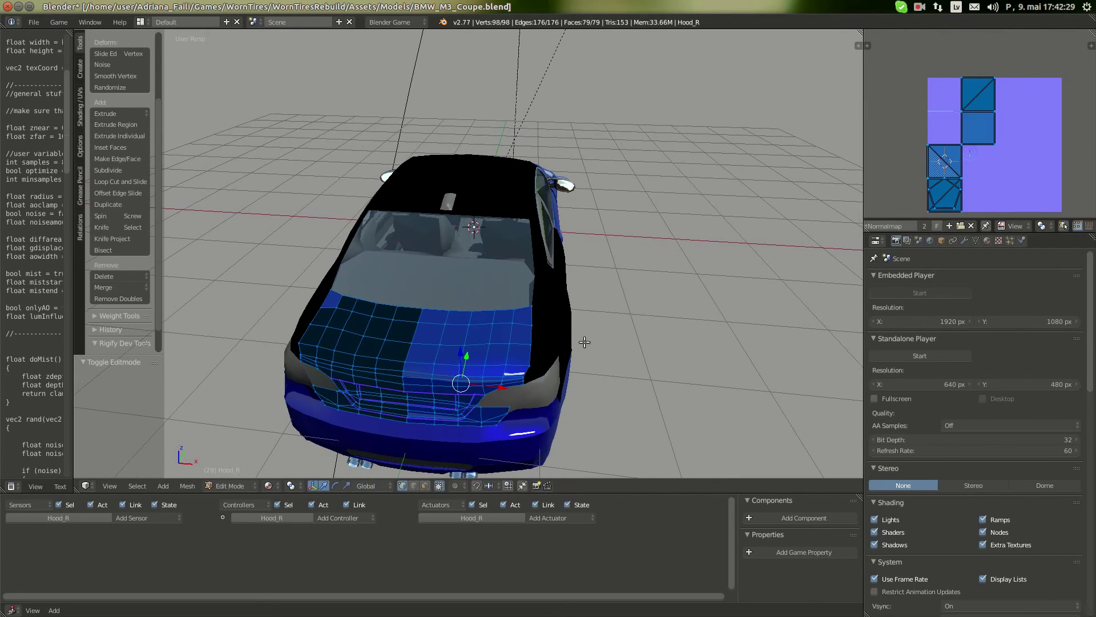
pyautogui.press('Tab')
# - Select the Bottom object and clear the UV map from its normal map texture's mapping
pyautogui.moveTo(598, 307); pyautogui.dragTo(484, 303, button='middle')
pyautogui.rightClick(485, 304)
pyautogui.click(997, 240)
pyautogui.scroll(-10, 994, 316)
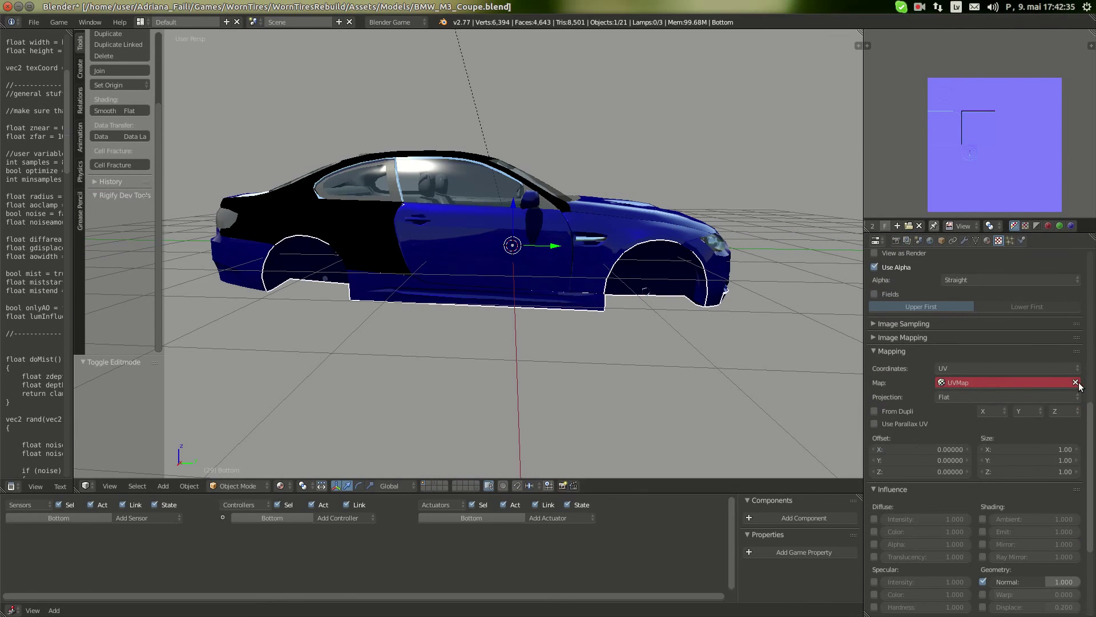
pyautogui.click(1075, 382)
# - Select Hood_F and assign UVMap to the normal map texture's mapping, then show the scene's render settings again
pyautogui.press('a')
pyautogui.moveTo(685, 336); pyautogui.dragTo(640, 345, button='middle')
pyautogui.moveTo(610, 294); pyautogui.dragTo(583, 258, button='middle')
pyautogui.rightClick(584, 258)
pyautogui.click(951, 382)
pyautogui.click(991, 397)
pyautogui.scroll(10, 995, 403)
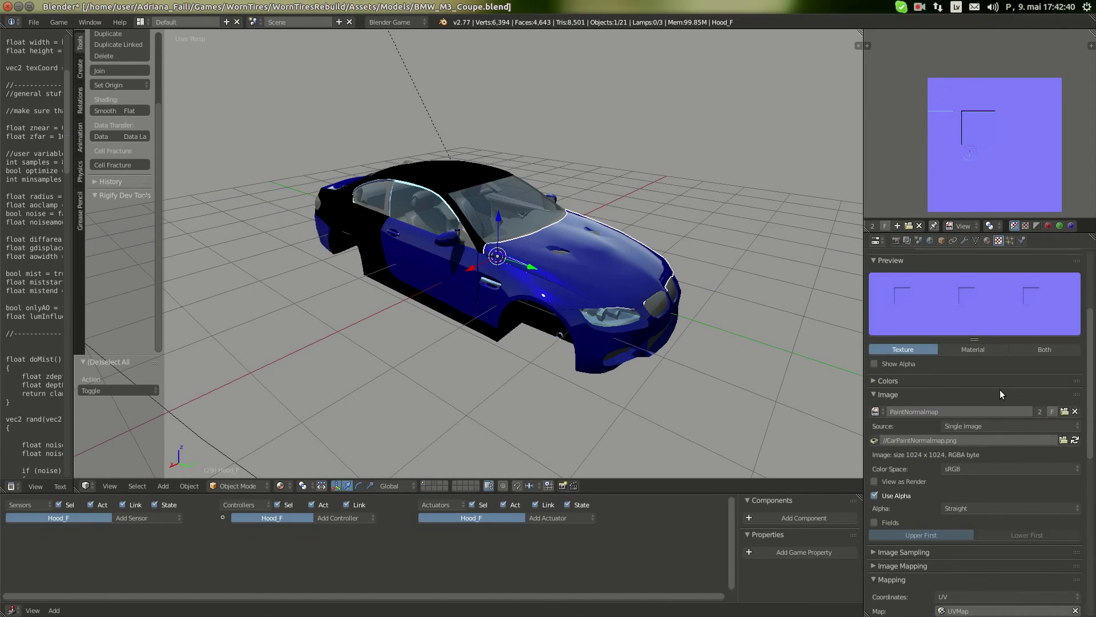
pyautogui.click(896, 239)
# - Select different body panels around the car and inspect their meshes in Edit Mode
pyautogui.moveTo(571, 280); pyautogui.dragTo(507, 285, button='middle')
pyautogui.rightClick(507, 284)
pyautogui.rightClick(632, 219)
pyautogui.moveTo(632, 219); pyautogui.dragTo(461, 257, button='middle')
pyautogui.rightClick(455, 322)
pyautogui.moveTo(461, 257)
pyautogui.mouseDown(button='right')
pyautogui.moveTo(490, 260)
pyautogui.moveTo(439, 262)
pyautogui.moveTo(464, 268)
pyautogui.mouseUp(button='right')
pyautogui.rightClick(382, 268)
pyautogui.press('Tab')
pyautogui.moveTo(381, 267); pyautogui.dragTo(399, 284, button='middle')
pyautogui.press('Tab')
pyautogui.scroll(4, 387, 276)
pyautogui.press('Tab')
pyautogui.press('Tab')
pyautogui.scroll(-4, 484, 292)
# - Examine the UV layouts of Wing_FR and Hood_F in Edit Mode
pyautogui.moveTo(484, 297); pyautogui.dragTo(495, 290, button='middle')
pyautogui.rightClick(494, 290)
pyautogui.rightClick(604, 275)
pyautogui.press('Tab')
pyautogui.moveTo(614, 299); pyautogui.dragTo(513, 303, button='middle')
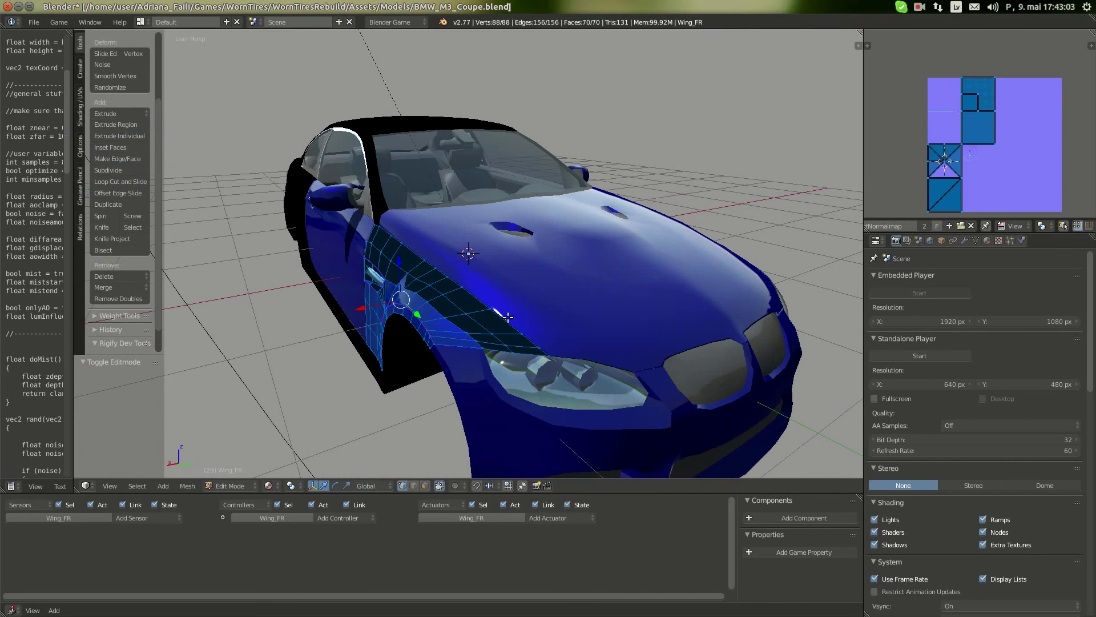
pyautogui.press('a')
pyautogui.press('a')
pyautogui.press('Tab')
pyautogui.rightClick(528, 284)
pyautogui.press('Tab')
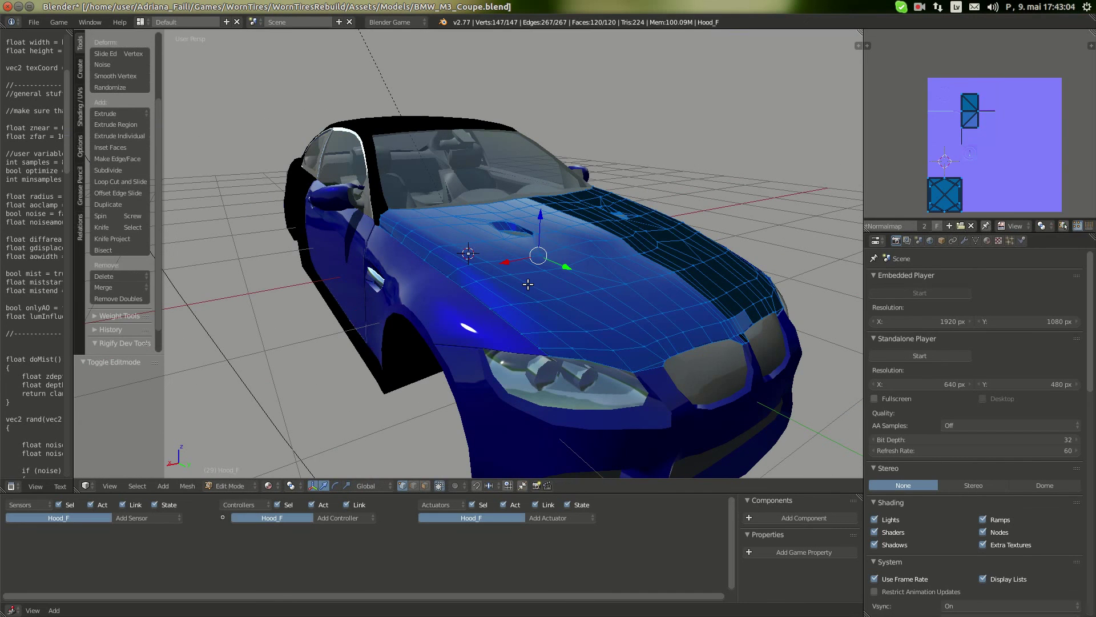
# - Examine Bumper_F in Edit Mode and reselect Hood_F in Object Mode
pyautogui.press('Tab')
pyautogui.rightClick(529, 397)
pyautogui.press('Tab')
pyautogui.moveTo(529, 397); pyautogui.dragTo(549, 354, button='middle')
pyautogui.press('Tab')
pyautogui.press('Tab')
pyautogui.press('Tab')
pyautogui.moveTo(437, 321)
pyautogui.mouseDown(button='middle')
pyautogui.moveTo(527, 328)
pyautogui.moveTo(442, 303)
pyautogui.mouseUp(button='middle')
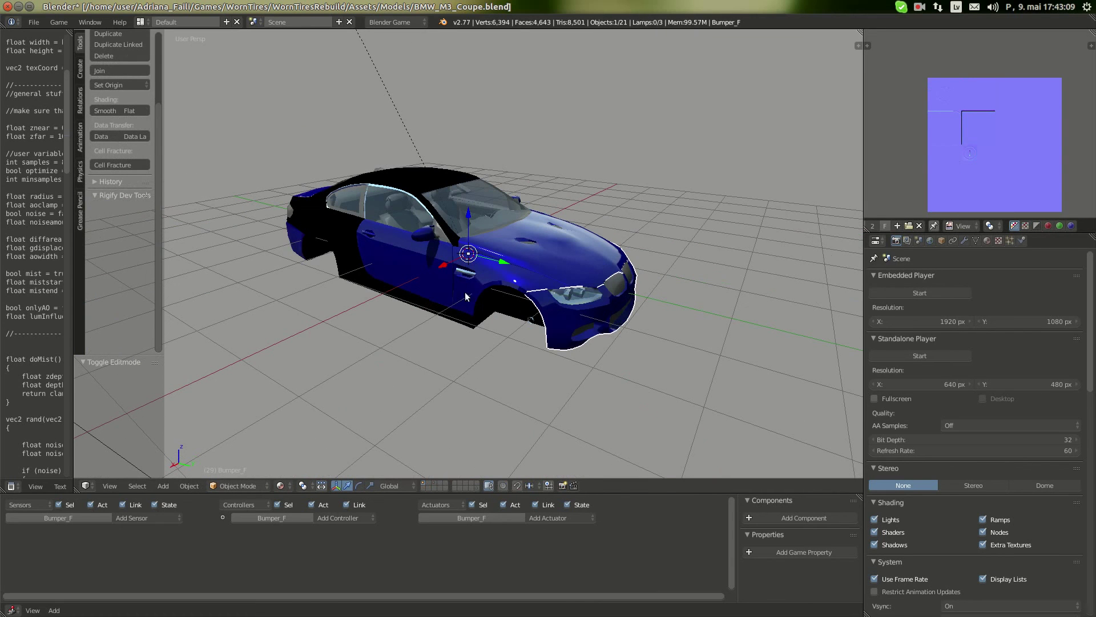
pyautogui.rightClick(522, 252)
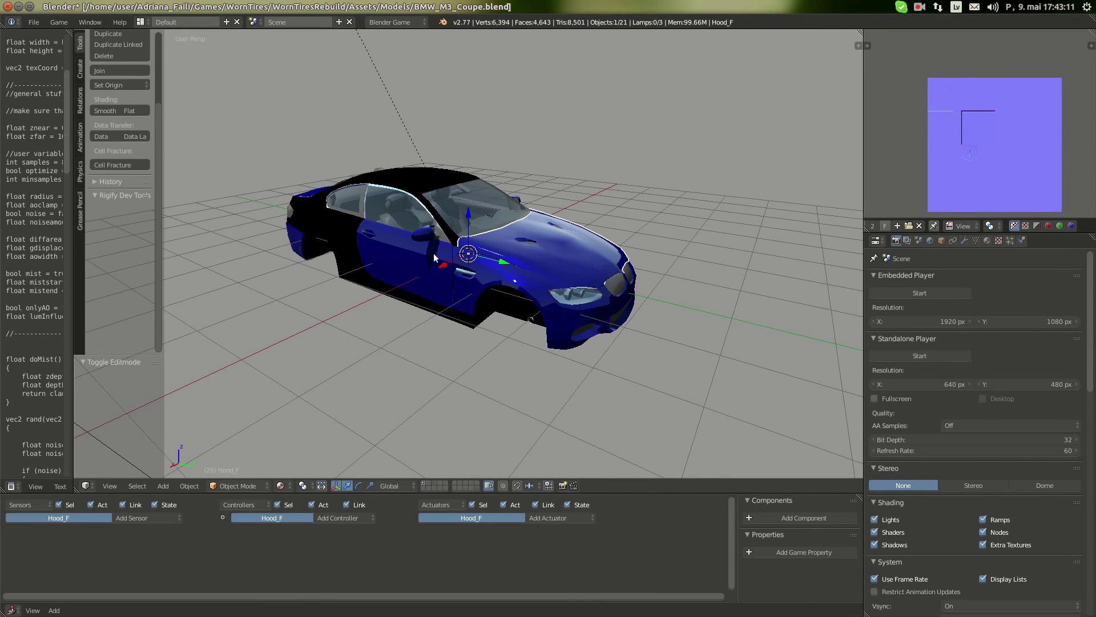
# - View the model from several angles, compare it with the rear reference photo in Chromium, and return to Blender
pyautogui.moveTo(377, 255); pyautogui.dragTo(404, 217, button='middle')
pyautogui.moveTo(318, 264); pyautogui.dragTo(442, 278, button='middle')
pyautogui.moveTo(525, 212); pyautogui.dragTo(447, 318, button='middle')
pyautogui.moveTo(1, 74)
pyautogui.click(22, 90)
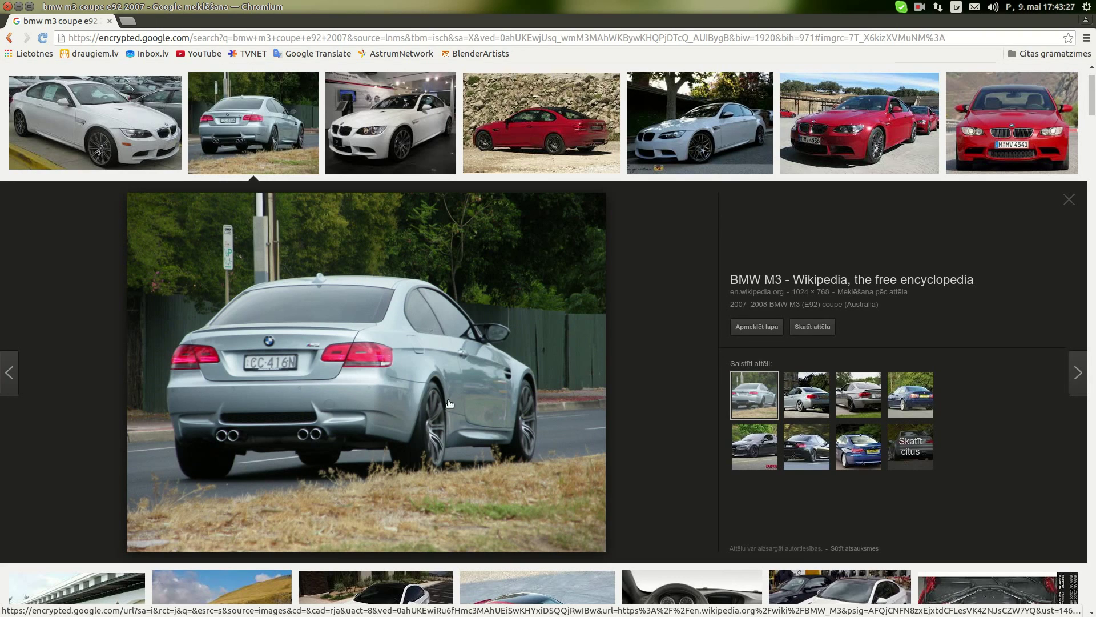
pyautogui.moveTo(2, 402)
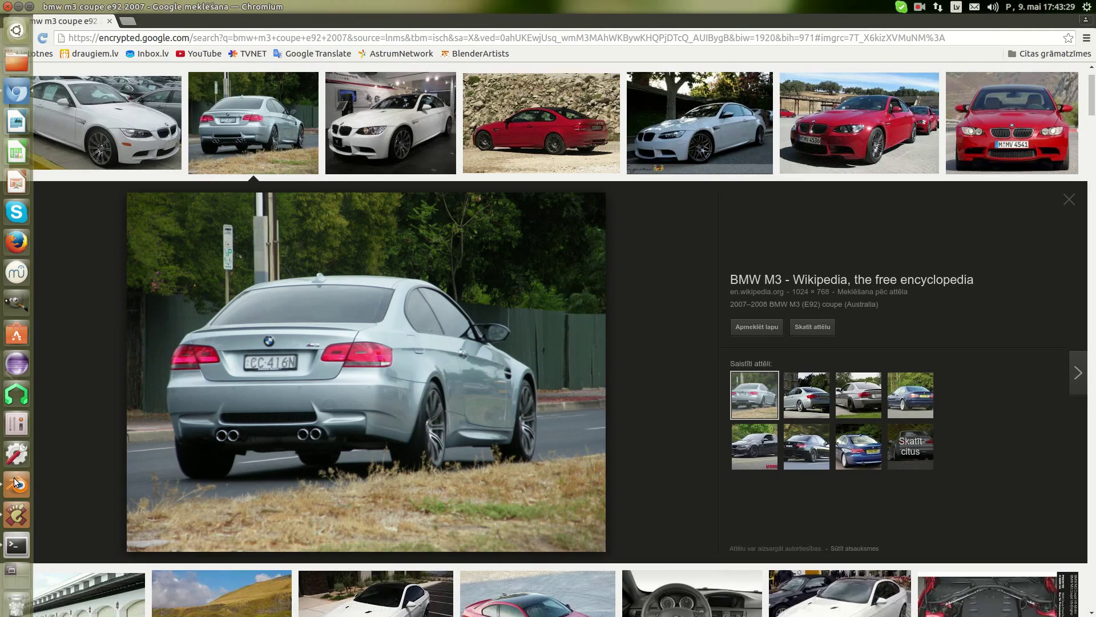
pyautogui.click(16, 539)
# - Examine the Bottom object's side sill in Edit Mode and reselect Hood_F in Object Mode
pyautogui.scroll(4, 486, 289)
pyautogui.moveTo(508, 297); pyautogui.dragTo(585, 262, button='middle')
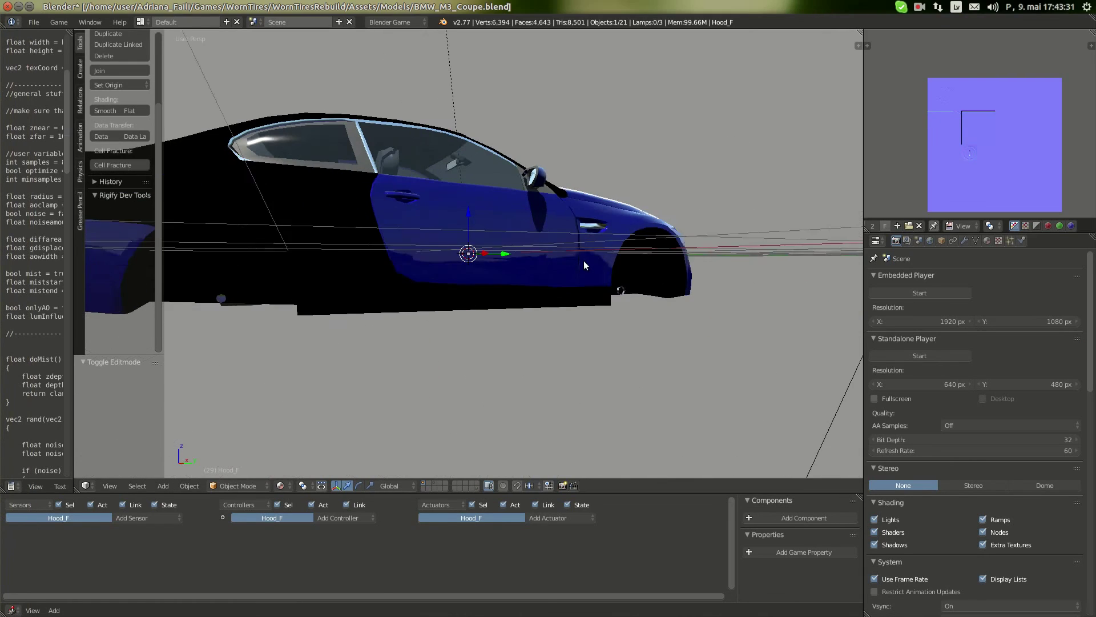
pyautogui.moveTo(491, 280); pyautogui.dragTo(488, 268, button='middle')
pyautogui.rightClick(487, 269)
pyautogui.rightClick(487, 285)
pyautogui.press('Tab')
pyautogui.scroll(2, 492, 302)
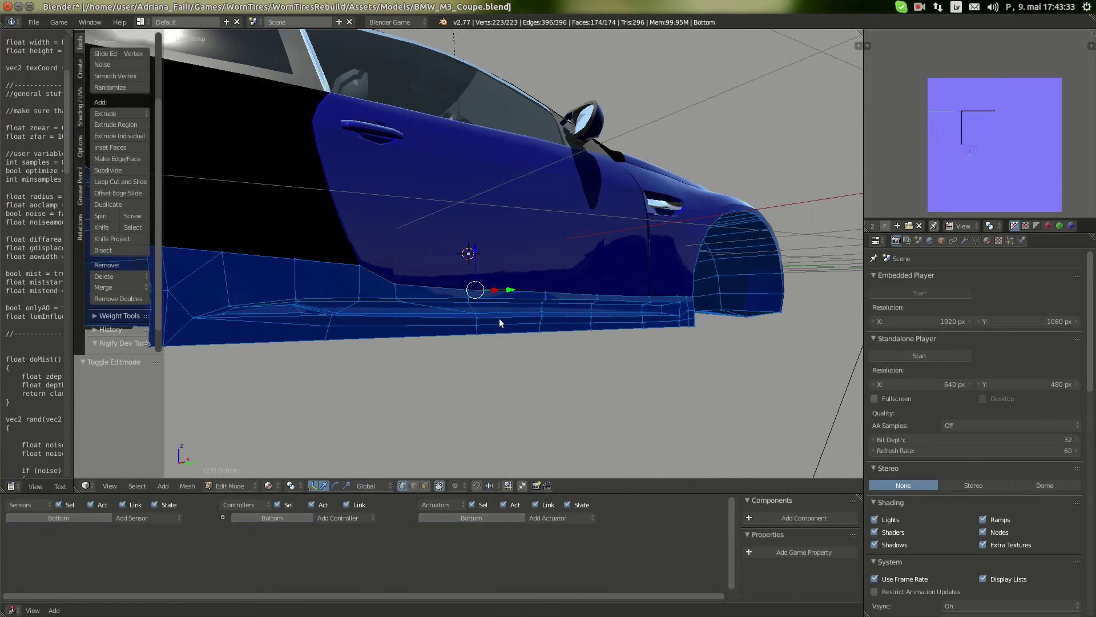
pyautogui.press('Tab')
pyautogui.moveTo(499, 321); pyautogui.dragTo(424, 237, button='middle')
pyautogui.scroll(-3, 543, 332)
pyautogui.press('Tab')
pyautogui.moveTo(430, 325); pyautogui.dragTo(554, 257, button='middle')
pyautogui.press('Tab')
pyautogui.rightClick(554, 257)
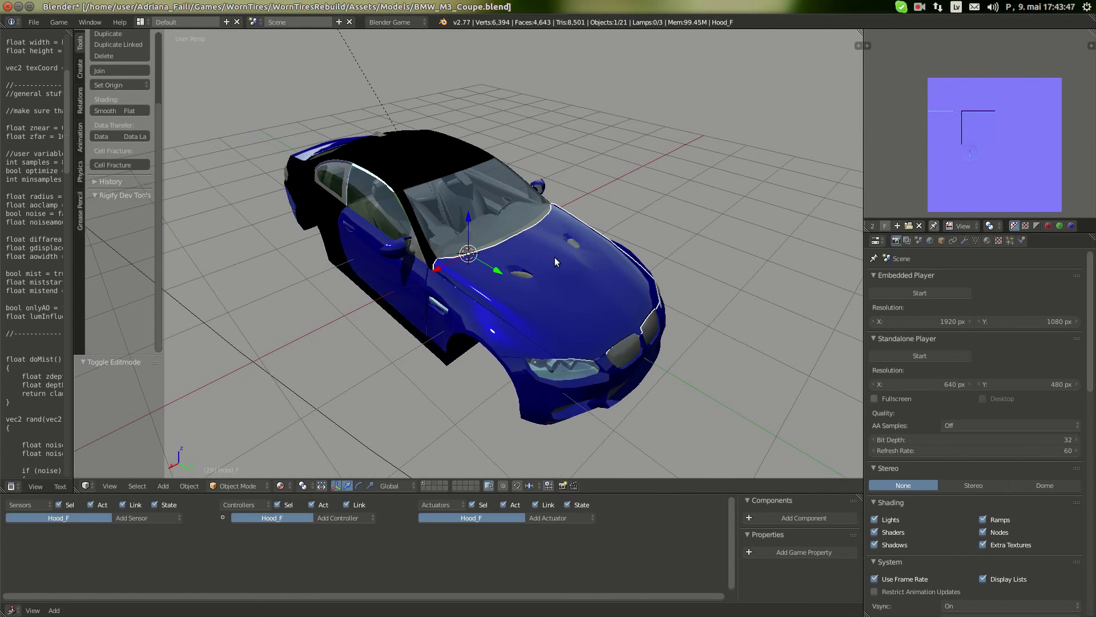